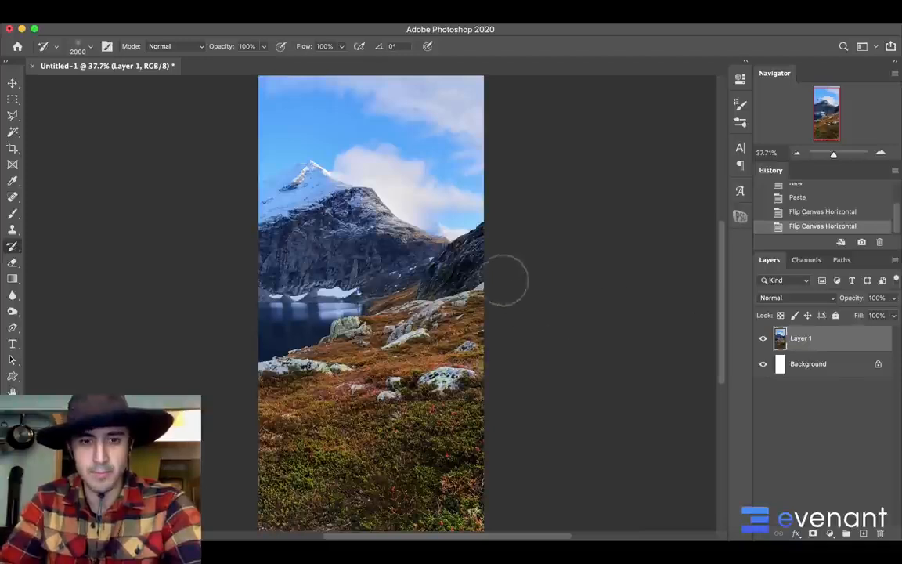
# Examine the mountain reference photo closely, from the sky and peak down to the rocks and foreground grass
pyautogui.scroll(5, 505, 280)
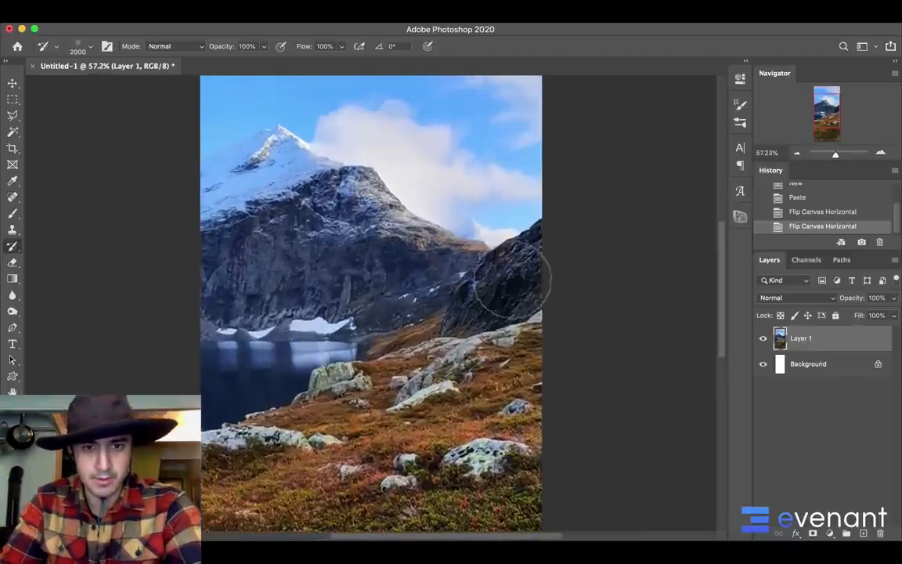
pyautogui.scroll(3, 513, 284)
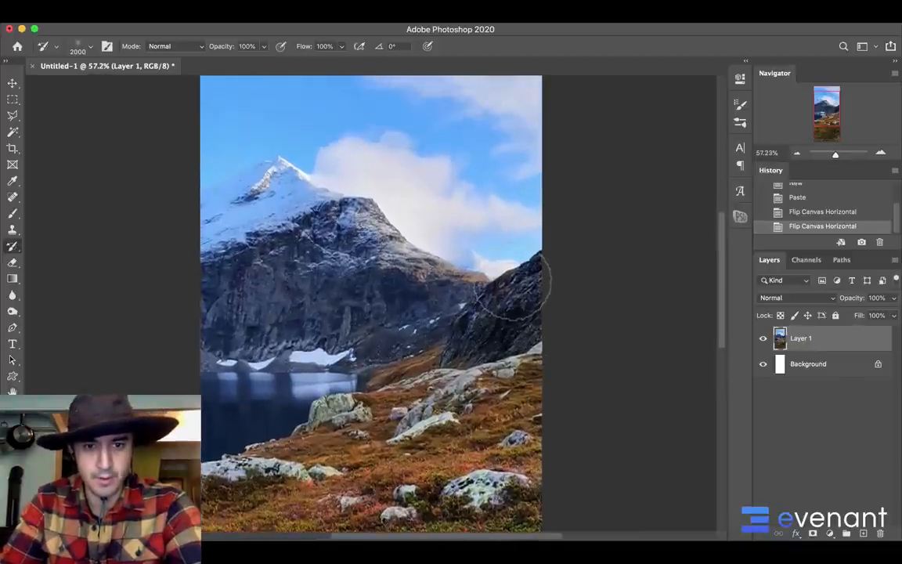
pyautogui.scroll(4, 513, 280)
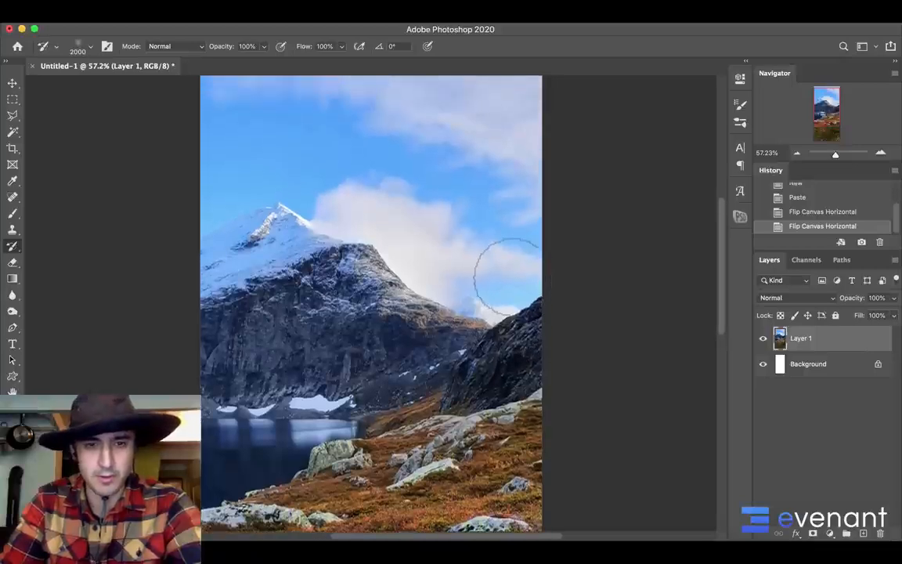
pyautogui.scroll(-8, 506, 274)
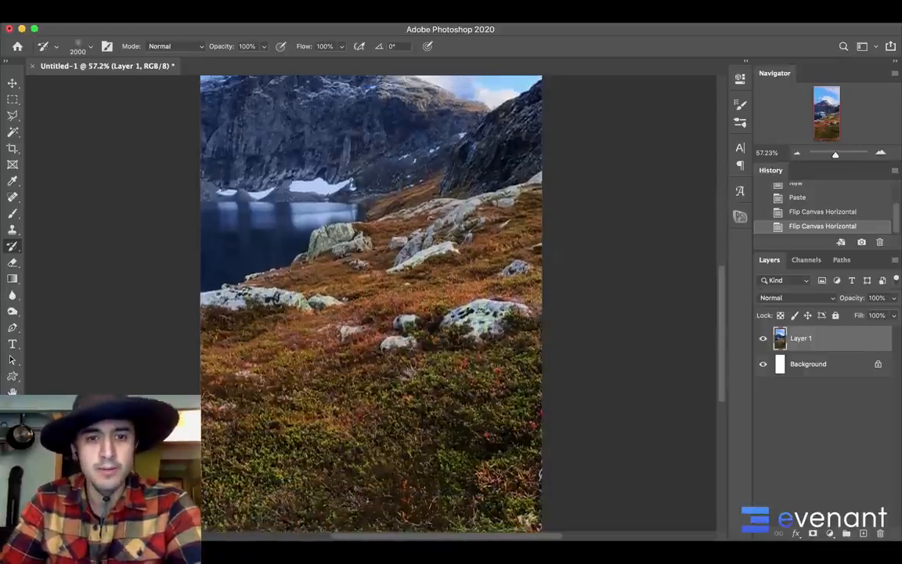
pyautogui.scroll(4, 509, 262)
pyautogui.scroll(6, 509, 248)
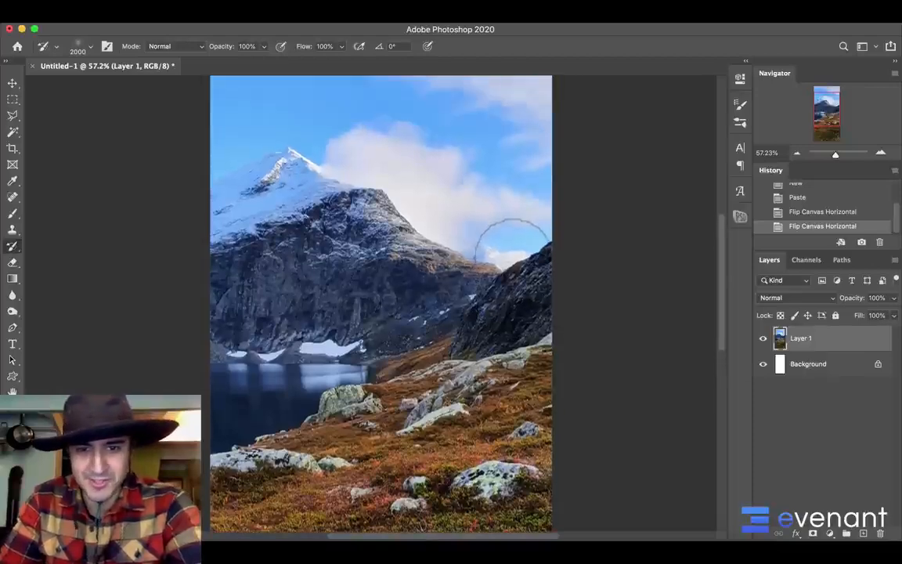
pyautogui.scroll(-12, 513, 243)
pyautogui.scroll(7, 515, 247)
pyautogui.scroll(-2, 517, 250)
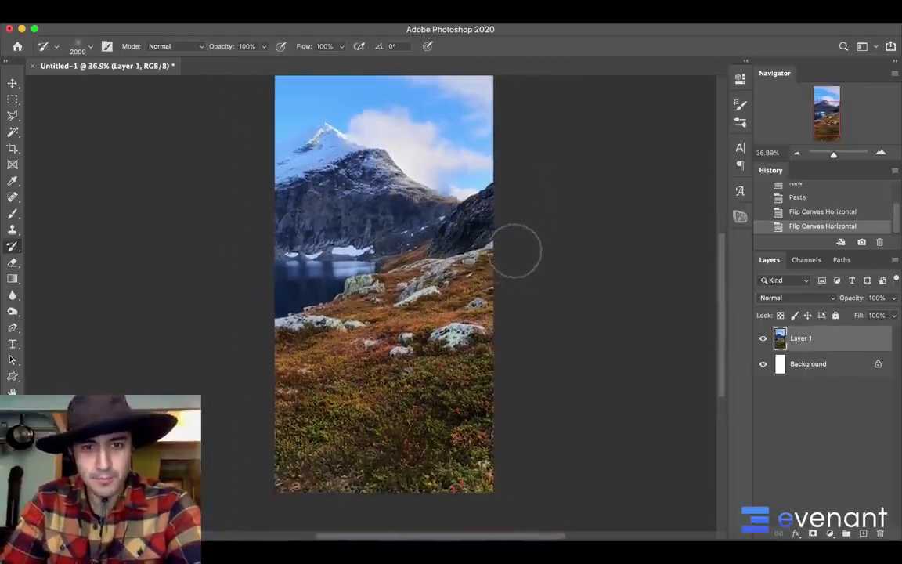
# Crop the mountain photo vertically, trimming a thin strip of sky and a larger band of foreground grass
pyautogui.press('c')
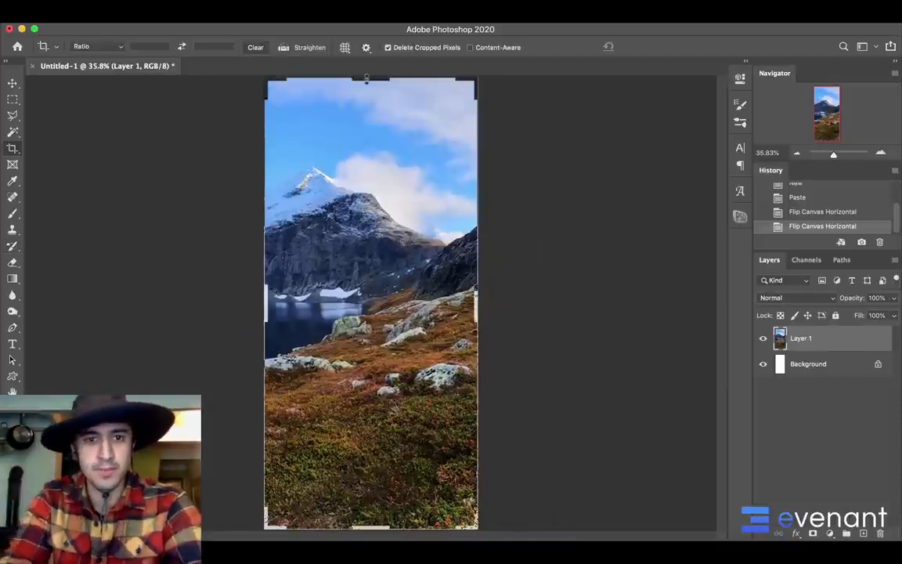
pyautogui.moveTo(366, 77); pyautogui.dragTo(368, 89)
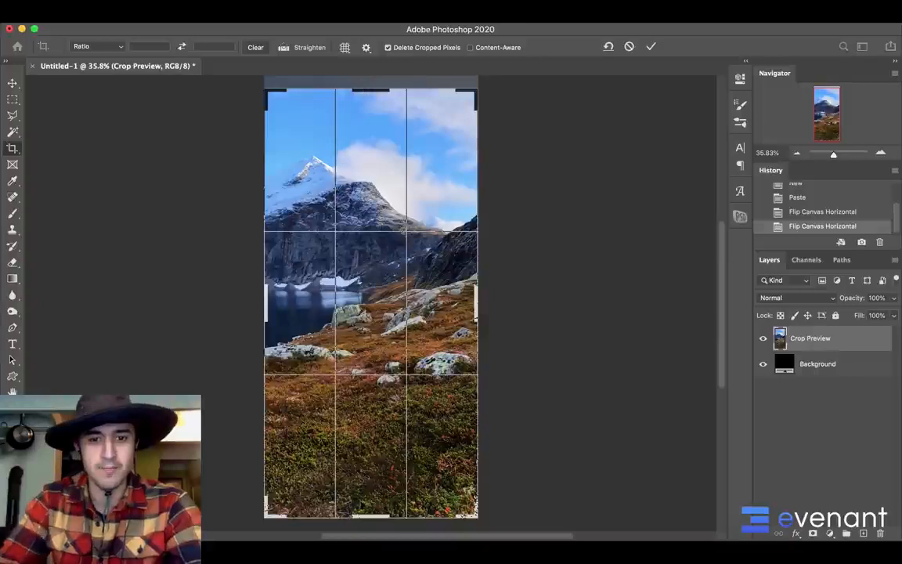
pyautogui.moveTo(370, 515); pyautogui.dragTo(371, 484)
pyautogui.moveTo(392, 381); pyautogui.dragTo(394, 414)
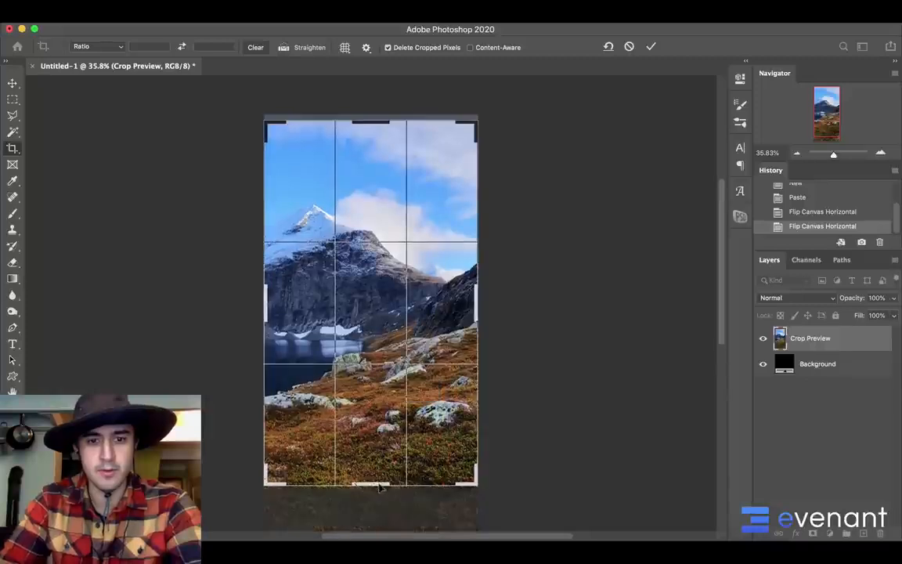
pyautogui.moveTo(380, 486); pyautogui.dragTo(381, 481)
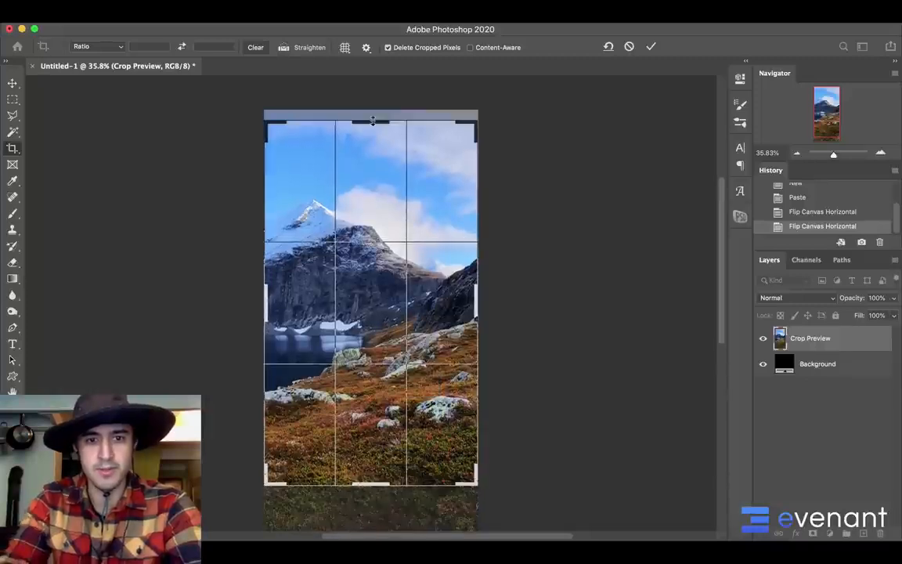
pyautogui.moveTo(371, 122); pyautogui.dragTo(372, 130)
pyautogui.press('Return')
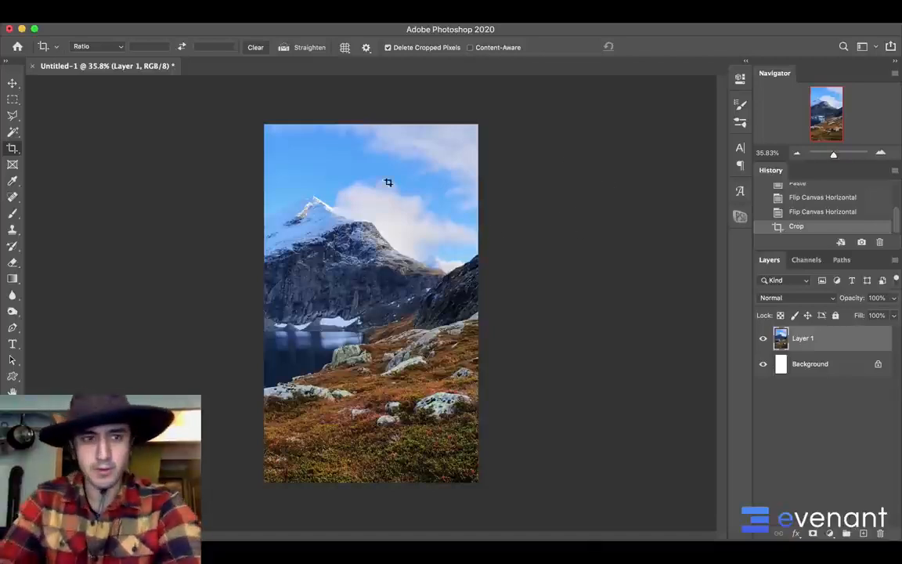
# Float the photo in its own window and create a new document 2000 pixels wide and 3000 pixels high
pyautogui.moveTo(146, 71); pyautogui.dragTo(178, 72)
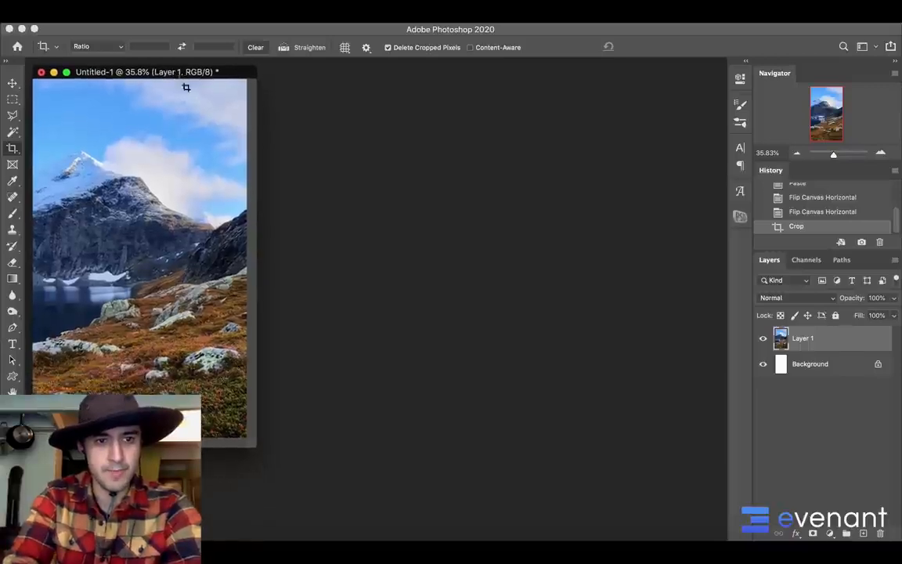
pyautogui.click(100, 17)
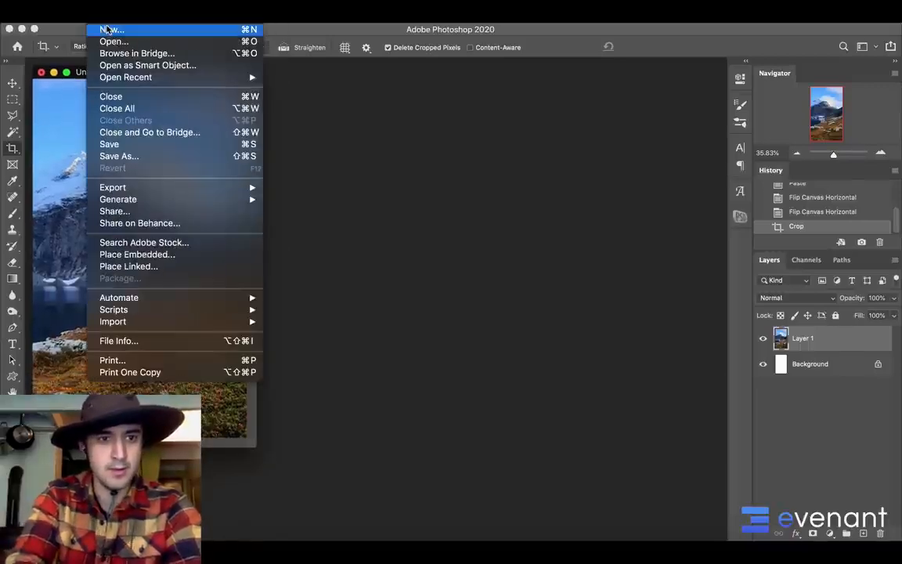
pyautogui.click(109, 29)
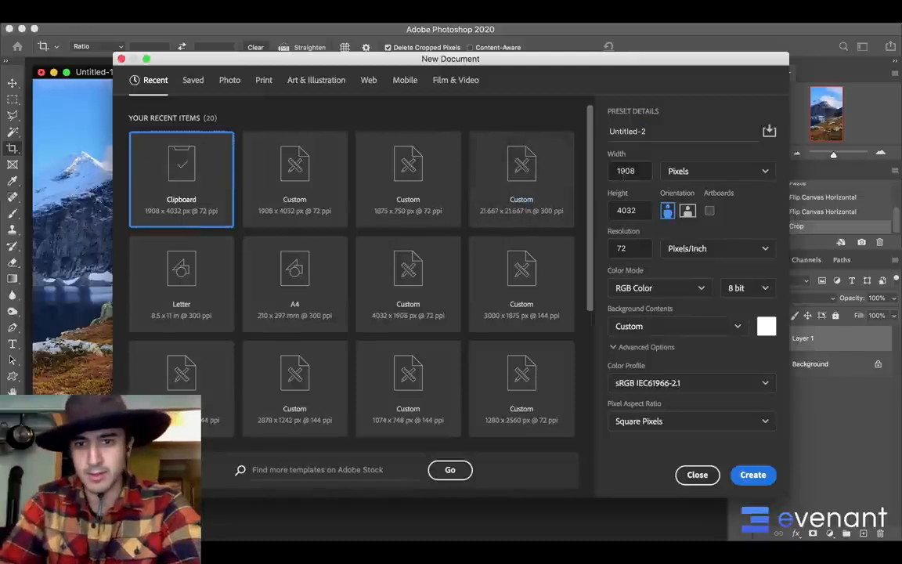
pyautogui.press('Tab')
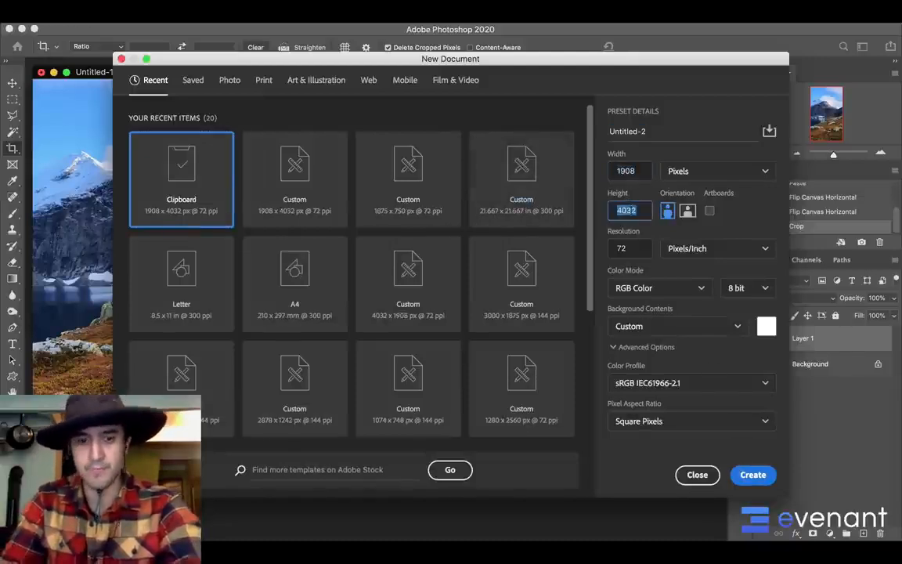
pyautogui.write('3000')
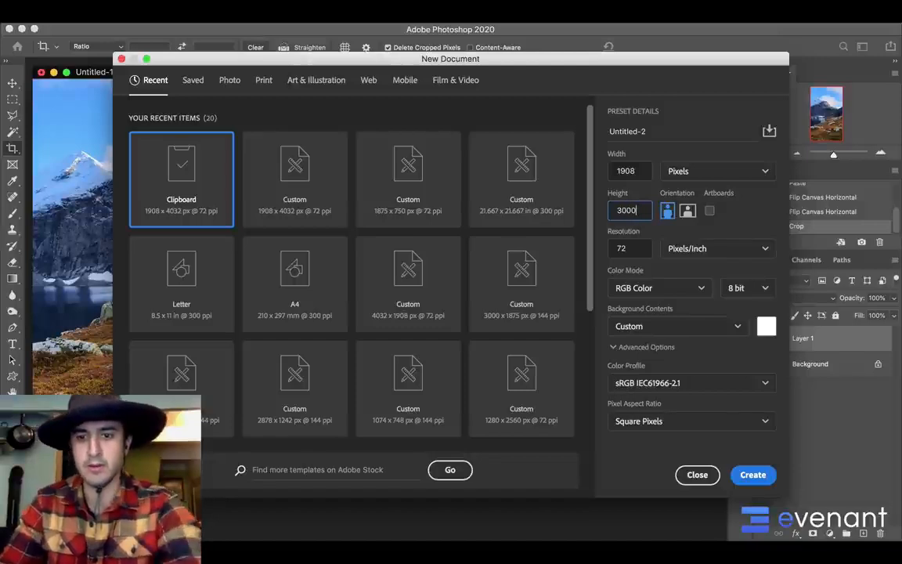
pyautogui.click(627, 170)
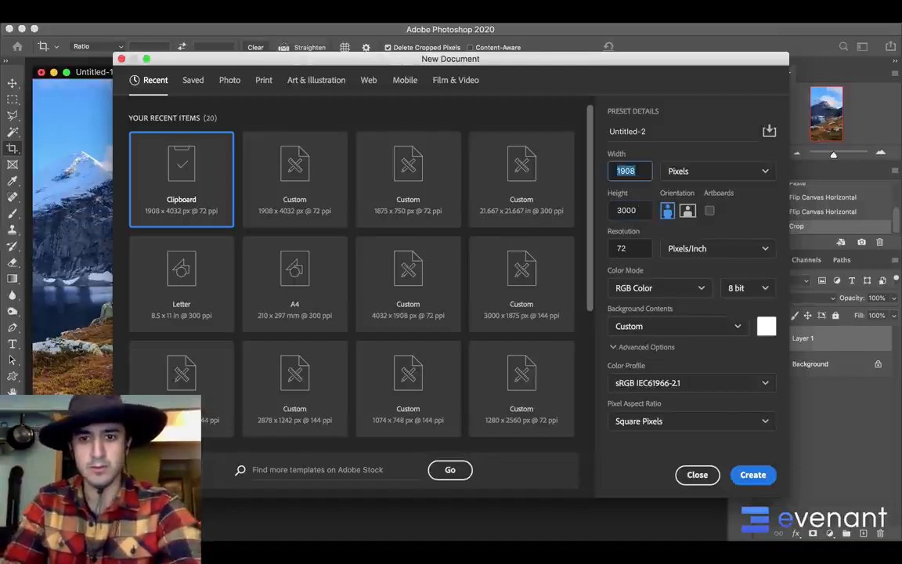
pyautogui.write('2000')
pyautogui.press('Return')
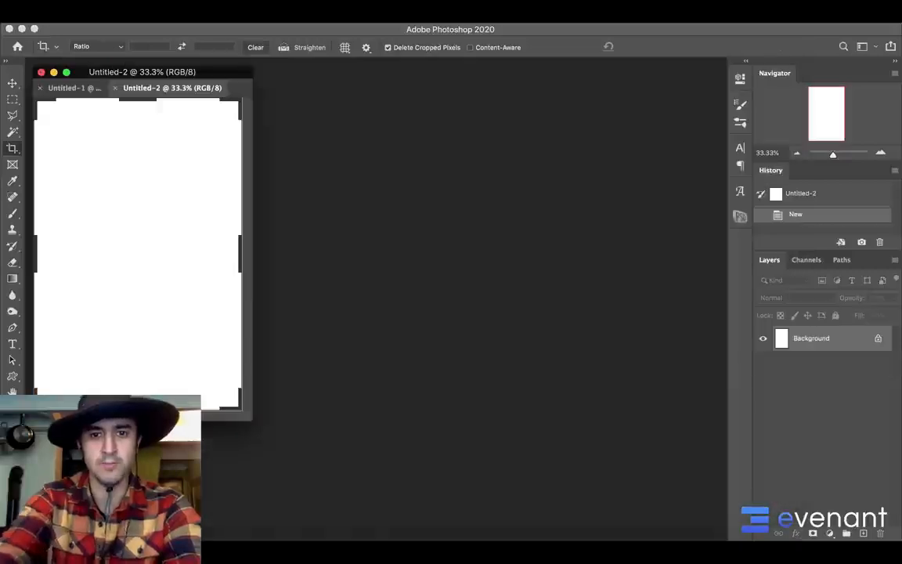
# Float the blank document in its own window beside the reference photo and enlarge it to fill the remaining workspace
pyautogui.moveTo(169, 97); pyautogui.dragTo(451, 115)
pyautogui.moveTo(550, 435); pyautogui.dragTo(657, 522)
pyautogui.moveTo(472, 110); pyautogui.dragTo(427, 85)
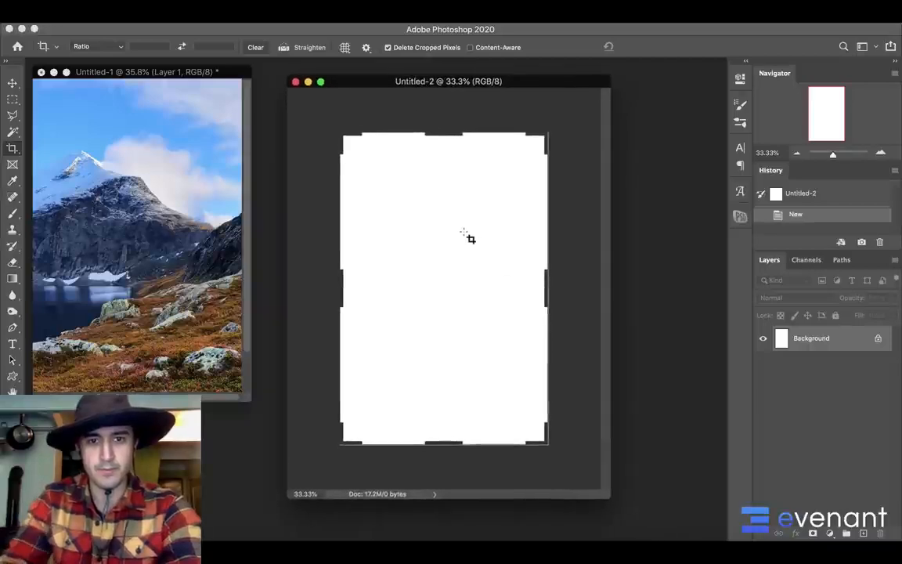
pyautogui.scroll(2, 469, 237)
pyautogui.press('b')
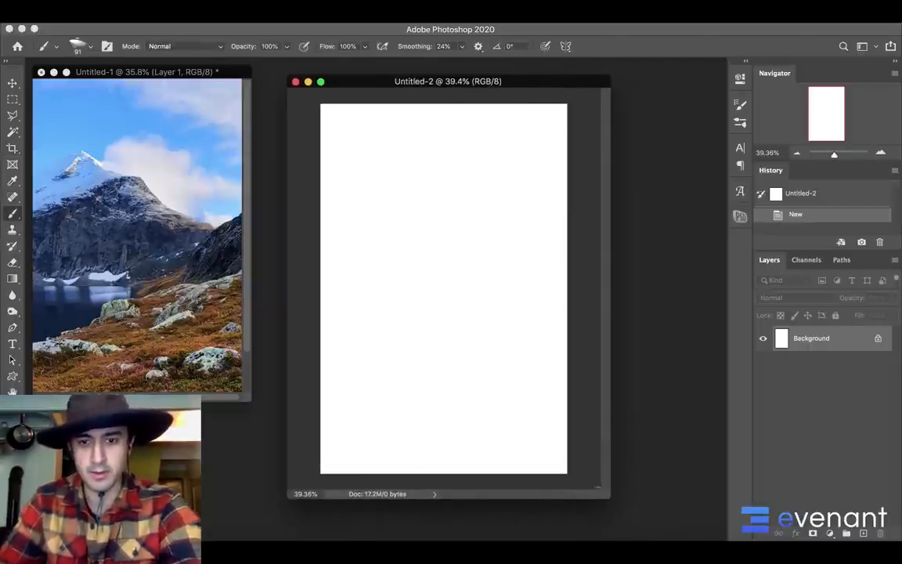
pyautogui.moveTo(611, 499); pyautogui.dragTo(658, 531)
pyautogui.scroll(2, 530, 369)
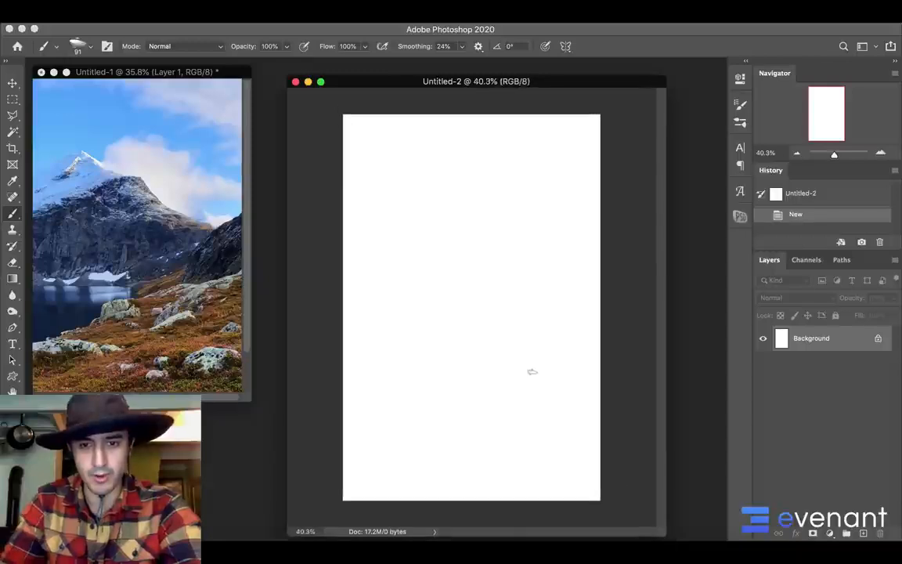
pyautogui.scroll(1, 533, 364)
pyautogui.moveTo(387, 76); pyautogui.dragTo(368, 65)
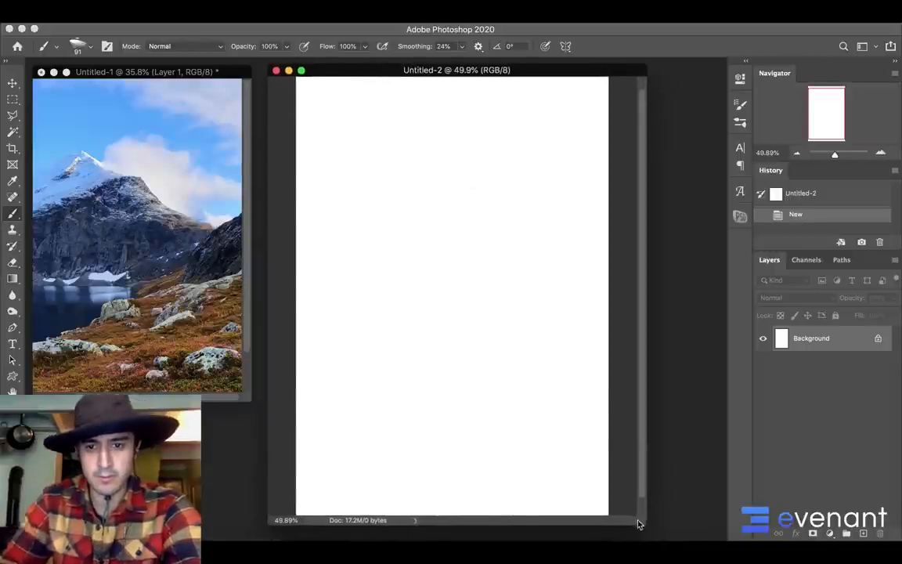
pyautogui.moveTo(638, 524); pyautogui.dragTo(690, 541)
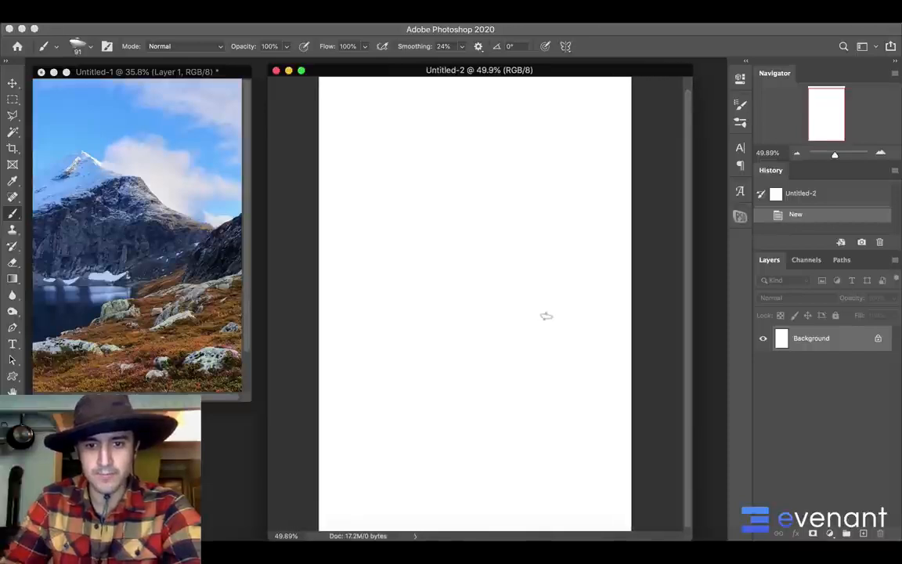
# Darken the white canvas to light grey with Levels by lowering the white output level to 192
pyautogui.scroll(-1, 548, 314)
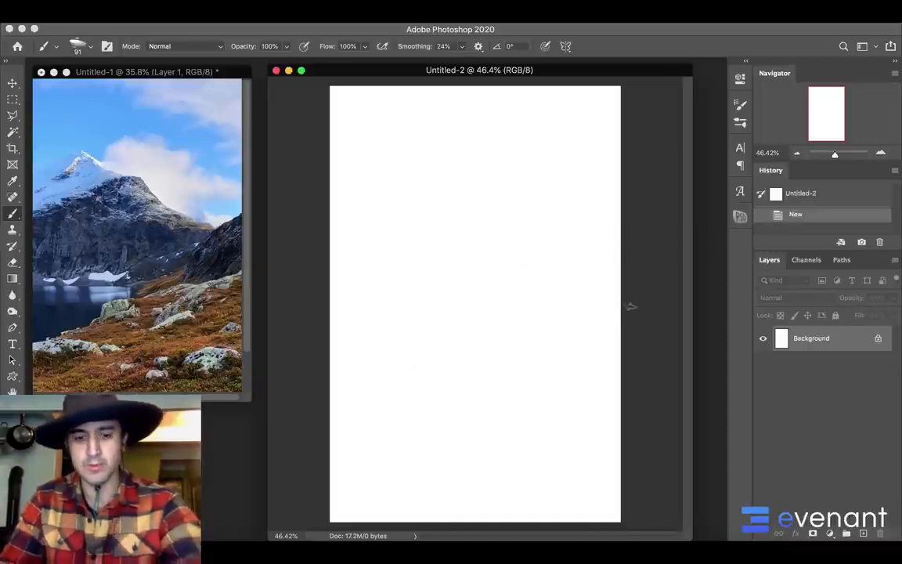
pyautogui.press('super+l')
pyautogui.moveTo(798, 397); pyautogui.dragTo(762, 389)
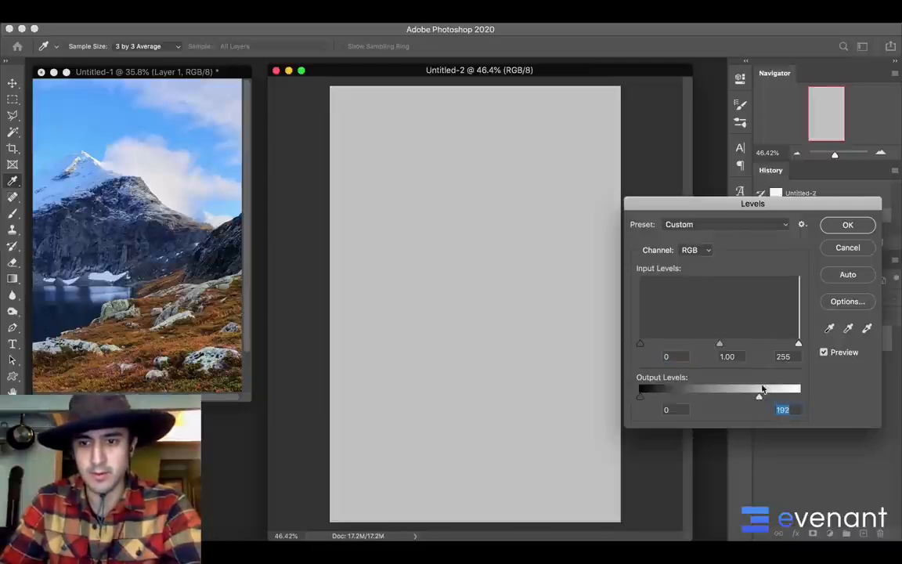
pyautogui.click(841, 226)
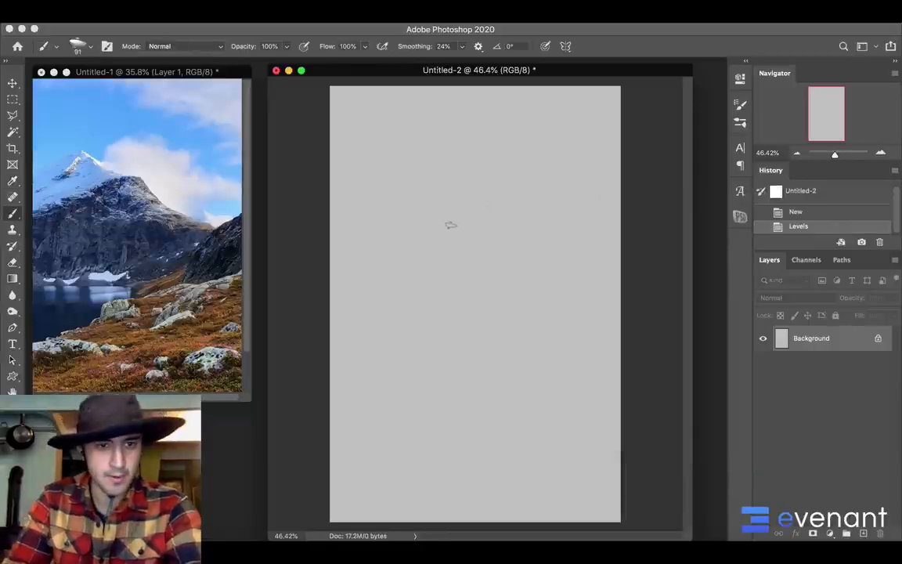
# Choose the 80 px rectangular brush from the Evenant Design - Cinematic Design Course Brushes, try a stroke on the canvas and undo it
pyautogui.rightClick(450, 225)
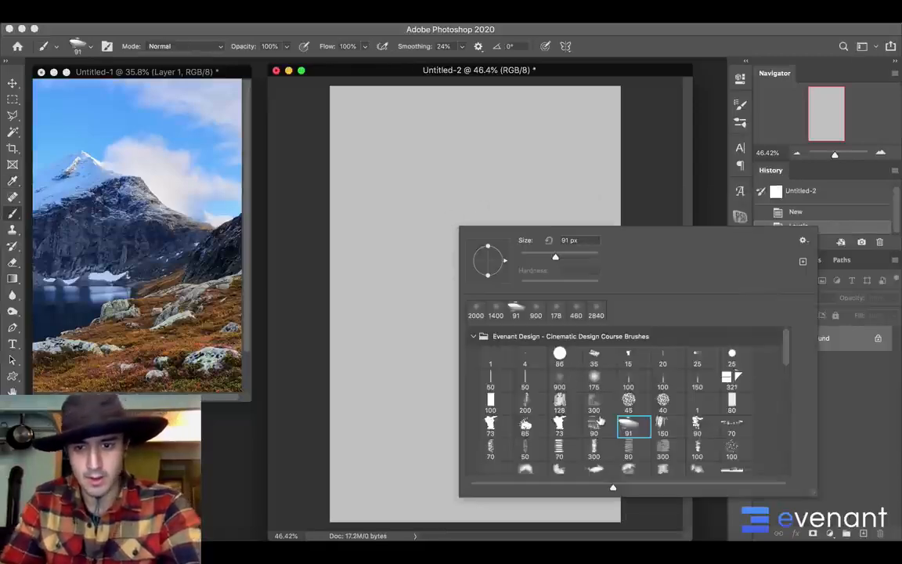
pyautogui.click(559, 425)
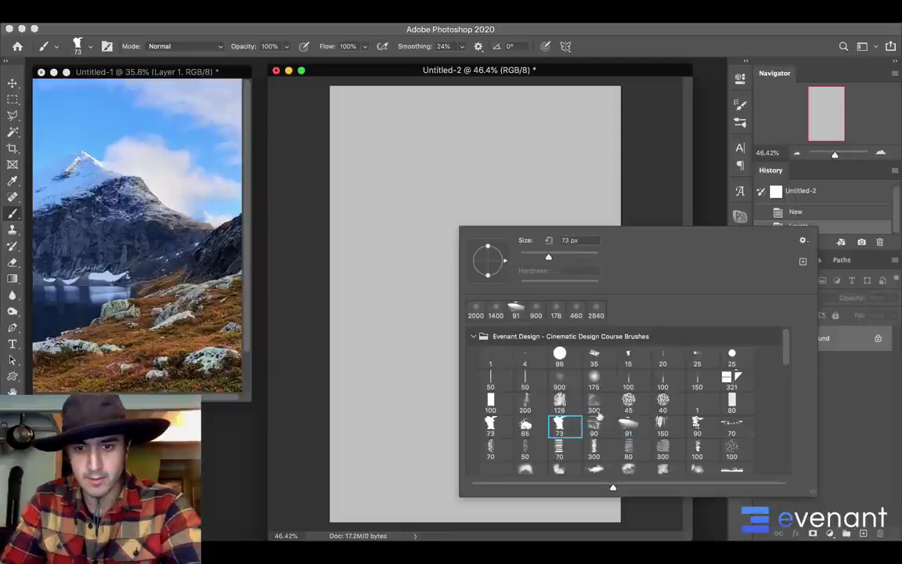
pyautogui.click(731, 405)
pyautogui.moveTo(417, 313)
pyautogui.mouseDown()
pyautogui.moveTo(452, 336)
pyautogui.moveTo(488, 265)
pyautogui.moveTo(474, 270)
pyautogui.mouseUp()
pyautogui.press('super+z')
pyautogui.press('super+z')
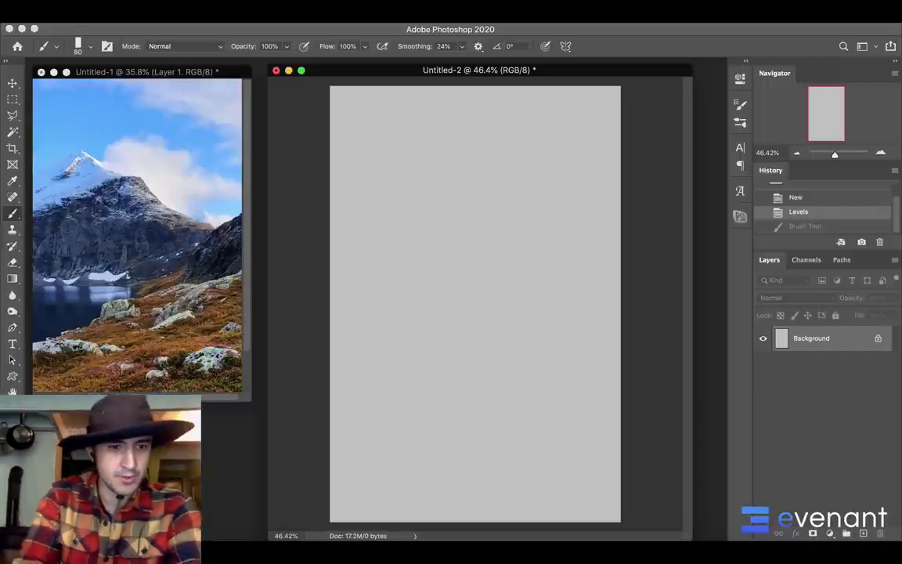
# Set the foreground color to a bright sky blue, #3090e9
pyautogui.click(9, 452)
pyautogui.click(613, 300)
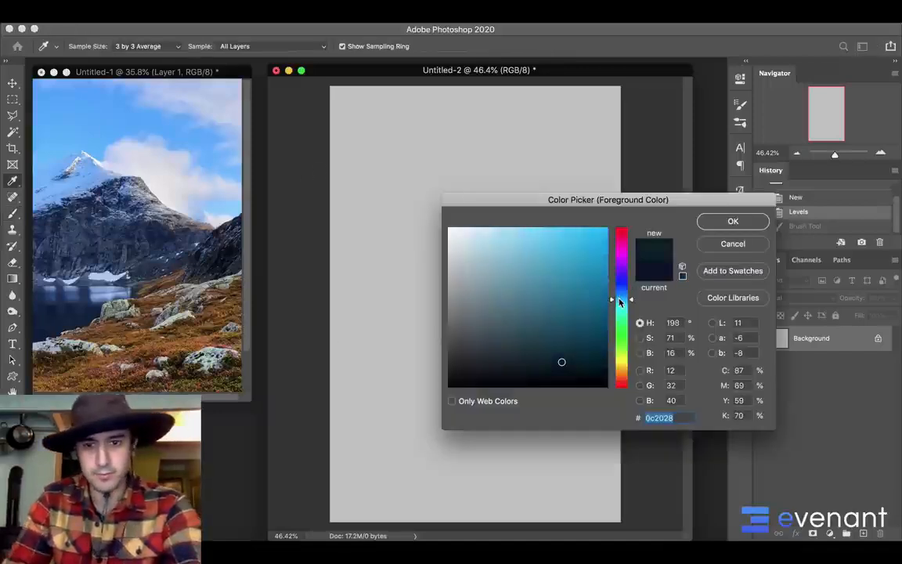
pyautogui.click(571, 268)
pyautogui.click(618, 294)
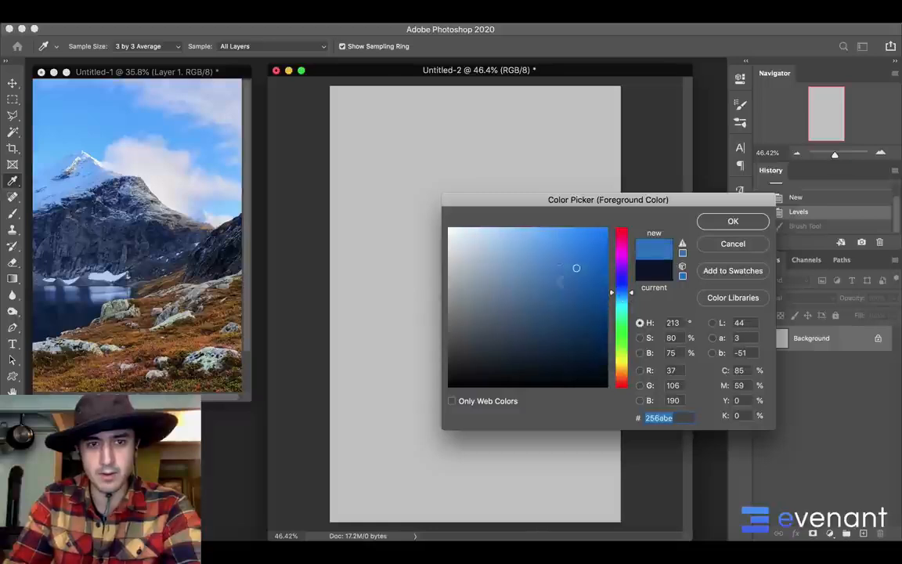
pyautogui.moveTo(576, 268); pyautogui.dragTo(574, 241)
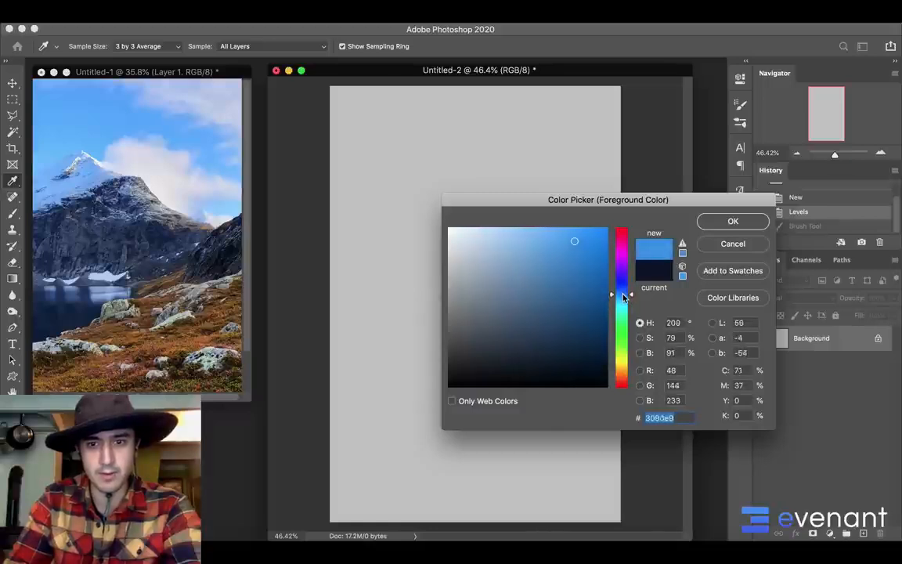
pyautogui.press('Return')
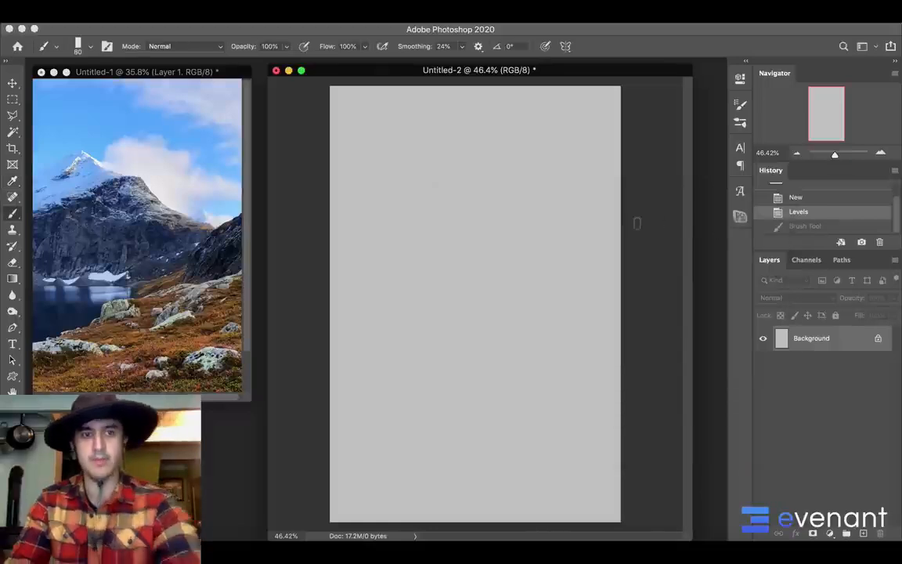
# Paint the whole sky blue down to a peaked mountain silhouette, enlarging the rectangular brush to 250 px and 700 px
pyautogui.moveTo(619, 234)
pyautogui.mouseDown()
pyautogui.moveTo(605, 247)
pyautogui.moveTo(615, 244)
pyautogui.moveTo(606, 277)
pyautogui.mouseUp()
pyautogui.press(']')
pyautogui.press(']')
pyautogui.press(']')
pyautogui.press(']')
pyautogui.press(']')
pyautogui.press(']')
pyautogui.press(']')
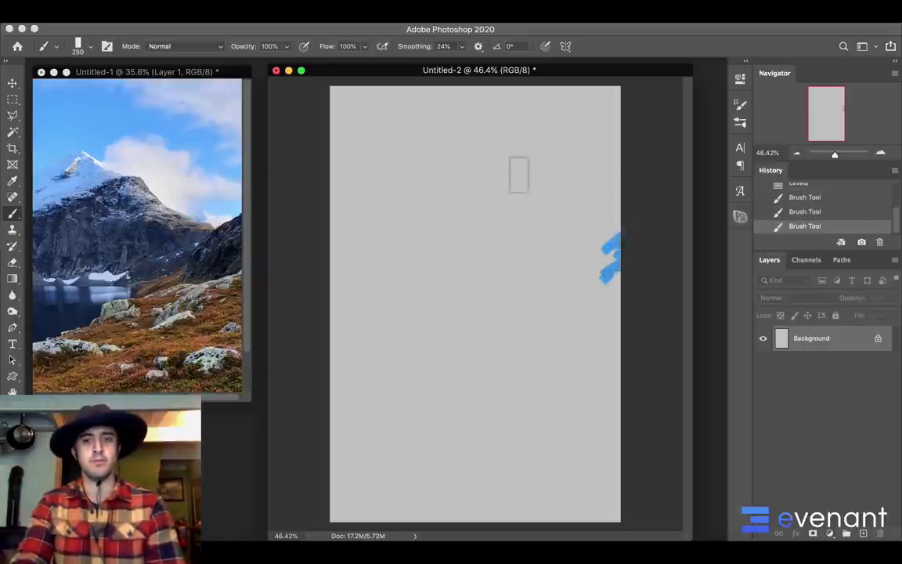
pyautogui.moveTo(387, 150)
pyautogui.mouseDown()
pyautogui.moveTo(352, 165)
pyautogui.moveTo(346, 105)
pyautogui.moveTo(438, 129)
pyautogui.moveTo(565, 115)
pyautogui.moveTo(368, 201)
pyautogui.moveTo(317, 199)
pyautogui.moveTo(402, 157)
pyautogui.moveTo(337, 172)
pyautogui.mouseUp()
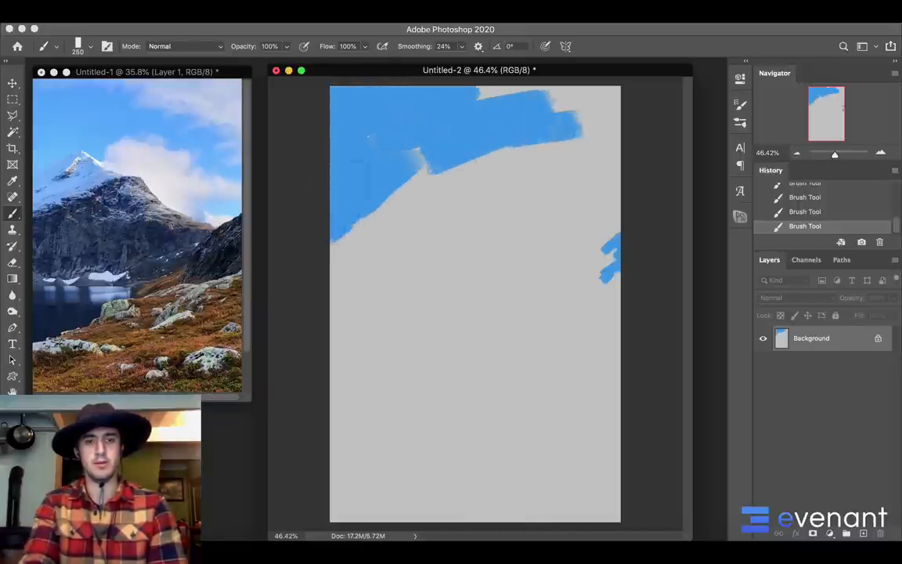
pyautogui.moveTo(419, 163)
pyautogui.mouseDown()
pyautogui.moveTo(436, 184)
pyautogui.moveTo(489, 192)
pyautogui.mouseUp()
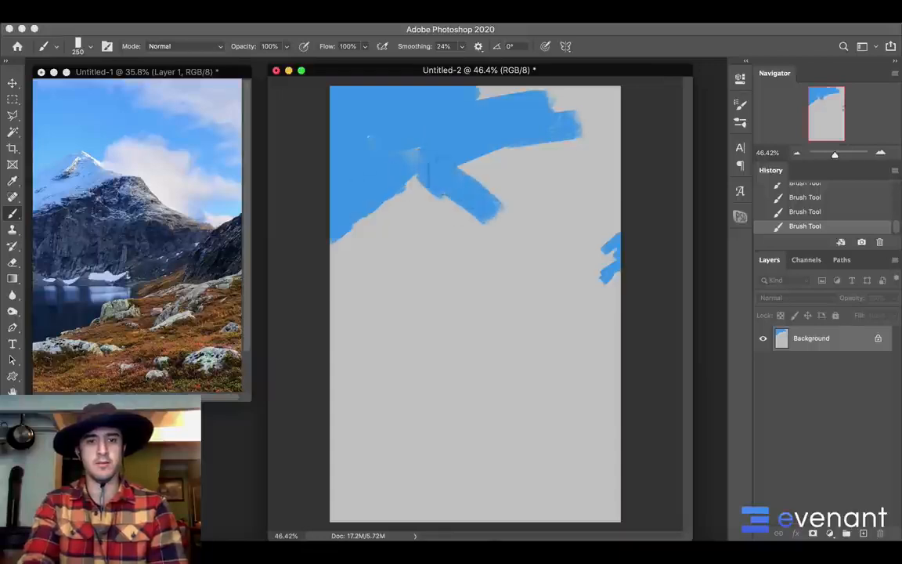
pyautogui.press(']')
pyautogui.press(']')
pyautogui.press(']')
pyautogui.press(']')
pyautogui.press(']')
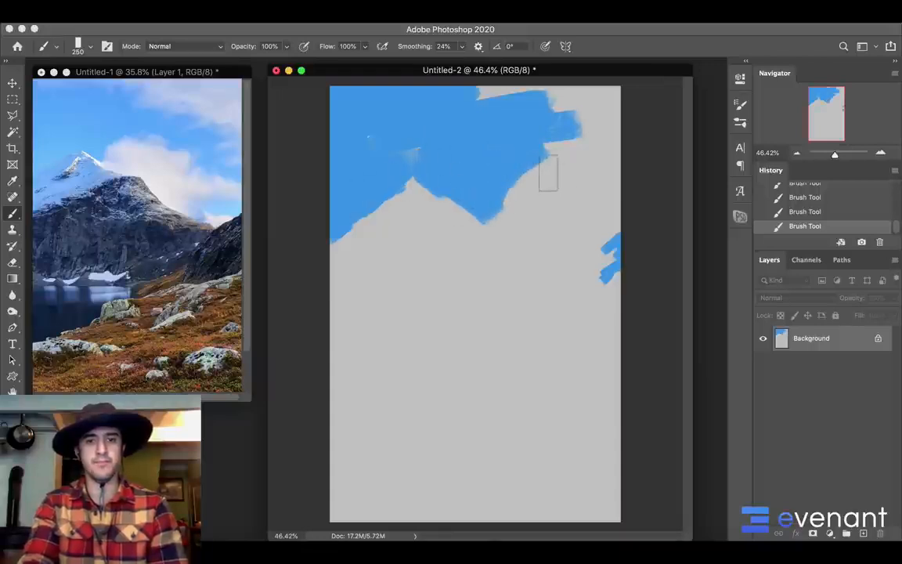
pyautogui.moveTo(556, 182)
pyautogui.mouseDown()
pyautogui.moveTo(585, 128)
pyautogui.moveTo(533, 117)
pyautogui.moveTo(591, 250)
pyautogui.moveTo(525, 224)
pyautogui.moveTo(547, 205)
pyautogui.moveTo(566, 229)
pyautogui.moveTo(599, 235)
pyautogui.moveTo(540, 229)
pyautogui.moveTo(487, 190)
pyautogui.moveTo(345, 125)
pyautogui.mouseUp()
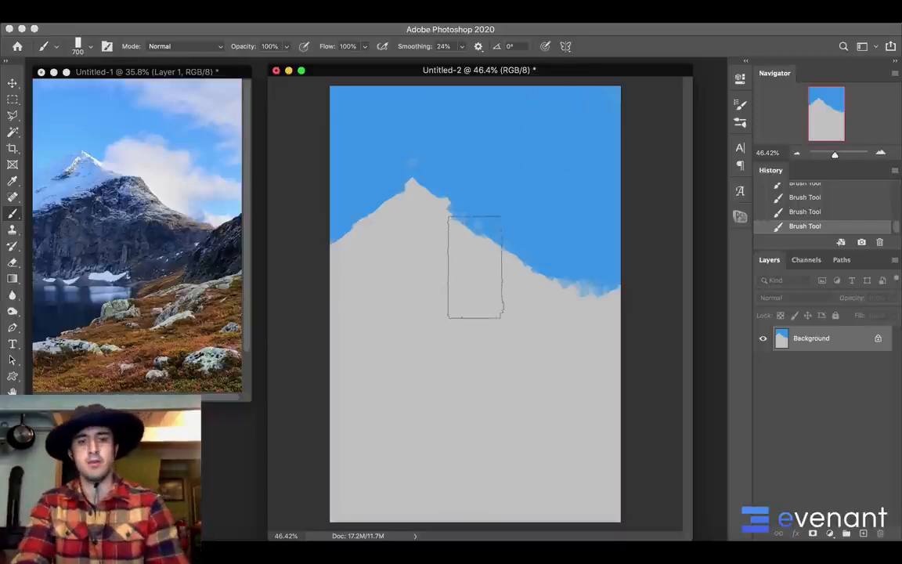
# Reduce the brush to 100 px and set the foreground color to a medium orange-brown with a hue of 34°
pyautogui.press('[')
pyautogui.press('[')
pyautogui.press('[')
pyautogui.press('[')
pyautogui.press('[')
pyautogui.press('[')
pyautogui.press('[')
pyautogui.press('[')
pyautogui.press('[')
pyautogui.press('[')
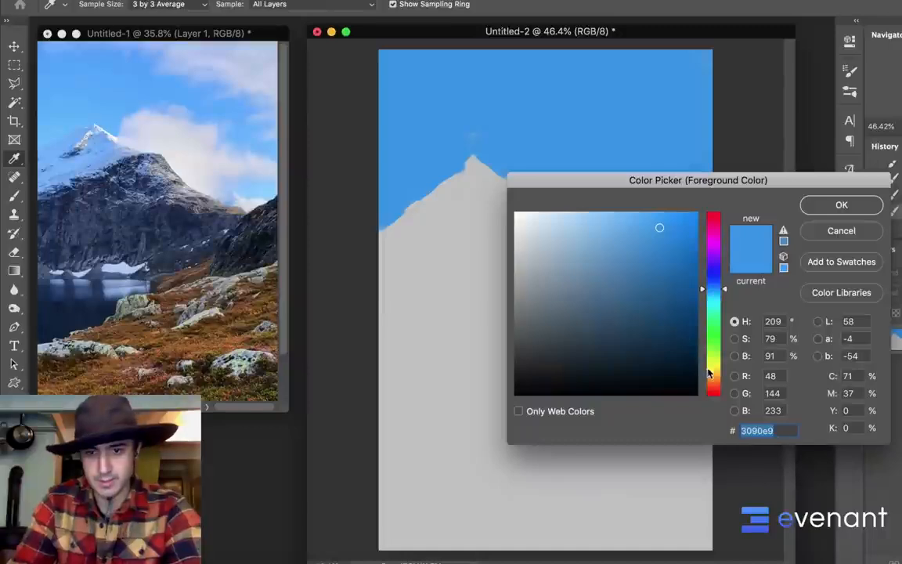
pyautogui.click(708, 374)
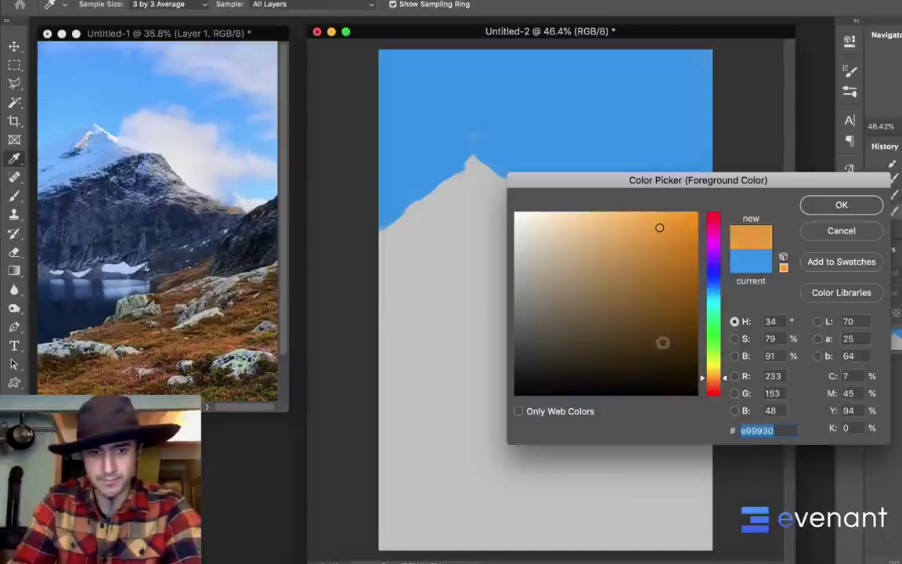
pyautogui.moveTo(660, 342)
pyautogui.mouseDown()
pyautogui.moveTo(640, 279)
pyautogui.moveTo(632, 296)
pyautogui.moveTo(651, 285)
pyautogui.mouseUp()
pyautogui.click(826, 205)
pyautogui.press('b')
# Sketch the diagonal edge of the foreground slope and its rising bank beside the lake with brown strokes
pyautogui.moveTo(527, 485)
pyautogui.mouseDown()
pyautogui.moveTo(597, 468)
pyautogui.moveTo(601, 507)
pyautogui.moveTo(642, 517)
pyautogui.moveTo(702, 487)
pyautogui.moveTo(675, 472)
pyautogui.moveTo(626, 474)
pyautogui.mouseUp()
pyautogui.moveTo(564, 468); pyautogui.dragTo(433, 511)
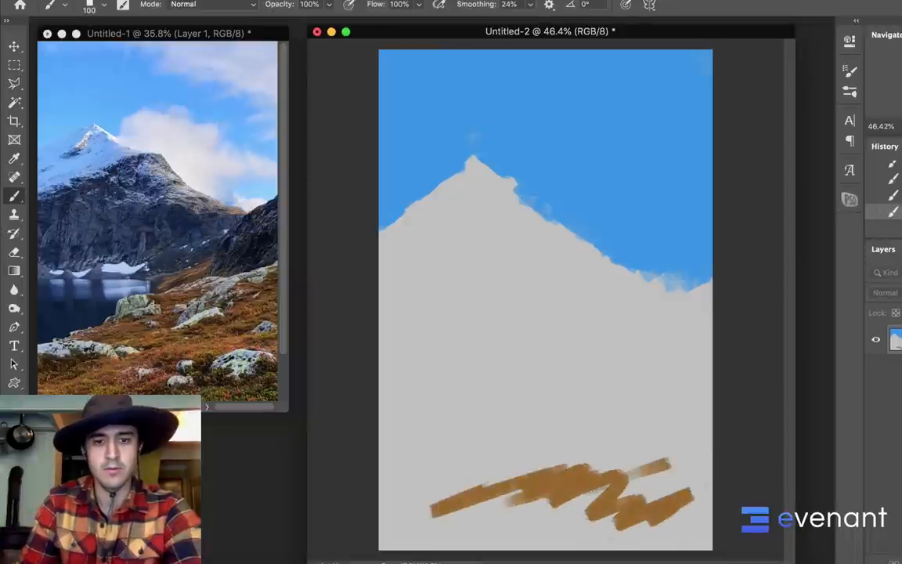
pyautogui.moveTo(374, 520)
pyautogui.mouseDown()
pyautogui.moveTo(604, 449)
pyautogui.moveTo(609, 424)
pyautogui.moveTo(590, 402)
pyautogui.moveTo(626, 370)
pyautogui.mouseUp()
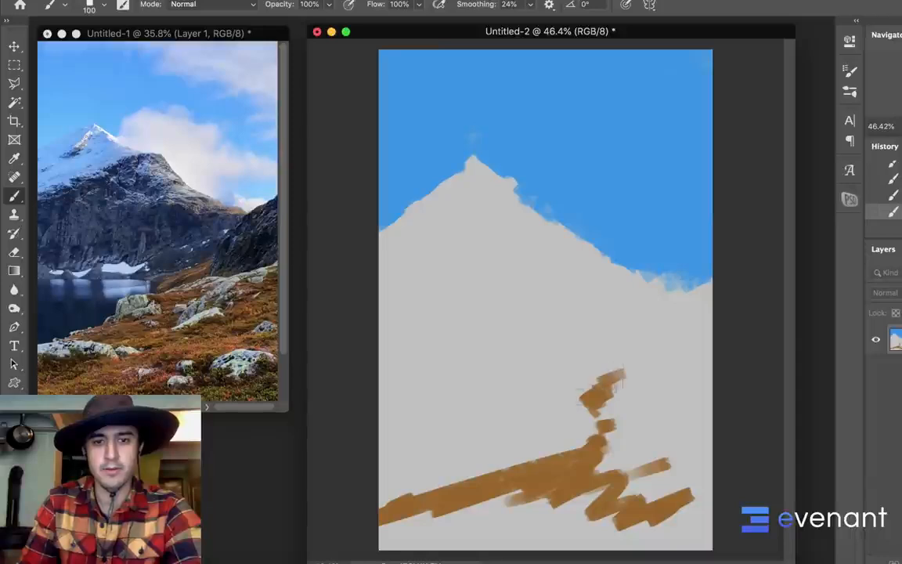
pyautogui.moveTo(666, 394)
pyautogui.mouseDown()
pyautogui.moveTo(709, 386)
pyautogui.moveTo(615, 429)
pyautogui.moveTo(626, 443)
pyautogui.mouseUp()
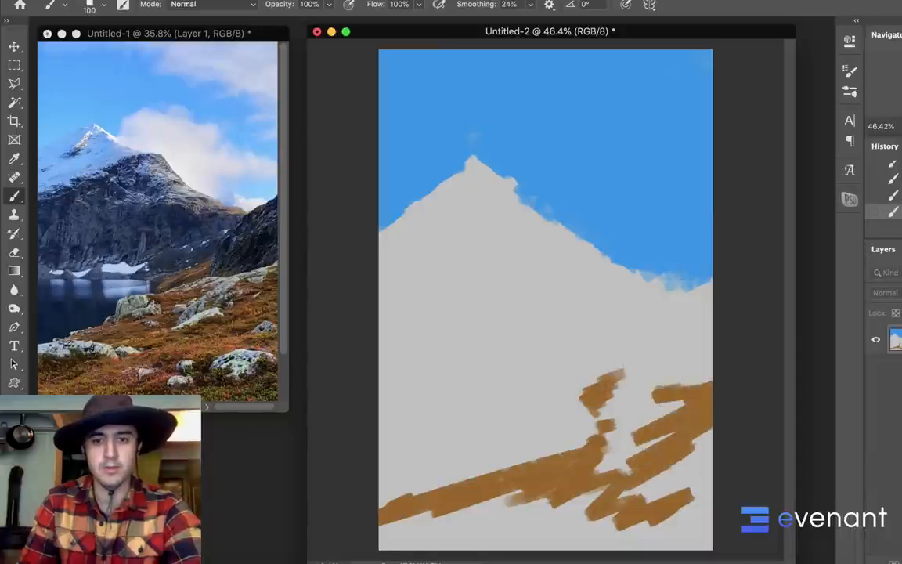
# Enlarge the brush to 300 px and fill the foreground slope below its diagonal edge with solid brown
pyautogui.press(']')
pyautogui.press(']')
pyautogui.press(']')
pyautogui.moveTo(699, 460)
pyautogui.mouseDown()
pyautogui.moveTo(644, 539)
pyautogui.moveTo(656, 523)
pyautogui.moveTo(393, 538)
pyautogui.mouseUp()
pyautogui.moveTo(552, 462)
pyautogui.mouseDown()
pyautogui.moveTo(618, 489)
pyautogui.moveTo(685, 536)
pyautogui.mouseUp()
pyautogui.moveTo(626, 453); pyautogui.dragTo(614, 465)
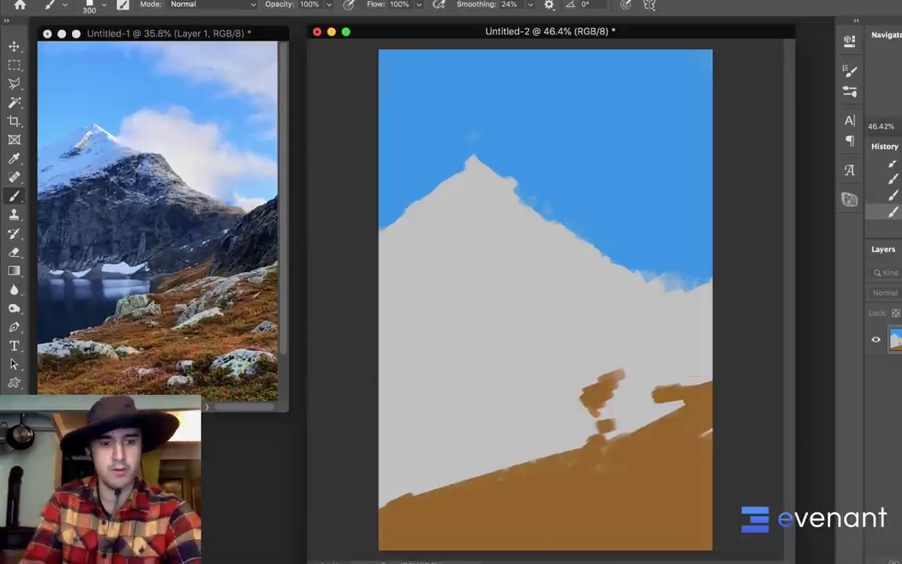
# Set the foreground color to a dark olive-brown, #524016, for the slope's vegetation
pyautogui.press('n')
pyautogui.moveTo(635, 322); pyautogui.dragTo(649, 336)
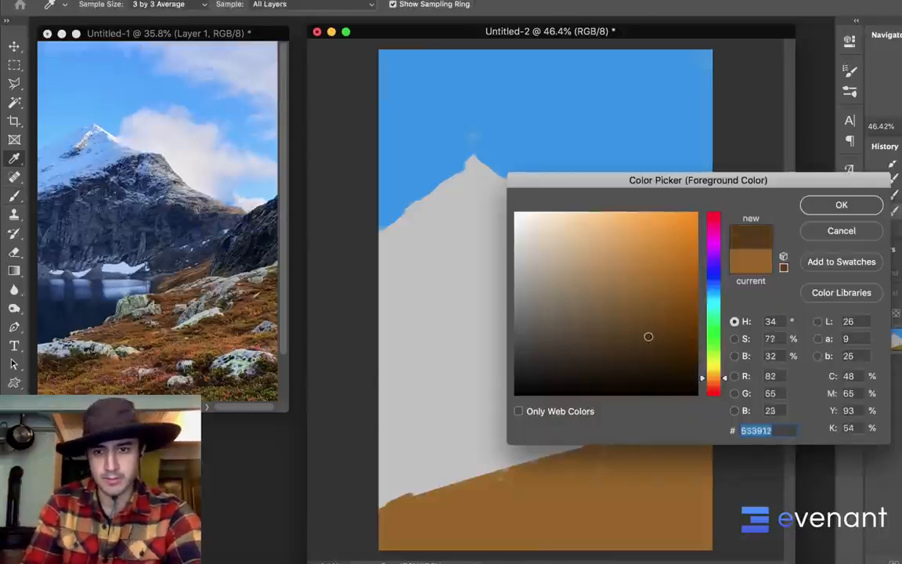
pyautogui.click(711, 372)
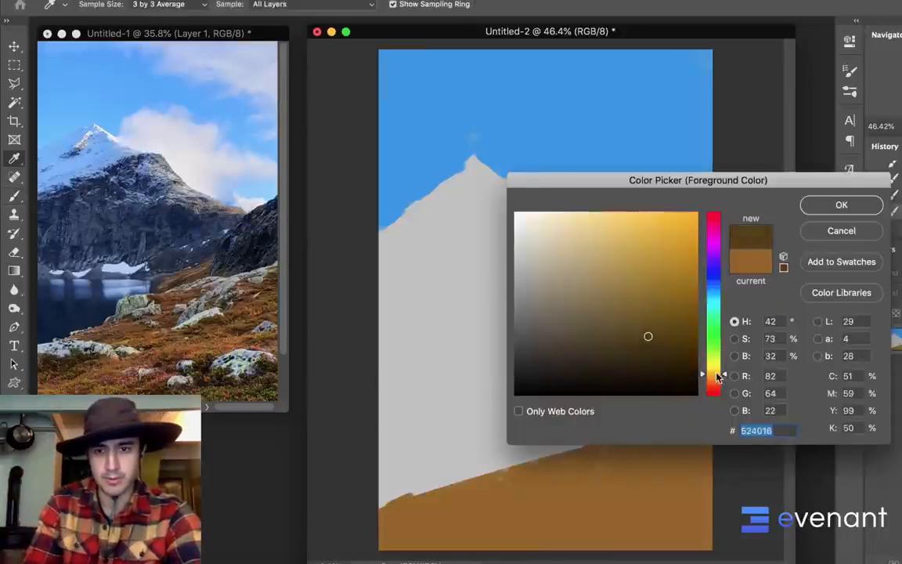
pyautogui.click(831, 208)
pyautogui.press('b')
# Choose the 70 px striped texture brush from the Evenant Design - Cinematic Design Course Brushes for painting the slope
pyautogui.rightClick(618, 269)
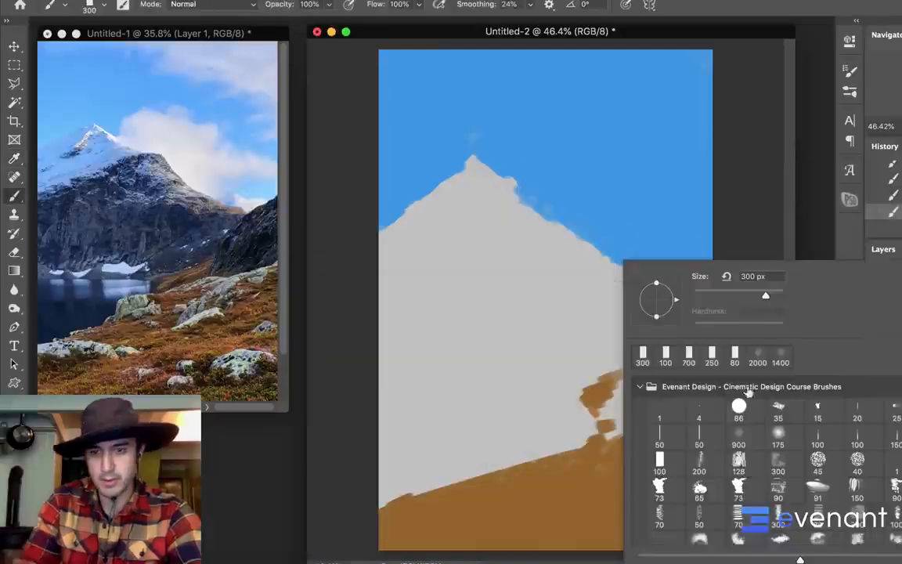
pyautogui.click(777, 490)
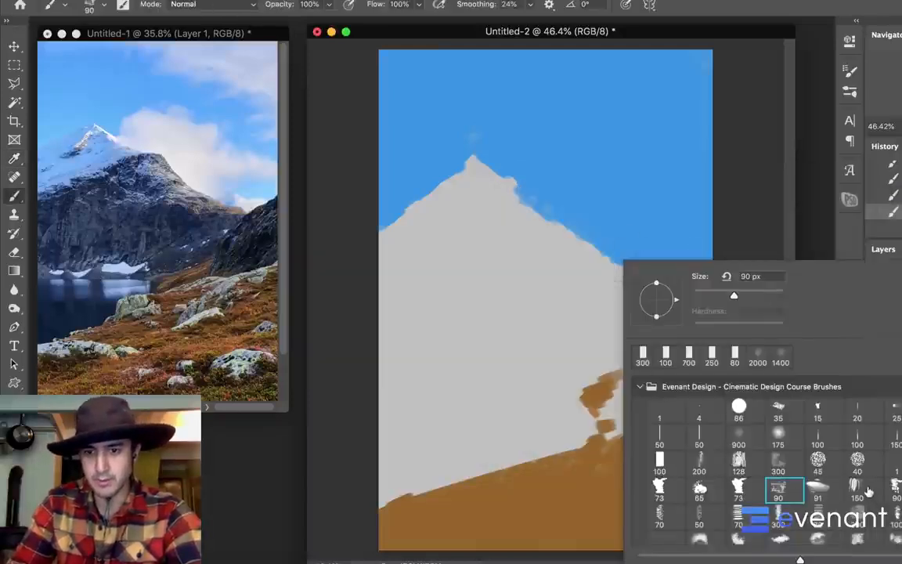
pyautogui.scroll(-1, 868, 491)
pyautogui.rightClick(670, 492)
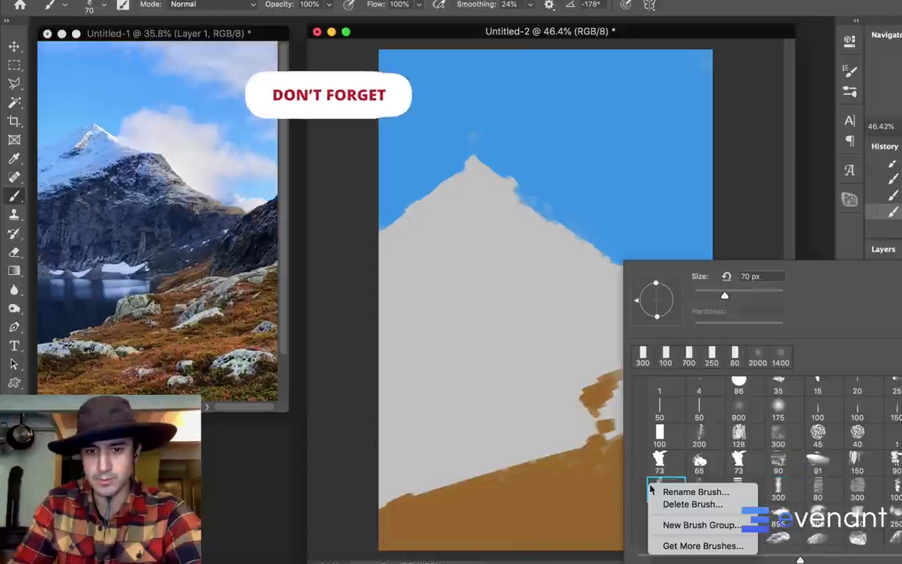
pyautogui.press('Escape')
pyautogui.click(749, 497)
pyautogui.click(598, 496)
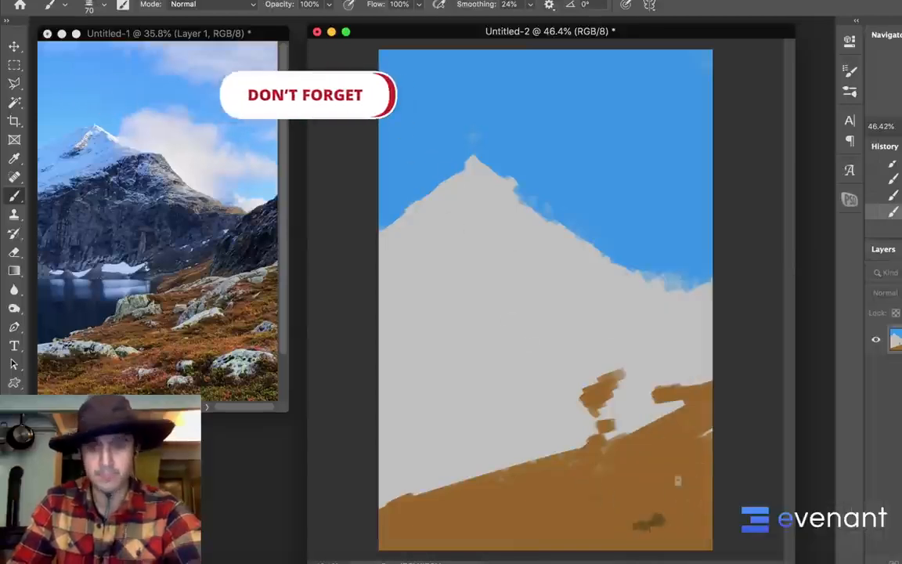
# Paint dark olive vegetation patches across the lower part of the brown slope with the textured brush at 80 to 90 px
pyautogui.moveTo(404, 502)
pyautogui.mouseDown()
pyautogui.moveTo(452, 508)
pyautogui.moveTo(422, 508)
pyautogui.moveTo(395, 513)
pyautogui.mouseUp()
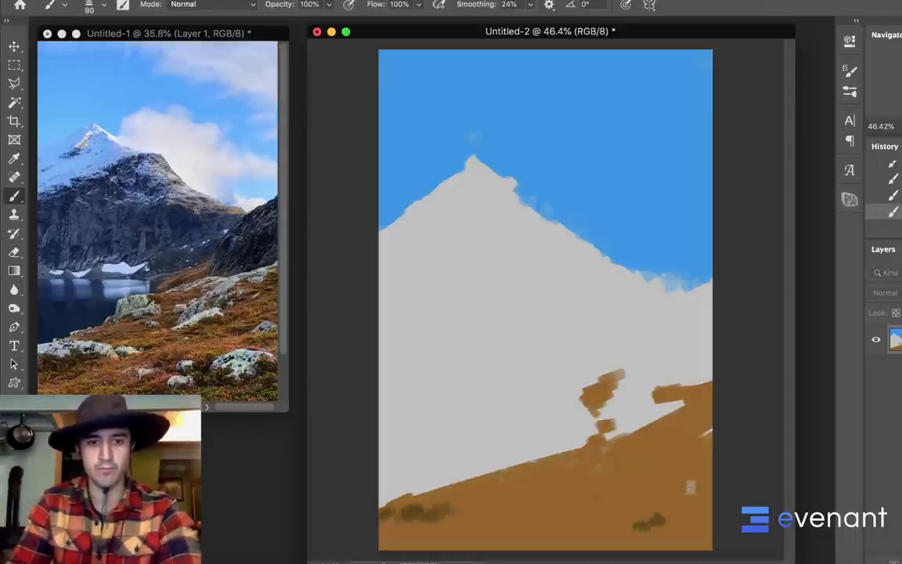
pyautogui.moveTo(638, 497); pyautogui.dragTo(589, 516)
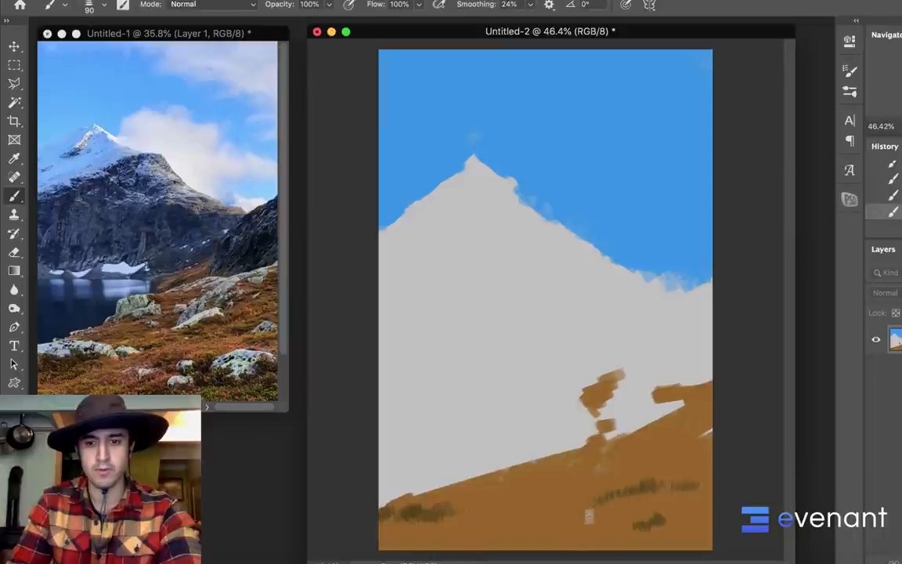
pyautogui.moveTo(619, 479)
pyautogui.mouseDown()
pyautogui.moveTo(636, 453)
pyautogui.moveTo(632, 387)
pyautogui.mouseUp()
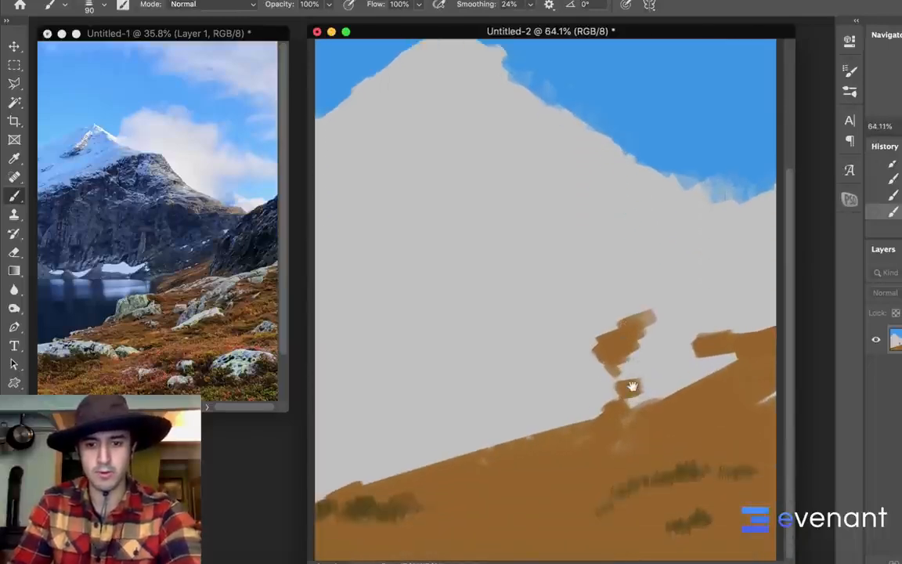
pyautogui.moveTo(662, 507)
pyautogui.mouseDown()
pyautogui.moveTo(709, 505)
pyautogui.moveTo(752, 479)
pyautogui.moveTo(722, 465)
pyautogui.moveTo(702, 482)
pyautogui.mouseUp()
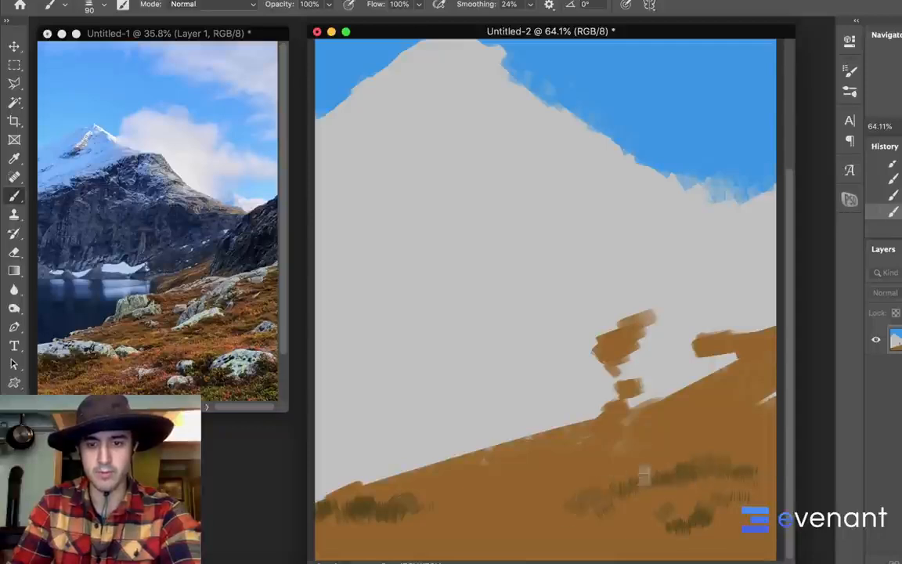
pyautogui.keyDown('alt'); pyautogui.click(630, 494); pyautogui.keyUp('alt')
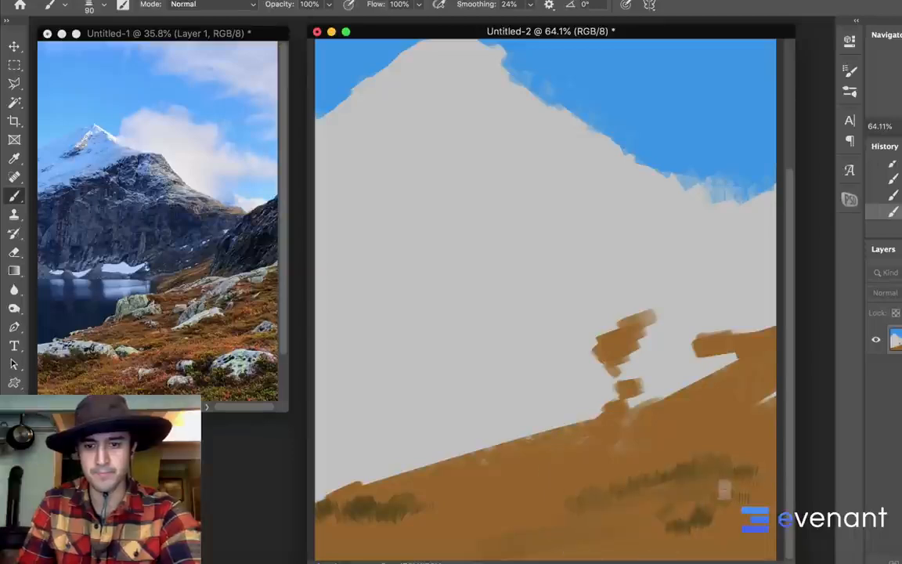
pyautogui.moveTo(752, 467); pyautogui.dragTo(776, 452)
pyautogui.keyDown('alt'); pyautogui.click(720, 508); pyautogui.keyUp('alt')
pyautogui.moveTo(717, 511)
pyautogui.mouseDown()
pyautogui.moveTo(754, 498)
pyautogui.moveTo(773, 505)
pyautogui.mouseUp()
pyautogui.moveTo(661, 531); pyautogui.dragTo(623, 554)
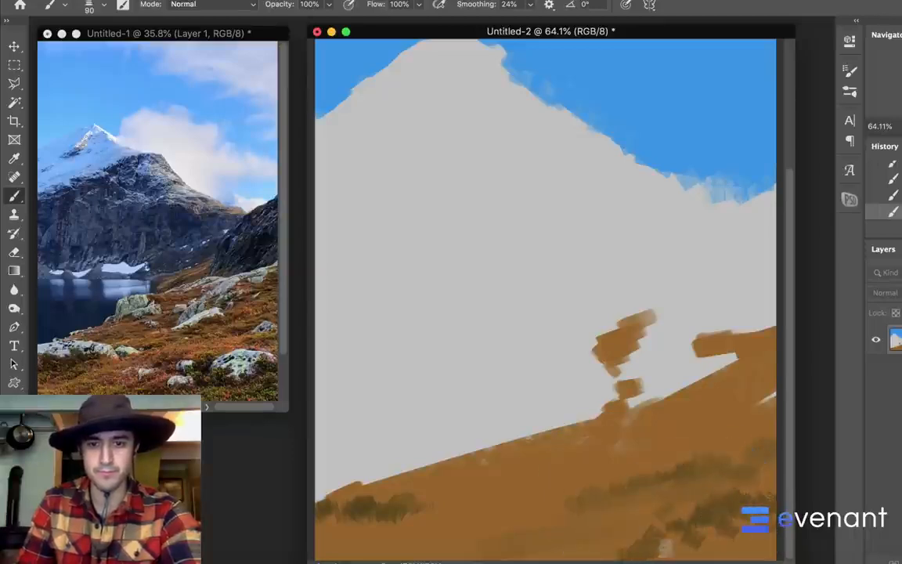
# Enlarge the textured brush to 200 px for broad olive strokes on the lower slope, and set the foreground color to ochre, #94722d
pyautogui.press(']')
pyautogui.press(']')
pyautogui.press(']')
pyautogui.press(']')
pyautogui.press(']')
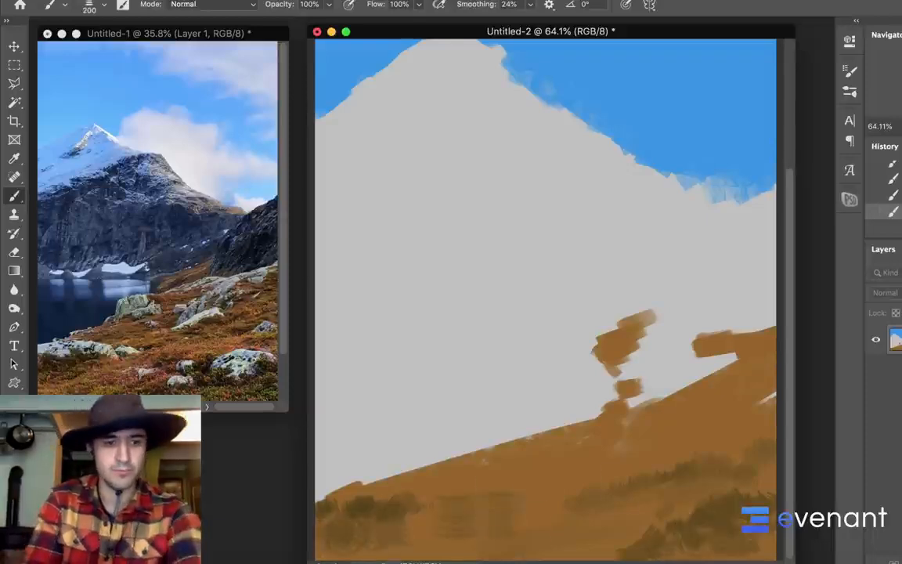
pyautogui.click(11, 472)
pyautogui.moveTo(636, 314); pyautogui.dragTo(642, 288)
pyautogui.click(838, 205)
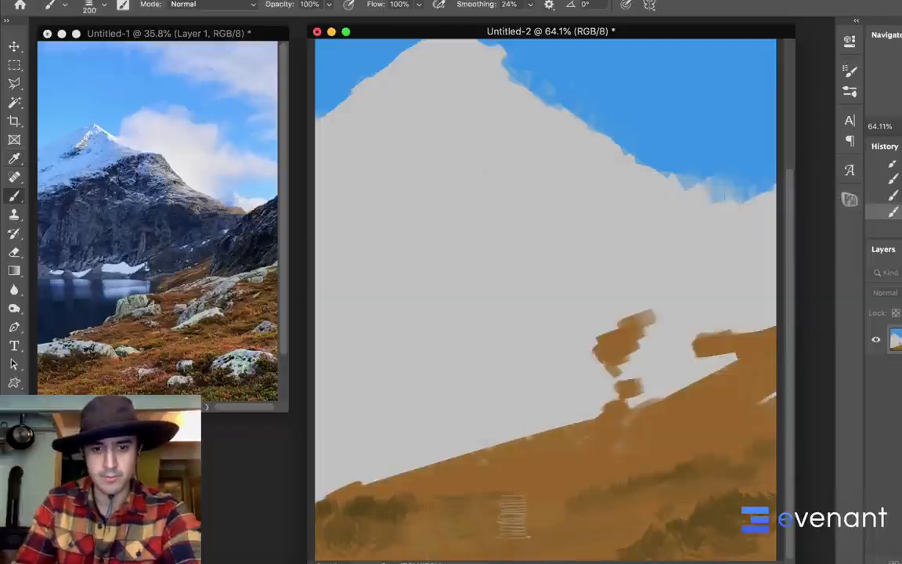
# Set the foreground color to a lighter orange-tan and brush light texture strokes over the foreground slope
pyautogui.click(12, 473)
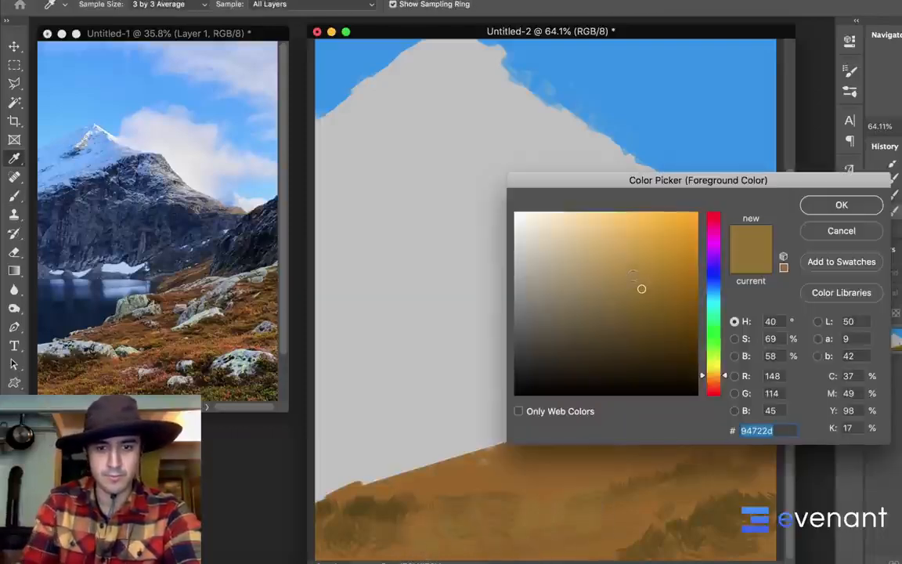
pyautogui.moveTo(633, 275); pyautogui.dragTo(619, 256)
pyautogui.click(711, 379)
pyautogui.click(823, 207)
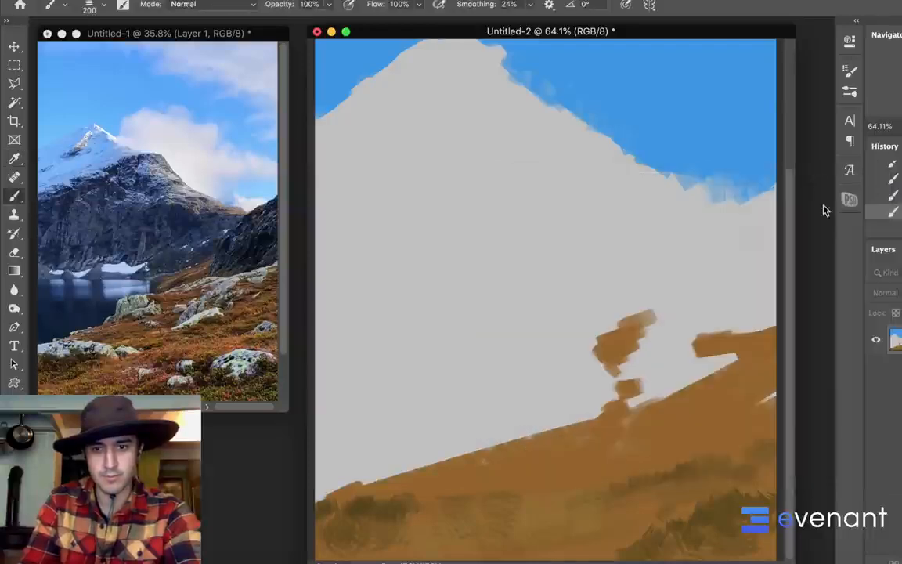
pyautogui.moveTo(532, 511)
pyautogui.mouseDown()
pyautogui.moveTo(737, 470)
pyautogui.moveTo(753, 422)
pyautogui.moveTo(732, 394)
pyautogui.moveTo(621, 432)
pyautogui.moveTo(451, 470)
pyautogui.mouseUp()
pyautogui.scroll(-4, 627, 307)
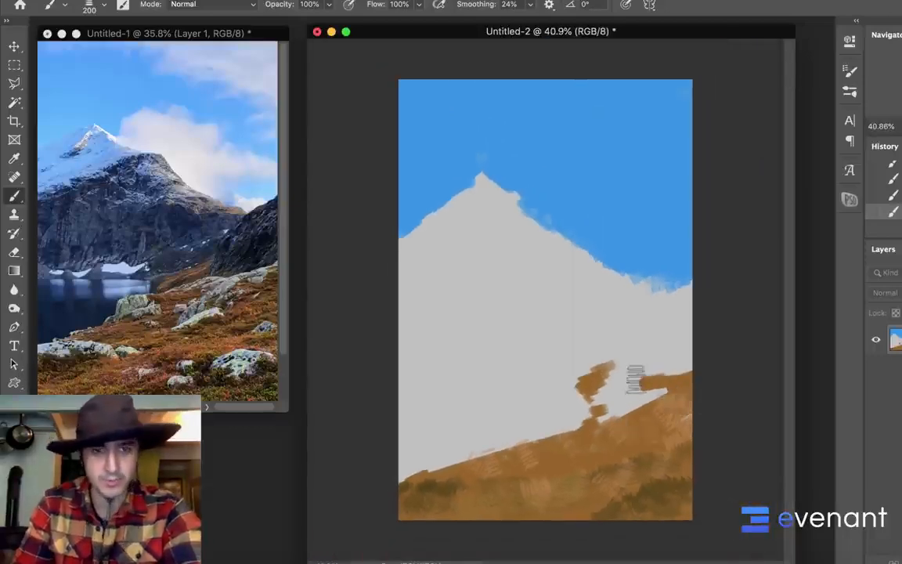
# Select the lake area between the mountain base and the brown slope with a freehand Lasso outline
pyautogui.press('l')
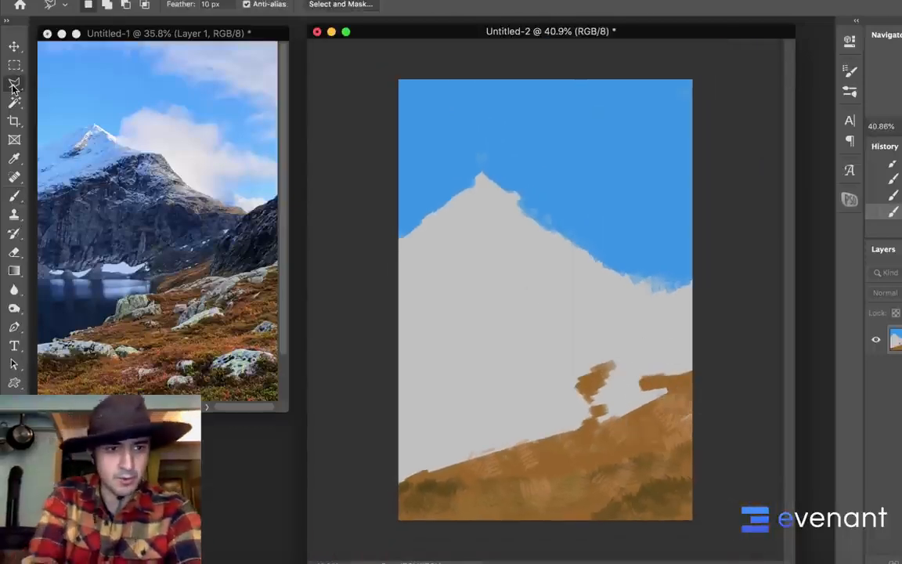
pyautogui.moveTo(13, 88); pyautogui.dragTo(46, 92)
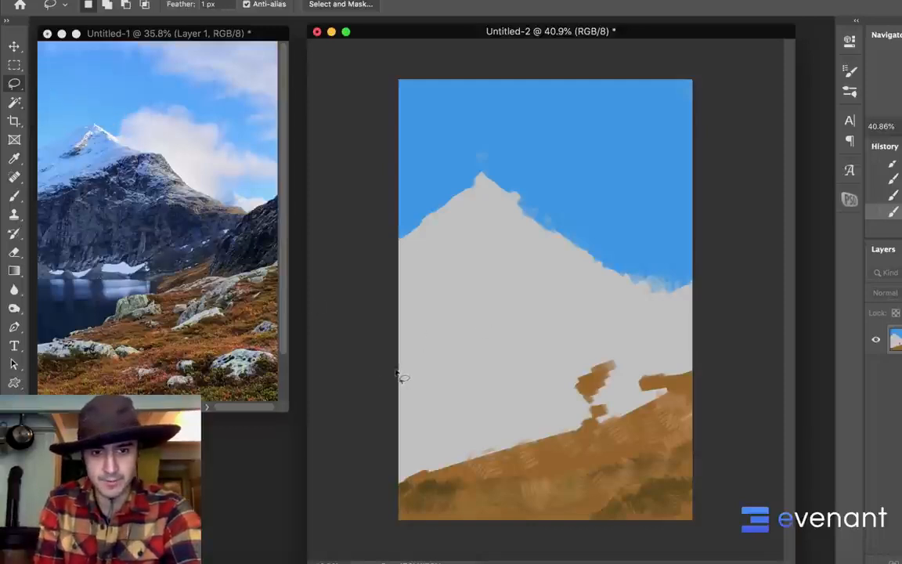
pyautogui.moveTo(386, 376); pyautogui.dragTo(571, 371)
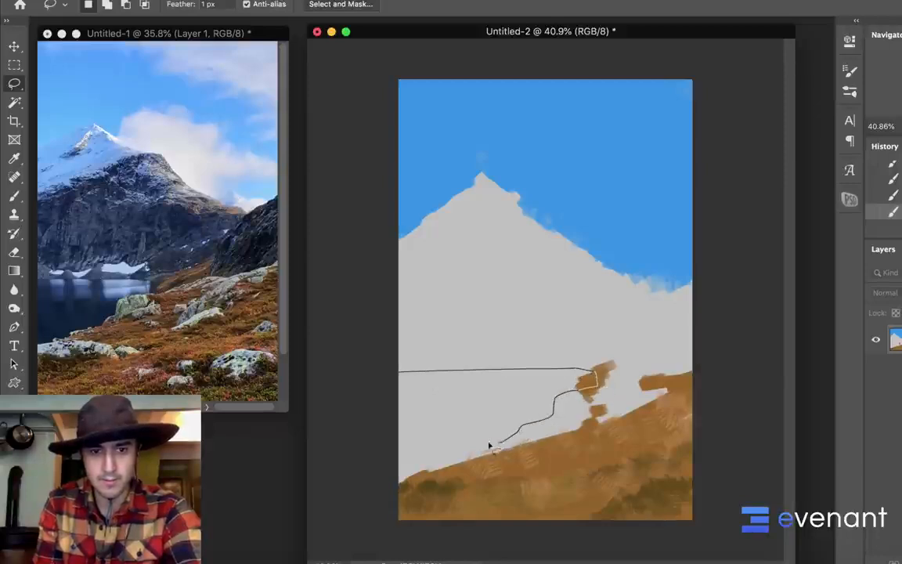
pyautogui.moveTo(490, 444)
pyautogui.mouseDown()
pyautogui.moveTo(405, 463)
pyautogui.moveTo(381, 419)
pyautogui.moveTo(378, 382)
pyautogui.mouseUp()
pyautogui.press('b')
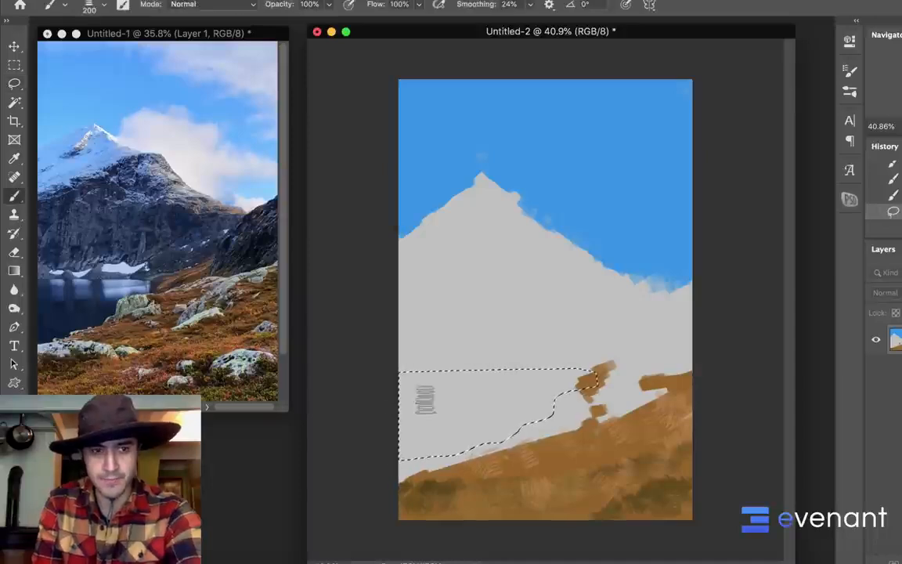
# Set the foreground color to a deep navy blue, #1a3b69, for the lake
pyautogui.click(12, 470)
pyautogui.moveTo(711, 316); pyautogui.dragTo(710, 277)
pyautogui.moveTo(633, 292); pyautogui.dragTo(632, 296)
pyautogui.moveTo(714, 281); pyautogui.dragTo(715, 284)
pyautogui.moveTo(638, 301); pyautogui.dragTo(653, 319)
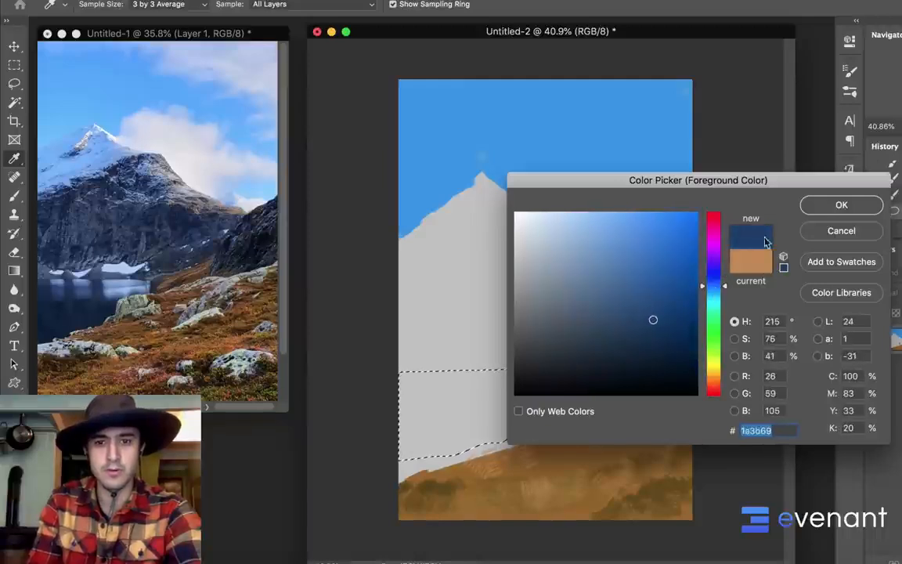
pyautogui.click(815, 206)
pyautogui.press('b')
# Fill the lake selection with navy blue, switching from the textured brush to a solid rectangular one enlarged to 500 px
pyautogui.moveTo(419, 374)
pyautogui.mouseDown()
pyautogui.moveTo(541, 368)
pyautogui.moveTo(491, 350)
pyautogui.mouseUp()
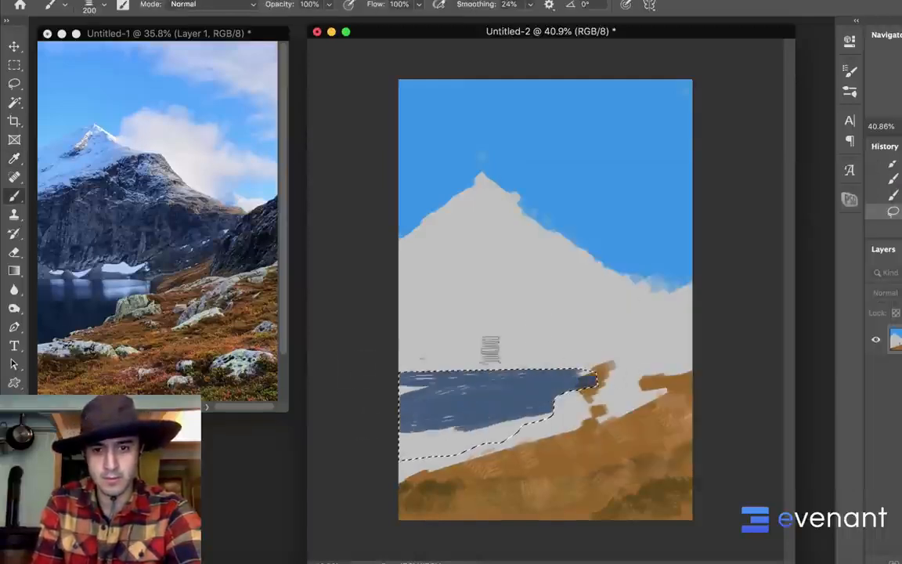
pyautogui.rightClick(533, 310)
pyautogui.click(844, 436)
pyautogui.moveTo(502, 426)
pyautogui.mouseDown()
pyautogui.moveTo(445, 444)
pyautogui.moveTo(482, 435)
pyautogui.moveTo(490, 416)
pyautogui.moveTo(402, 438)
pyautogui.moveTo(373, 393)
pyautogui.moveTo(569, 383)
pyautogui.mouseUp()
pyautogui.press(']')
pyautogui.press(']')
pyautogui.press(']')
pyautogui.press(']')
pyautogui.press(']')
pyautogui.press(']')
pyautogui.press(']')
pyautogui.press(']')
pyautogui.press(']')
pyautogui.press(']')
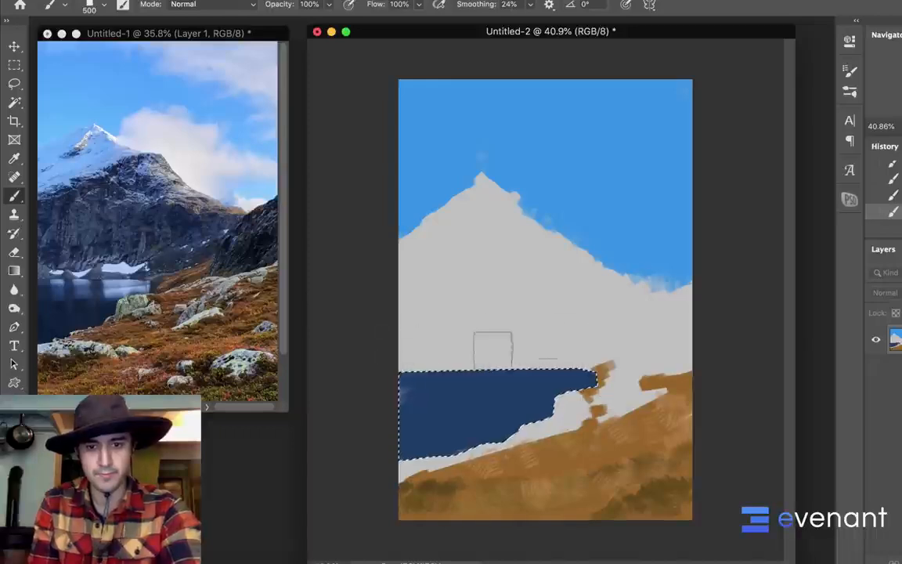
# Deselect the lake and outline a long, low rock shape along the shore below it with the freehand Lasso
pyautogui.hotkey('ctrl', 'd')
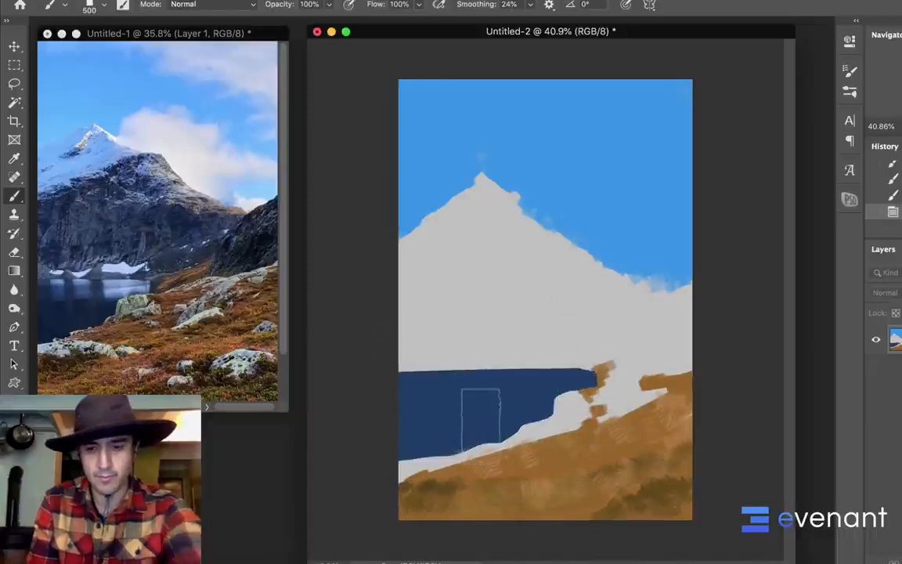
pyautogui.press('l')
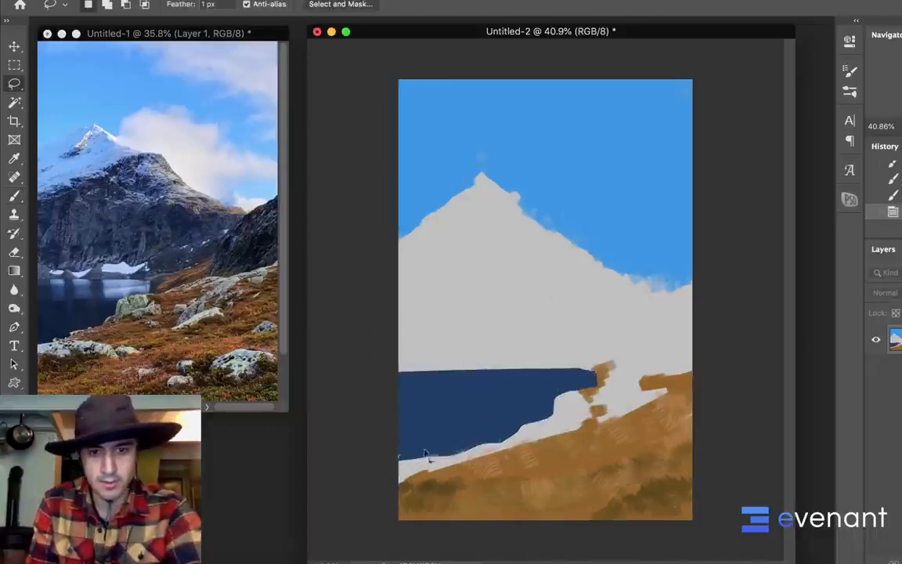
pyautogui.moveTo(489, 459)
pyautogui.mouseDown()
pyautogui.moveTo(525, 463)
pyautogui.moveTo(544, 485)
pyautogui.moveTo(474, 474)
pyautogui.moveTo(377, 481)
pyautogui.moveTo(392, 458)
pyautogui.mouseUp()
pyautogui.press('b')
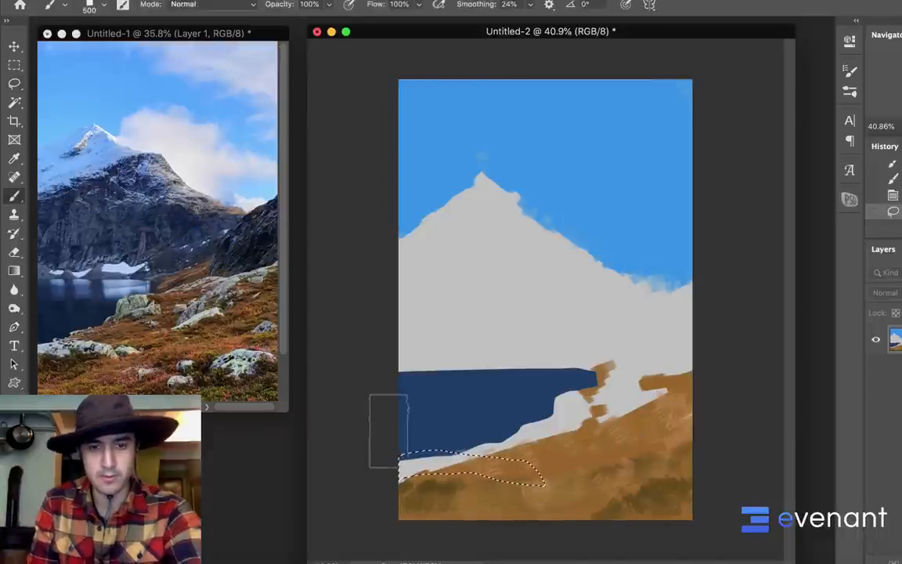
# Set the foreground color to a muted grey-blue and fill the shoreline rock selection with a 600 px brush
pyautogui.click(11, 464)
pyautogui.moveTo(612, 322); pyautogui.dragTo(552, 288)
pyautogui.click(839, 206)
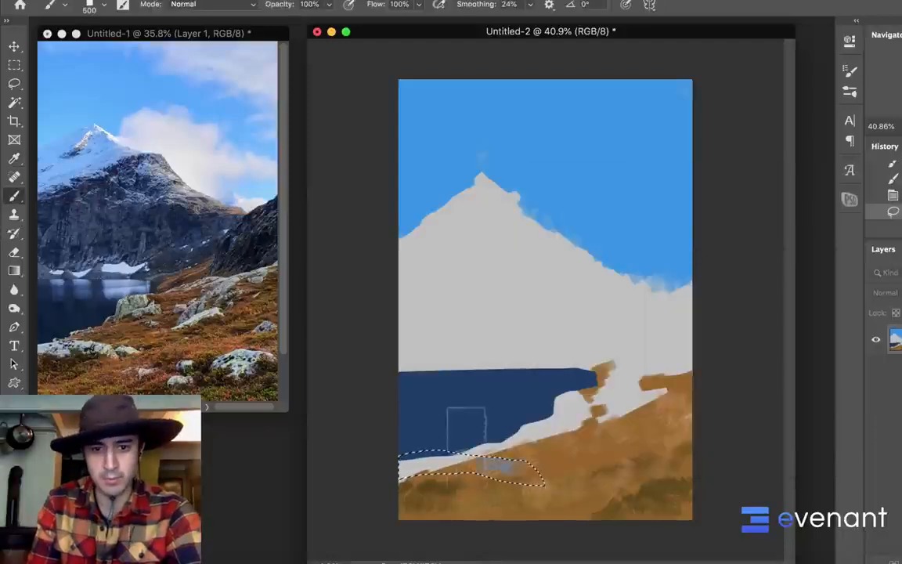
pyautogui.moveTo(466, 445)
pyautogui.mouseDown()
pyautogui.moveTo(398, 468)
pyautogui.moveTo(460, 451)
pyautogui.moveTo(571, 480)
pyautogui.moveTo(542, 468)
pyautogui.moveTo(406, 487)
pyautogui.mouseUp()
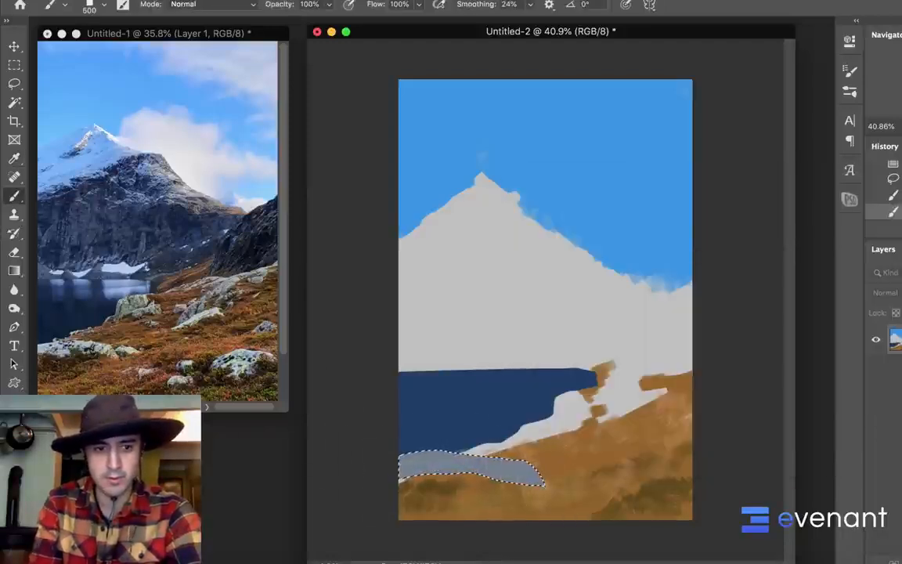
# Set the foreground color to a lighter grey-blue, brush highlights along the upper part of the shoreline rock, and deselect it
pyautogui.click(11, 463)
pyautogui.moveTo(552, 290); pyautogui.dragTo(544, 262)
pyautogui.click(839, 208)
pyautogui.click(443, 450)
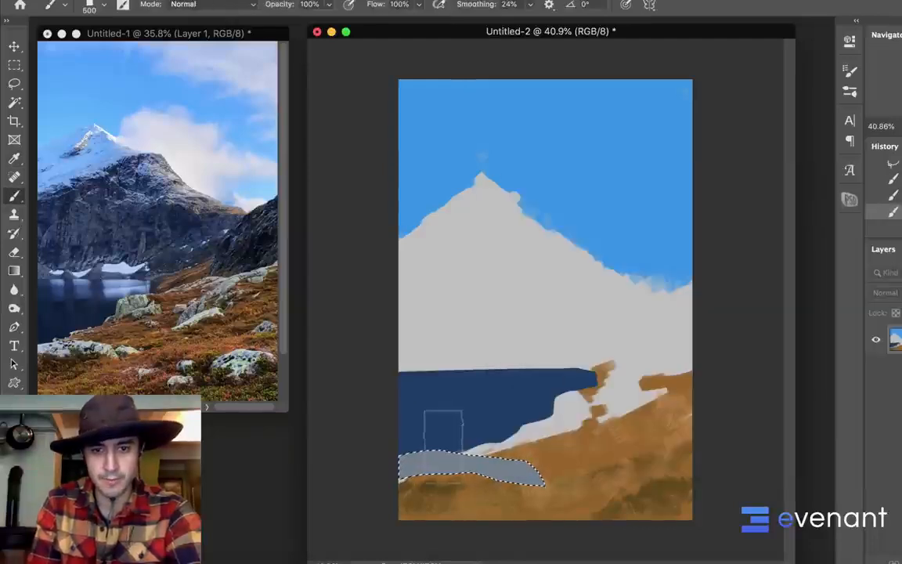
pyautogui.moveTo(443, 449)
pyautogui.mouseDown()
pyautogui.moveTo(432, 430)
pyautogui.moveTo(500, 436)
pyautogui.moveTo(451, 447)
pyautogui.moveTo(519, 444)
pyautogui.mouseUp()
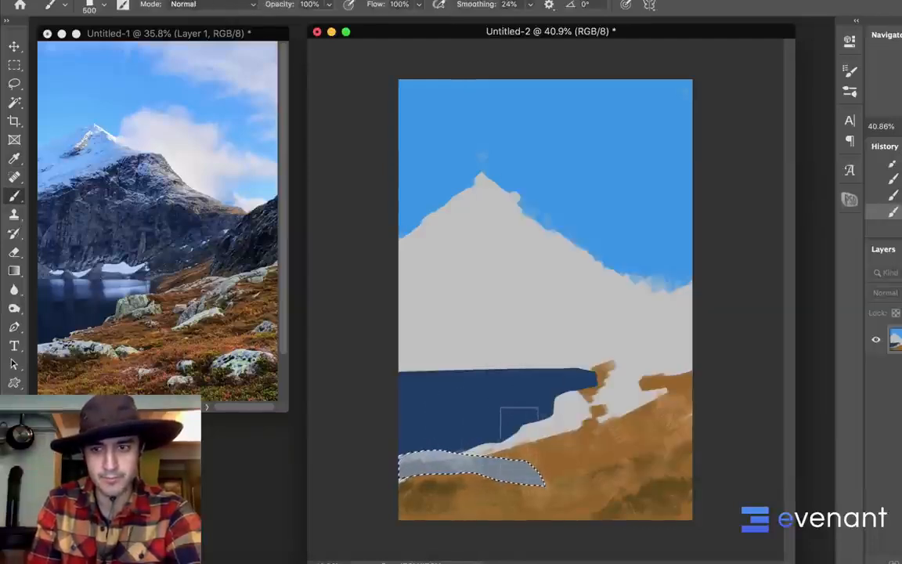
pyautogui.hotkey('ctrl', 'd')
# Lasso a rounded boulder at the lake's right-hand shore, fill it with light grey-blue, and clear the selection
pyautogui.press('l')
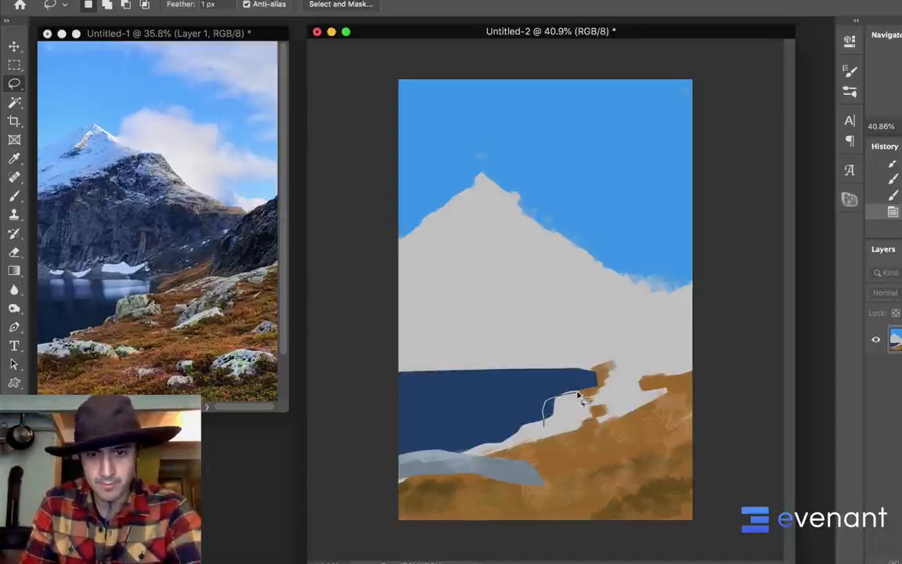
pyautogui.moveTo(601, 410)
pyautogui.mouseDown()
pyautogui.moveTo(583, 425)
pyautogui.moveTo(584, 401)
pyautogui.moveTo(565, 415)
pyautogui.mouseUp()
pyautogui.press('b')
pyautogui.moveTo(584, 396); pyautogui.dragTo(570, 381)
pyautogui.keyDown('alt'); pyautogui.click(557, 365); pyautogui.keyUp('alt')
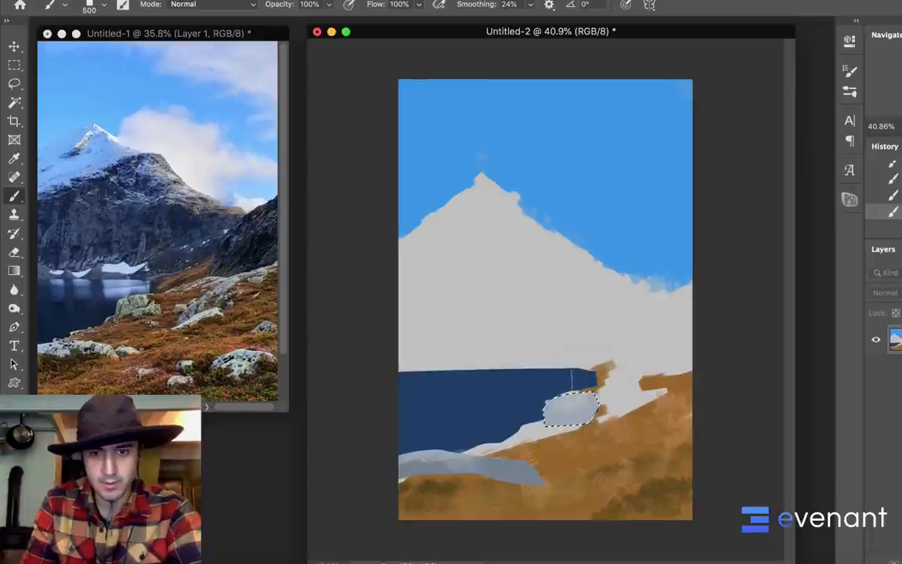
pyautogui.hotkey('ctrl', 'd')
# Lasso a narrow rock and a larger rock on the upper right of the brown slope and brush them in with grey-blue tones
pyautogui.press('l')
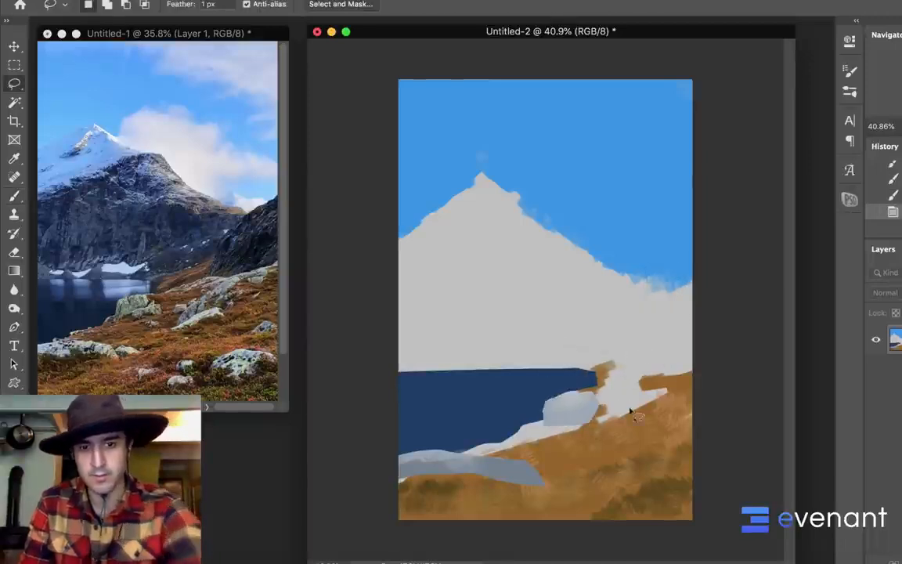
pyautogui.moveTo(608, 428)
pyautogui.mouseDown()
pyautogui.moveTo(654, 387)
pyautogui.moveTo(706, 381)
pyautogui.moveTo(692, 398)
pyautogui.mouseUp()
pyautogui.moveTo(625, 417); pyautogui.dragTo(641, 416)
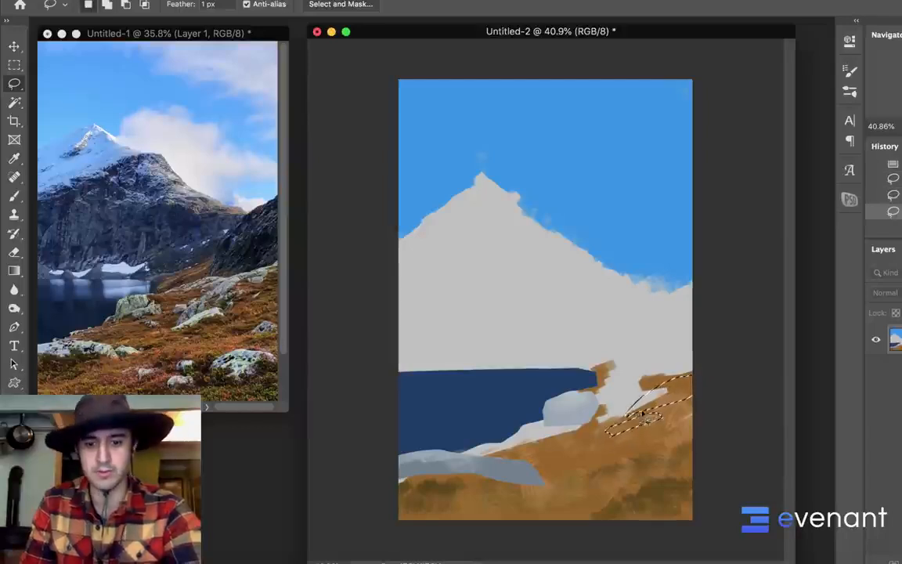
pyautogui.press('b')
pyautogui.moveTo(675, 389)
pyautogui.mouseDown()
pyautogui.moveTo(623, 400)
pyautogui.moveTo(641, 431)
pyautogui.moveTo(680, 390)
pyautogui.moveTo(696, 412)
pyautogui.moveTo(674, 395)
pyautogui.moveTo(698, 418)
pyautogui.mouseUp()
pyautogui.keyDown('alt'); pyautogui.click(579, 410); pyautogui.keyUp('alt')
pyautogui.keyDown('alt'); pyautogui.click(505, 465); pyautogui.keyUp('alt')
pyautogui.hotkey('ctrl', 'd')
# Outline the hill at the painting's right edge, between the sky and the rocky slope, with the freehand Lasso
pyautogui.press('l')
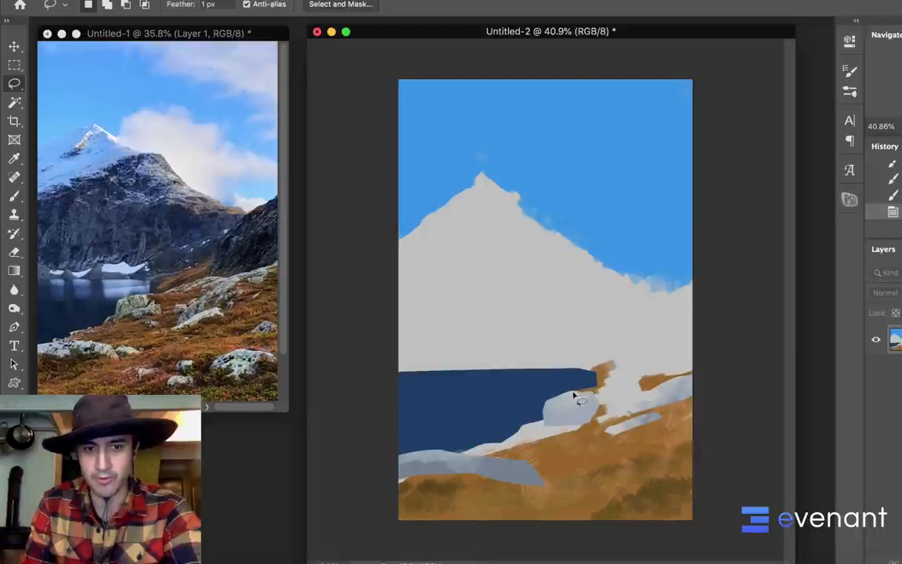
pyautogui.moveTo(574, 396); pyautogui.dragTo(586, 394)
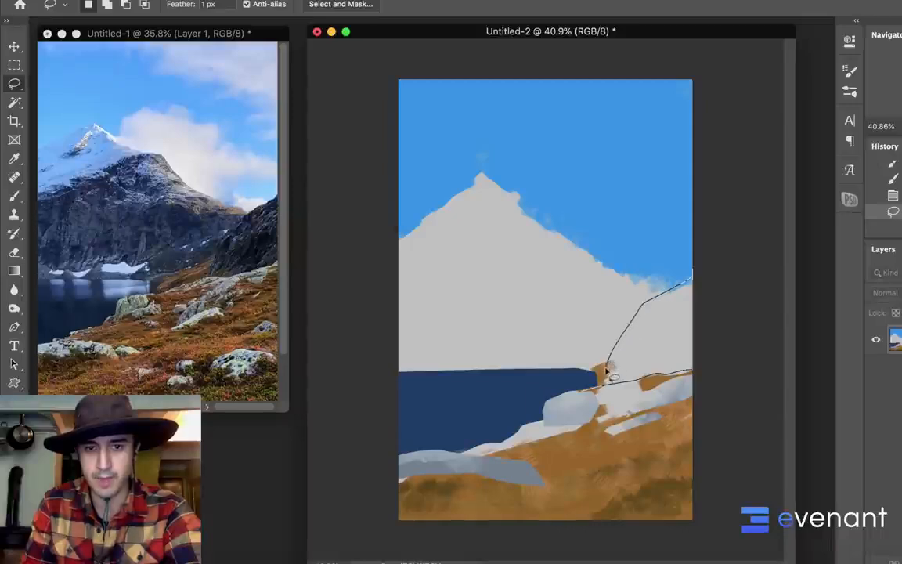
pyautogui.moveTo(606, 371); pyautogui.dragTo(618, 387)
pyautogui.press('b')
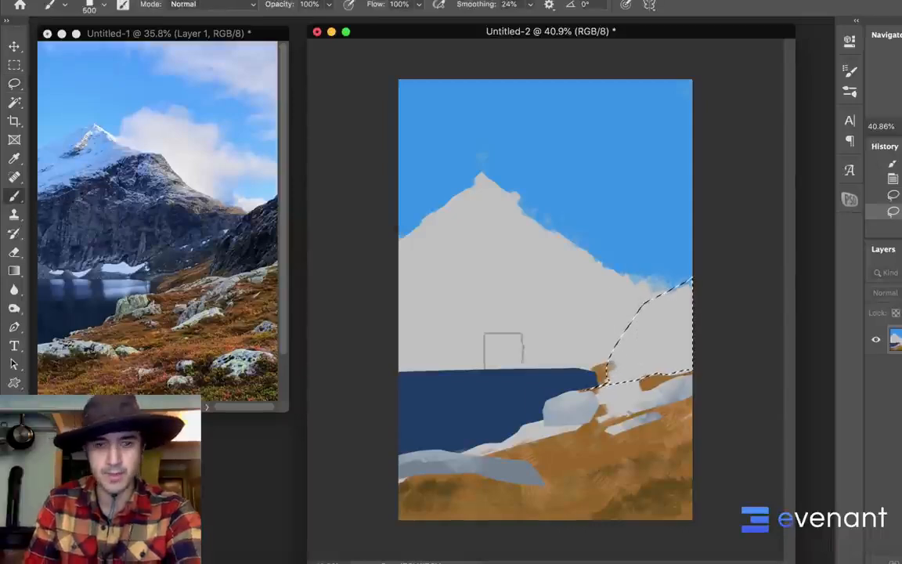
# Set the foreground color near #192a40 with the hue shifted slightly toward cyan, and block in the selected hill with the 500 px brush
pyautogui.press('n')
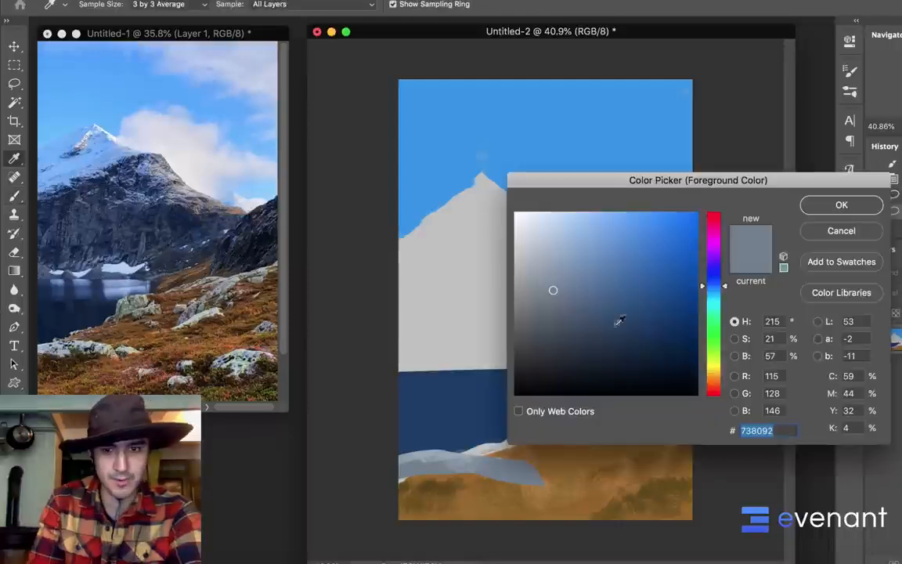
pyautogui.moveTo(567, 326)
pyautogui.mouseDown()
pyautogui.moveTo(561, 331)
pyautogui.moveTo(562, 318)
pyautogui.mouseUp()
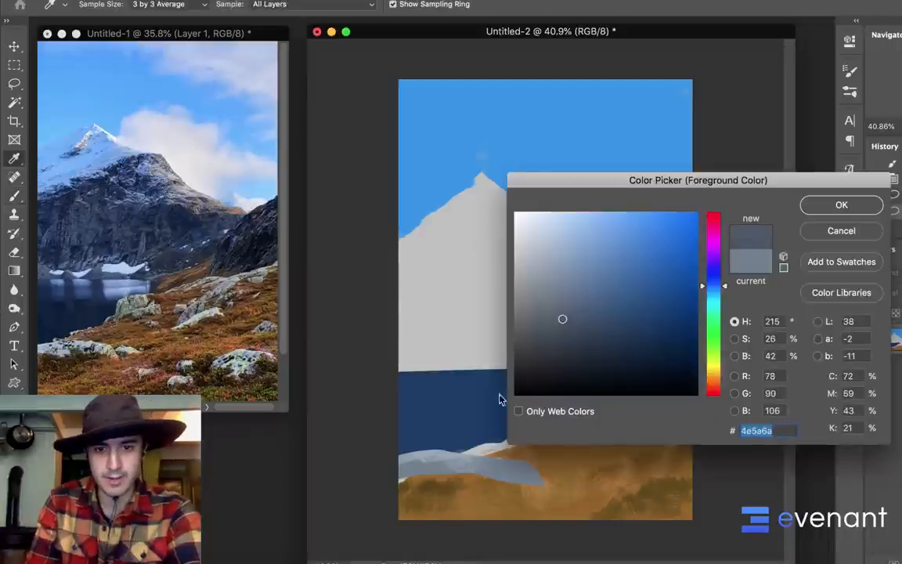
pyautogui.moveTo(655, 314)
pyautogui.mouseDown()
pyautogui.moveTo(644, 342)
pyautogui.moveTo(625, 349)
pyautogui.mouseUp()
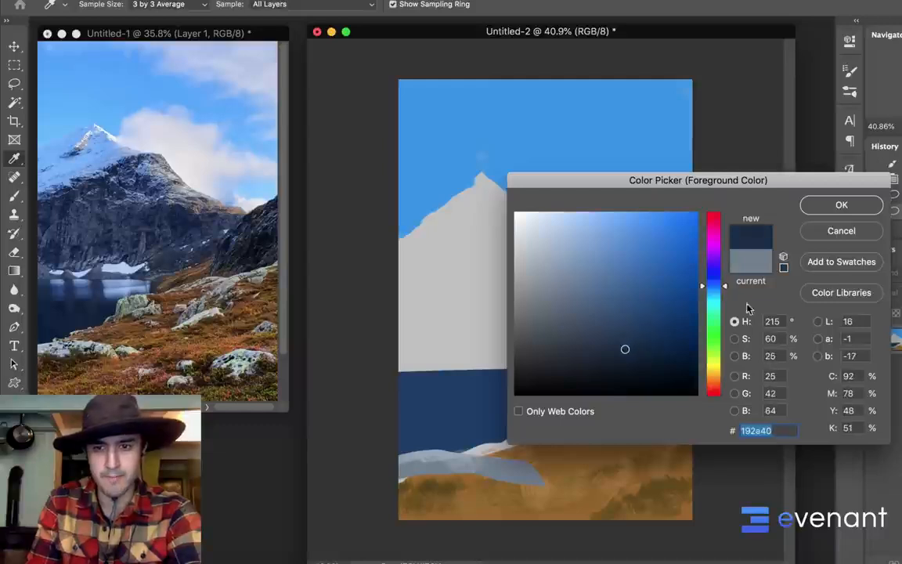
pyautogui.click(714, 289)
pyautogui.click(830, 210)
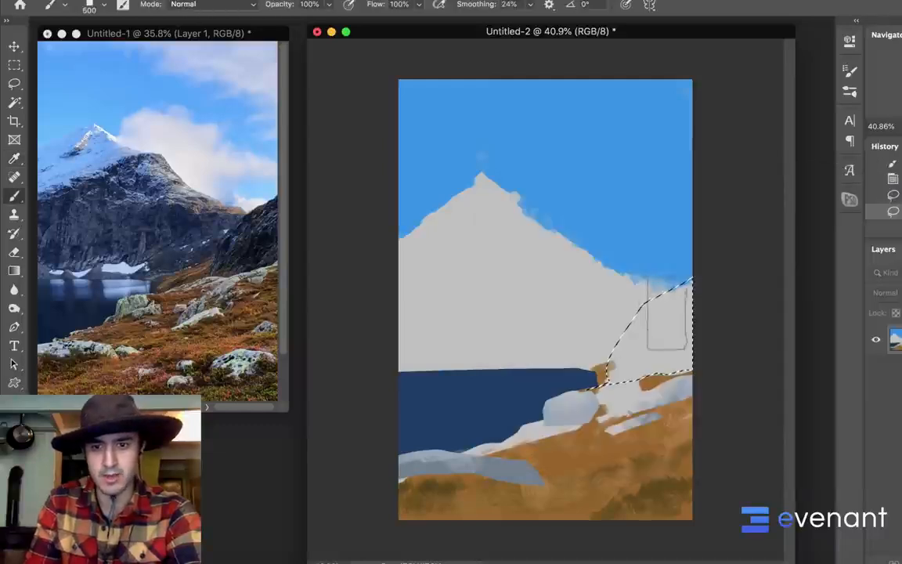
pyautogui.moveTo(666, 313)
pyautogui.mouseDown()
pyautogui.moveTo(661, 330)
pyautogui.moveTo(669, 325)
pyautogui.mouseUp()
pyautogui.moveTo(626, 366); pyautogui.dragTo(650, 350)
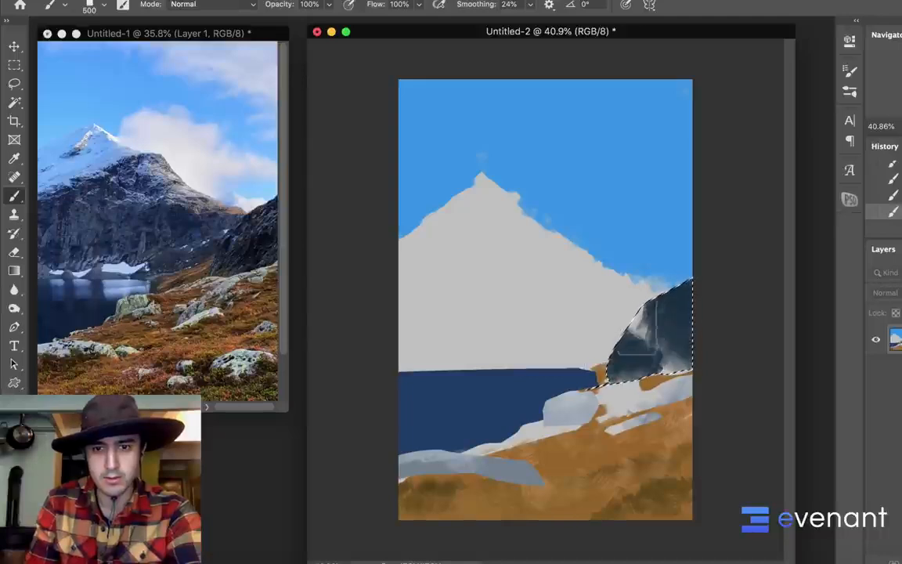
# Switch to the 35 px textured brush, enlarge it to 60 px, and paint textured strokes over the selected hill
pyautogui.rightClick(611, 263)
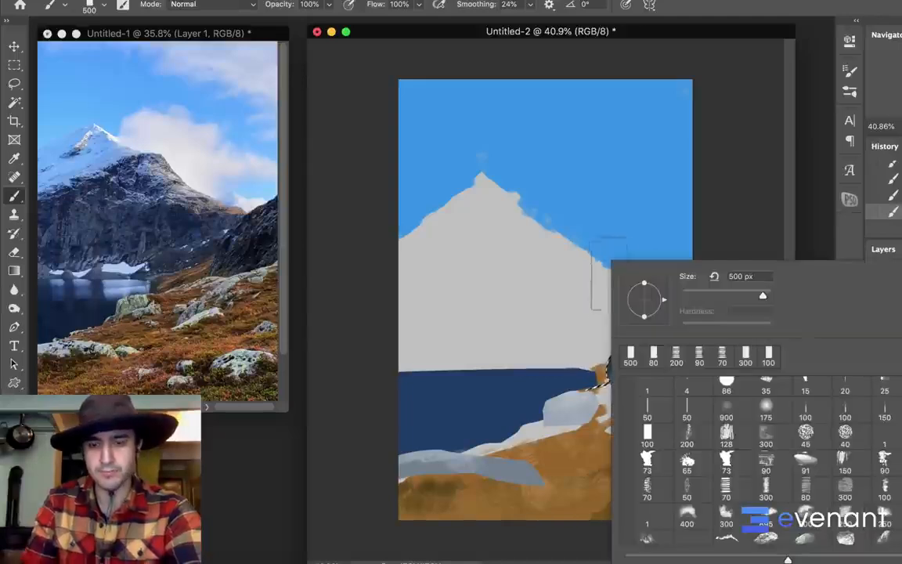
pyautogui.scroll(2, 774, 418)
pyautogui.doubleClick(772, 415)
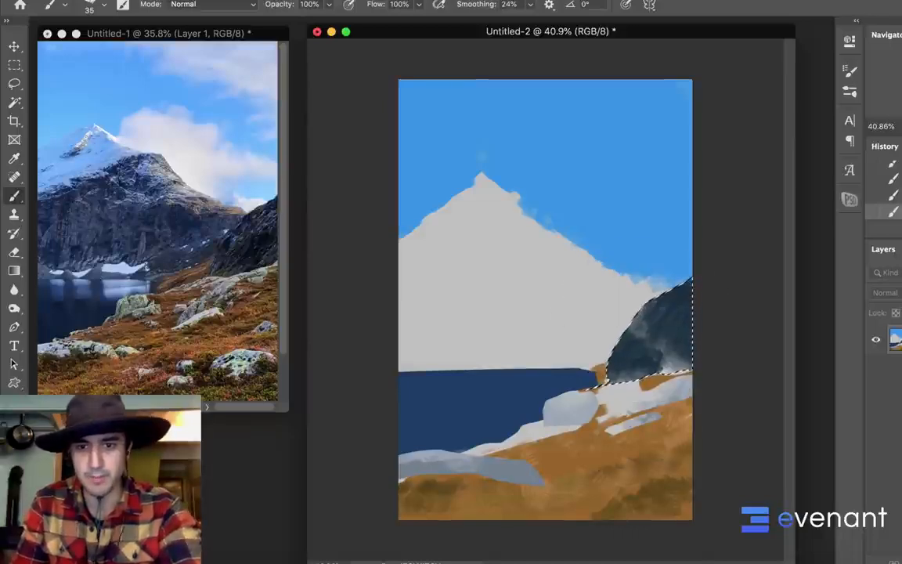
pyautogui.press(']')
pyautogui.press(']')
pyautogui.press(']')
pyautogui.press(']')
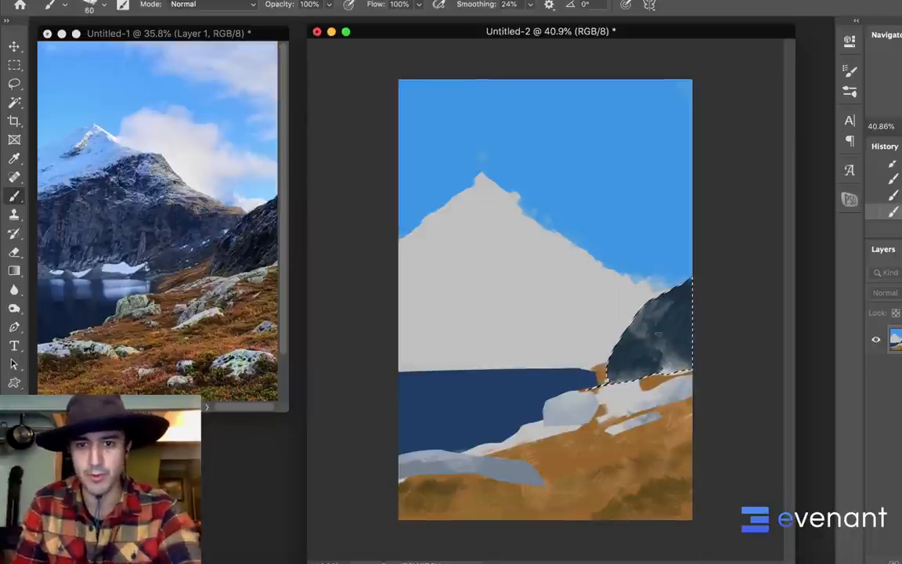
pyautogui.keyDown('alt'); pyautogui.click(579, 317); pyautogui.keyUp('alt')
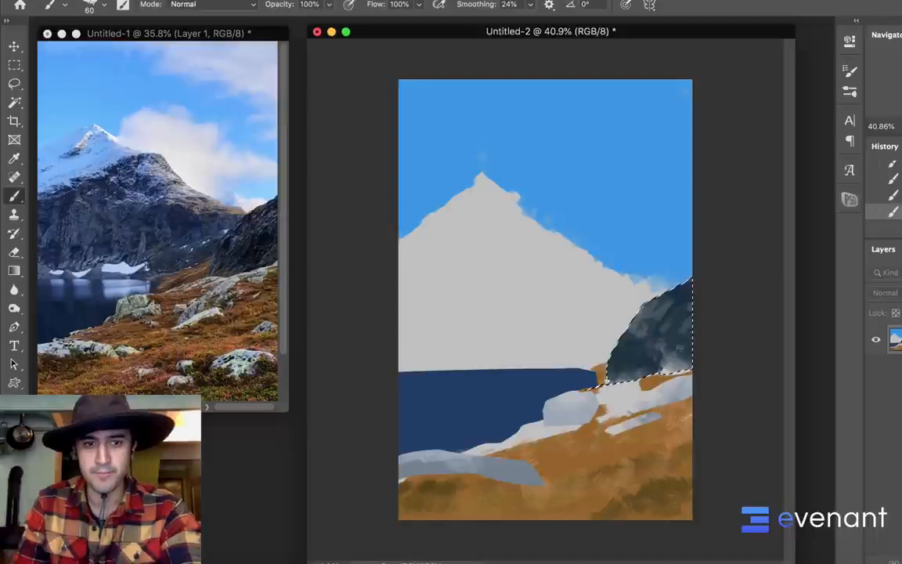
# Set the foreground color to a darker, more saturated navy and paint shadows across the lower right of the hill
pyautogui.click(11, 464)
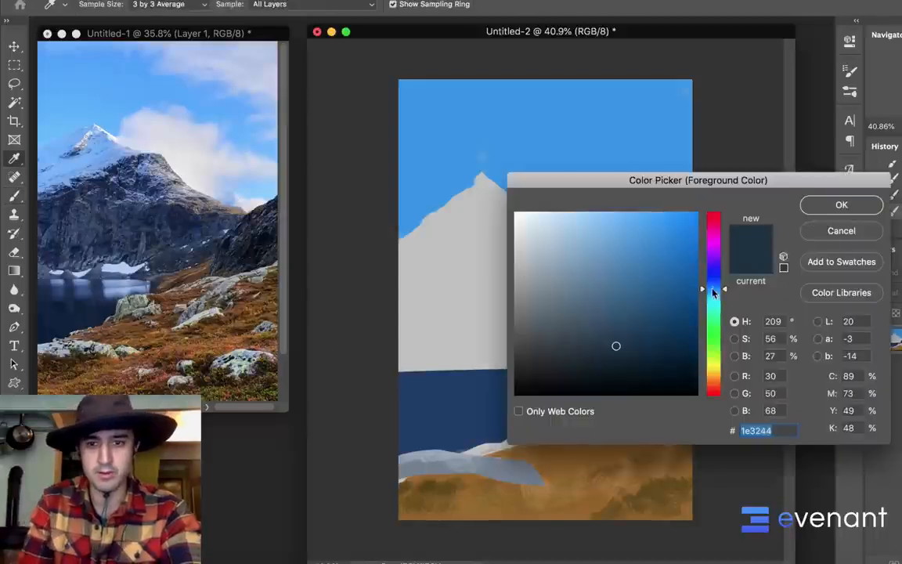
pyautogui.click(642, 354)
pyautogui.press('Return')
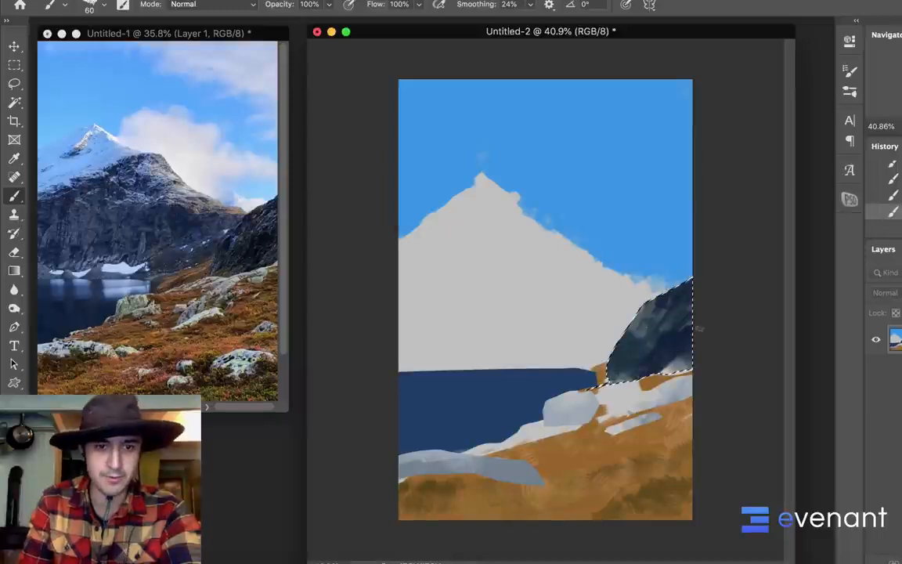
pyautogui.keyDown('alt'); pyautogui.click(677, 368); pyautogui.keyUp('alt')
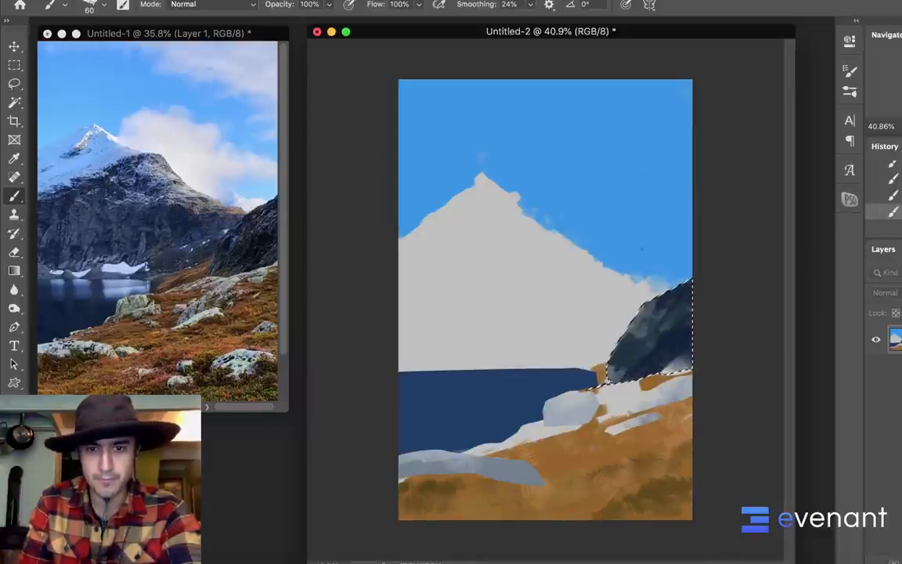
# Blend lighter and darker blue diagonal strokes across the hill to suggest rock faces, and clear the selection
pyautogui.keyDown('alt'); pyautogui.click(622, 325); pyautogui.keyUp('alt')
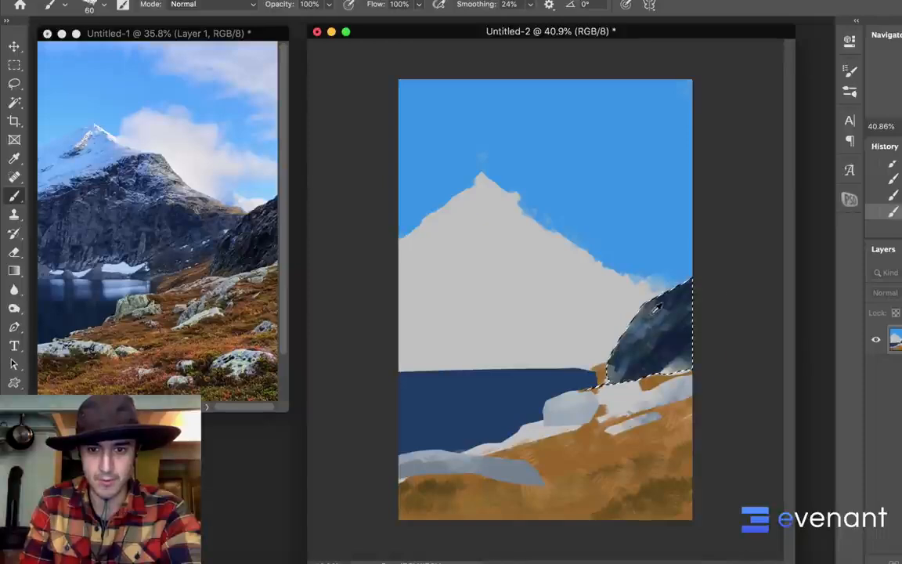
pyautogui.keyDown('alt'); pyautogui.click(657, 322); pyautogui.keyUp('alt')
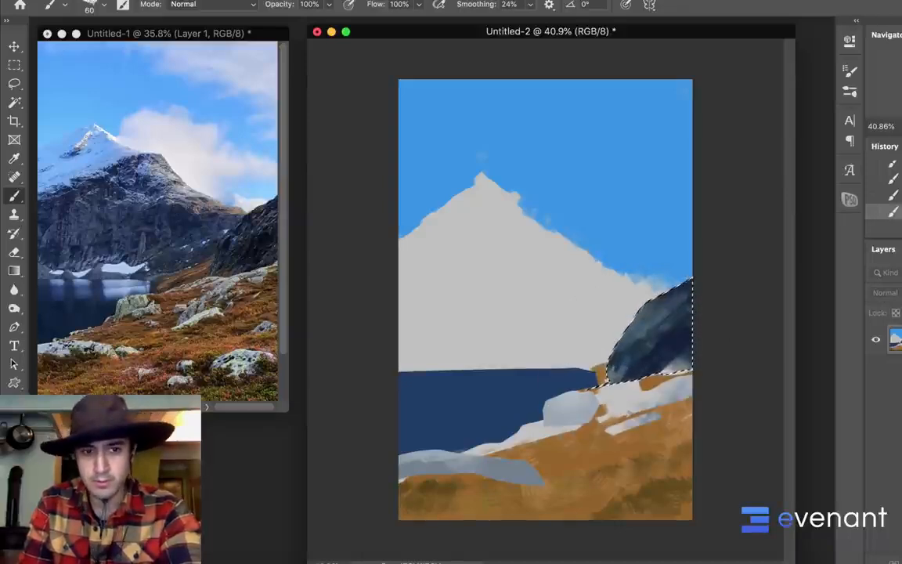
pyautogui.keyDown('alt'); pyautogui.click(642, 329); pyautogui.keyUp('alt')
pyautogui.moveTo(649, 347); pyautogui.dragTo(629, 368)
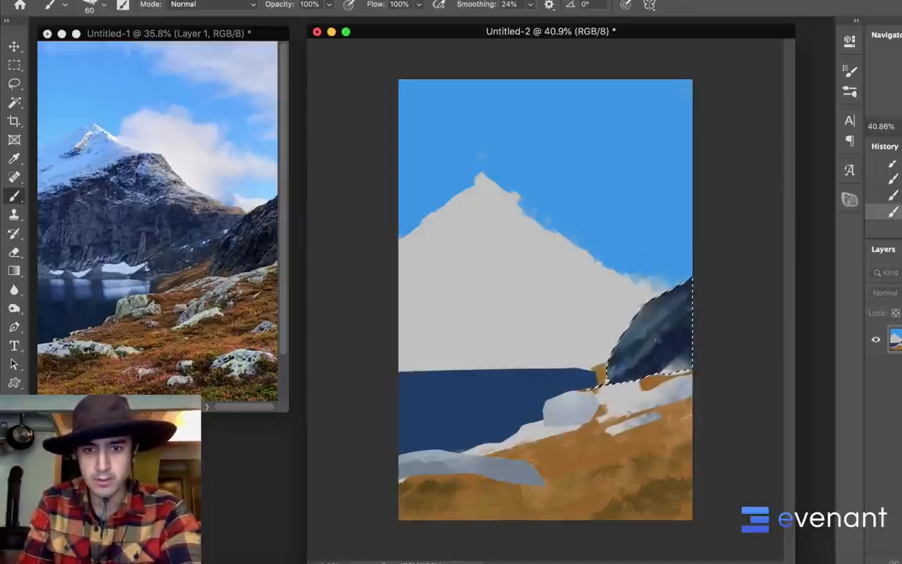
pyautogui.moveTo(688, 323)
pyautogui.mouseDown()
pyautogui.moveTo(643, 357)
pyautogui.moveTo(679, 313)
pyautogui.moveTo(646, 361)
pyautogui.mouseUp()
pyautogui.keyDown('alt'); pyautogui.click(667, 351); pyautogui.keyUp('alt')
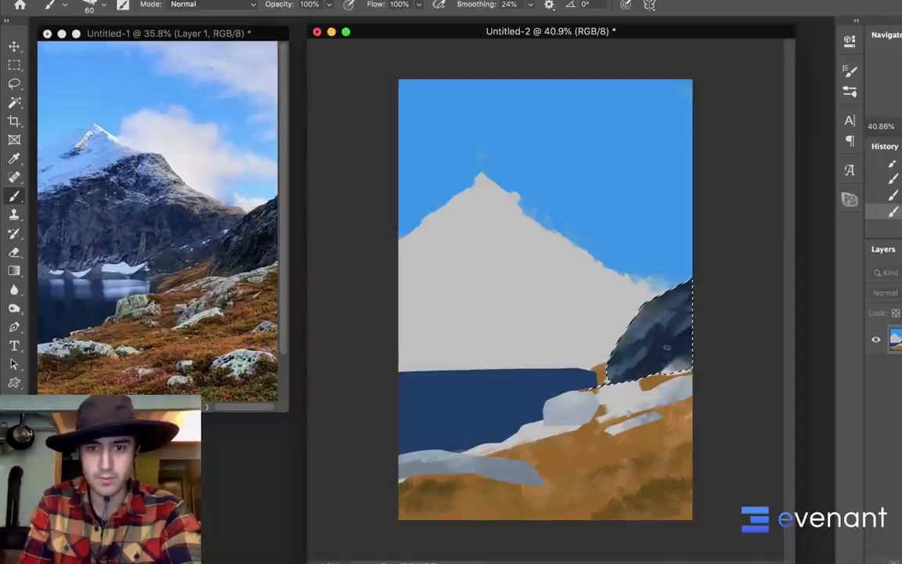
pyautogui.moveTo(650, 349); pyautogui.dragTo(632, 359)
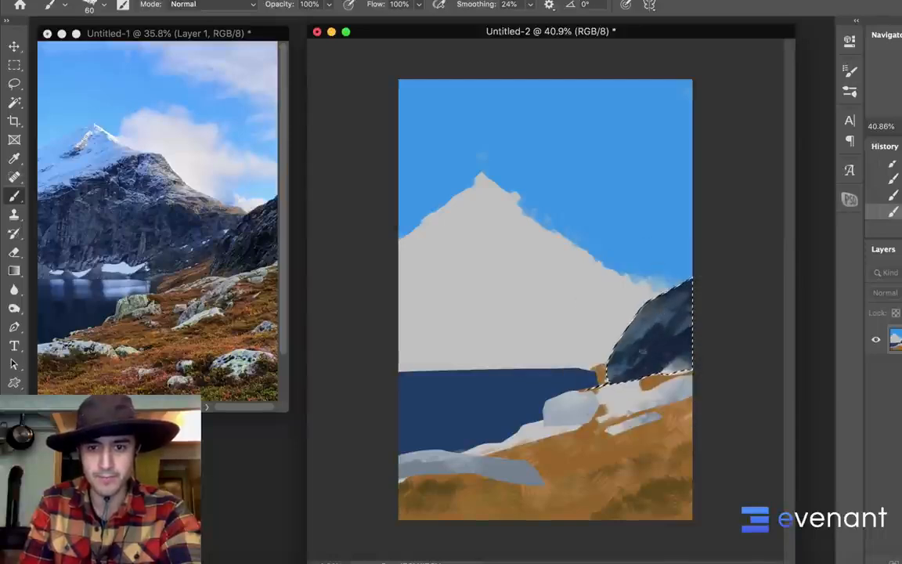
pyautogui.press('super+d')
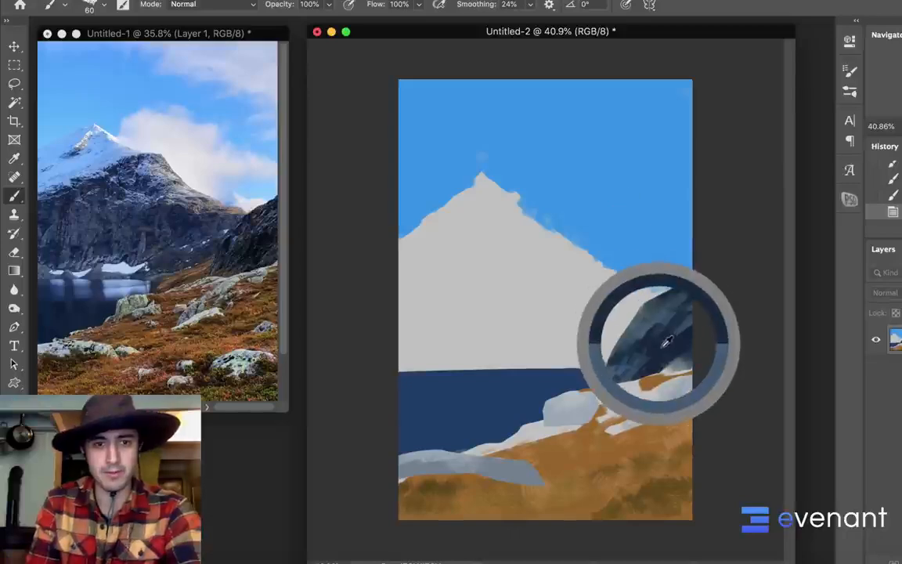
# Sample a dark slate blue from the side hill and, with the textured brush enlarged to 200 px, block in rock on the mountain's lower half
pyautogui.keyDown('alt'); pyautogui.click(599, 312); pyautogui.keyUp('alt')
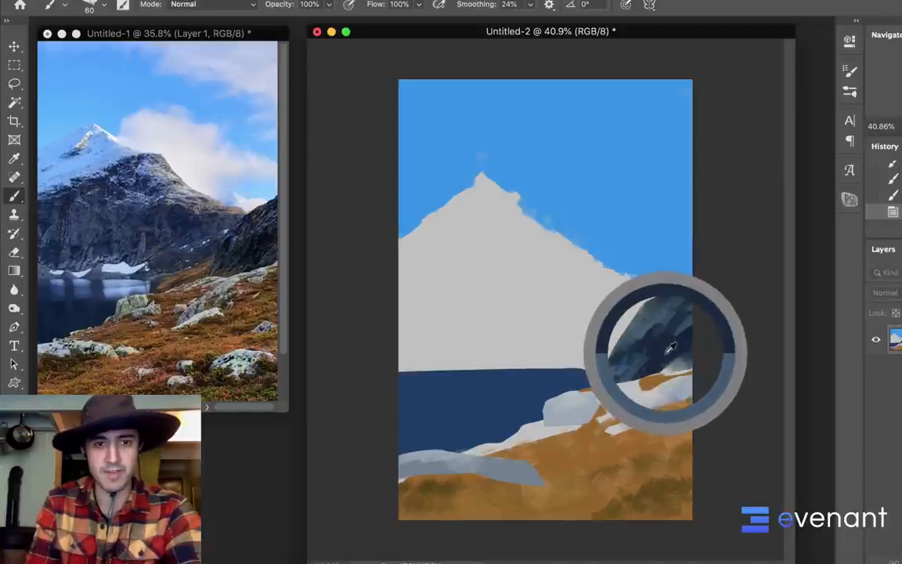
pyautogui.click(533, 279)
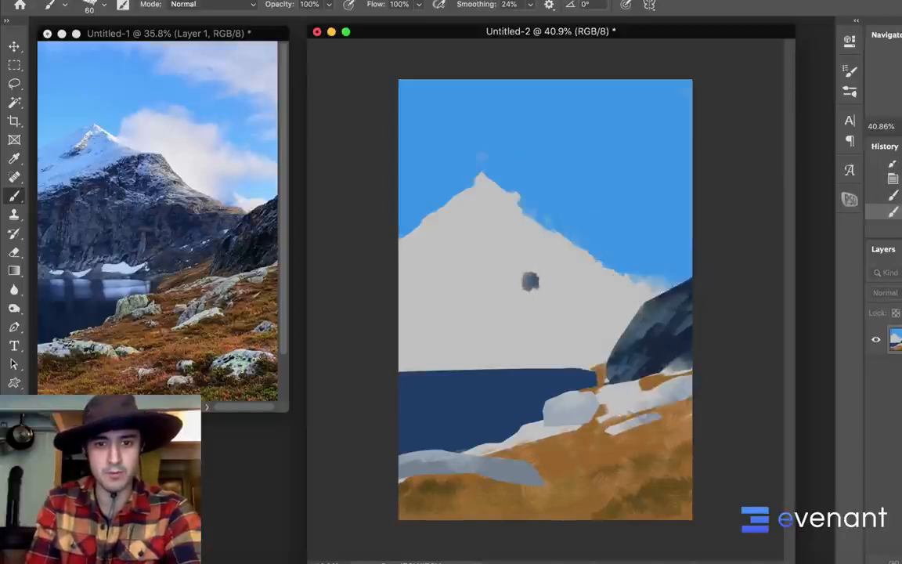
pyautogui.click(528, 282)
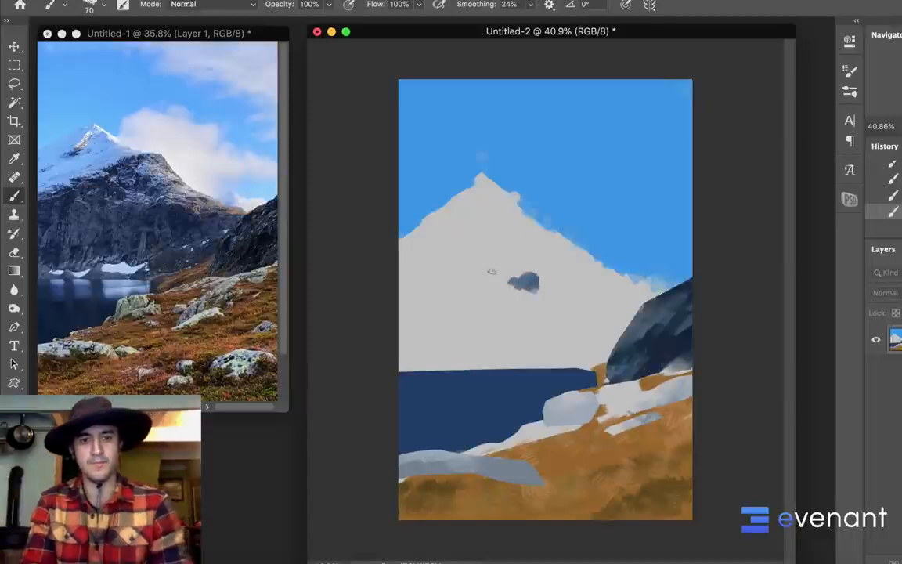
pyautogui.press(']')
pyautogui.press(']')
pyautogui.press(']')
pyautogui.press(']')
pyautogui.press(']')
pyautogui.press(']')
pyautogui.press(']')
pyautogui.moveTo(458, 283)
pyautogui.mouseDown()
pyautogui.moveTo(472, 265)
pyautogui.moveTo(542, 289)
pyautogui.moveTo(504, 298)
pyautogui.moveTo(439, 270)
pyautogui.moveTo(411, 274)
pyautogui.moveTo(411, 344)
pyautogui.moveTo(486, 356)
pyautogui.mouseUp()
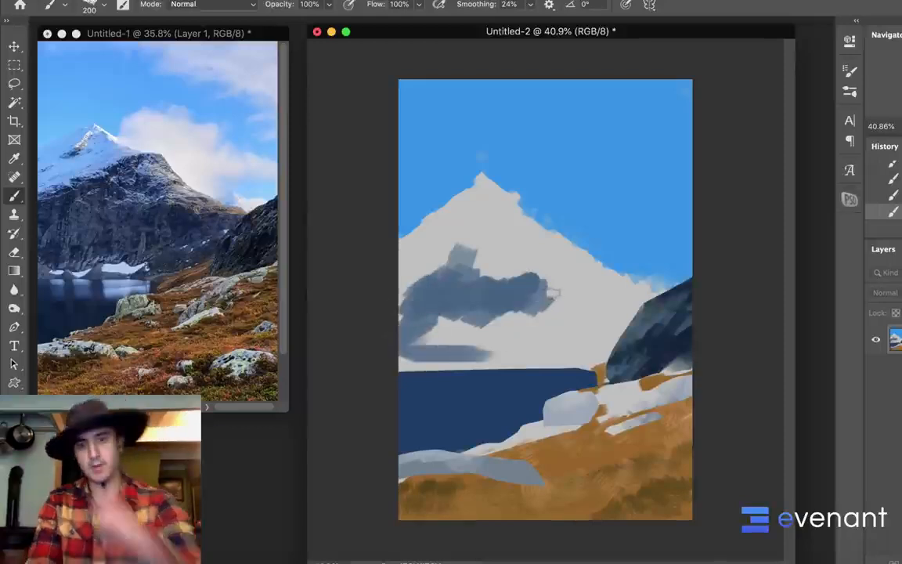
pyautogui.moveTo(448, 322)
pyautogui.mouseDown()
pyautogui.moveTo(415, 340)
pyautogui.moveTo(487, 333)
pyautogui.mouseUp()
pyautogui.moveTo(447, 358); pyautogui.dragTo(412, 362)
pyautogui.moveTo(473, 329); pyautogui.dragTo(547, 340)
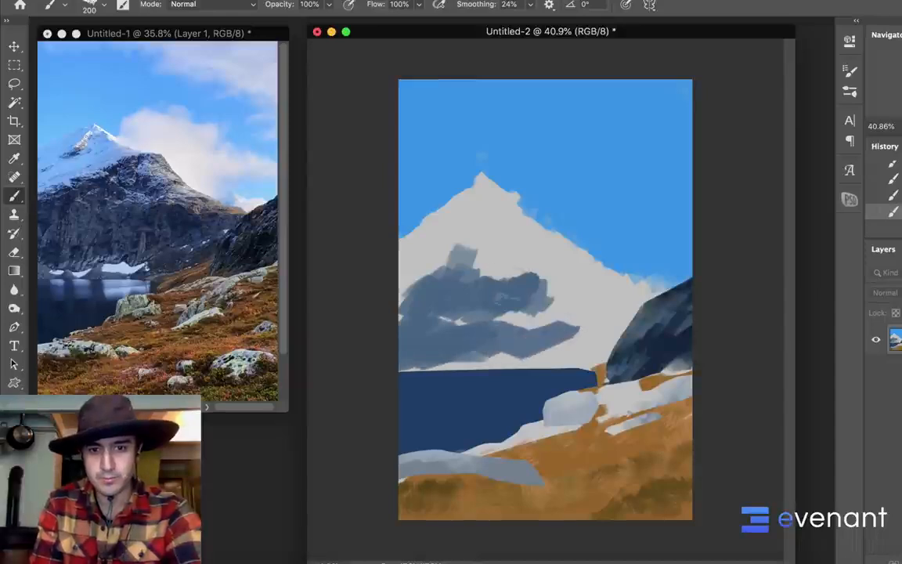
# Switch to the 80 px rectangular brush, enlarge it to 400 px, and extend the slate-blue rock across the mountain's center and right shoulder
pyautogui.rightClick(510, 252)
pyautogui.click(833, 460)
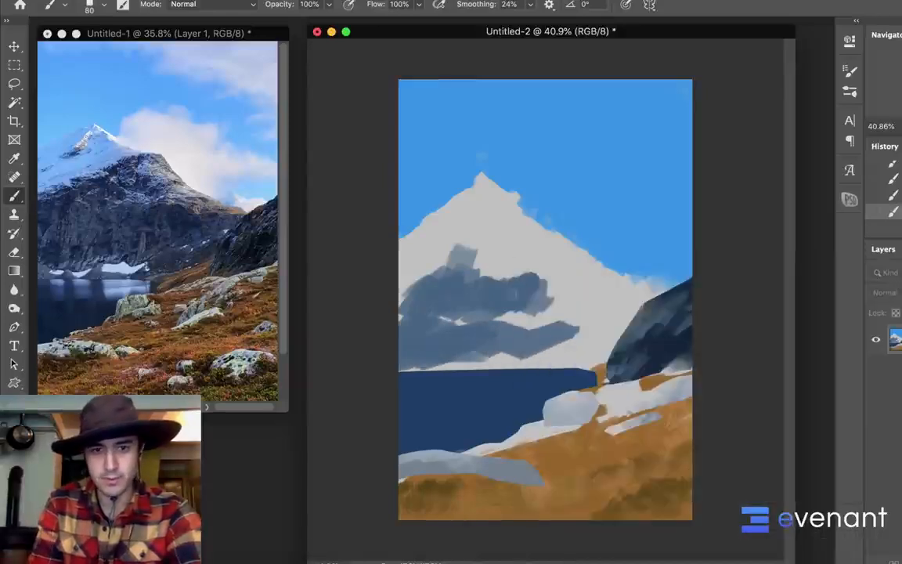
pyautogui.press(']')
pyautogui.press(']')
pyautogui.press(']')
pyautogui.press(']')
pyautogui.moveTo(548, 302)
pyautogui.mouseDown()
pyautogui.moveTo(523, 300)
pyautogui.moveTo(534, 313)
pyautogui.mouseUp()
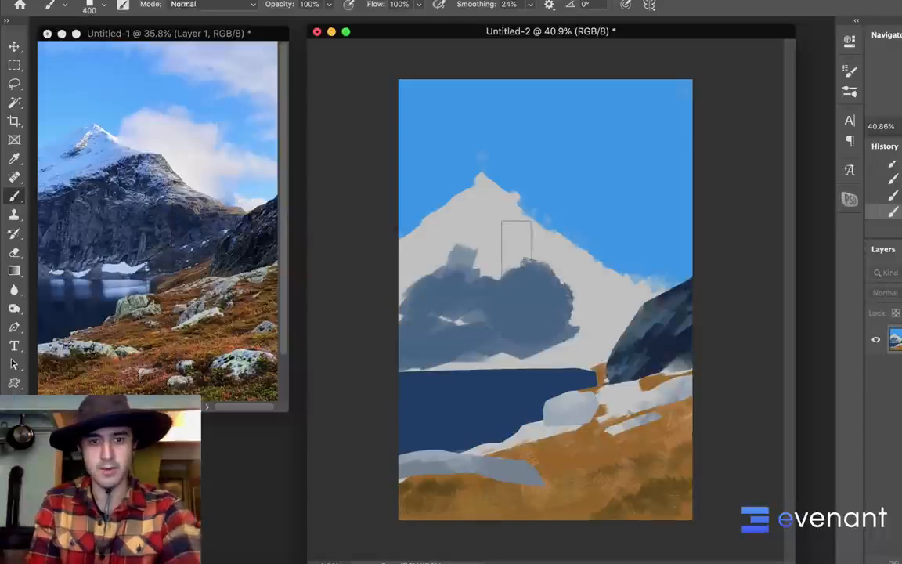
pyautogui.moveTo(517, 249)
pyautogui.mouseDown()
pyautogui.moveTo(529, 270)
pyautogui.moveTo(562, 277)
pyautogui.mouseUp()
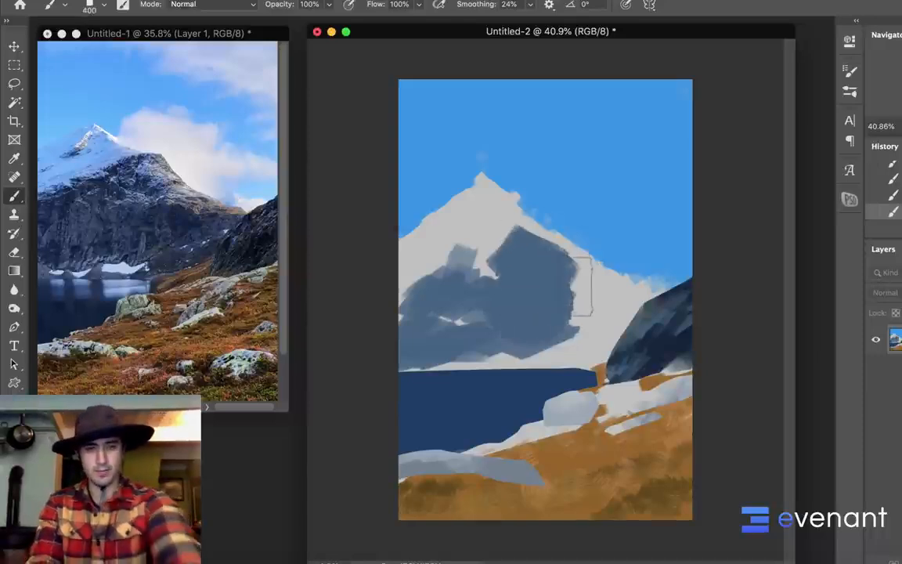
# Set the foreground color to a more saturated blue at hue 219° and paint it across the mountain's central rock face
pyautogui.press('n')
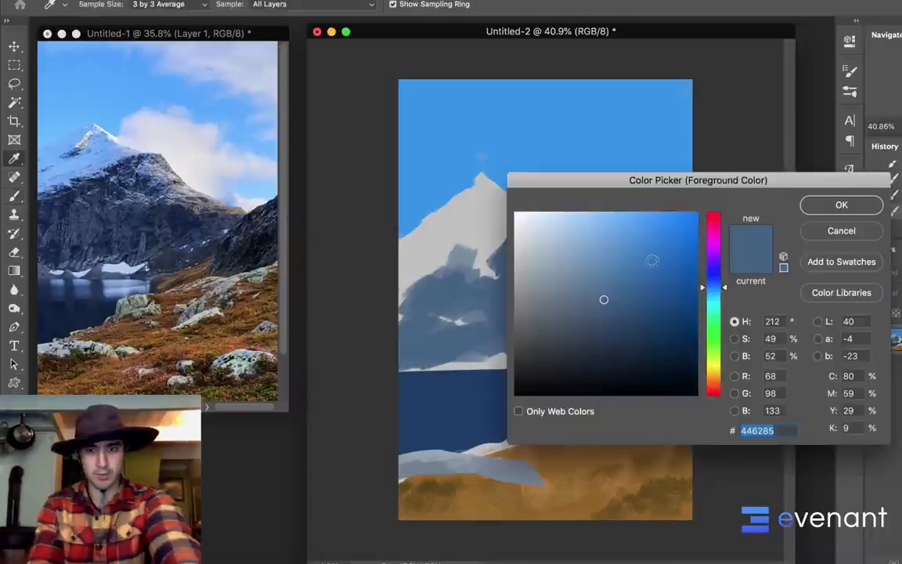
pyautogui.moveTo(714, 287); pyautogui.dragTo(714, 283)
pyautogui.moveTo(622, 298); pyautogui.dragTo(627, 289)
pyautogui.click(815, 208)
pyautogui.moveTo(532, 262)
pyautogui.mouseDown()
pyautogui.moveTo(579, 304)
pyautogui.moveTo(464, 262)
pyautogui.mouseUp()
pyautogui.moveTo(489, 223); pyautogui.dragTo(470, 246)
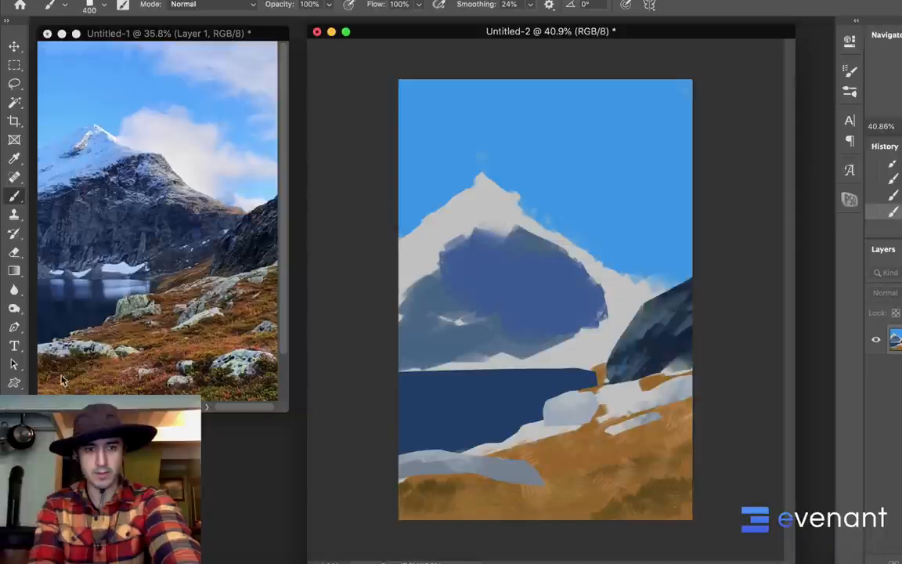
# Set the foreground color to #243f70 and paint darker shadows over the mountain's middle and right side
pyautogui.press('n')
pyautogui.moveTo(636, 303); pyautogui.dragTo(638, 314)
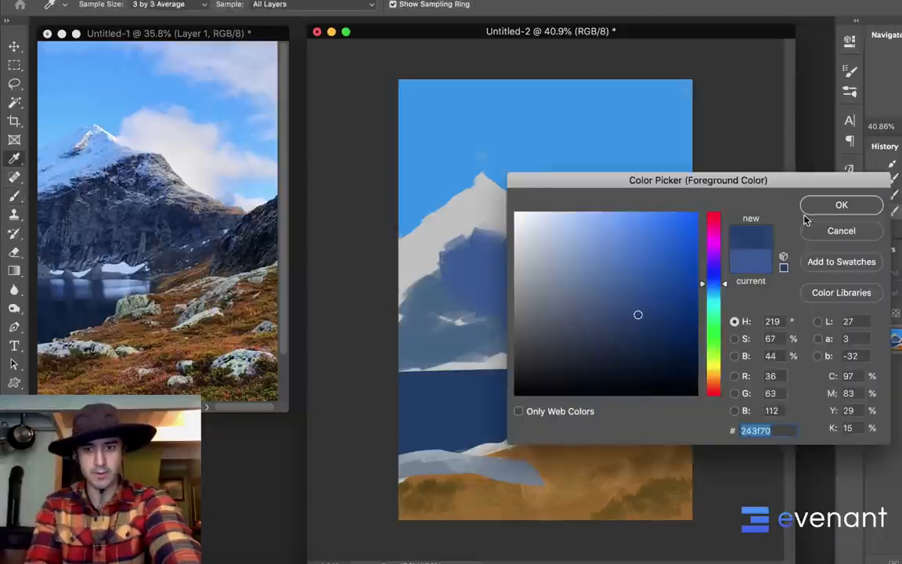
pyautogui.click(814, 210)
pyautogui.moveTo(490, 318)
pyautogui.mouseDown()
pyautogui.moveTo(486, 256)
pyautogui.moveTo(487, 283)
pyautogui.moveTo(490, 271)
pyautogui.moveTo(472, 273)
pyautogui.moveTo(509, 270)
pyautogui.moveTo(540, 290)
pyautogui.moveTo(539, 258)
pyautogui.mouseUp()
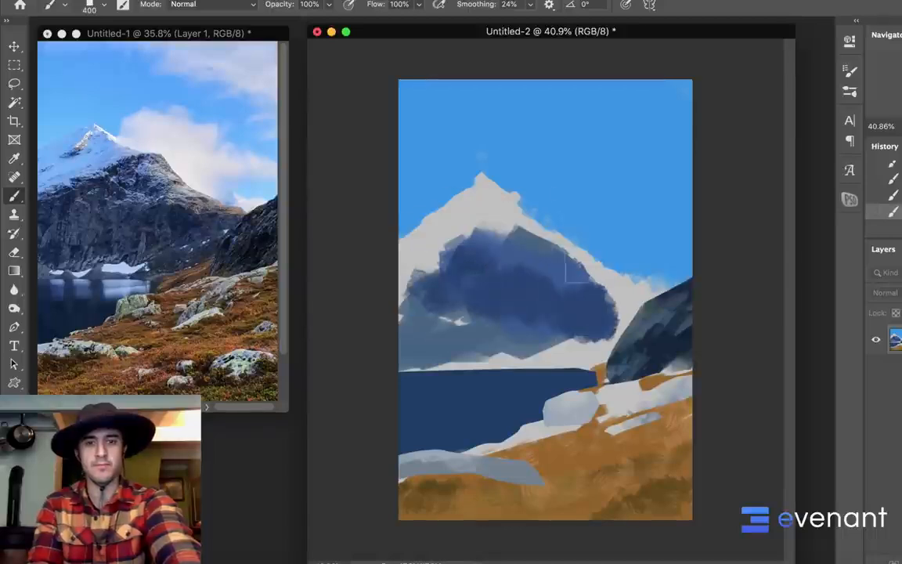
# Lasso the mountain along its peak and both ridgelines, down to its lower rock face and the side hill's edge
pyautogui.press('l')
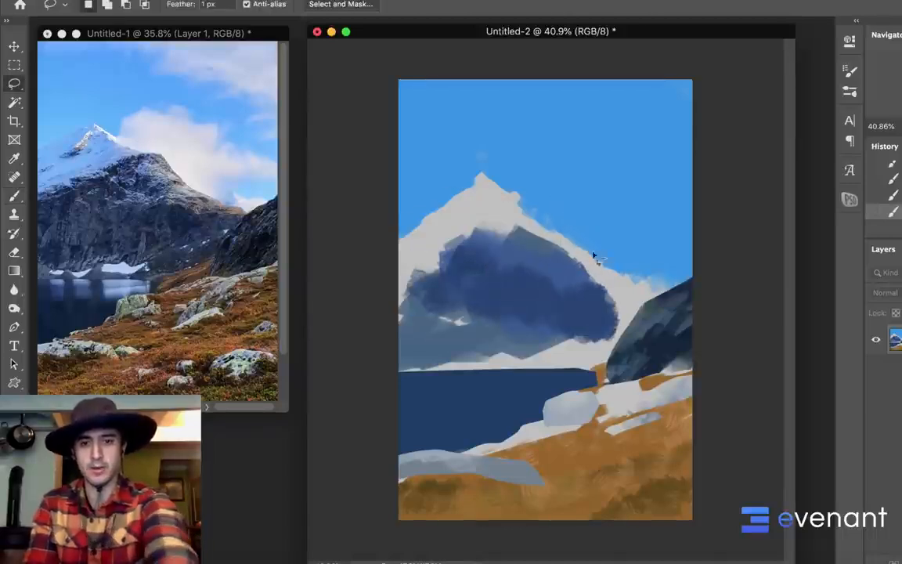
pyautogui.moveTo(673, 292); pyautogui.dragTo(649, 291)
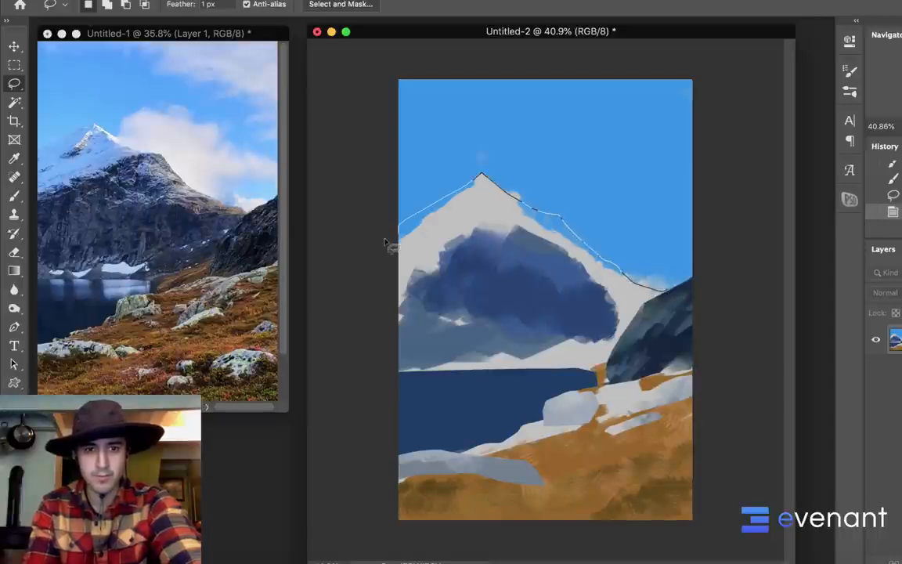
pyautogui.moveTo(385, 243)
pyautogui.mouseDown()
pyautogui.moveTo(418, 343)
pyautogui.moveTo(519, 335)
pyautogui.mouseUp()
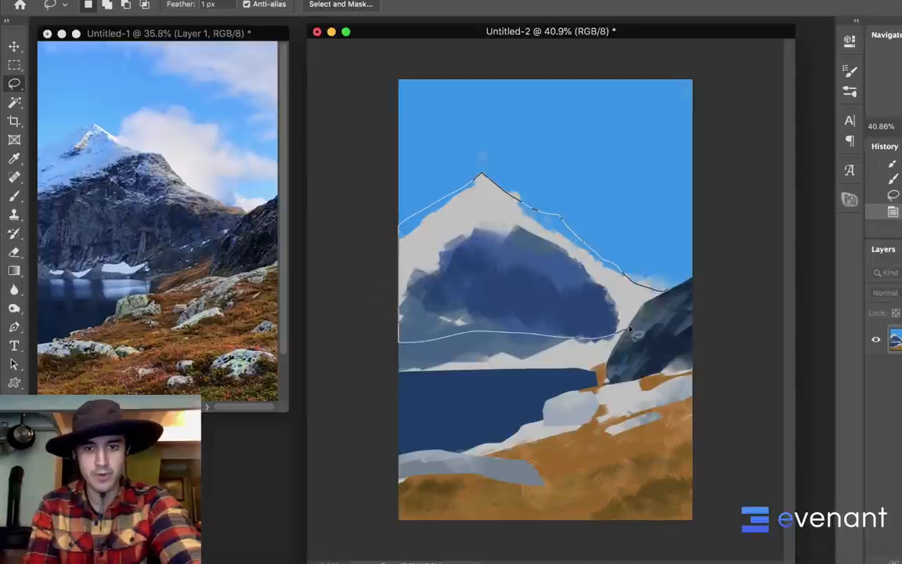
pyautogui.moveTo(652, 311); pyautogui.dragTo(664, 294)
# Fill the selected mountain's right ridge and lower face with navy and slate-blue brush strokes, then undo the deselection
pyautogui.press('b')
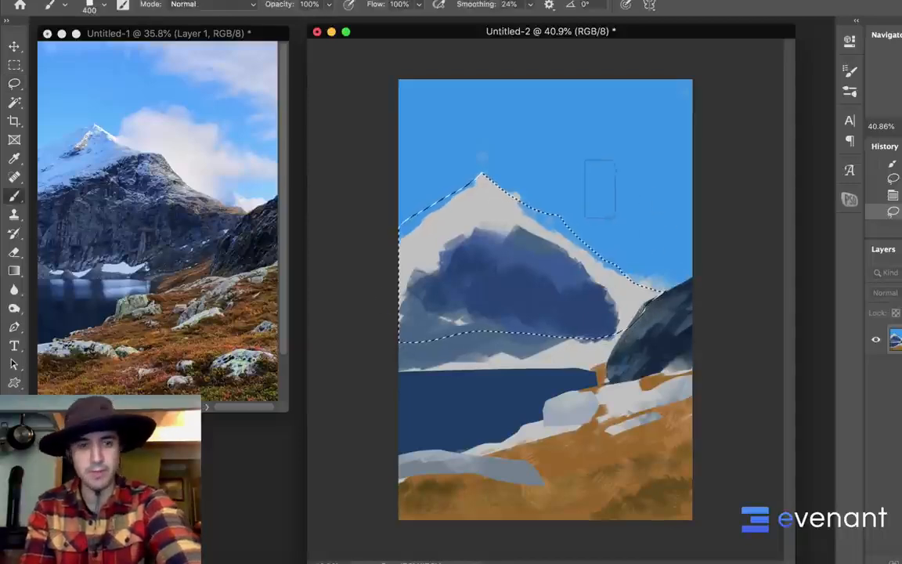
pyautogui.moveTo(580, 254); pyautogui.dragTo(593, 302)
pyautogui.moveTo(575, 244)
pyautogui.mouseDown()
pyautogui.moveTo(603, 286)
pyautogui.moveTo(638, 291)
pyautogui.moveTo(611, 309)
pyautogui.mouseUp()
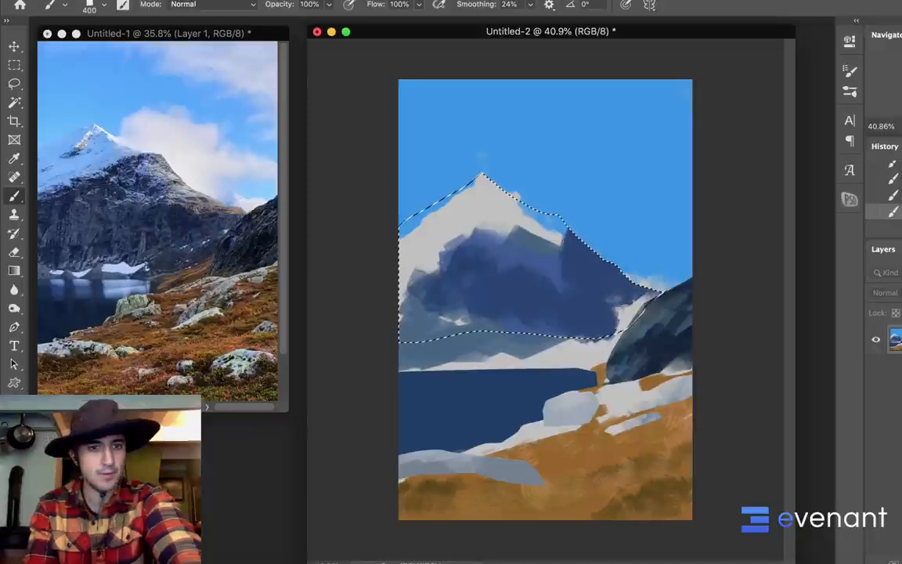
pyautogui.keyDown('alt'); pyautogui.click(507, 284); pyautogui.keyUp('alt')
pyautogui.moveTo(513, 299); pyautogui.dragTo(413, 301)
pyautogui.moveTo(520, 316)
pyautogui.mouseDown()
pyautogui.moveTo(581, 316)
pyautogui.moveTo(445, 317)
pyautogui.moveTo(451, 326)
pyautogui.mouseUp()
pyautogui.press('super+d')
pyautogui.press('super+z')
pyautogui.press('super+z')
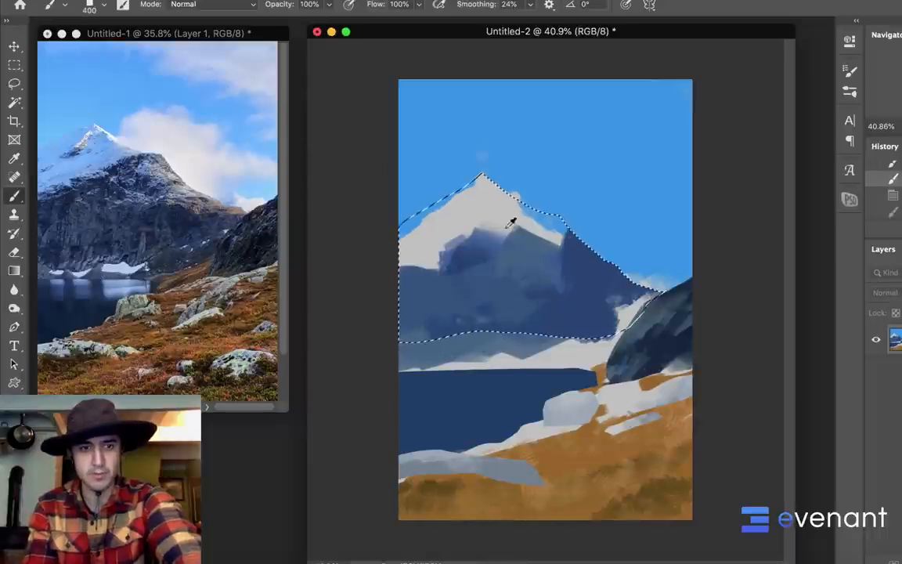
# Sample the sky blue, adjust the foreground color to #4884de, and paint the shaded snow on the mountain's upper left slope
pyautogui.keyDown('alt'); pyautogui.click(461, 148); pyautogui.keyUp('alt')
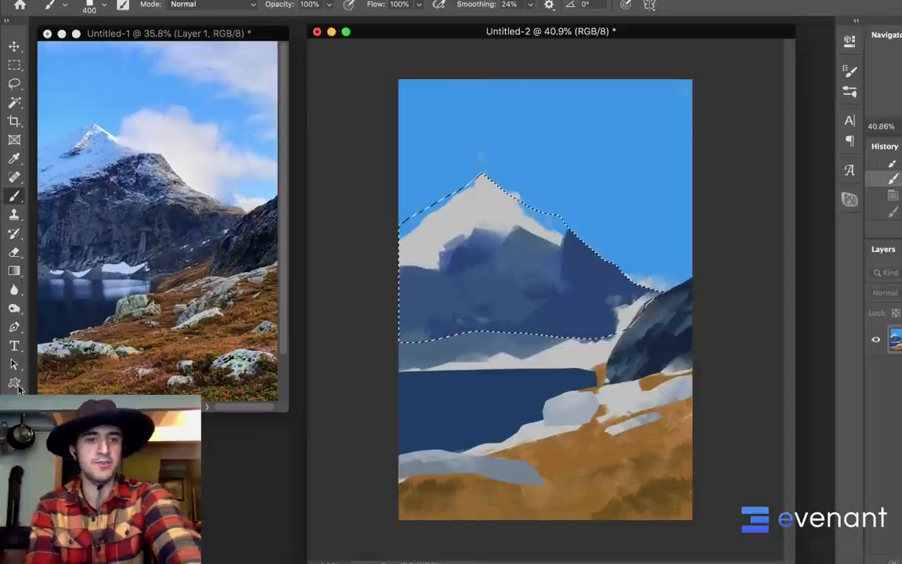
pyautogui.click(11, 468)
pyautogui.click(715, 286)
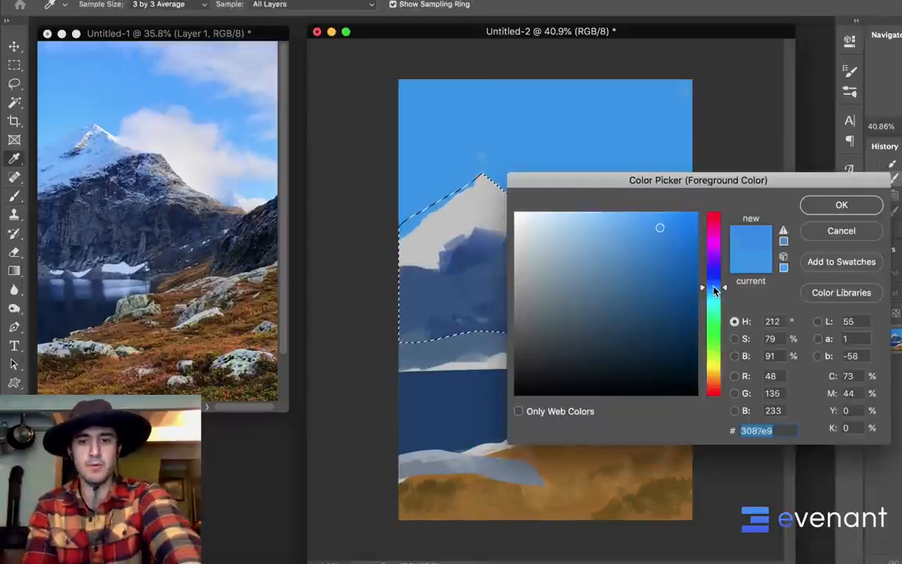
pyautogui.moveTo(651, 243); pyautogui.dragTo(638, 236)
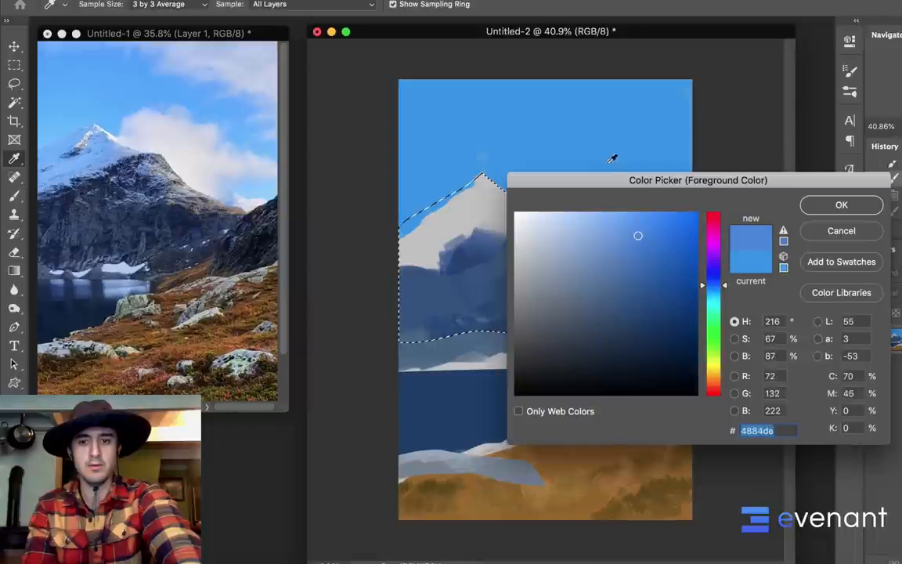
pyautogui.click(841, 205)
pyautogui.press('b')
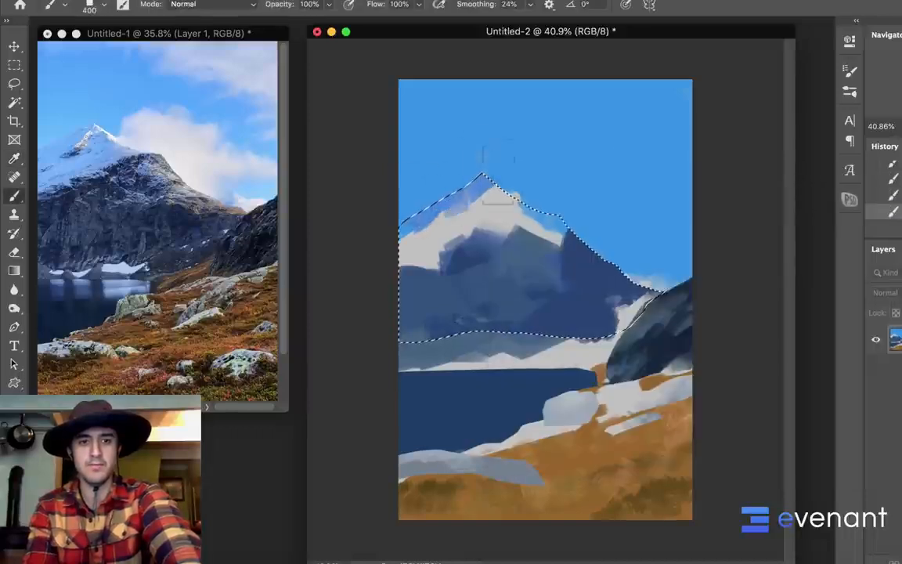
pyautogui.moveTo(478, 189); pyautogui.dragTo(475, 202)
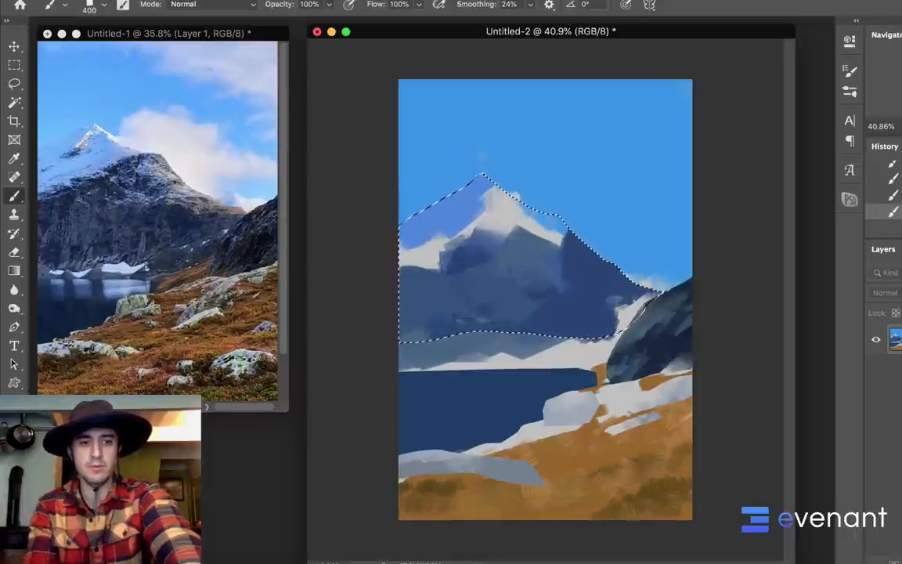
# Set a lighter, less saturated blue, paint snow over the upper slopes, and reduce the brush to 90 px for small patches near the right ridge
pyautogui.click(12, 467)
pyautogui.moveTo(601, 222); pyautogui.dragTo(583, 220)
pyautogui.click(806, 204)
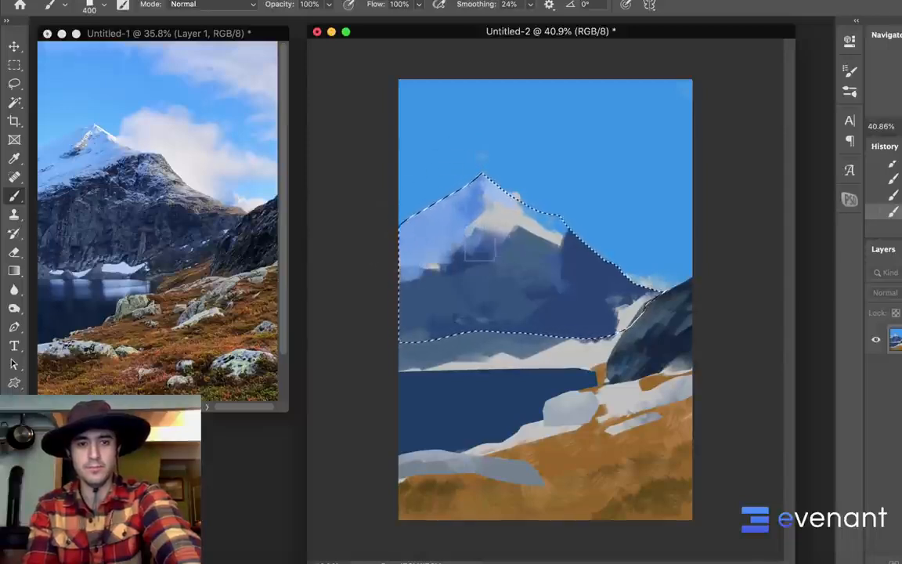
pyautogui.moveTo(480, 249)
pyautogui.mouseDown()
pyautogui.moveTo(510, 206)
pyautogui.moveTo(553, 228)
pyautogui.mouseUp()
pyautogui.press('[')
pyautogui.press('[')
pyautogui.press('[')
pyautogui.press('[')
pyautogui.press('[')
pyautogui.press('[')
pyautogui.press('[')
pyautogui.press('[')
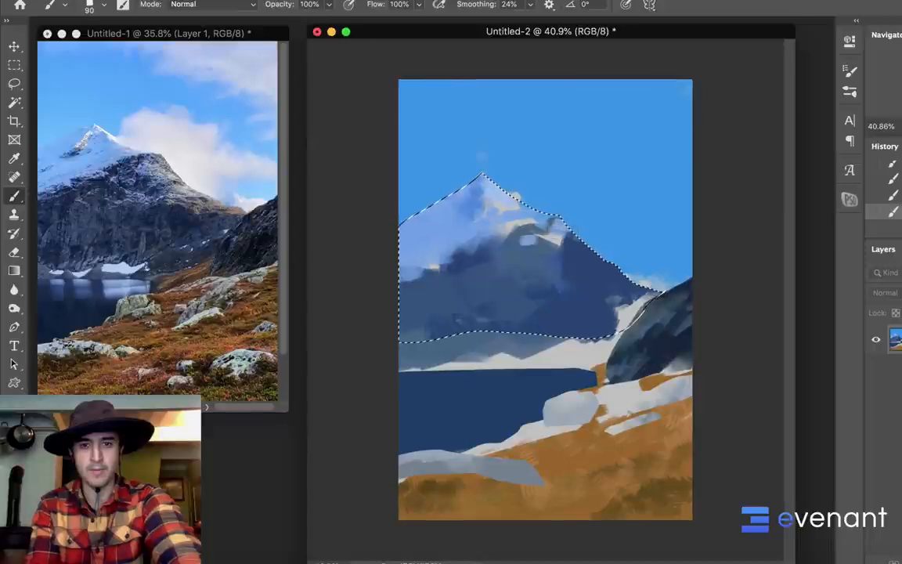
# Switch to the 90 px scratchy texture brush, enlarge it to 500 px, blend streaked snow into the mountain's rock, and clear the selection
pyautogui.rightClick(546, 263)
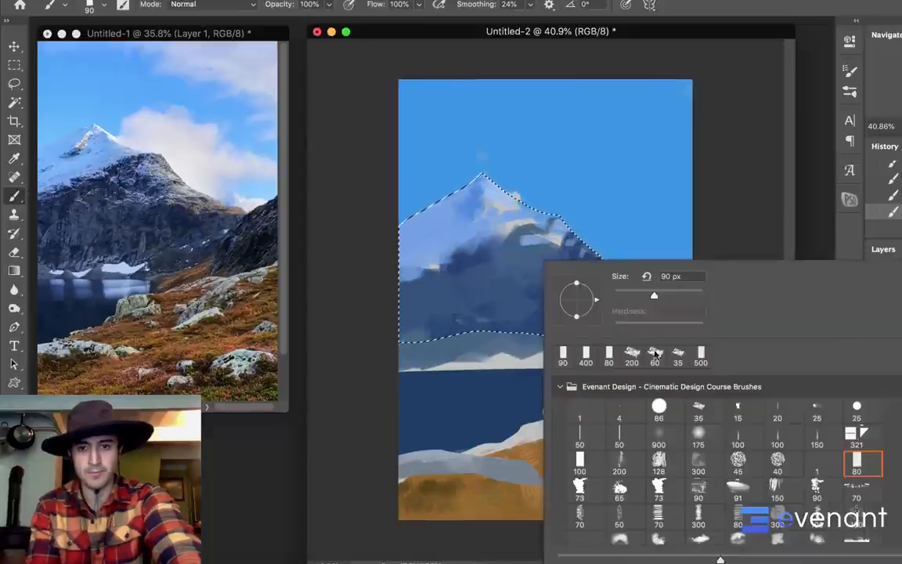
pyautogui.doubleClick(699, 488)
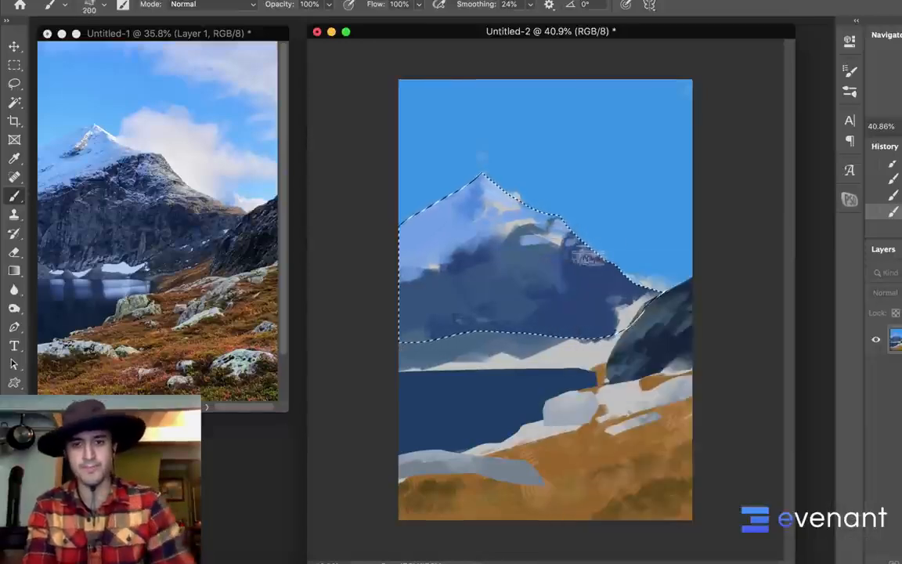
pyautogui.press(']')
pyautogui.press(']')
pyautogui.press(']')
pyautogui.press(']')
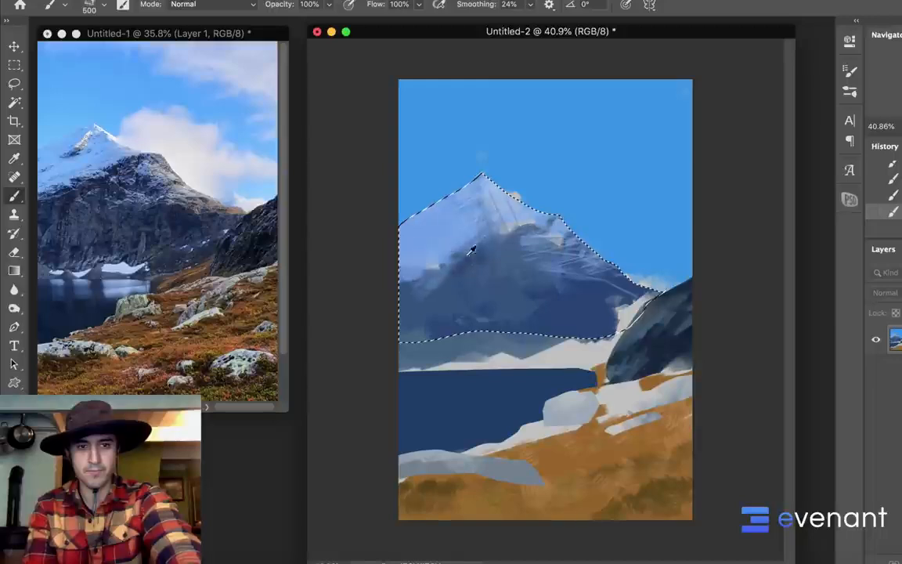
pyautogui.moveTo(408, 262)
pyautogui.mouseDown()
pyautogui.moveTo(450, 255)
pyautogui.moveTo(438, 243)
pyautogui.mouseUp()
pyautogui.keyDown('alt'); pyautogui.click(487, 228); pyautogui.keyUp('alt')
pyautogui.moveTo(502, 232); pyautogui.dragTo(438, 270)
pyautogui.keyDown('alt'); pyautogui.click(469, 257); pyautogui.keyUp('alt')
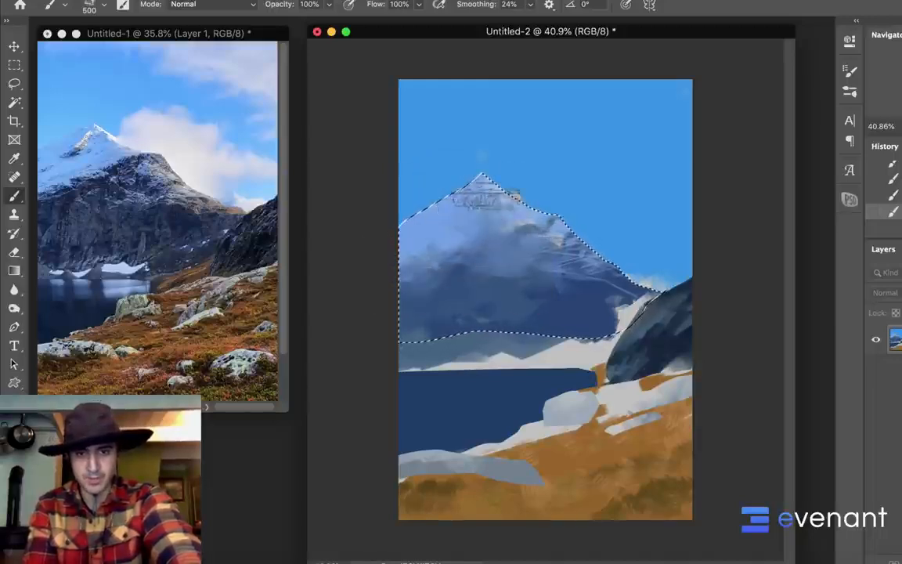
pyautogui.hotkey('ctrl', 'd')
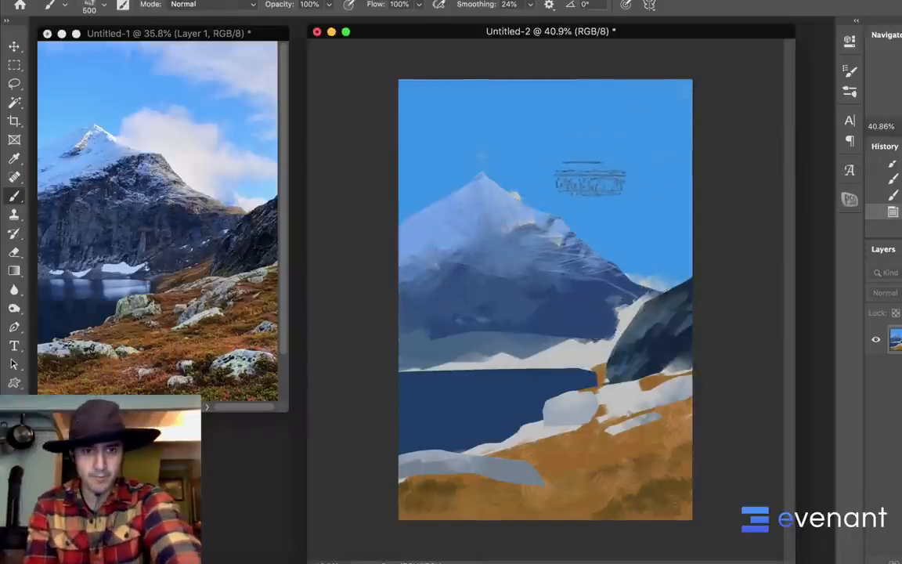
# Lasso thin shapes along the peak and upper right ridge, and paint them in a warm near-white as sunlit snow
pyautogui.press('l')
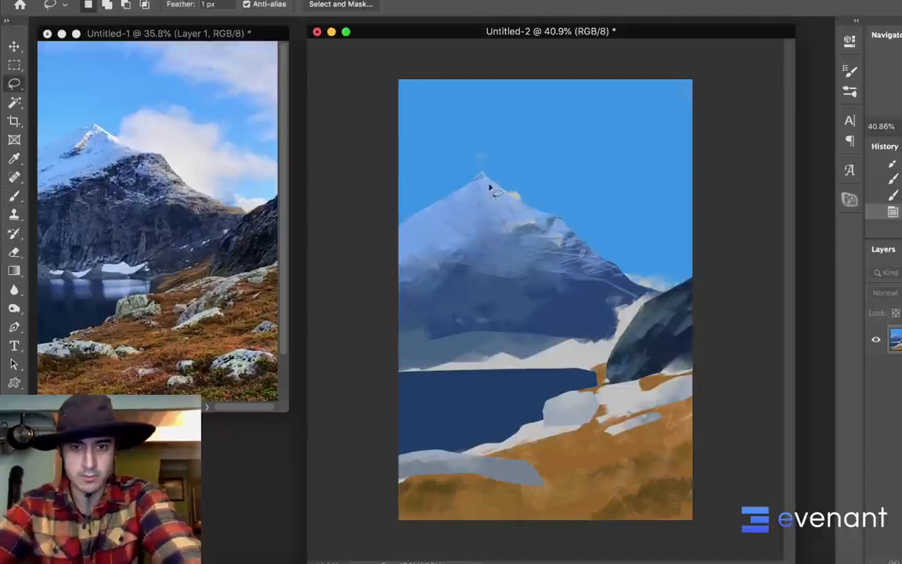
pyautogui.moveTo(489, 186)
pyautogui.mouseDown()
pyautogui.moveTo(482, 176)
pyautogui.moveTo(552, 216)
pyautogui.moveTo(481, 180)
pyautogui.moveTo(475, 195)
pyautogui.moveTo(486, 178)
pyautogui.moveTo(455, 210)
pyautogui.moveTo(488, 187)
pyautogui.mouseUp()
pyautogui.press('b')
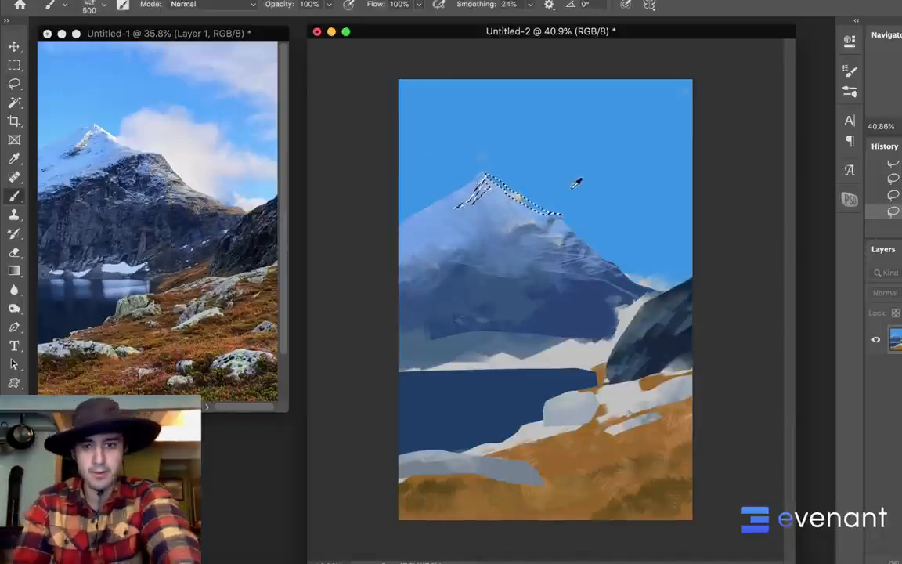
pyautogui.click(11, 468)
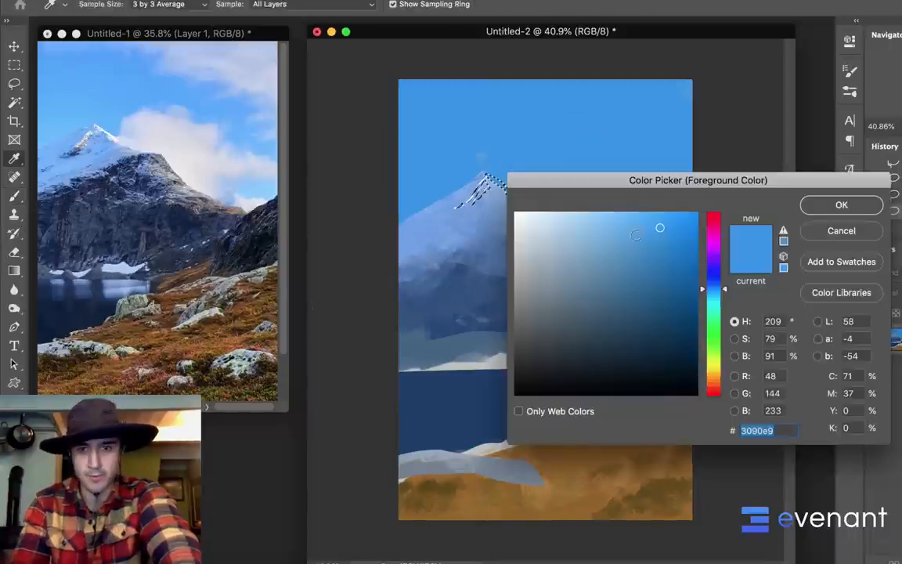
pyautogui.click(542, 212)
pyautogui.moveTo(712, 288); pyautogui.dragTo(715, 379)
pyautogui.click(841, 204)
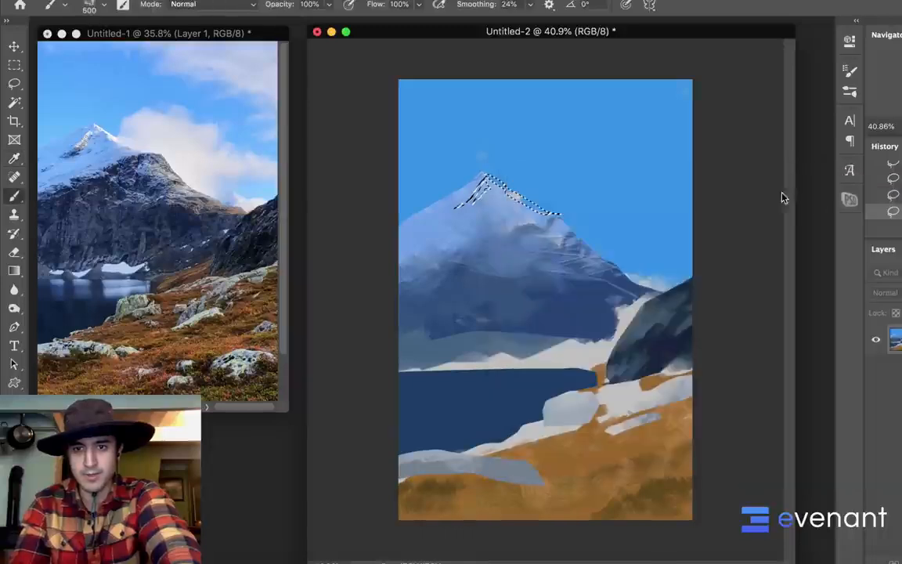
pyautogui.moveTo(487, 182)
pyautogui.mouseDown()
pyautogui.moveTo(468, 200)
pyautogui.moveTo(539, 206)
pyautogui.mouseUp()
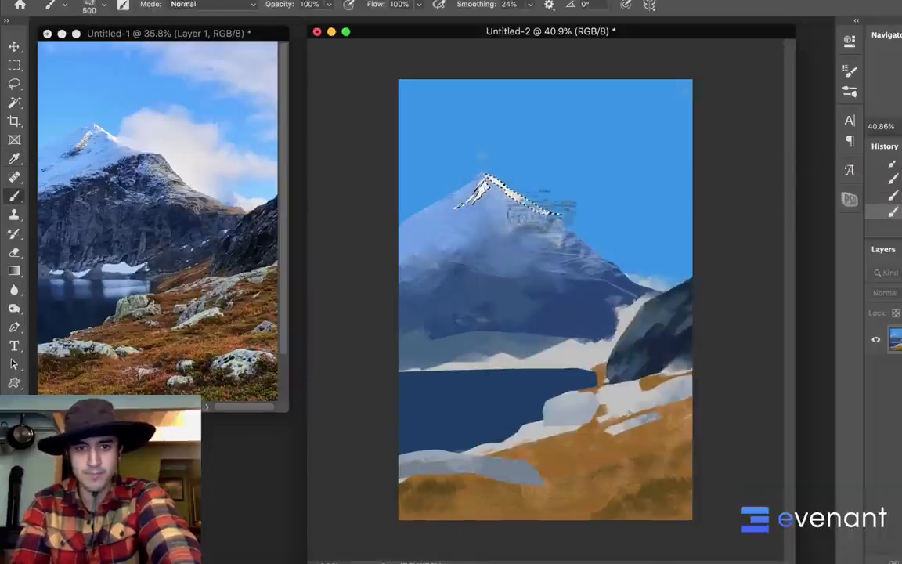
# Clear the selection, switch to the 35 px textured brush preset, and dab a first patch of cloud beside the mountain's right ridge
pyautogui.press('super+d')
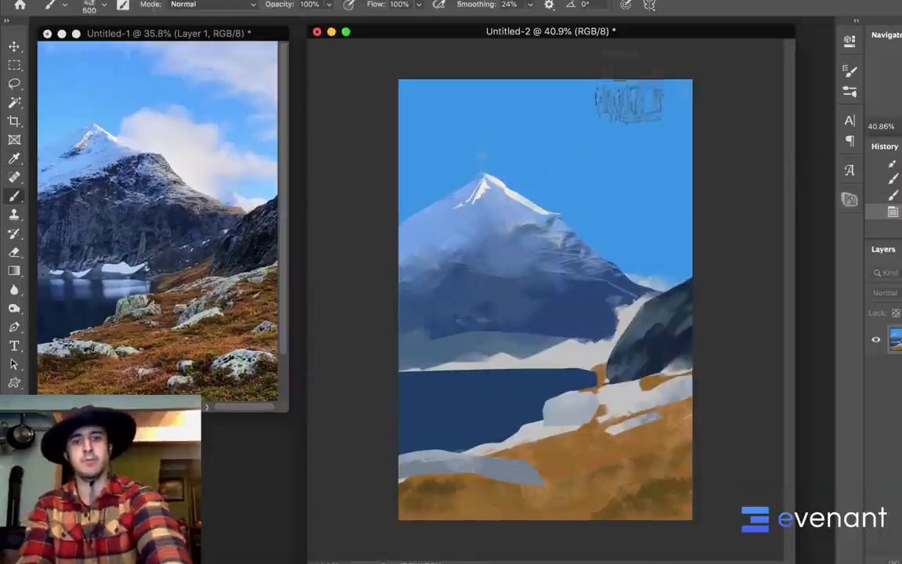
pyautogui.rightClick(601, 168)
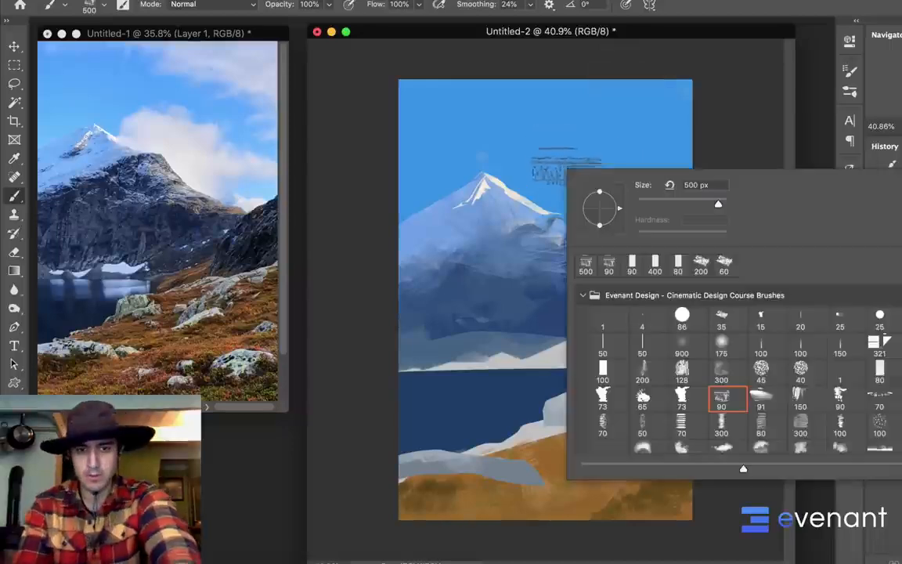
pyautogui.click(682, 370)
pyautogui.click(721, 344)
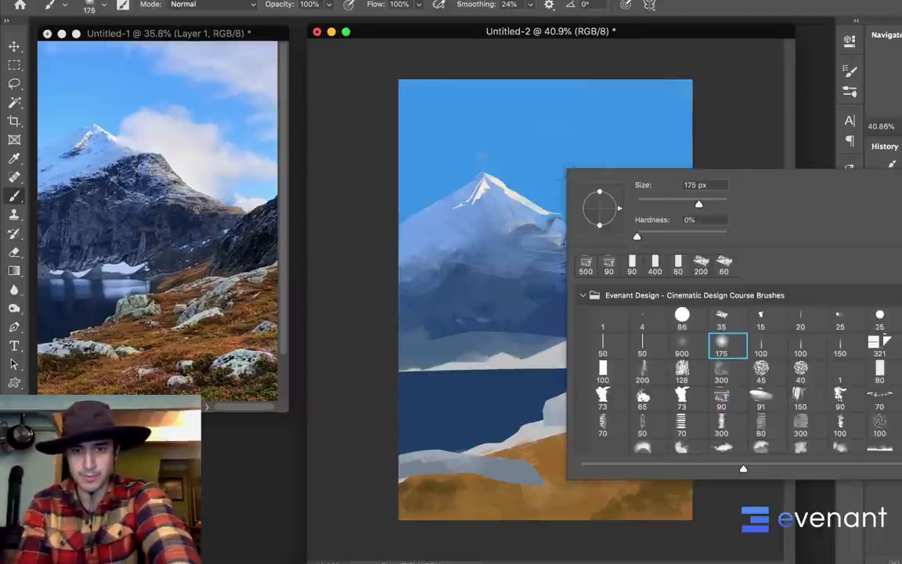
pyautogui.click(721, 318)
pyautogui.moveTo(540, 179)
pyautogui.mouseDown()
pyautogui.moveTo(549, 205)
pyautogui.moveTo(531, 200)
pyautogui.moveTo(552, 187)
pyautogui.moveTo(533, 178)
pyautogui.moveTo(555, 191)
pyautogui.mouseUp()
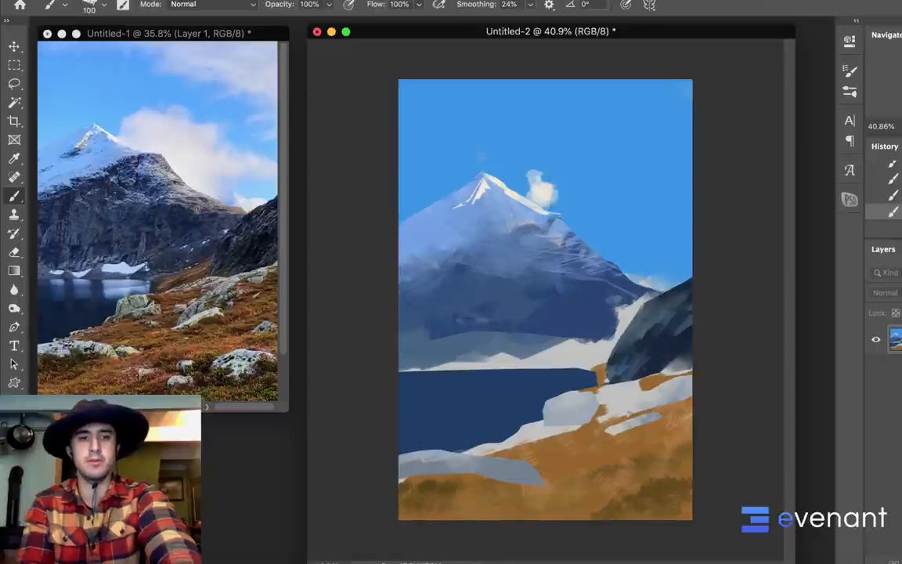
# Change the foreground color from the warm near-white to a pale pink, #e9d4d9
pyautogui.click(12, 470)
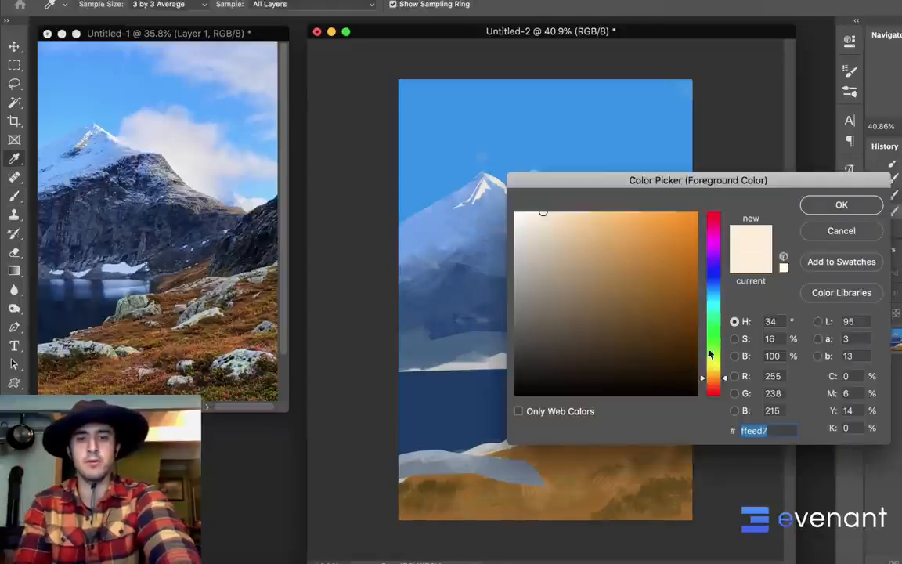
pyautogui.moveTo(710, 354); pyautogui.dragTo(713, 219)
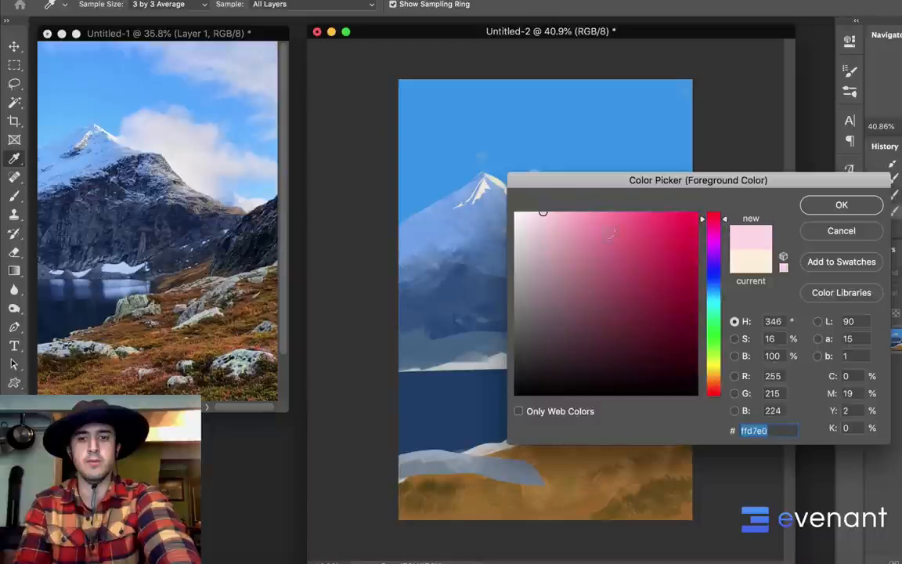
pyautogui.click(541, 221)
pyautogui.moveTo(541, 220); pyautogui.dragTo(530, 227)
pyautogui.click(810, 207)
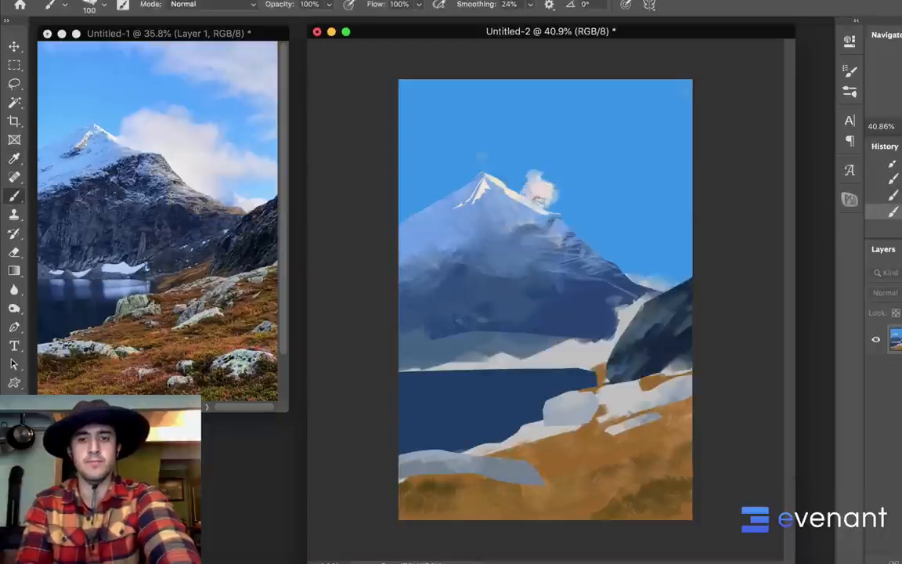
# Enlarge the brush to 300 px and paint the pink cloud from behind the ridge out to the canvas's right edge
pyautogui.moveTo(553, 184)
pyautogui.mouseDown()
pyautogui.moveTo(563, 168)
pyautogui.moveTo(567, 178)
pyautogui.moveTo(553, 177)
pyautogui.moveTo(554, 186)
pyautogui.moveTo(581, 200)
pyautogui.moveTo(517, 188)
pyautogui.moveTo(618, 211)
pyautogui.moveTo(627, 200)
pyautogui.moveTo(583, 176)
pyautogui.moveTo(575, 190)
pyautogui.moveTo(619, 207)
pyautogui.moveTo(560, 206)
pyautogui.moveTo(618, 208)
pyautogui.moveTo(563, 205)
pyautogui.moveTo(630, 223)
pyautogui.moveTo(586, 231)
pyautogui.moveTo(597, 232)
pyautogui.moveTo(517, 188)
pyautogui.moveTo(548, 210)
pyautogui.moveTo(534, 221)
pyautogui.mouseUp()
pyautogui.press(']')
pyautogui.press(']')
pyautogui.press(']')
pyautogui.press(']')
pyautogui.press(']')
pyautogui.press(']')
# Sample the pale blue snow at the right ridge, reduce the brush to 50 px, and repaint the ridge's edge against the cloud
pyautogui.keyDown('alt'); pyautogui.click(541, 211); pyautogui.keyUp('alt')
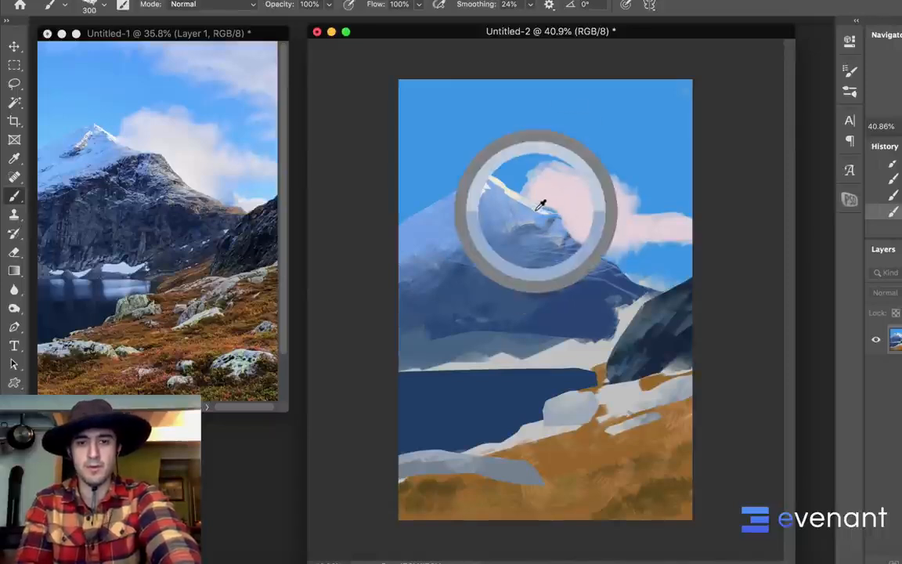
pyautogui.press('[')
pyautogui.press('[')
pyautogui.press('[')
pyautogui.press('[')
pyautogui.press('[')
pyautogui.press('[')
pyautogui.press('[')
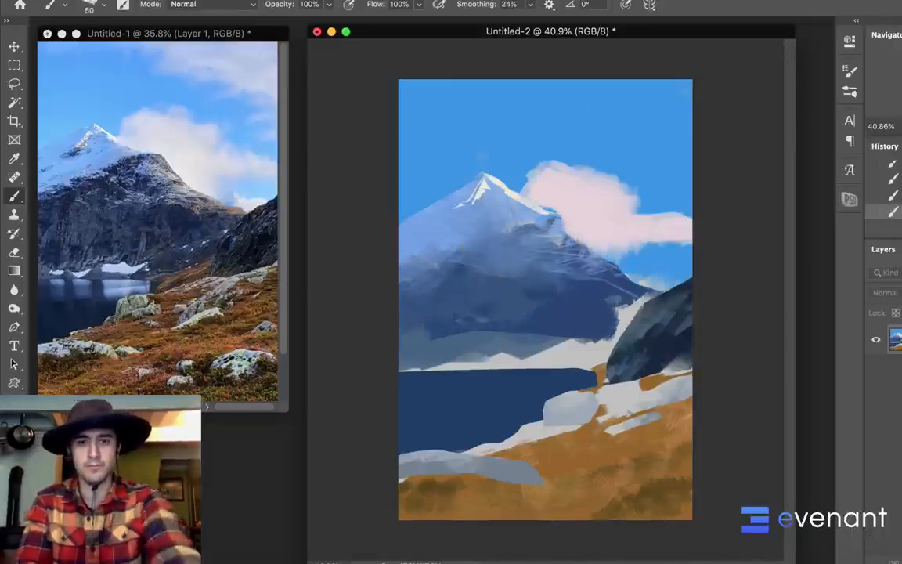
pyautogui.press('[')
pyautogui.press('[')
pyautogui.press('[')
pyautogui.moveTo(569, 220); pyautogui.dragTo(590, 246)
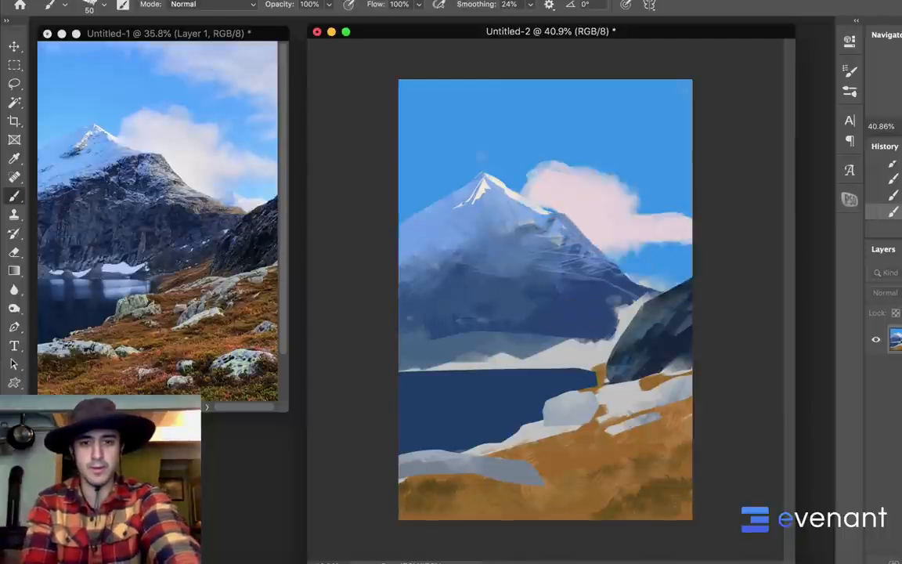
# Sample the mountain's dark blue rock, shift the foreground color to a muted orange-brown, and paint small patches on the lower right ridge
pyautogui.keyDown('alt'); pyautogui.click(590, 412); pyautogui.keyUp('alt')
pyautogui.moveTo(599, 408); pyautogui.dragTo(682, 380)
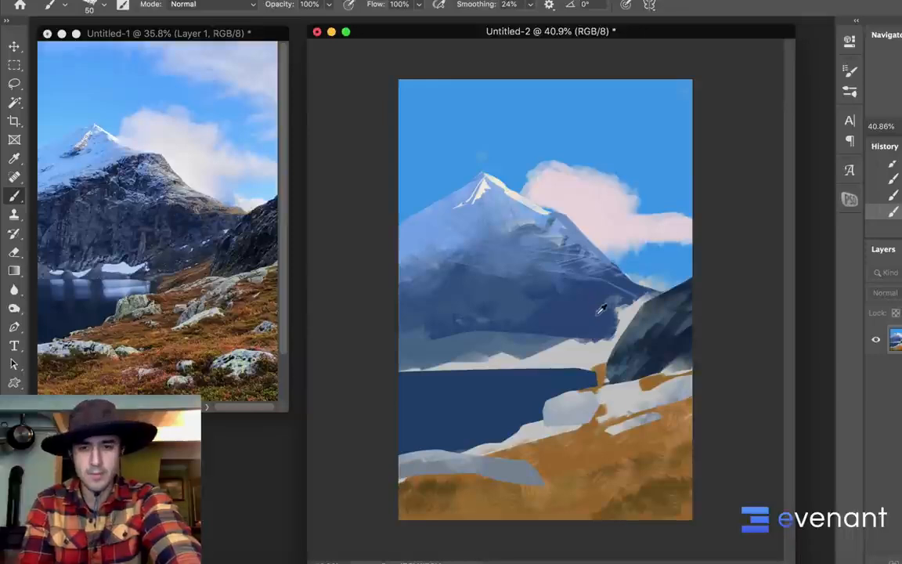
pyautogui.keyDown('alt'); pyautogui.click(609, 324); pyautogui.keyUp('alt')
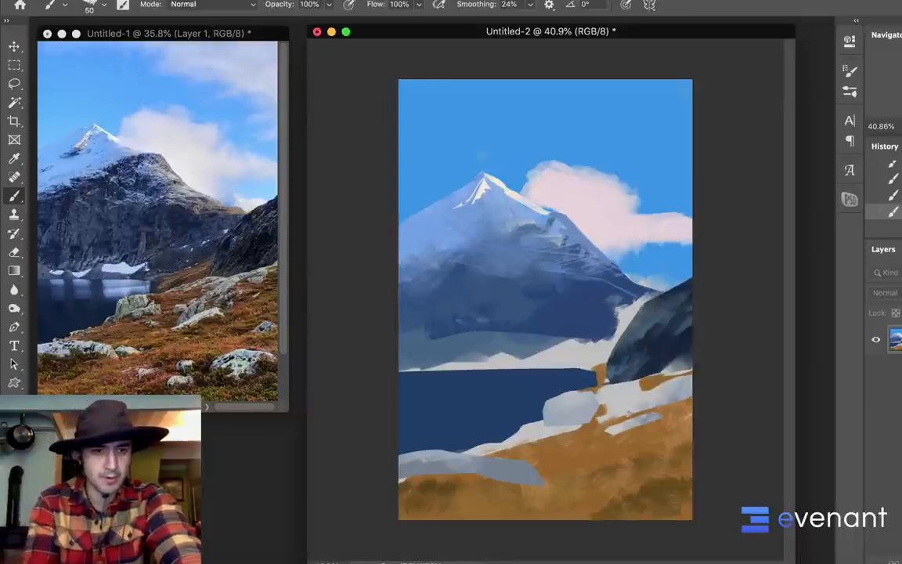
pyautogui.click(11, 470)
pyautogui.moveTo(713, 362); pyautogui.dragTo(713, 380)
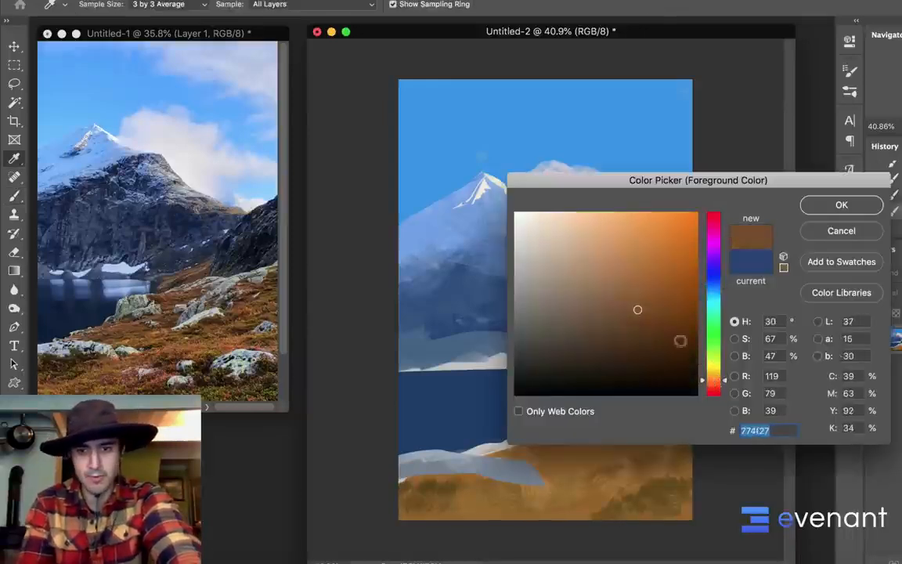
pyautogui.moveTo(612, 307); pyautogui.dragTo(588, 299)
pyautogui.click(814, 204)
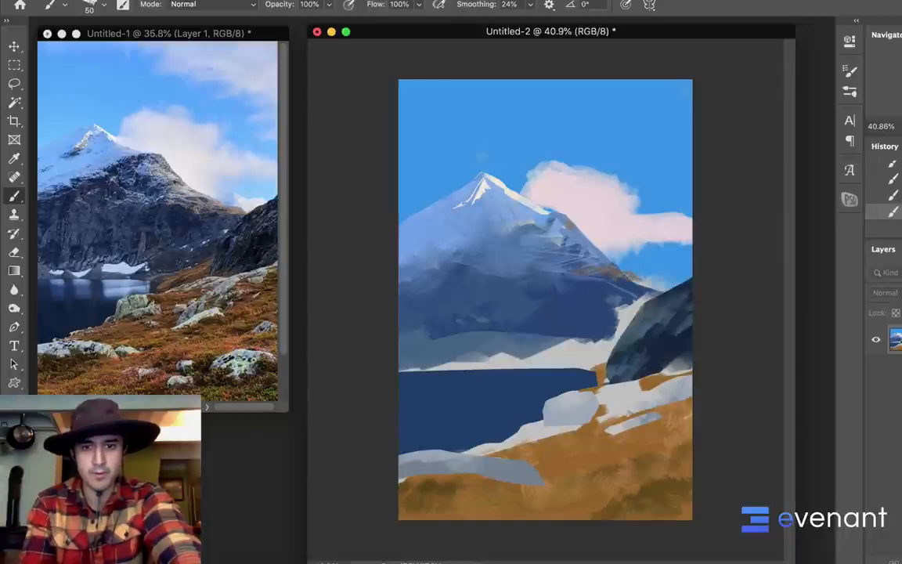
# Adjust the foreground color to a warmer orange and add sunlit accents along the lower right ridge
pyautogui.press('n')
pyautogui.moveTo(585, 259); pyautogui.dragTo(589, 254)
pyautogui.click(809, 204)
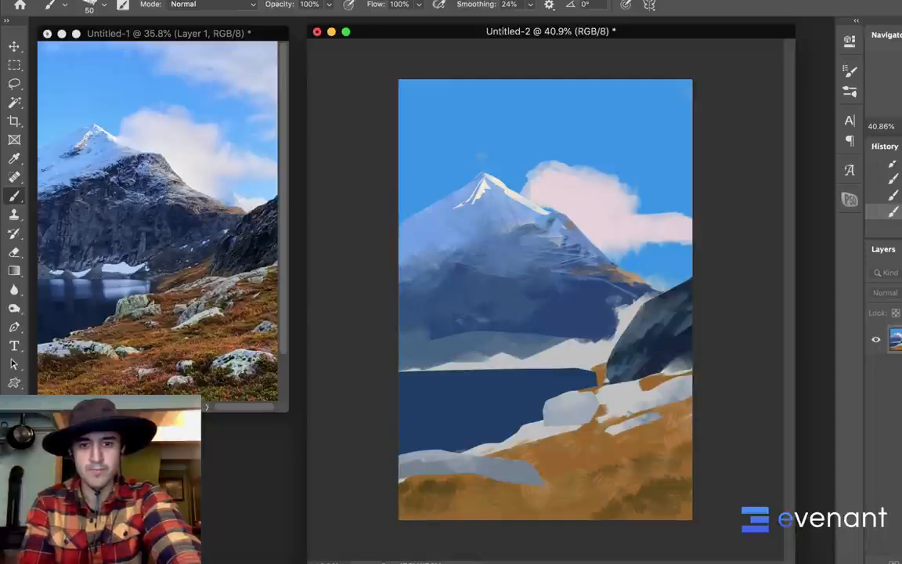
# Lasso the cloud area beside the right ridge, clean up the ridge outline with the cloud's pink, and clear the selection
pyautogui.press('l')
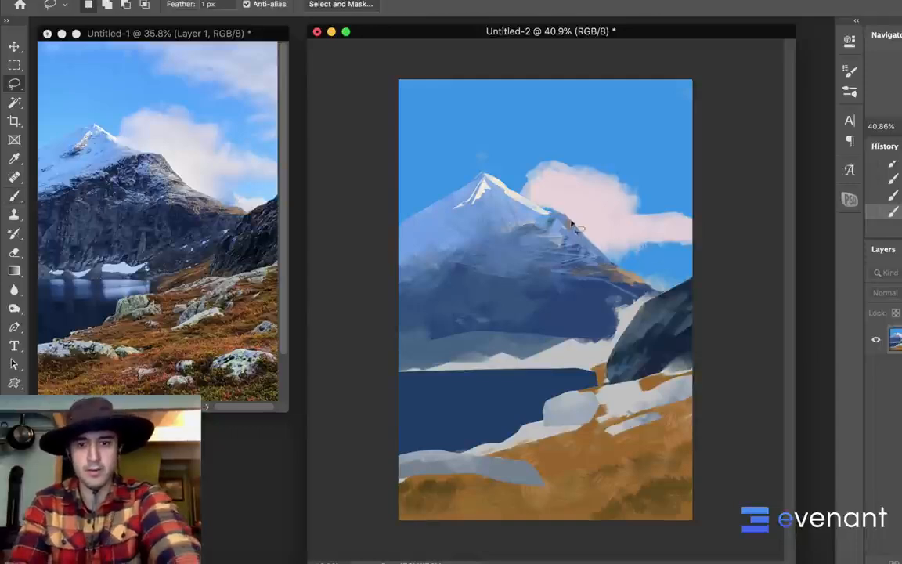
pyautogui.moveTo(565, 202)
pyautogui.mouseDown()
pyautogui.moveTo(610, 266)
pyautogui.moveTo(616, 229)
pyautogui.moveTo(556, 205)
pyautogui.mouseUp()
pyautogui.press('b')
pyautogui.keyDown('alt'); pyautogui.click(604, 187); pyautogui.keyUp('alt')
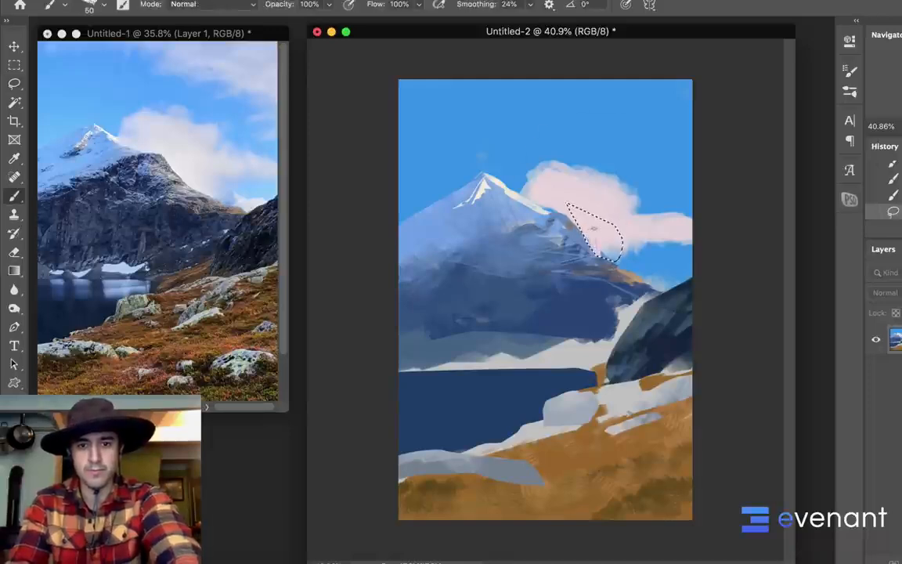
pyautogui.hotkey('ctrl', 'd')
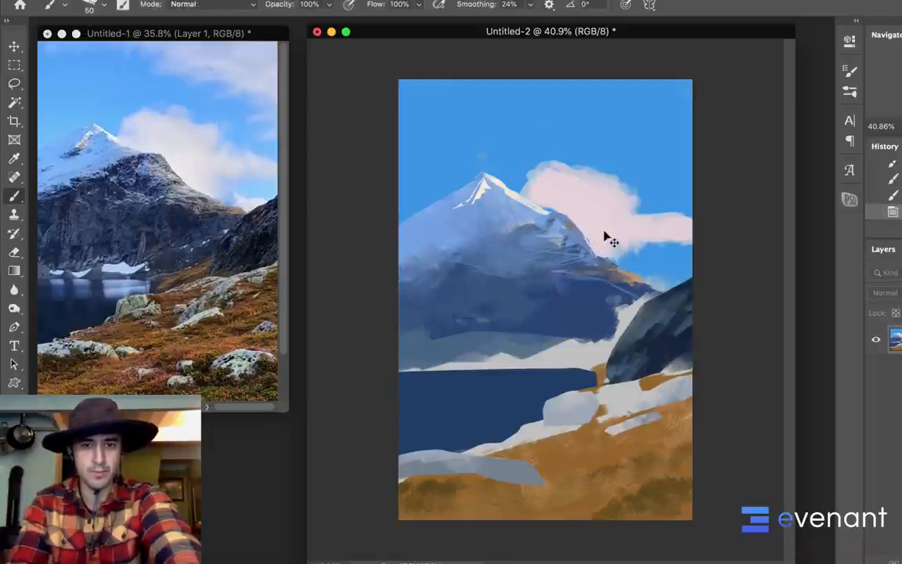
pyautogui.keyDown('alt'); pyautogui.click(598, 224); pyautogui.keyUp('alt')
pyautogui.moveTo(579, 227)
pyautogui.mouseDown()
pyautogui.moveTo(593, 240)
pyautogui.moveTo(588, 246)
pyautogui.mouseUp()
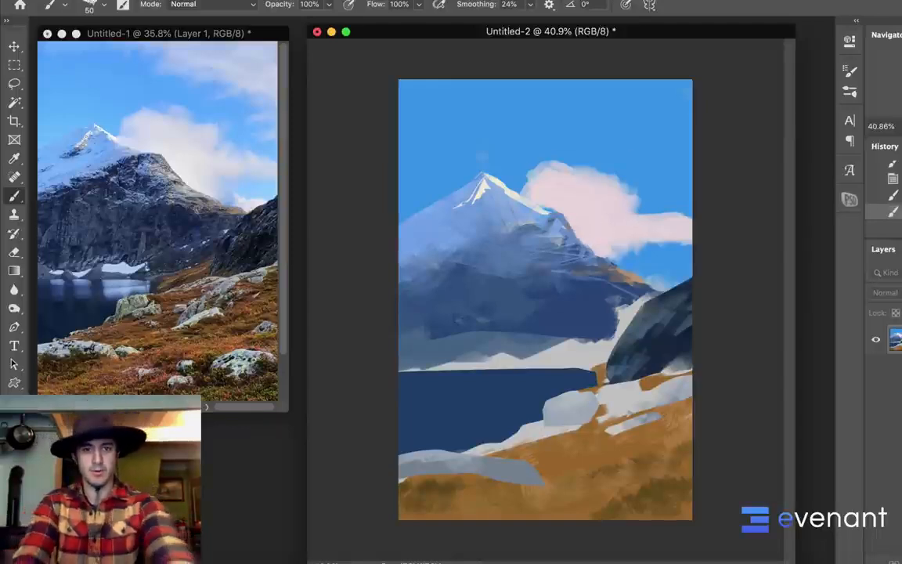
pyautogui.scroll(-5, 584, 244)
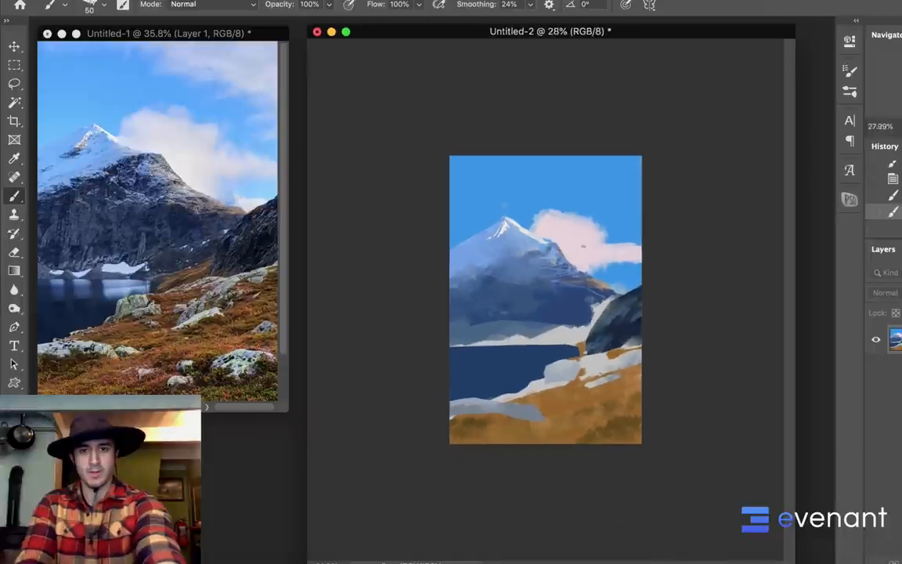
pyautogui.scroll(4, 584, 244)
pyautogui.scroll(2, 585, 244)
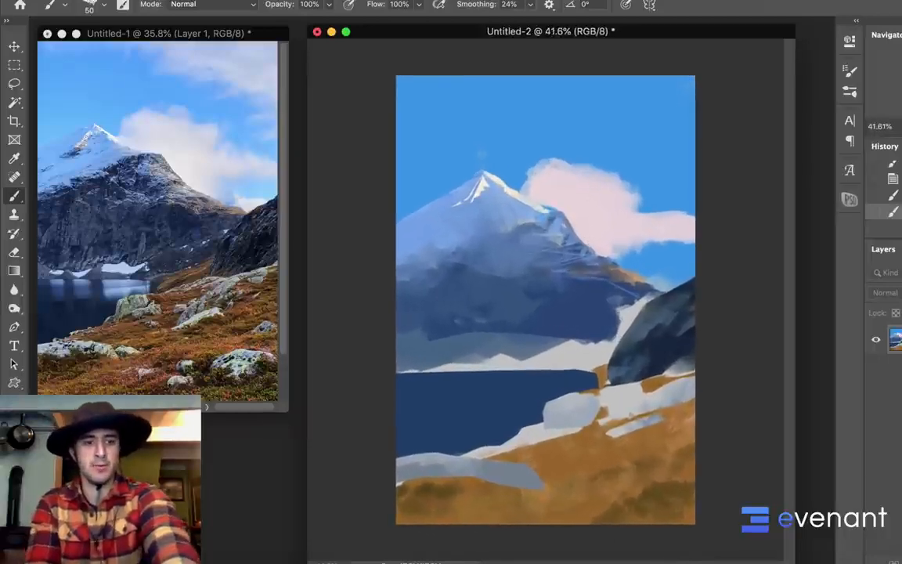
pyautogui.press('n')
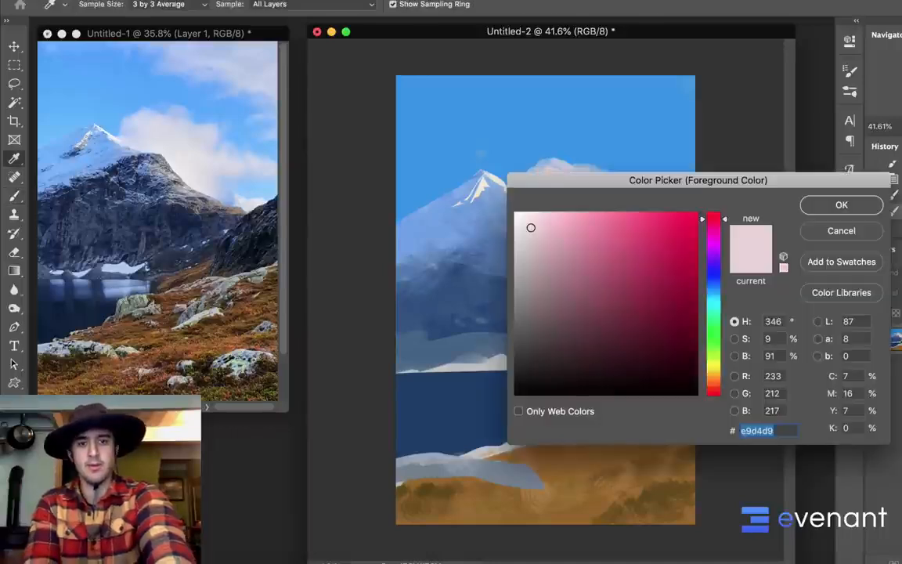
pyautogui.click(843, 234)
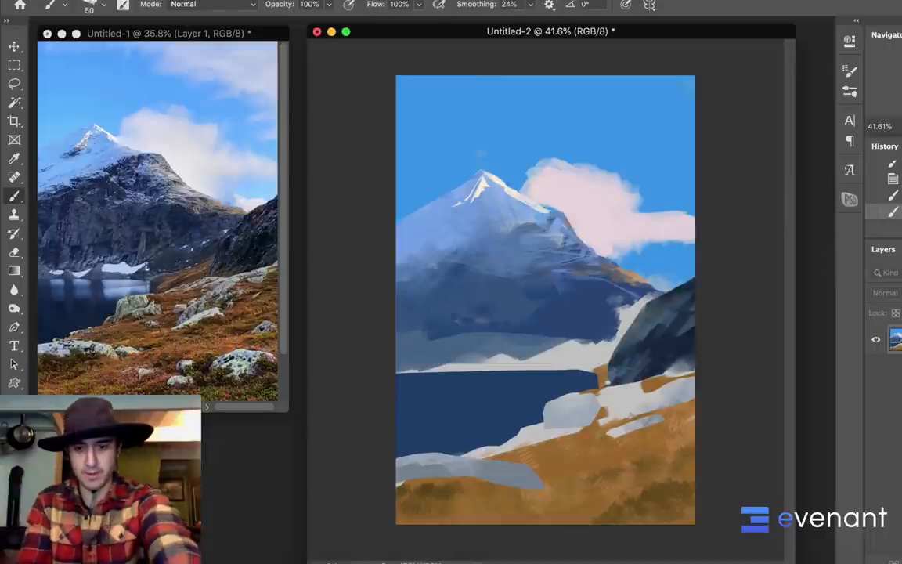
# Select the mountain's lower rock face down to the waterline with the Polygonal Lasso tool
pyautogui.press('l')
pyautogui.moveTo(423, 276)
pyautogui.mouseDown()
pyautogui.moveTo(372, 326)
pyautogui.moveTo(376, 378)
pyautogui.mouseUp()
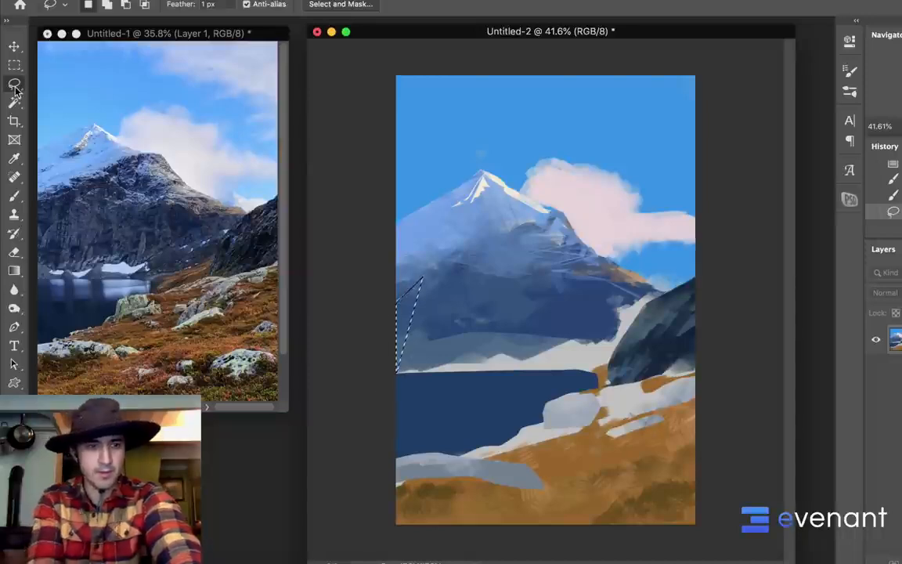
pyautogui.click(14, 82)
pyautogui.click(88, 94)
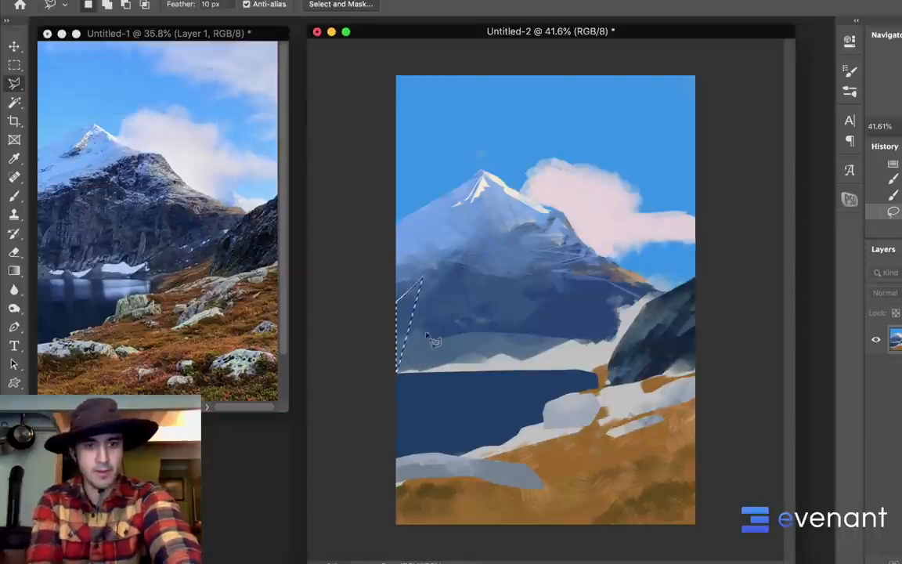
pyautogui.click(421, 291)
pyautogui.click(366, 317)
pyautogui.click(378, 374)
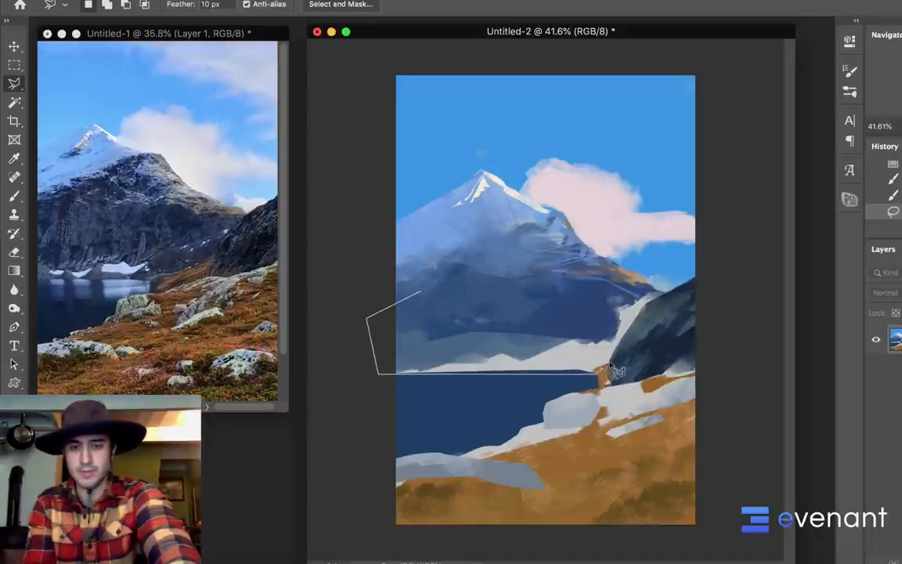
pyautogui.click(603, 373)
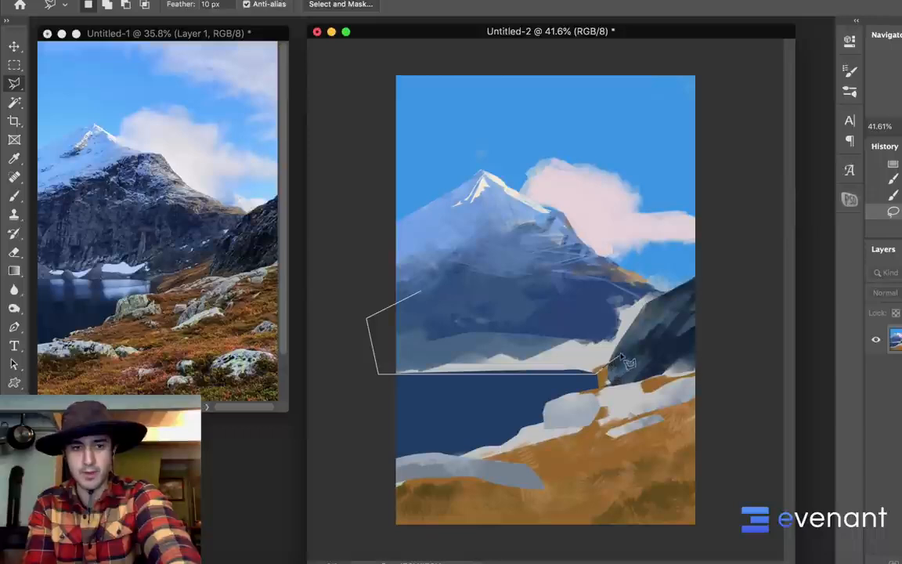
pyautogui.click(650, 301)
pyautogui.doubleClick(510, 244)
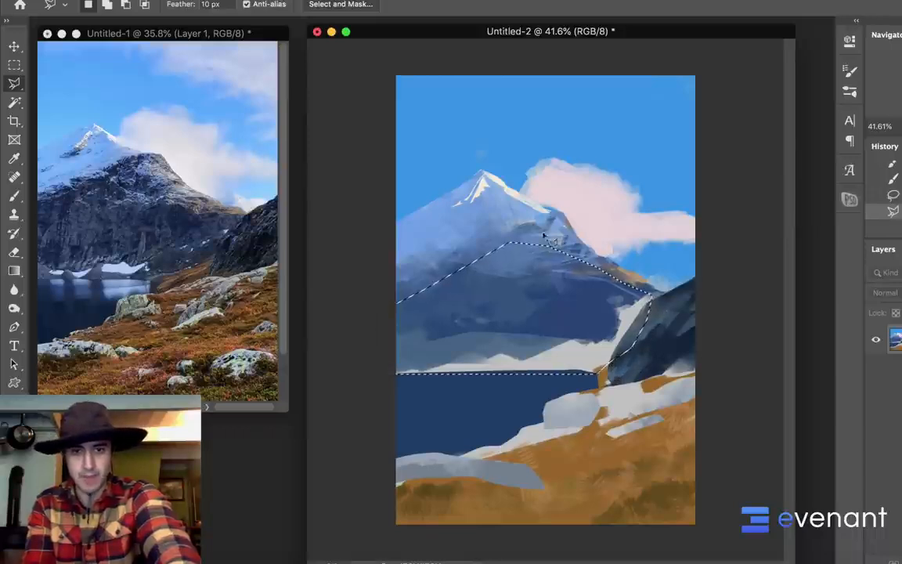
# Switch to the 90 px scratchy texture brush, sample the rock's blue, and set the foreground color to #223766
pyautogui.press('b')
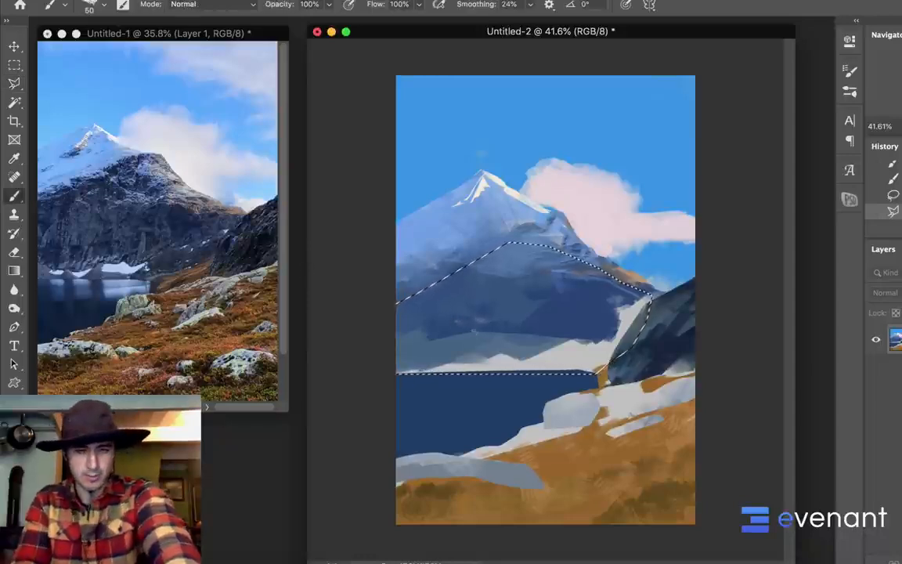
pyautogui.rightClick(639, 444)
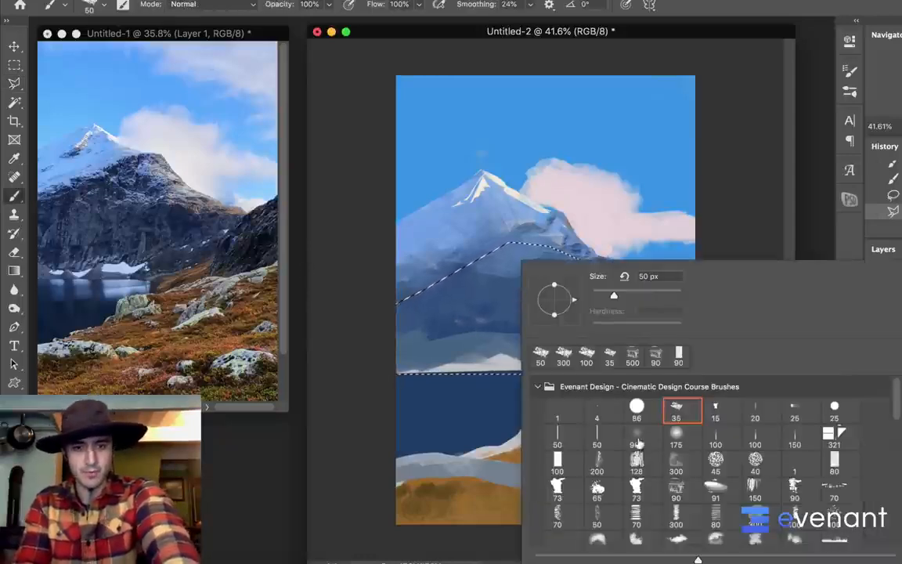
pyautogui.click(679, 488)
pyautogui.keyDown('alt'); pyautogui.click(472, 323); pyautogui.keyUp('alt')
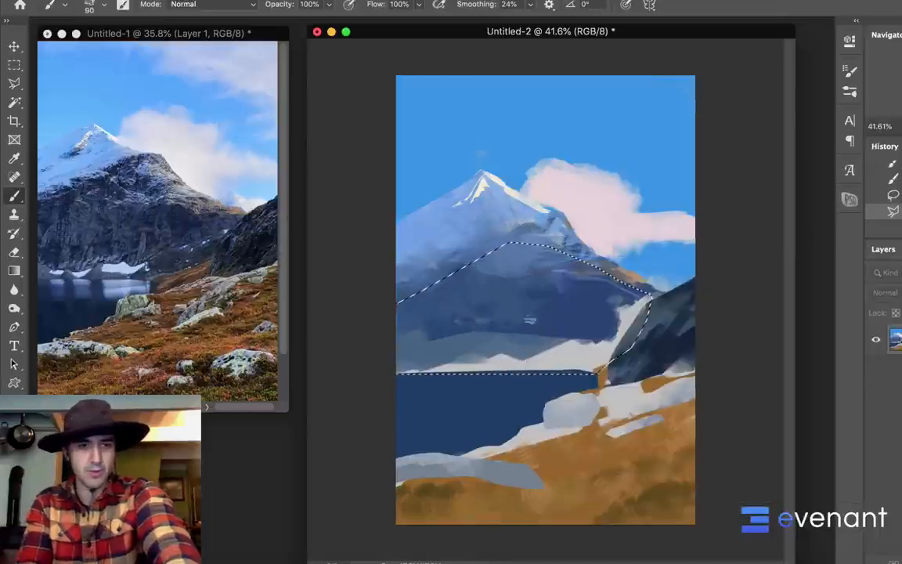
pyautogui.keyDown('alt'); pyautogui.click(476, 273); pyautogui.keyUp('alt')
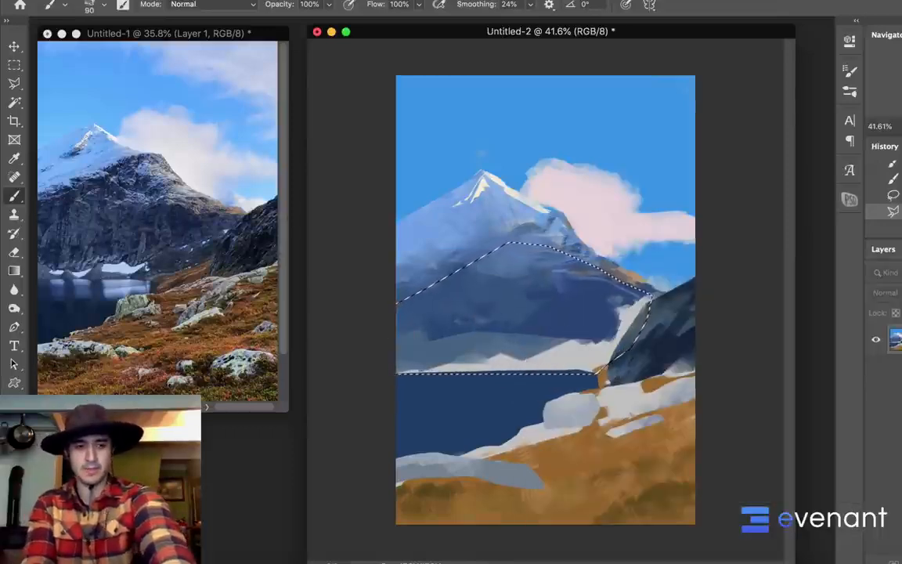
pyautogui.press('n')
pyautogui.moveTo(716, 288); pyautogui.dragTo(716, 283)
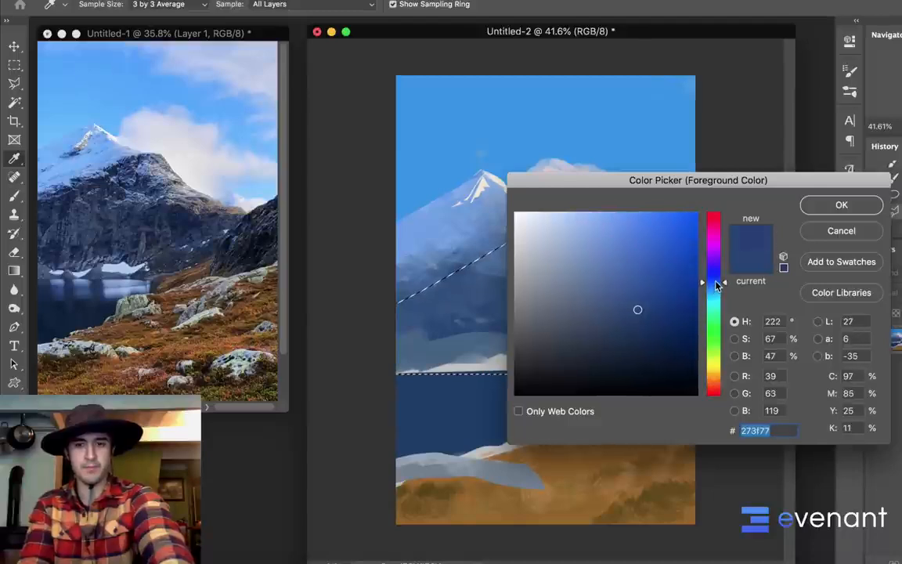
pyautogui.click(812, 204)
# Enlarge the scratchy texture brush to 300 px and paint dark blue texture over the selected rock face of the mountain
pyautogui.press('b')
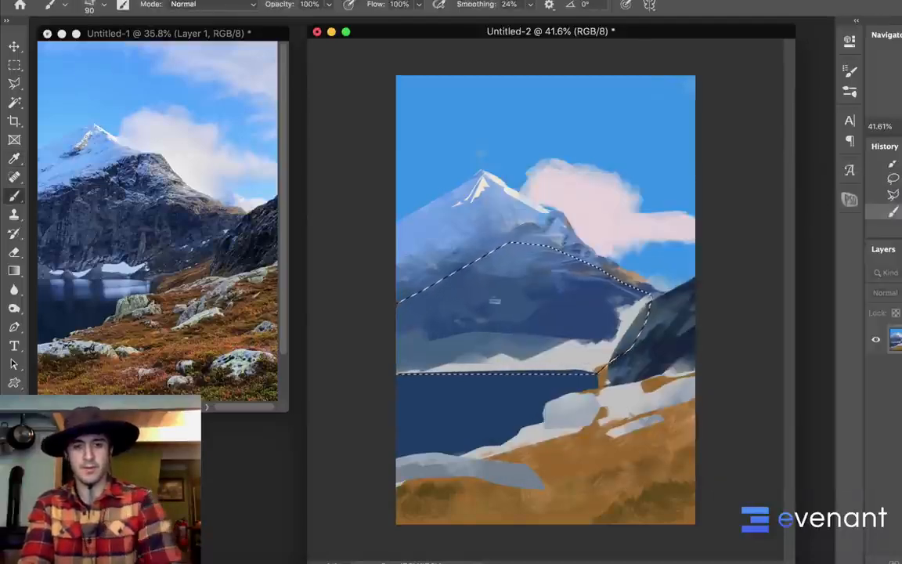
pyautogui.press(']')
pyautogui.press(']')
pyautogui.press(']')
pyautogui.press(']')
pyautogui.press(']')
pyautogui.press(']')
pyautogui.press(']')
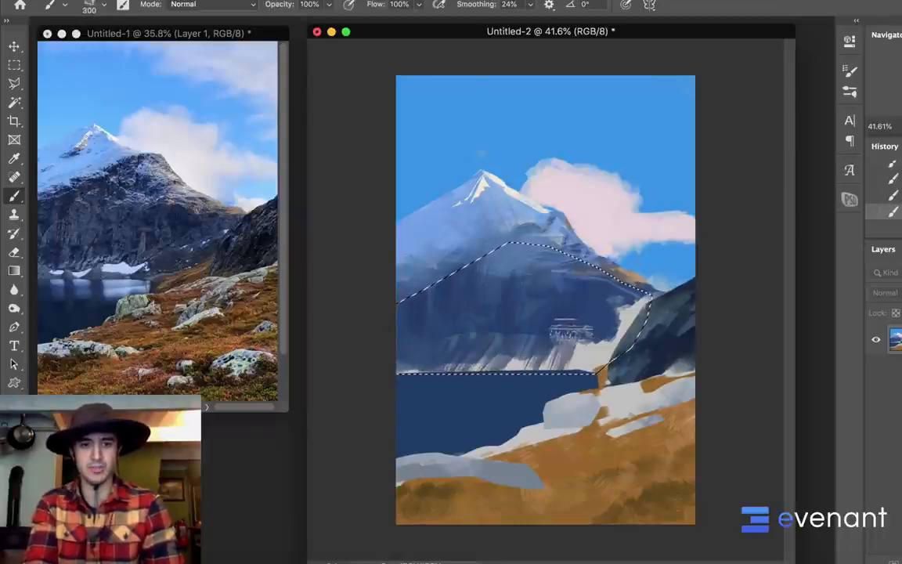
# Switch to the streaky 150 px brush enlarged to 500 px and paint dark streaks down the rock face using the dark ridge's colors
pyautogui.rightClick(523, 314)
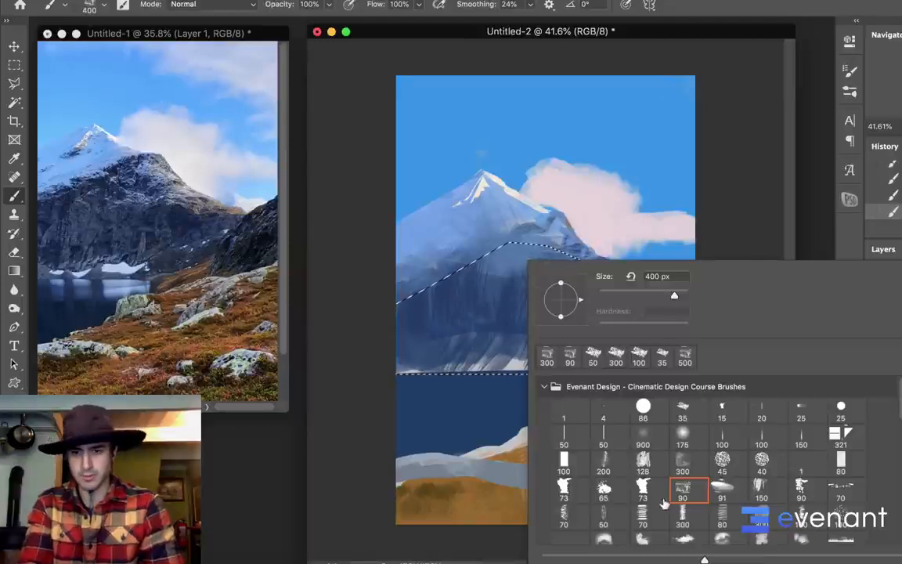
pyautogui.doubleClick(761, 489)
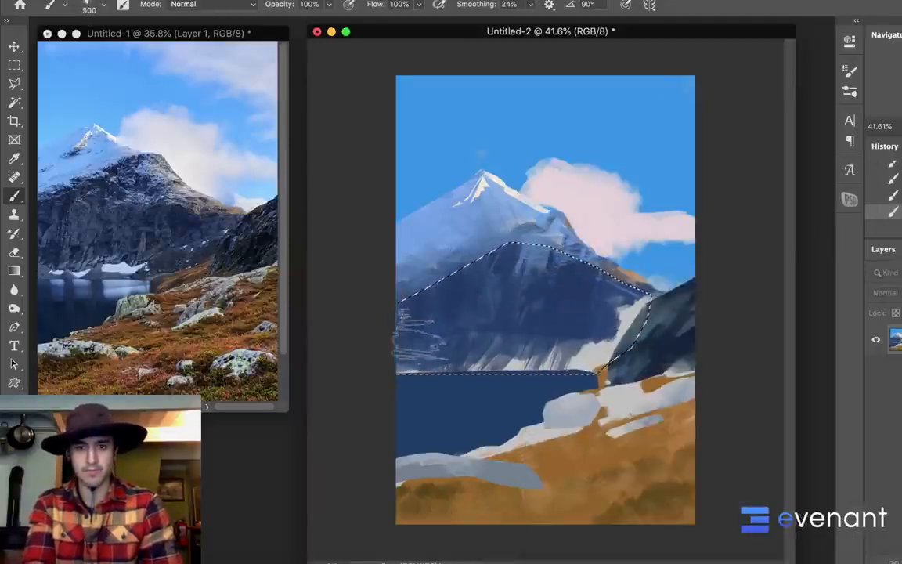
pyautogui.moveTo(539, 249); pyautogui.dragTo(549, 260)
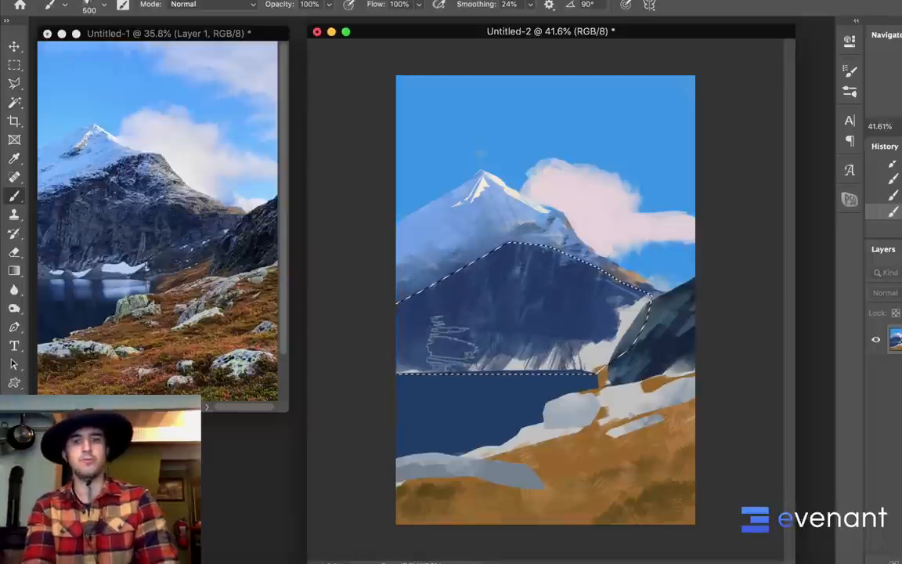
pyautogui.keyDown('alt'); pyautogui.click(675, 321); pyautogui.keyUp('alt')
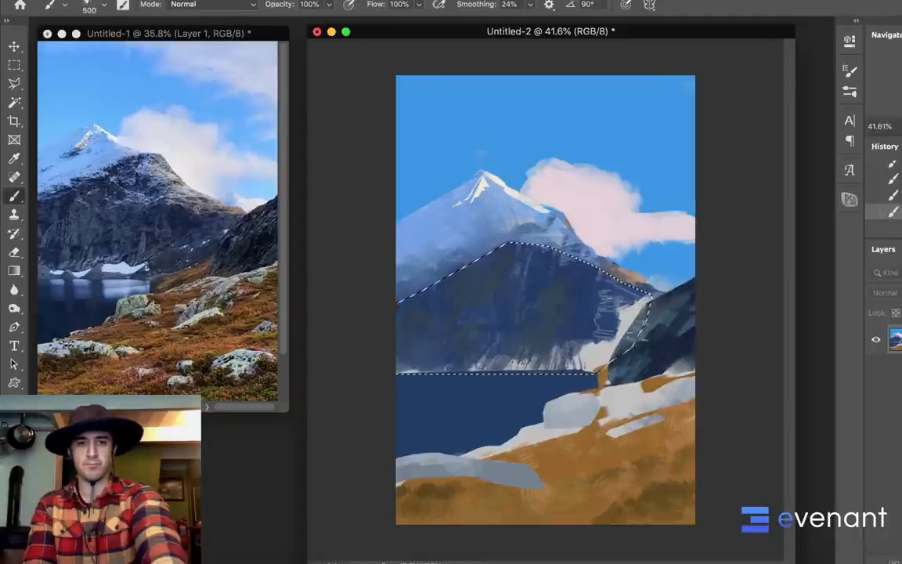
pyautogui.keyDown('alt'); pyautogui.click(663, 322); pyautogui.keyUp('alt')
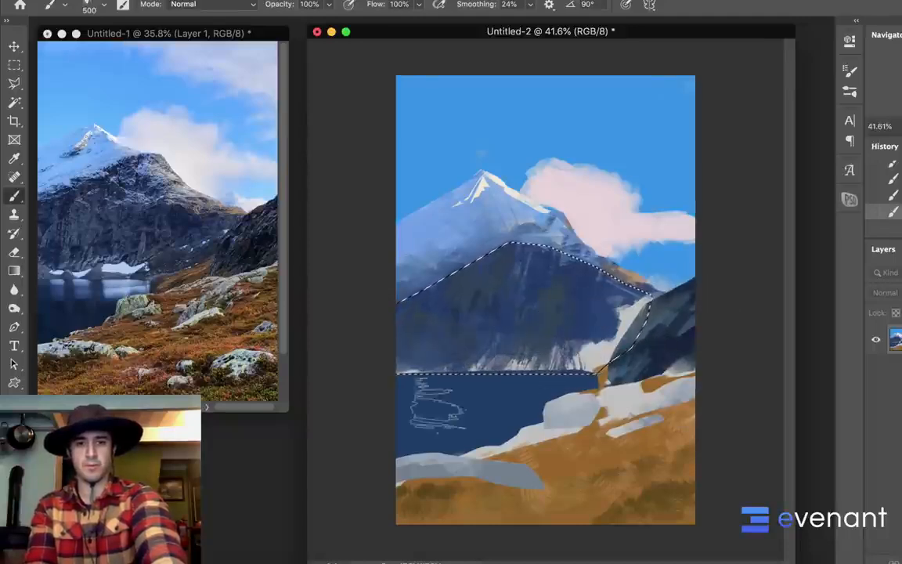
pyautogui.keyDown('alt'); pyautogui.click(494, 292); pyautogui.keyUp('alt')
pyautogui.keyDown('alt'); pyautogui.click(494, 296); pyautogui.keyUp('alt')
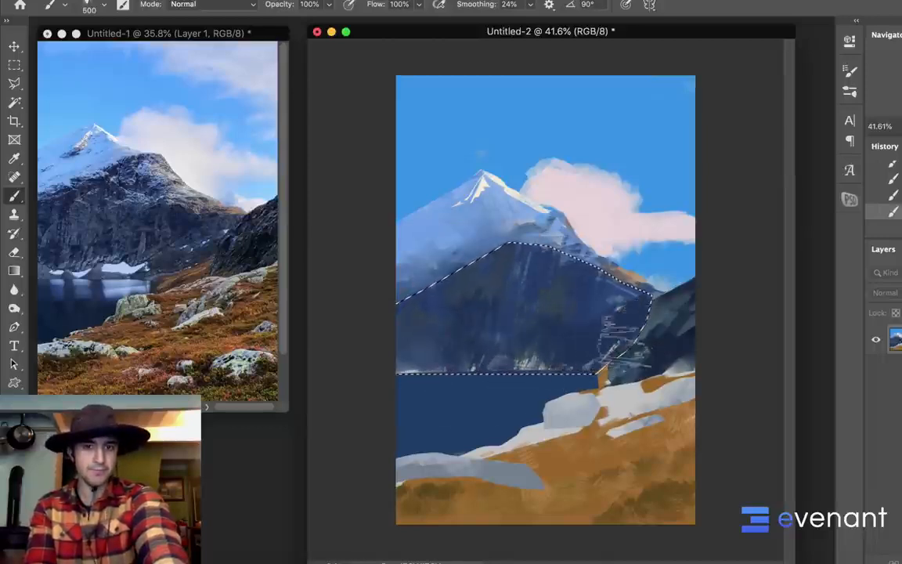
# Cover the pale snow strip above the waterline with dark rock strokes and clear the selection
pyautogui.moveTo(625, 339)
pyautogui.mouseDown()
pyautogui.moveTo(569, 383)
pyautogui.moveTo(401, 387)
pyautogui.moveTo(405, 375)
pyautogui.moveTo(568, 372)
pyautogui.mouseUp()
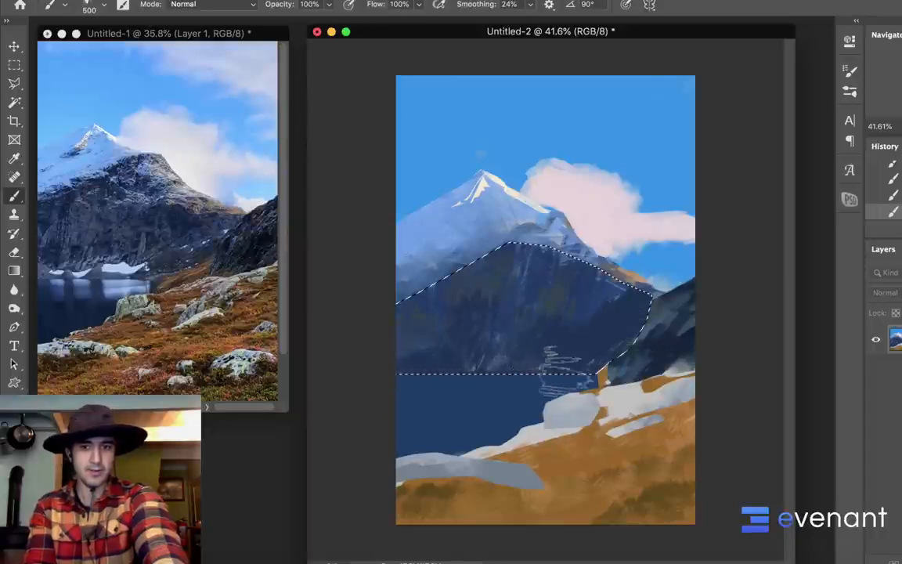
pyautogui.keyDown('alt'); pyautogui.click(511, 365); pyautogui.keyUp('alt')
pyautogui.moveTo(470, 328)
pyautogui.mouseDown()
pyautogui.moveTo(493, 364)
pyautogui.moveTo(553, 377)
pyautogui.mouseUp()
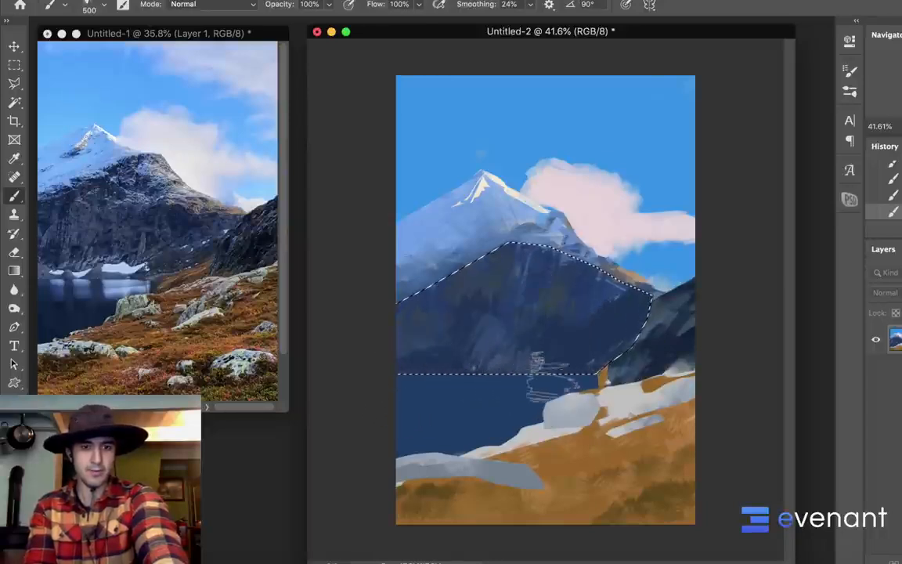
pyautogui.press('super+d')
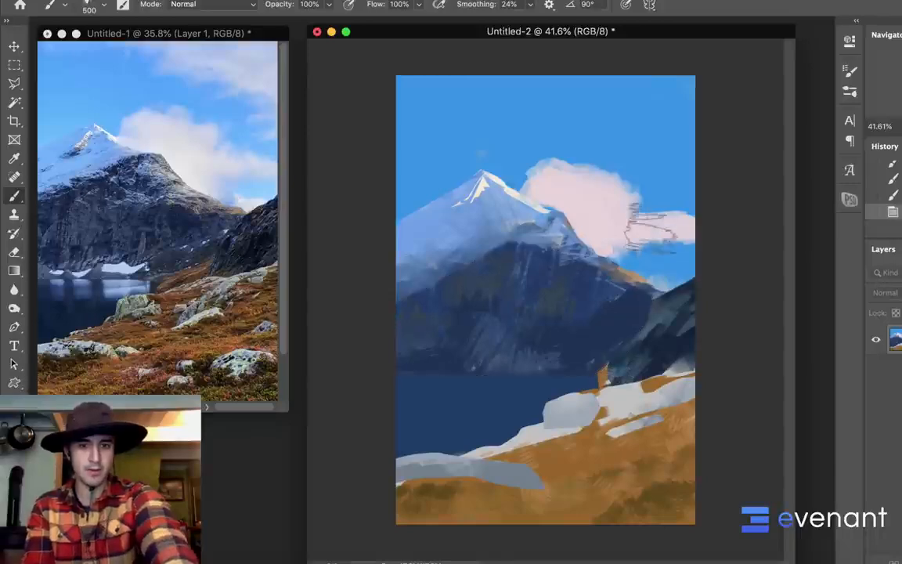
# Set the Polygonal Lasso feather to 0 px and try outlining the slope between the lake and the dark right ridge
pyautogui.press('l')
pyautogui.click(638, 338)
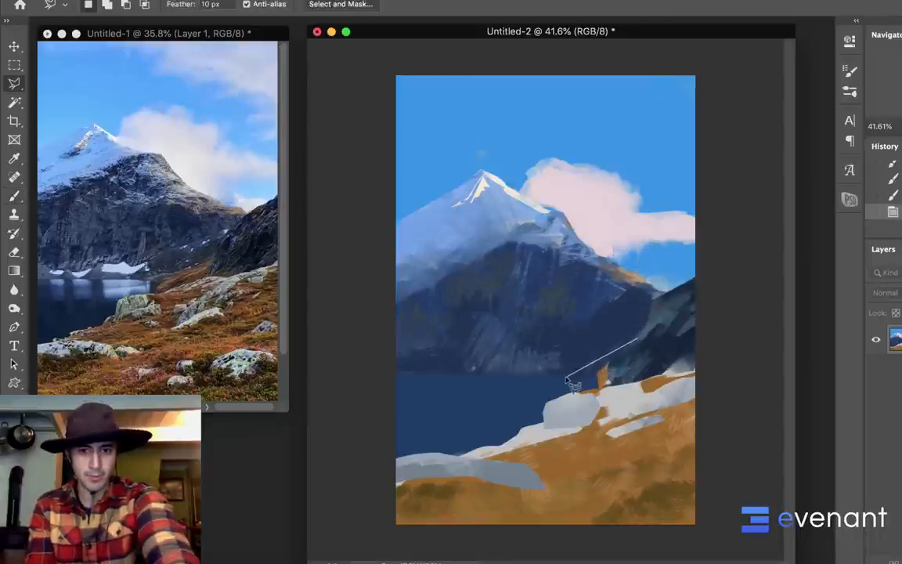
pyautogui.press('Escape')
pyautogui.moveTo(210, 4); pyautogui.dragTo(174, 21)
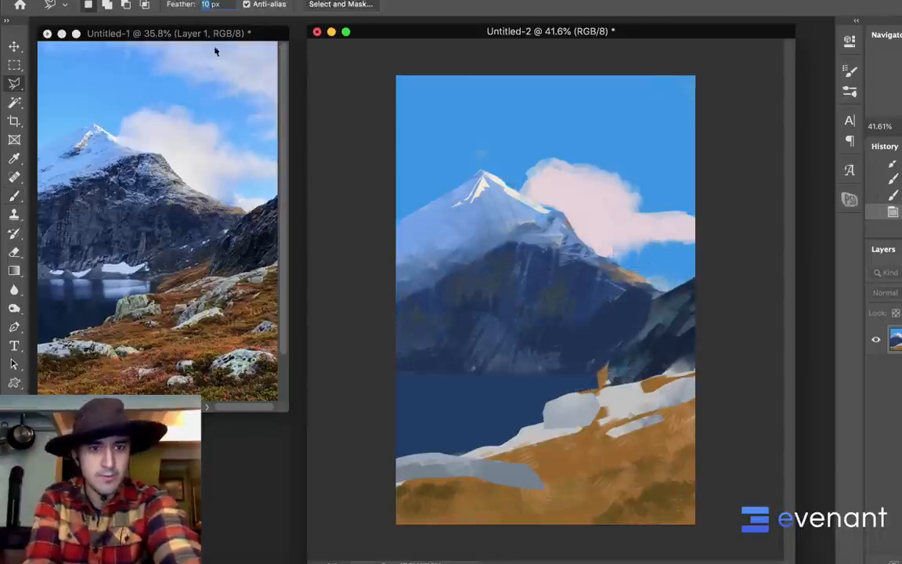
pyautogui.write('0')
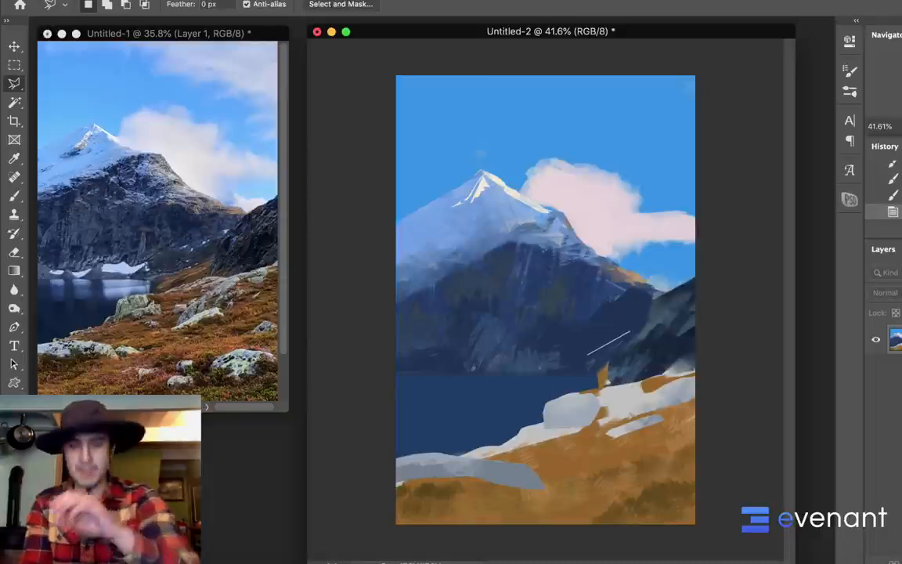
pyautogui.press('Escape')
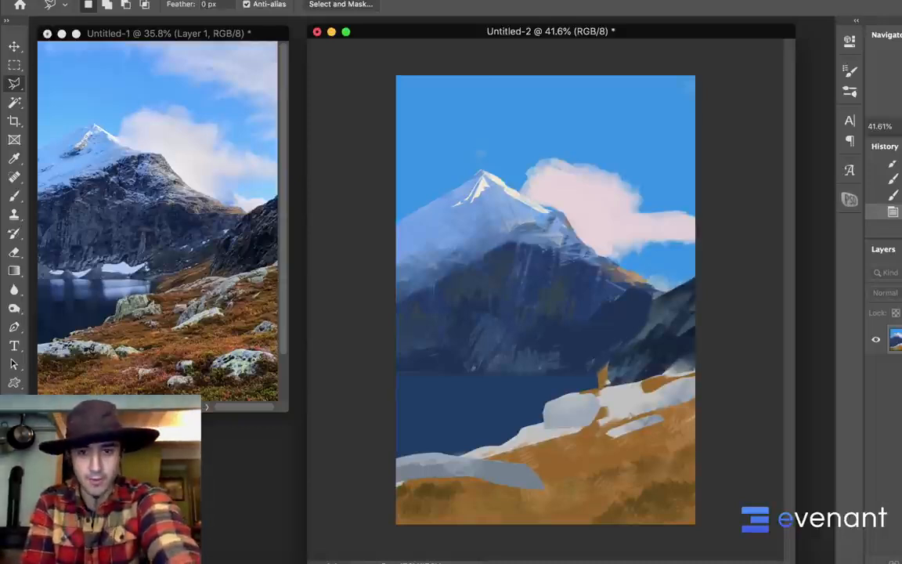
pyautogui.click(635, 340)
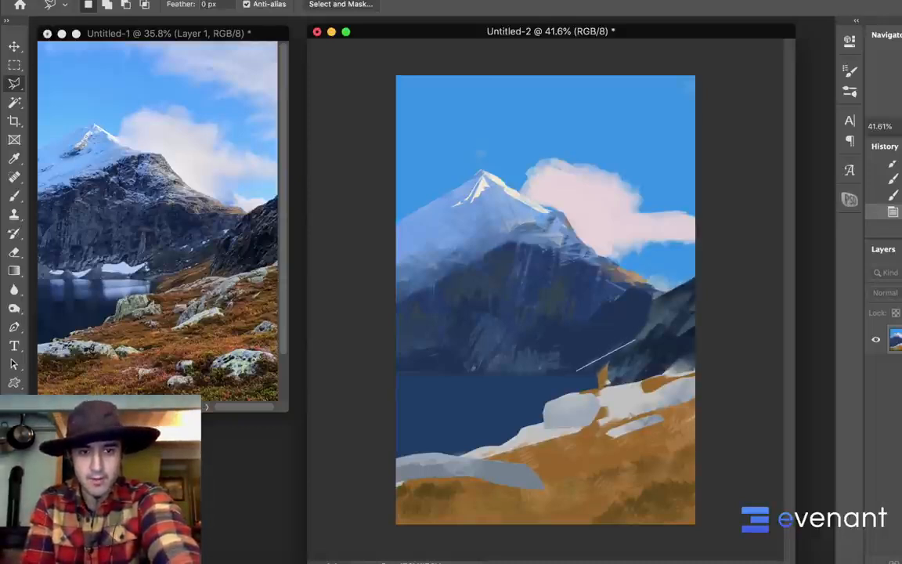
# Reduce the brush to 90 px, paint an orange slope below the dark right ridge, and extend it between the pale shoreline rocks
pyautogui.press('b')
pyautogui.rightClick(586, 321)
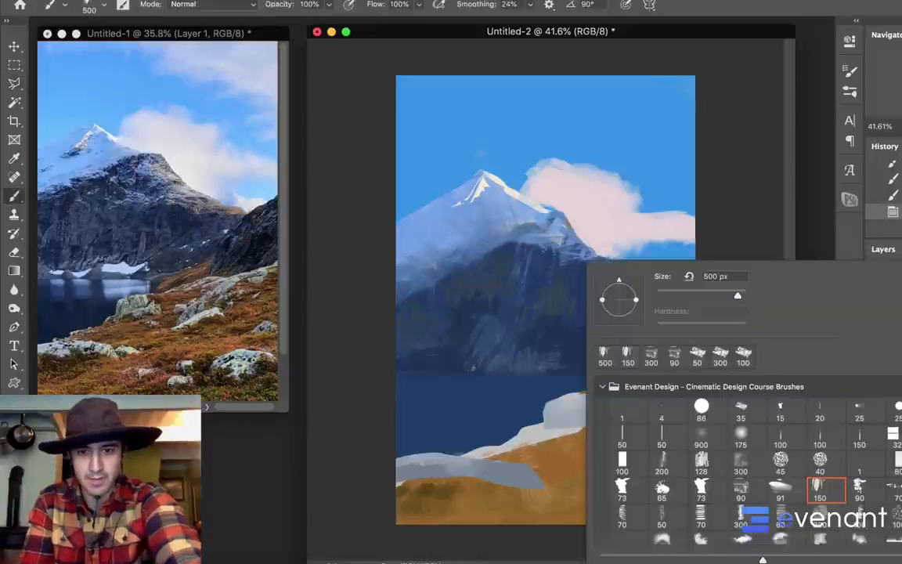
pyautogui.click(740, 211)
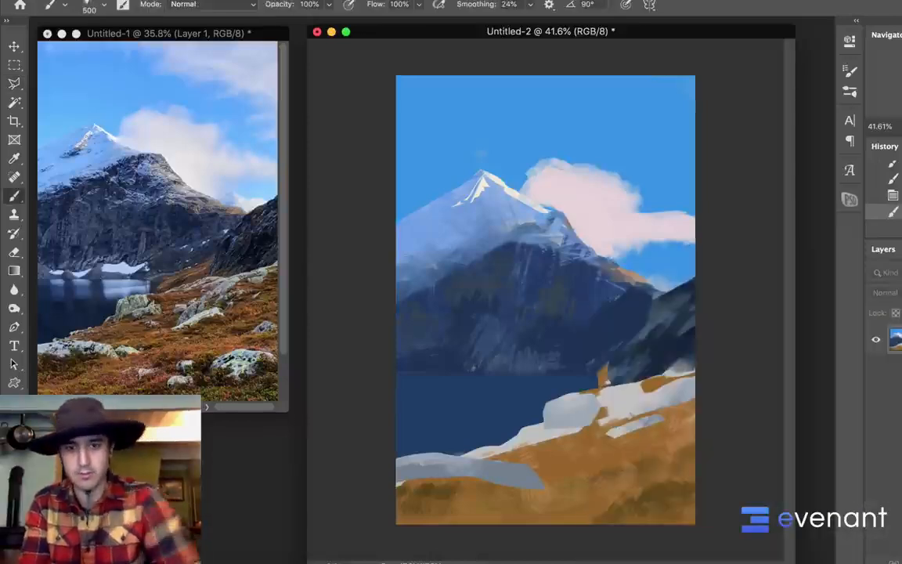
pyautogui.press('[')
pyautogui.press('[')
pyautogui.press('[')
pyautogui.press('[')
pyautogui.press('[')
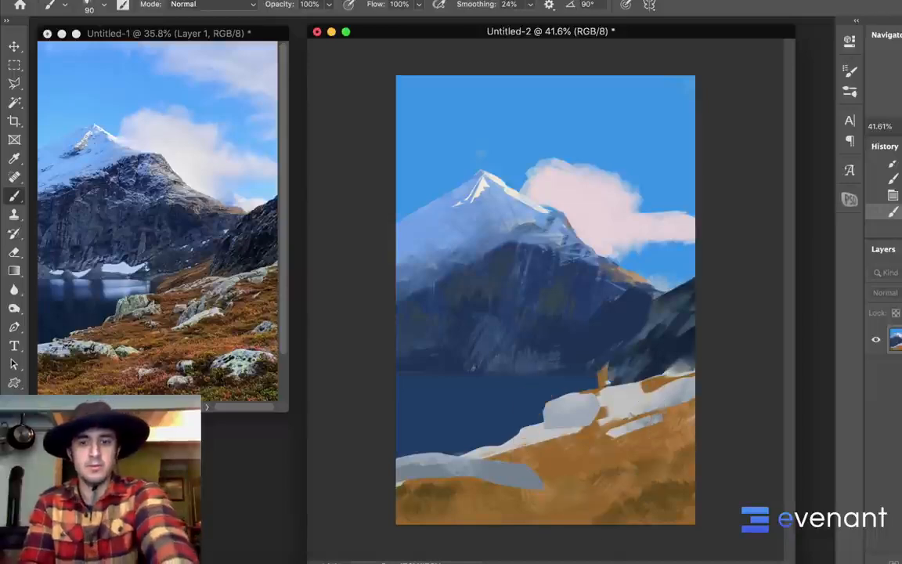
pyautogui.moveTo(602, 365)
pyautogui.mouseDown()
pyautogui.moveTo(590, 376)
pyautogui.moveTo(633, 352)
pyautogui.moveTo(629, 366)
pyautogui.moveTo(577, 371)
pyautogui.moveTo(585, 379)
pyautogui.mouseUp()
pyautogui.keyDown('alt'); pyautogui.click(560, 380); pyautogui.keyUp('alt')
pyautogui.keyDown('alt'); pyautogui.click(584, 357); pyautogui.keyUp('alt')
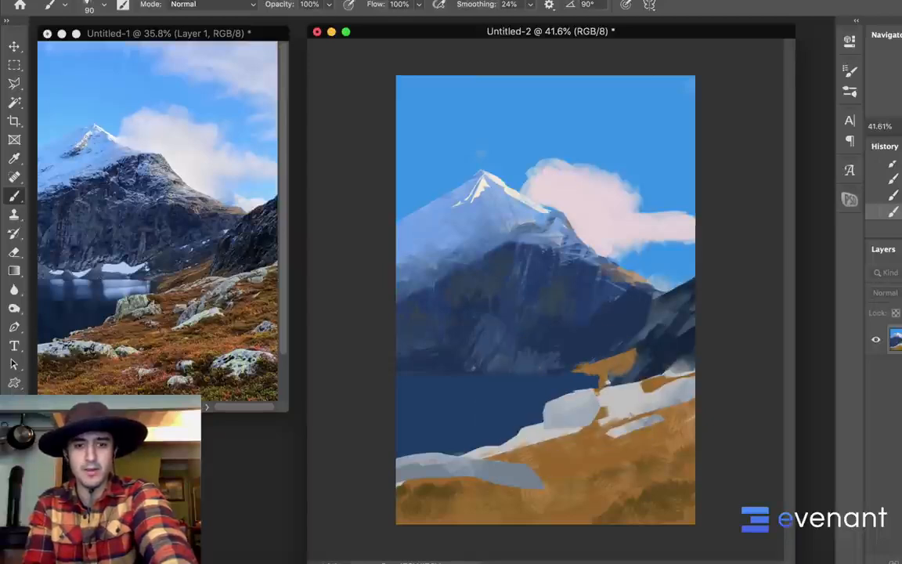
pyautogui.keyDown('alt'); pyautogui.click(601, 372); pyautogui.keyUp('alt')
pyautogui.moveTo(595, 388)
pyautogui.mouseDown()
pyautogui.moveTo(627, 395)
pyautogui.moveTo(600, 401)
pyautogui.mouseUp()
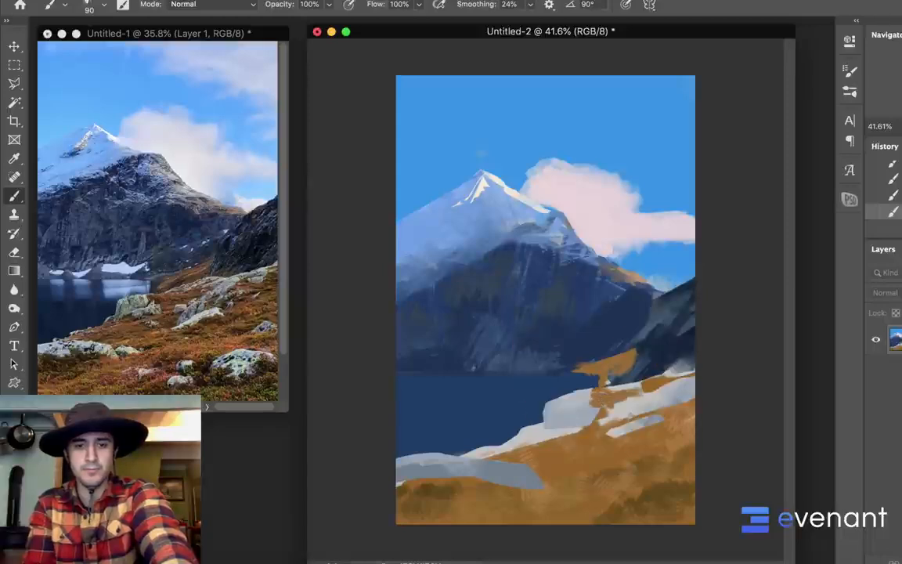
# Darken the foreground color to a deeper, less saturated brown and switch to the 35 px textured brush
pyautogui.press('n')
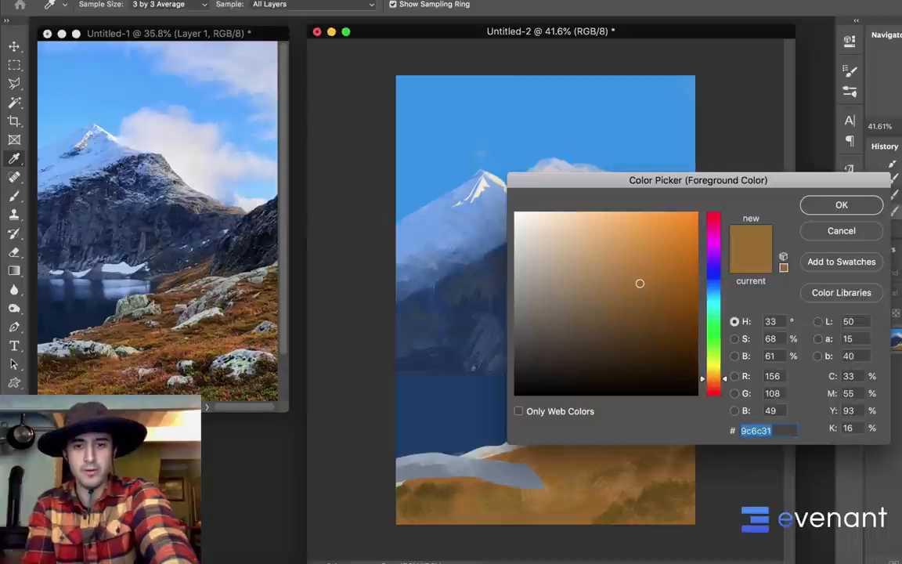
pyautogui.moveTo(640, 283); pyautogui.dragTo(612, 324)
pyautogui.press('Return')
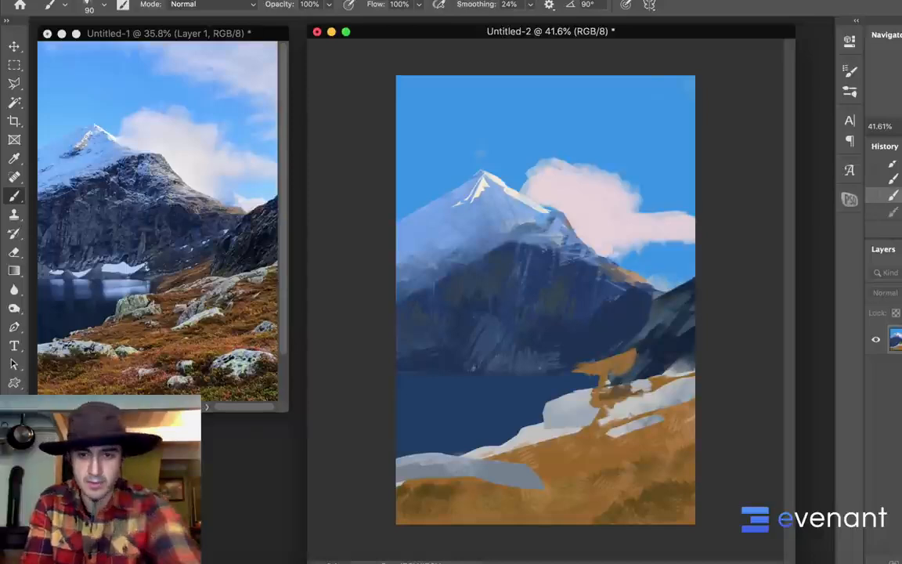
pyautogui.rightClick(579, 351)
pyautogui.click(778, 410)
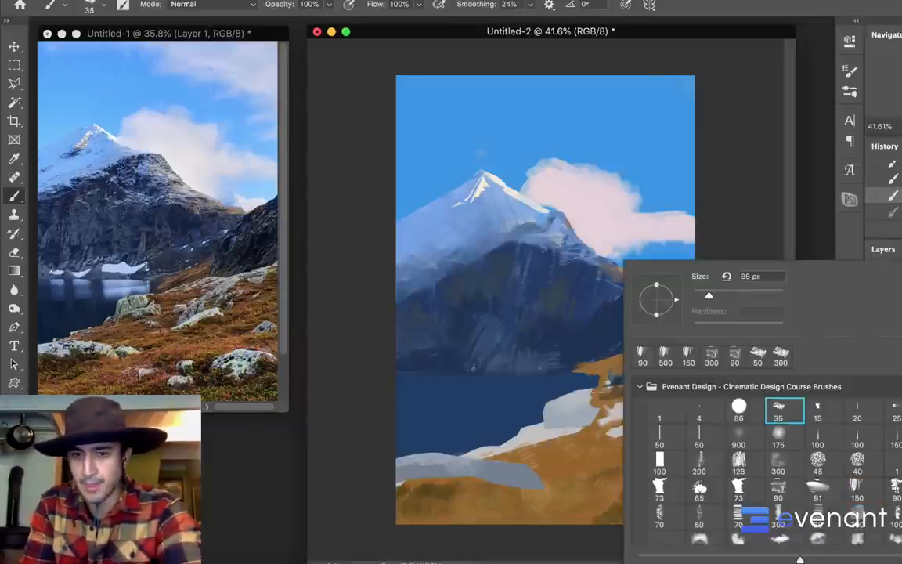
pyautogui.press('Return')
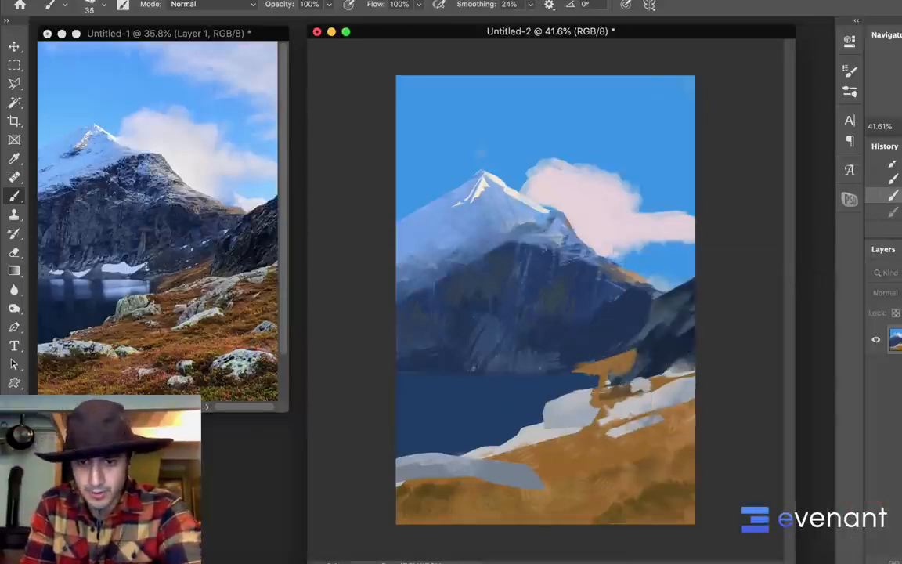
# Paint small brown accents and shadows among the pale rocks along the shoreline to break up their shapes
pyautogui.keyDown('alt'); pyautogui.click(583, 347); pyautogui.keyUp('alt')
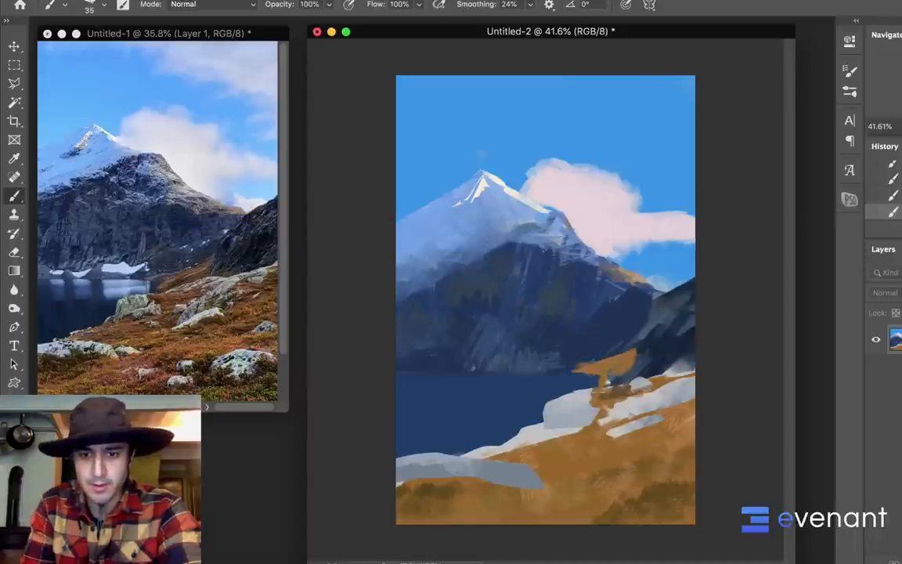
pyautogui.keyDown('alt'); pyautogui.click(544, 349); pyautogui.keyUp('alt')
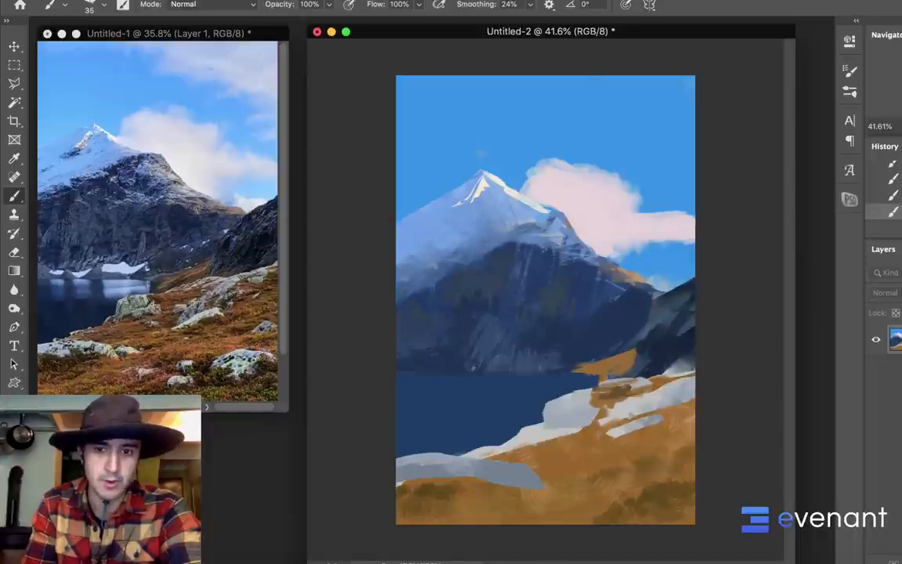
pyautogui.keyDown('alt'); pyautogui.click(618, 383); pyautogui.keyUp('alt')
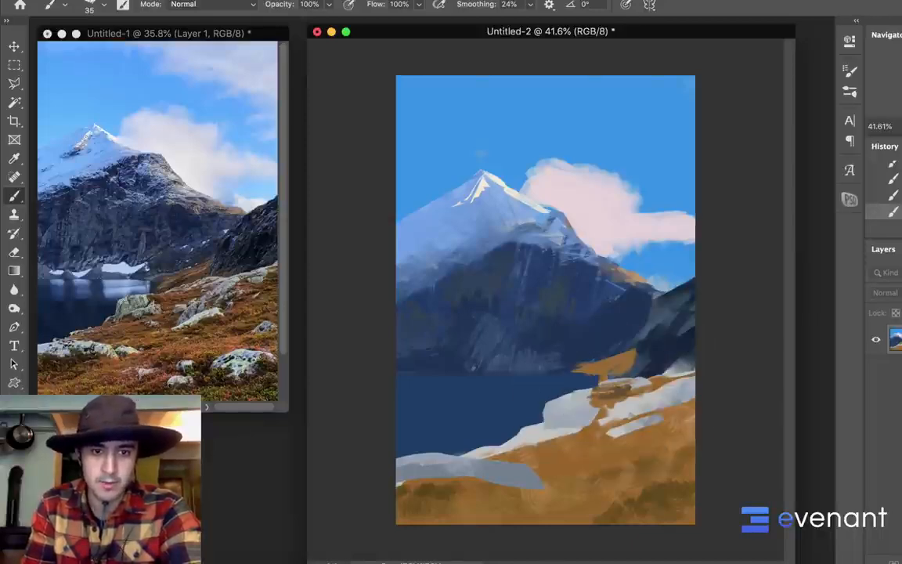
pyautogui.keyDown('alt'); pyautogui.click(605, 395); pyautogui.keyUp('alt')
pyautogui.moveTo(593, 400); pyautogui.dragTo(573, 412)
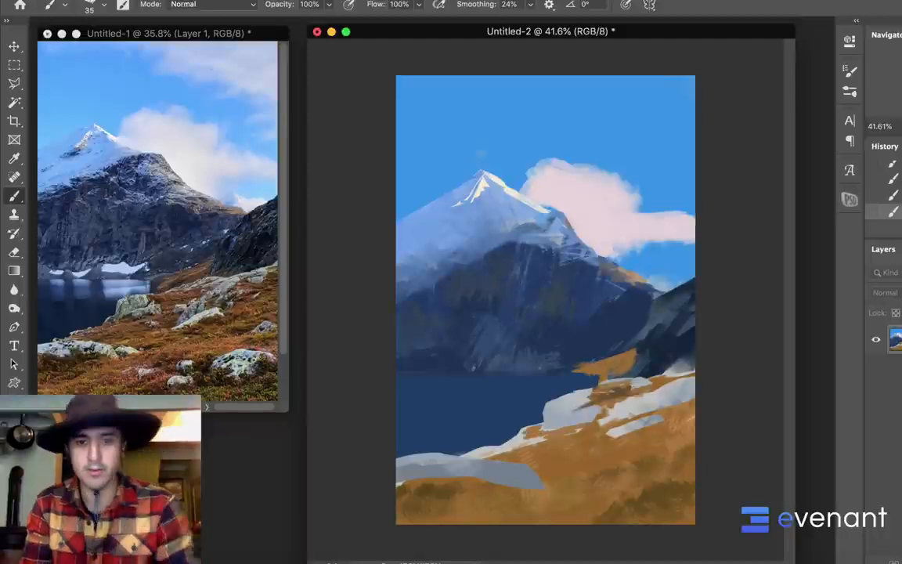
# Enlarge the brush to 125 px, cover the white shoreline strip with orange-brown, and blend darker brown across the lower foreground
pyautogui.press(']')
pyautogui.press(']')
pyautogui.press(']')
pyautogui.press(']')
pyautogui.press(']')
pyautogui.press(']')
pyautogui.press(']')
pyautogui.press(']')
pyautogui.press(']')
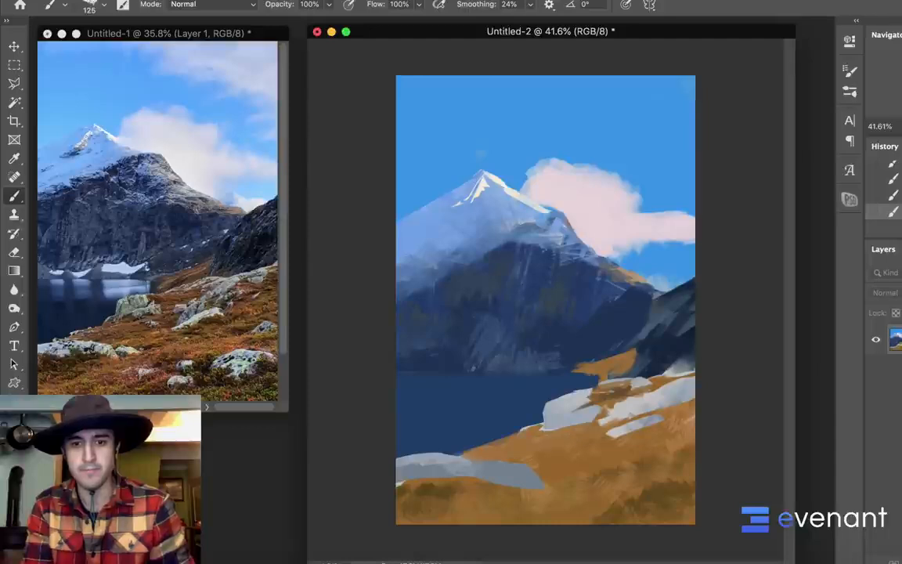
pyautogui.keyDown('alt'); pyautogui.click(441, 491); pyautogui.keyUp('alt')
pyautogui.moveTo(407, 501)
pyautogui.mouseDown()
pyautogui.moveTo(561, 518)
pyautogui.moveTo(628, 507)
pyautogui.moveTo(592, 507)
pyautogui.mouseUp()
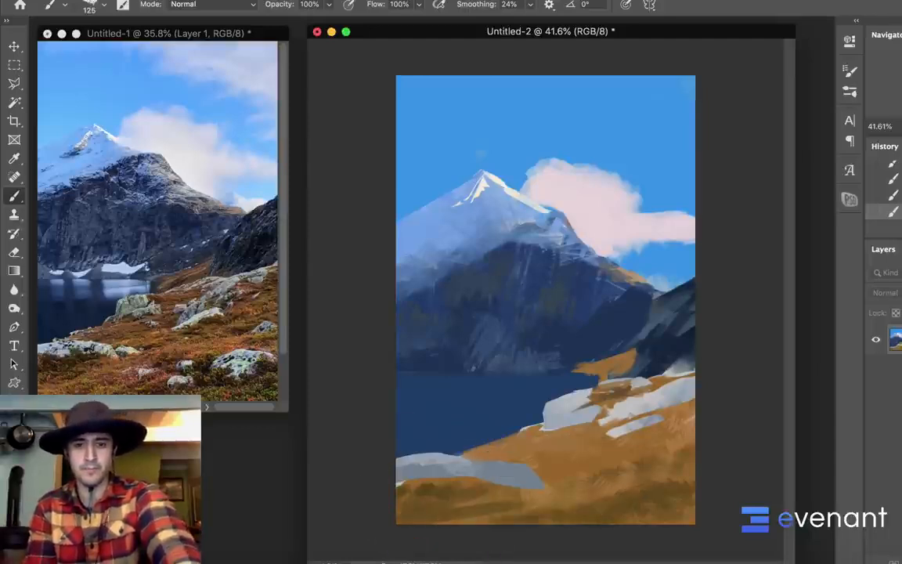
pyautogui.keyDown('alt'); pyautogui.click(614, 459); pyautogui.keyUp('alt')
pyautogui.moveTo(517, 511); pyautogui.dragTo(689, 466)
pyautogui.keyDown('alt'); pyautogui.click(564, 384); pyautogui.keyUp('alt')
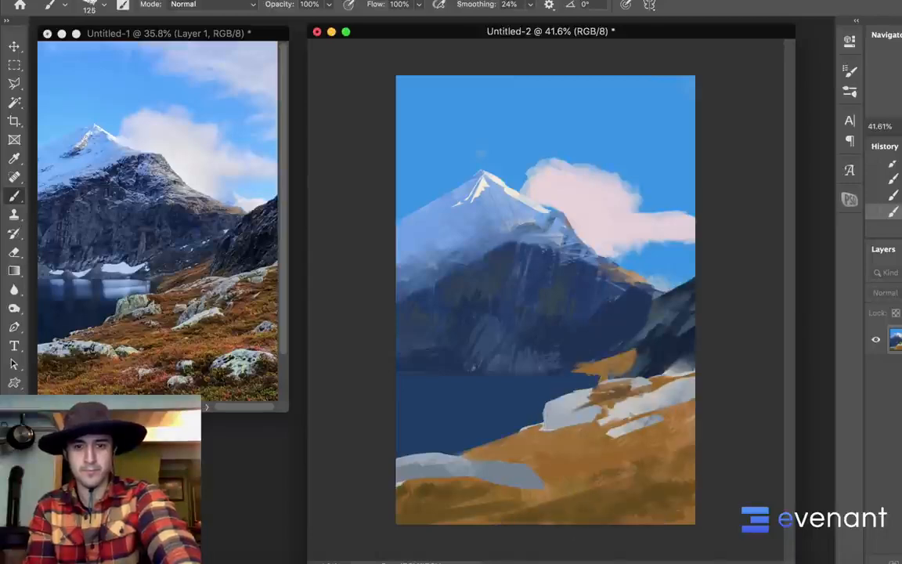
# Add darker brown strokes around and beneath the pale rocks on the right slope
pyautogui.keyDown('alt'); pyautogui.click(553, 356); pyautogui.keyUp('alt')
pyautogui.moveTo(548, 396)
pyautogui.mouseDown()
pyautogui.moveTo(625, 372)
pyautogui.moveTo(604, 367)
pyautogui.mouseUp()
pyautogui.moveTo(615, 441); pyautogui.dragTo(673, 427)
pyautogui.moveTo(576, 412); pyautogui.dragTo(623, 393)
pyautogui.moveTo(589, 434); pyautogui.dragTo(624, 428)
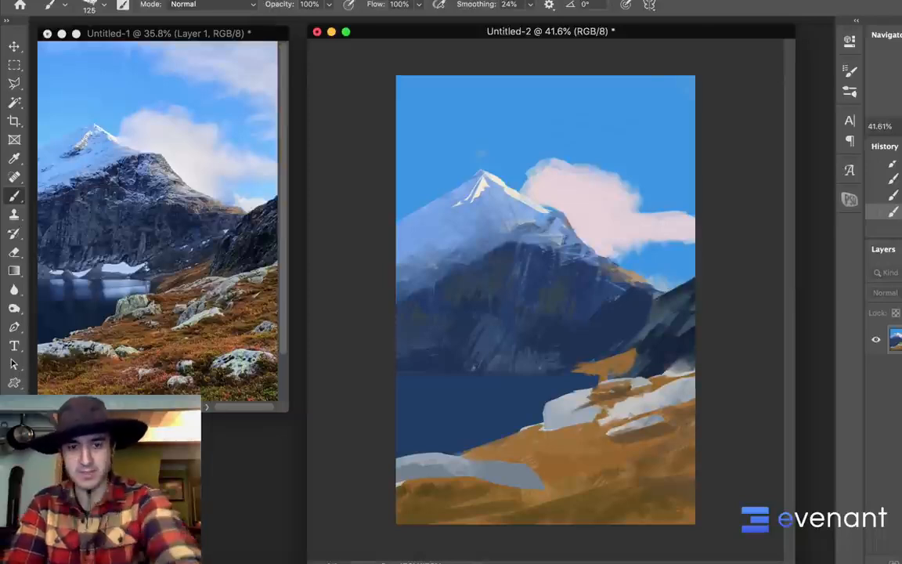
# Select the blue sky with the Magic Wand, sample the mountain's pale blue, and enlarge the brush to 600 px
pyautogui.press('w')
pyautogui.click(480, 152)
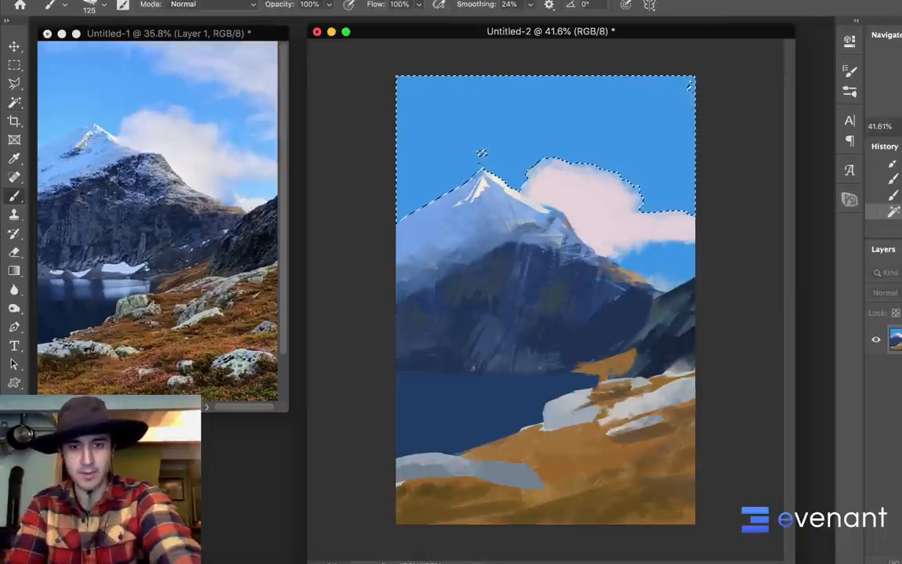
pyautogui.keyDown('alt'); pyautogui.click(455, 214); pyautogui.keyUp('alt')
pyautogui.press(']')
pyautogui.press(']')
pyautogui.press(']')
pyautogui.press(']')
pyautogui.press(']')
pyautogui.press(']')
pyautogui.press(']')
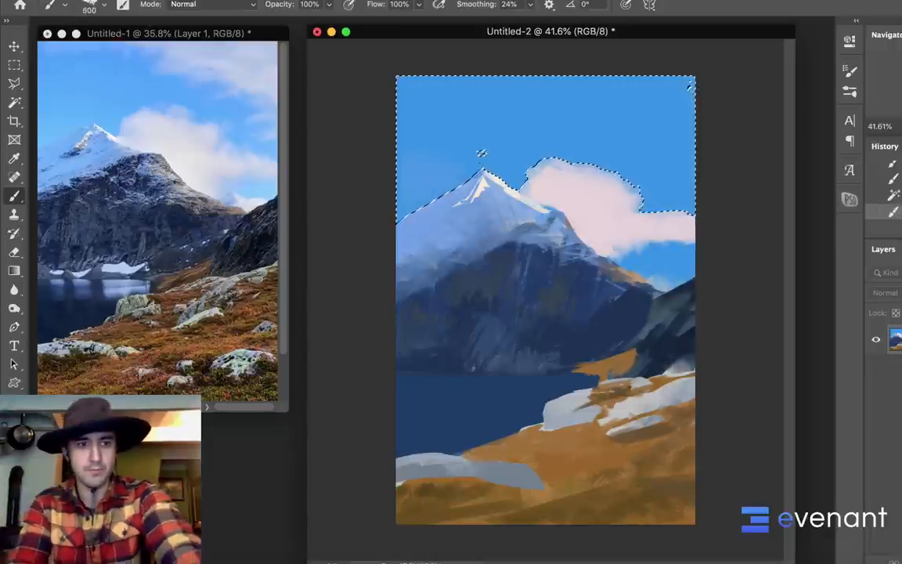
# Paint paler blue into the selected sky around the mountain peak, and clear the selection
pyautogui.click(11, 468)
pyautogui.click(713, 272)
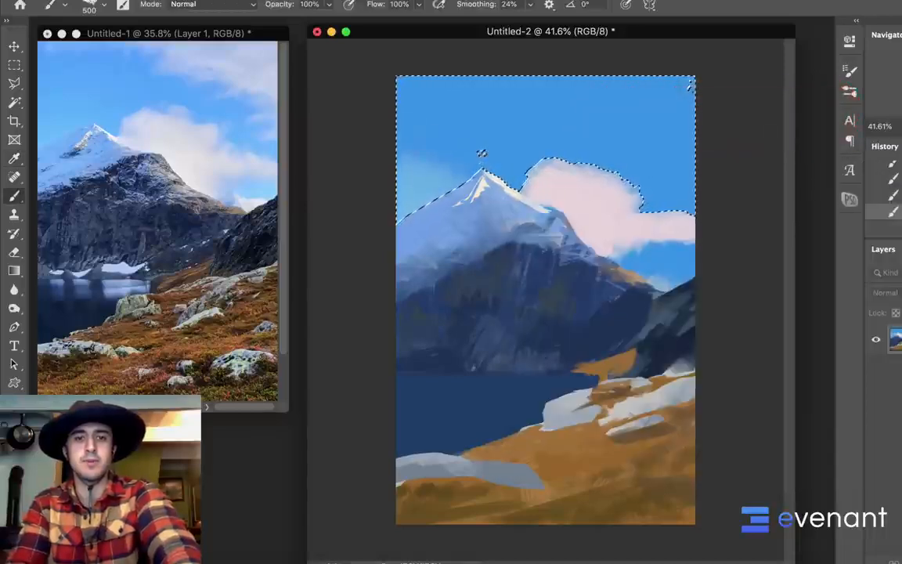
pyautogui.moveTo(482, 154)
pyautogui.mouseDown()
pyautogui.moveTo(513, 158)
pyautogui.moveTo(520, 145)
pyautogui.mouseUp()
pyautogui.press('super+d')
# Extend the paler blue above the peak, and paint a pale pink cloud across the sky's upper right corner
pyautogui.keyDown('alt'); pyautogui.click(479, 137); pyautogui.keyUp('alt')
pyautogui.moveTo(462, 121)
pyautogui.mouseDown()
pyautogui.moveTo(509, 130)
pyautogui.moveTo(490, 117)
pyautogui.moveTo(540, 141)
pyautogui.mouseUp()
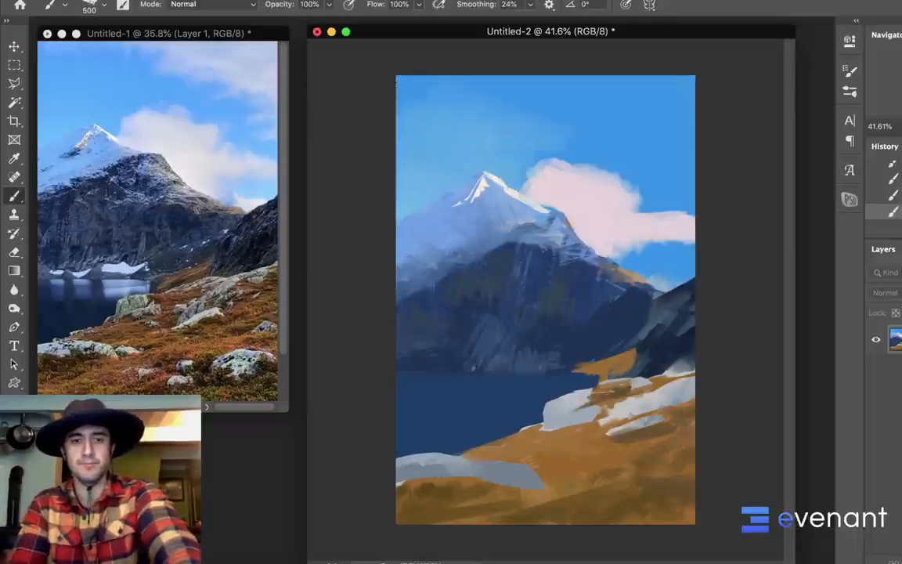
pyautogui.moveTo(523, 77)
pyautogui.mouseDown()
pyautogui.moveTo(656, 94)
pyautogui.moveTo(648, 113)
pyautogui.moveTo(672, 86)
pyautogui.moveTo(691, 86)
pyautogui.moveTo(684, 163)
pyautogui.mouseUp()
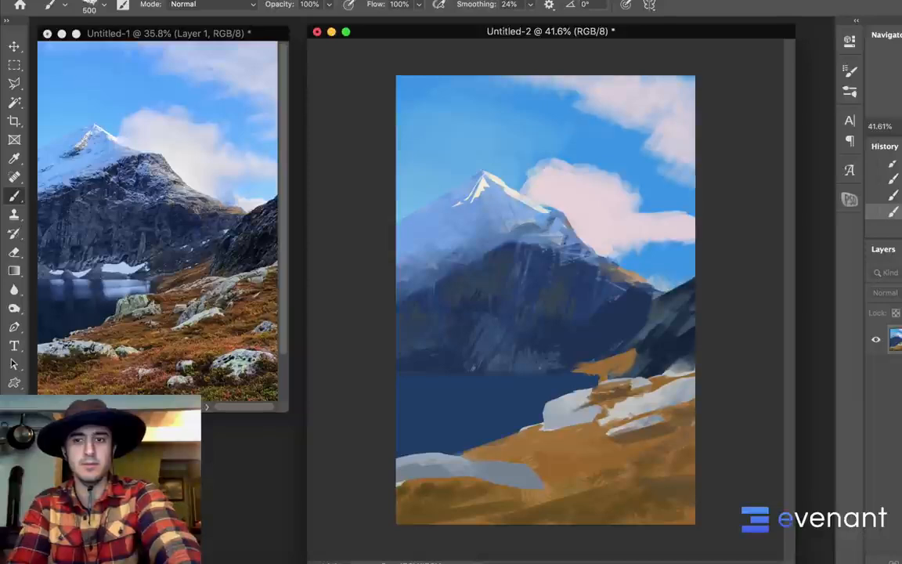
pyautogui.moveTo(541, 89); pyautogui.dragTo(581, 121)
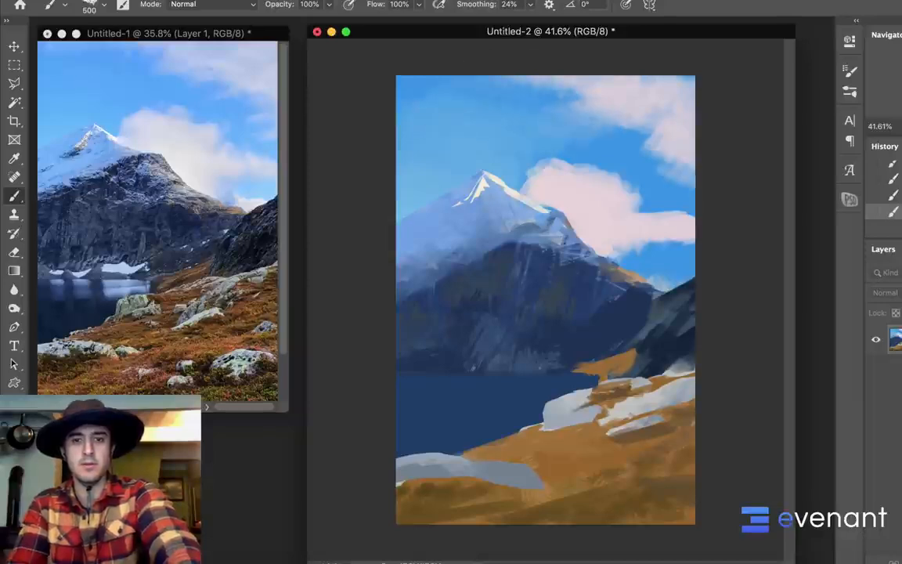
# With the Mixer Brush's 45 px tip enlarged to 250 px, soften the central cloud's left edge beside the peak
pyautogui.hotkey('shift', 'b')
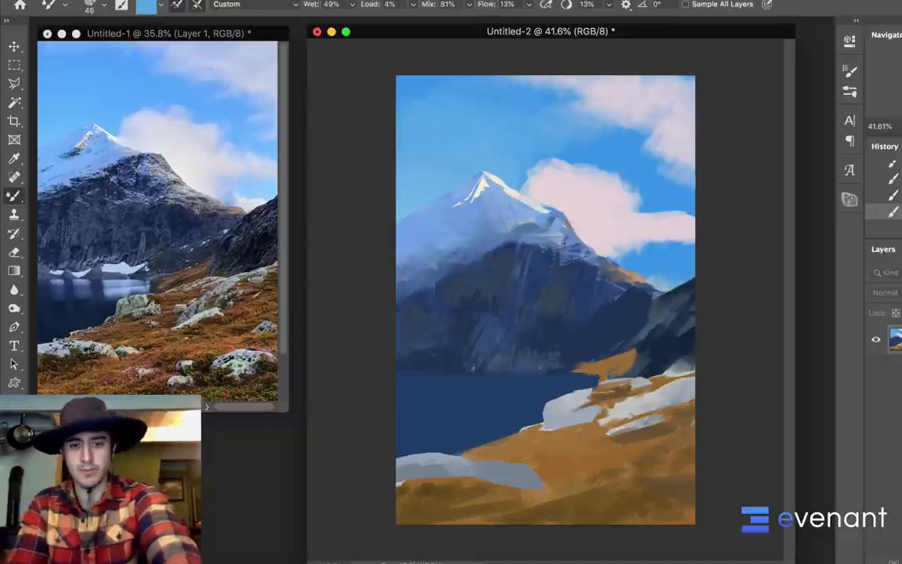
pyautogui.rightClick(526, 130)
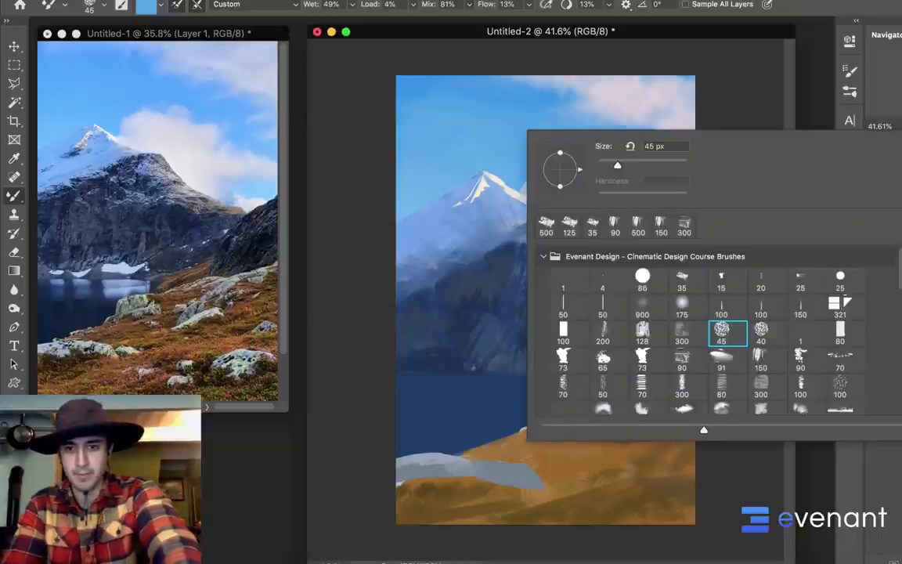
pyautogui.press('Return')
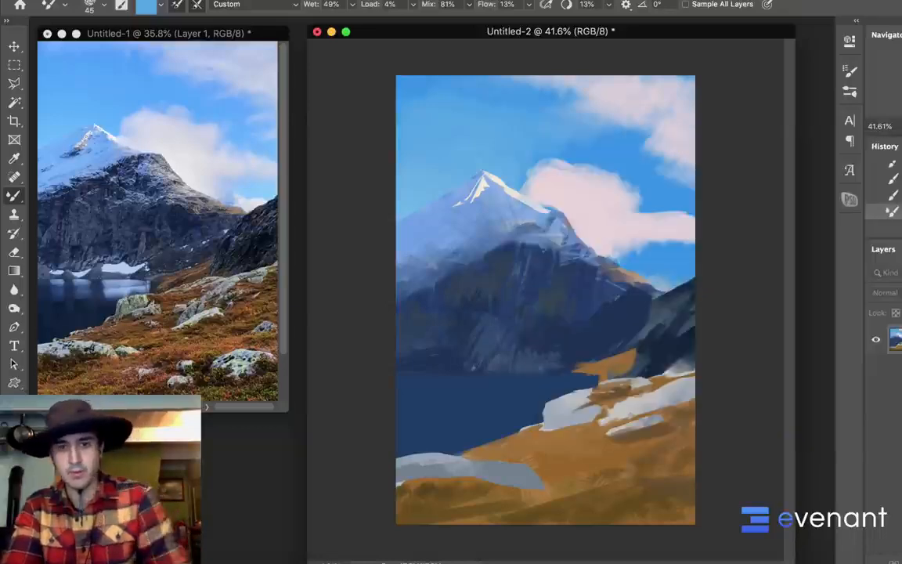
pyautogui.press(']')
pyautogui.press(']')
pyautogui.press(']')
pyautogui.press(']')
pyautogui.press(']')
pyautogui.press(']')
pyautogui.press(']')
pyautogui.press(']')
pyautogui.press(']')
pyautogui.press(']')
pyautogui.press(']')
pyautogui.keyDown('alt'); pyautogui.click(578, 182); pyautogui.keyUp('alt')
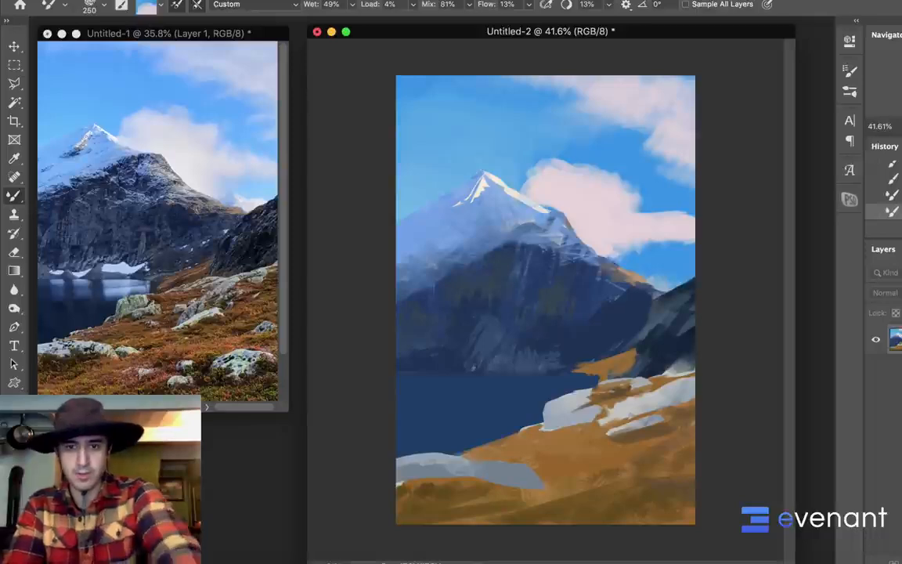
pyautogui.moveTo(525, 180)
pyautogui.mouseDown()
pyautogui.moveTo(546, 161)
pyautogui.moveTo(582, 165)
pyautogui.moveTo(546, 151)
pyautogui.moveTo(534, 165)
pyautogui.mouseUp()
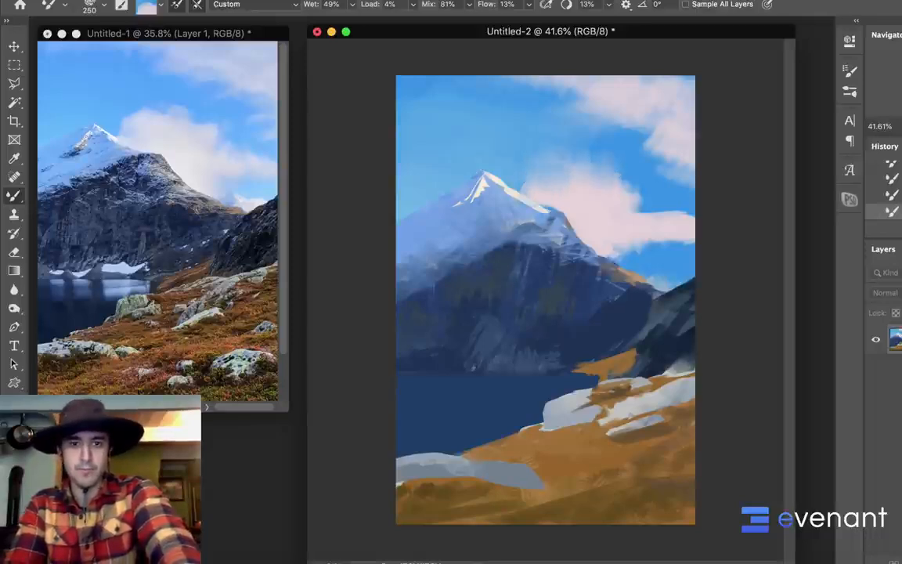
# Blend the upper edge and body of the central pink cloud into the surrounding blue sky
pyautogui.keyDown('alt'); pyautogui.click(581, 193); pyautogui.keyUp('alt')
pyautogui.keyDown('alt'); pyautogui.click(541, 167); pyautogui.keyUp('alt')
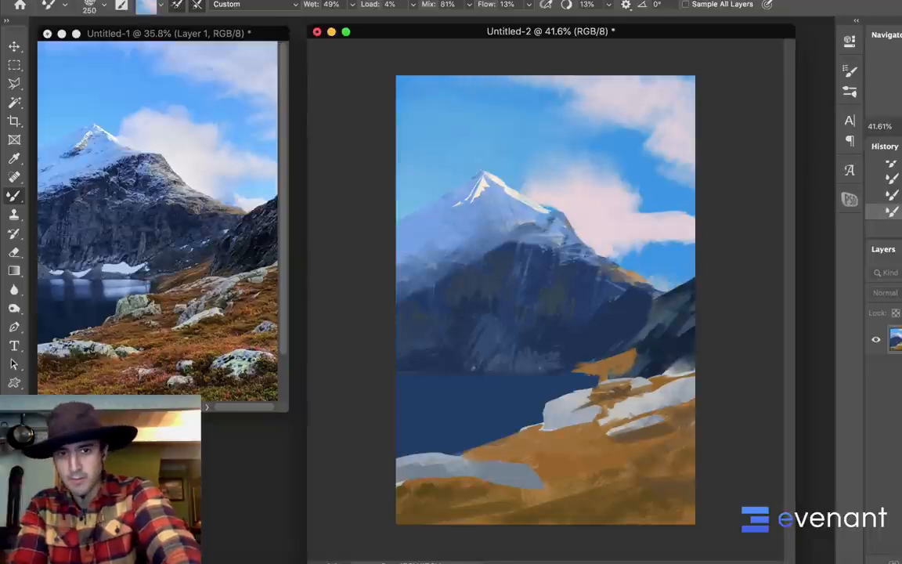
pyautogui.keyDown('alt'); pyautogui.click(573, 176); pyautogui.keyUp('alt')
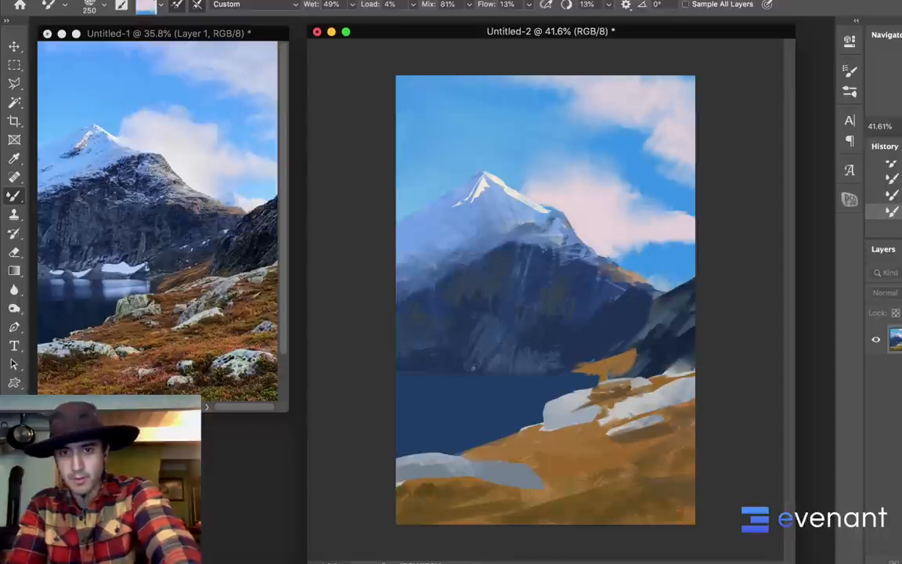
pyautogui.keyDown('alt'); pyautogui.click(583, 150); pyautogui.keyUp('alt')
pyautogui.moveTo(576, 211)
pyautogui.mouseDown()
pyautogui.moveTo(594, 221)
pyautogui.moveTo(599, 208)
pyautogui.mouseUp()
# Choose the 91 px mixer tip, enlarge it to 500 px, and smudge both clouds softly into the sky
pyautogui.rightClick(620, 189)
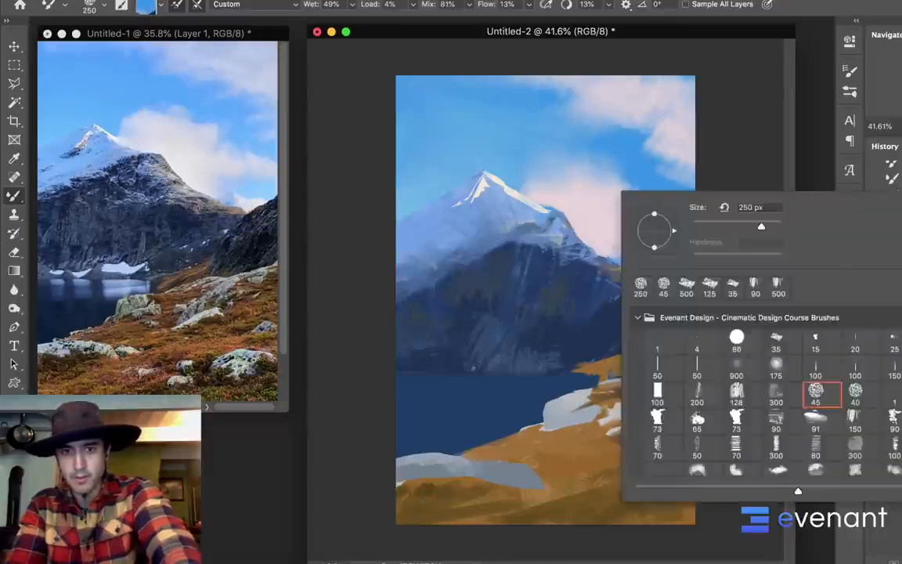
pyautogui.click(742, 447)
pyautogui.click(815, 420)
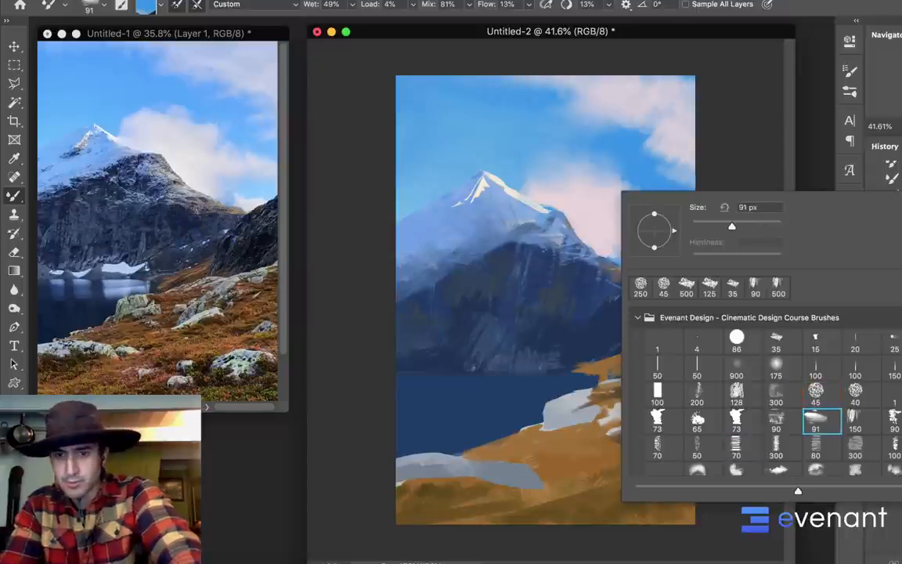
pyautogui.press('Return')
pyautogui.press(']')
pyautogui.press(']')
pyautogui.press(']')
pyautogui.press(']')
pyautogui.press(']')
pyautogui.press(']')
pyautogui.press(']')
pyautogui.press(']')
pyautogui.press(']')
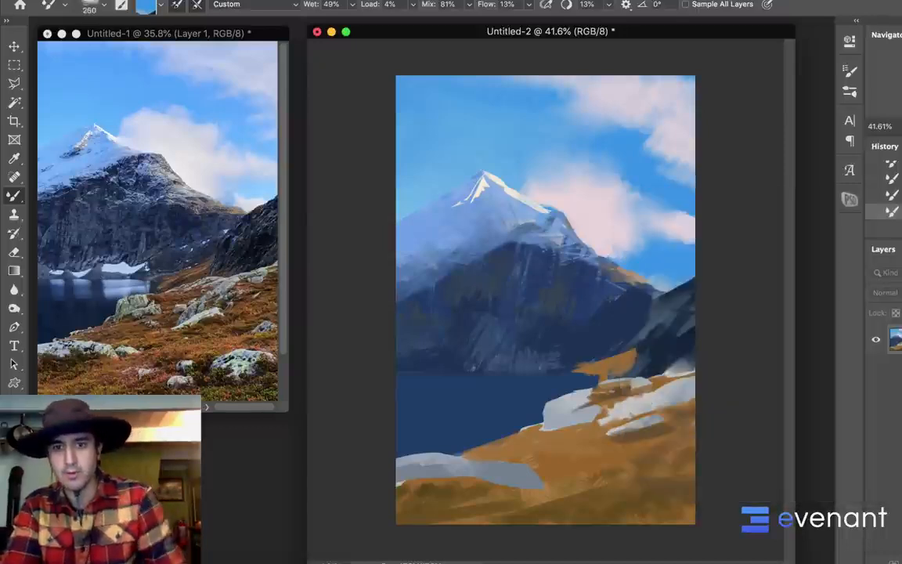
pyautogui.moveTo(597, 175)
pyautogui.mouseDown()
pyautogui.moveTo(571, 170)
pyautogui.moveTo(534, 141)
pyautogui.moveTo(546, 123)
pyautogui.moveTo(591, 124)
pyautogui.moveTo(634, 151)
pyautogui.moveTo(627, 98)
pyautogui.mouseUp()
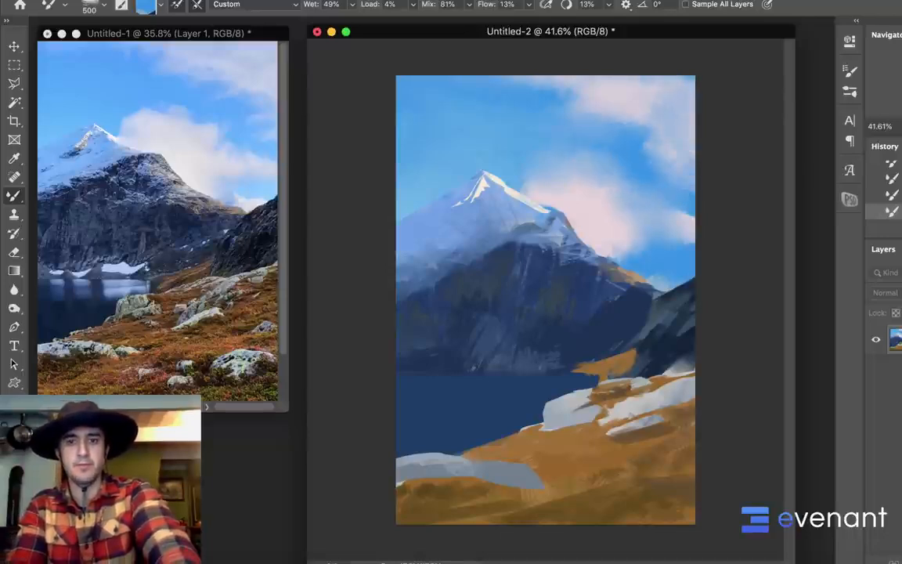
pyautogui.moveTo(511, 84)
pyautogui.mouseDown()
pyautogui.moveTo(584, 82)
pyautogui.moveTo(523, 81)
pyautogui.mouseUp()
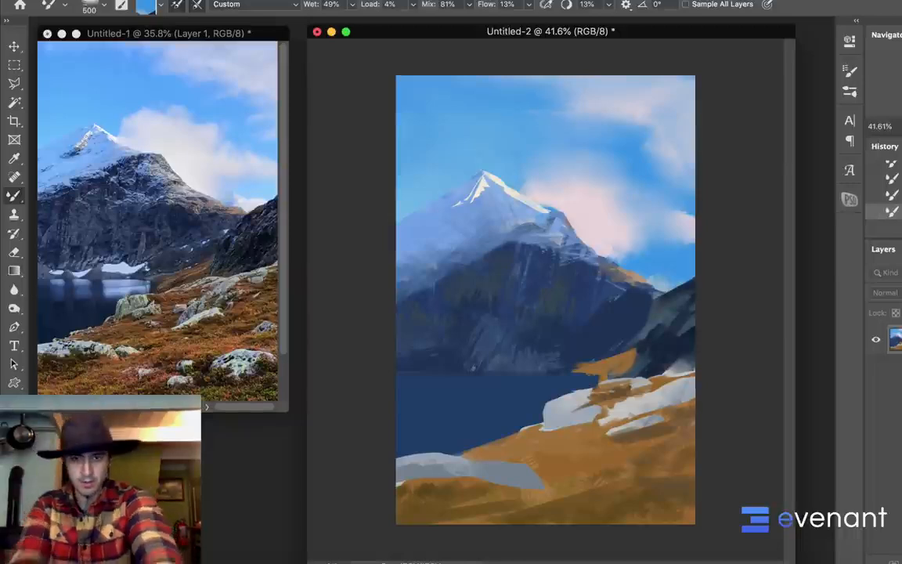
# Outline a narrow, wavy snow patch with the Lasso at the foot of the mountain, above the lake
pyautogui.hotkey('shift', 'b')
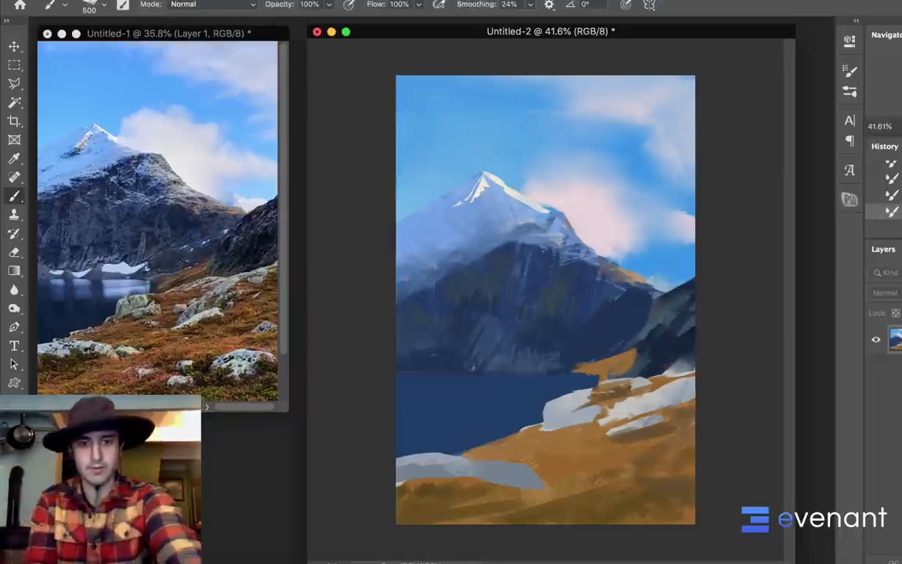
pyautogui.rightClick(553, 259)
pyautogui.press('Escape')
pyautogui.press('l')
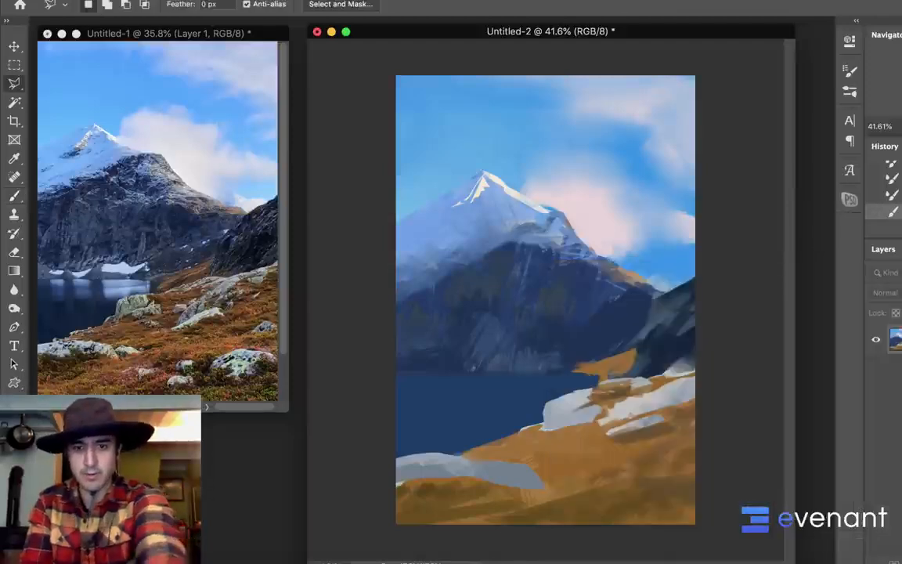
pyautogui.hotkey('shift', 'l')
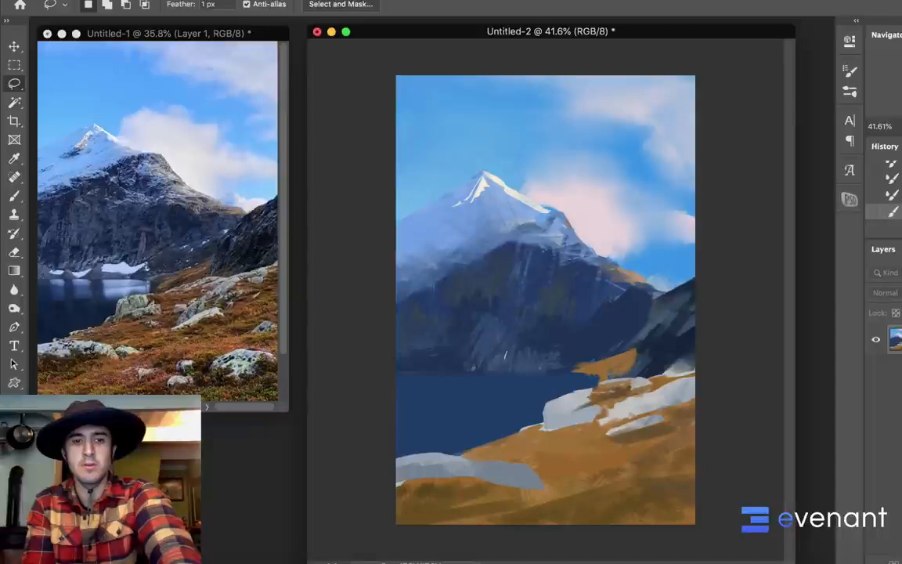
pyautogui.moveTo(505, 354)
pyautogui.mouseDown()
pyautogui.moveTo(544, 362)
pyautogui.moveTo(568, 349)
pyautogui.moveTo(507, 353)
pyautogui.mouseUp()
# Fill the outlined snow patch with pale lavender-white using the 500 px brush, and clear the selection
pyautogui.press('b')
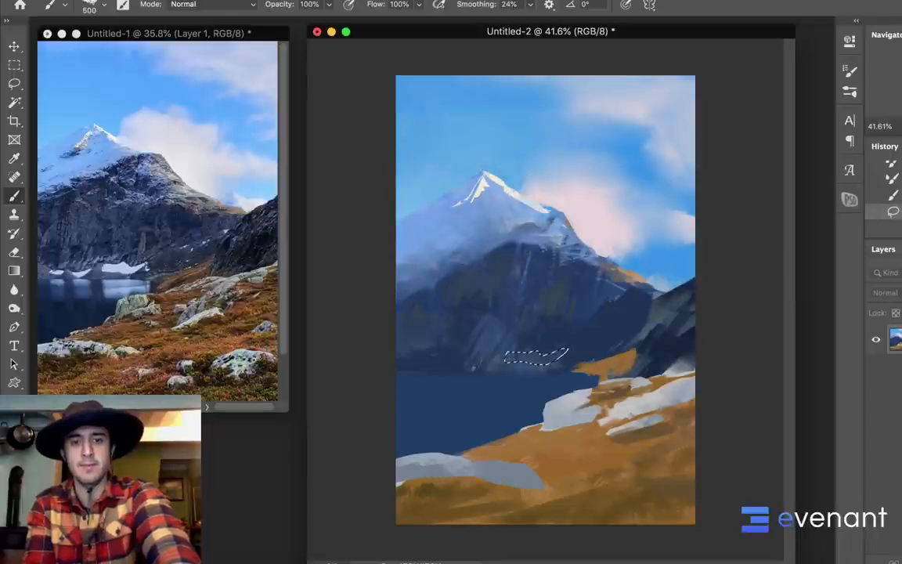
pyautogui.moveTo(513, 358); pyautogui.dragTo(558, 356)
pyautogui.moveTo(558, 357); pyautogui.dragTo(515, 359)
pyautogui.moveTo(516, 357); pyautogui.dragTo(562, 353)
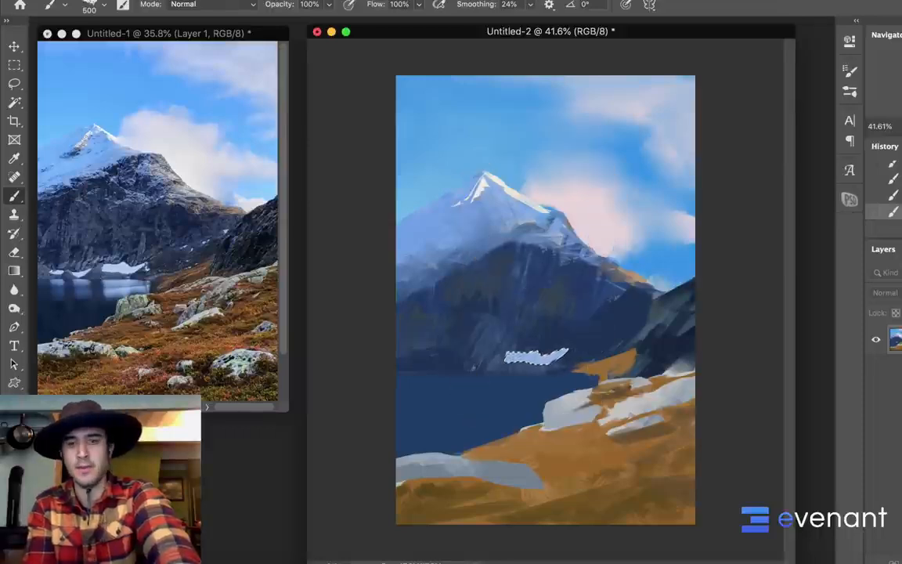
pyautogui.press('l')
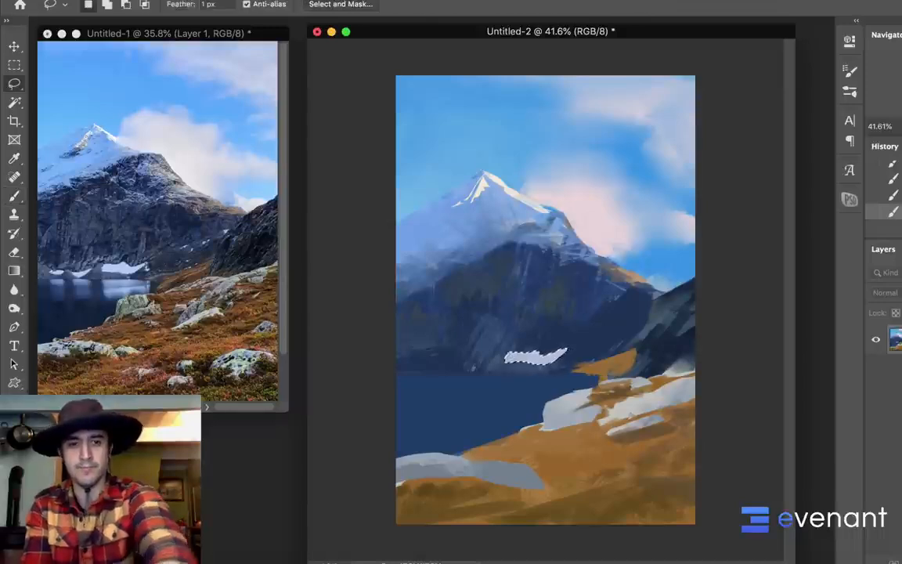
pyautogui.press('b')
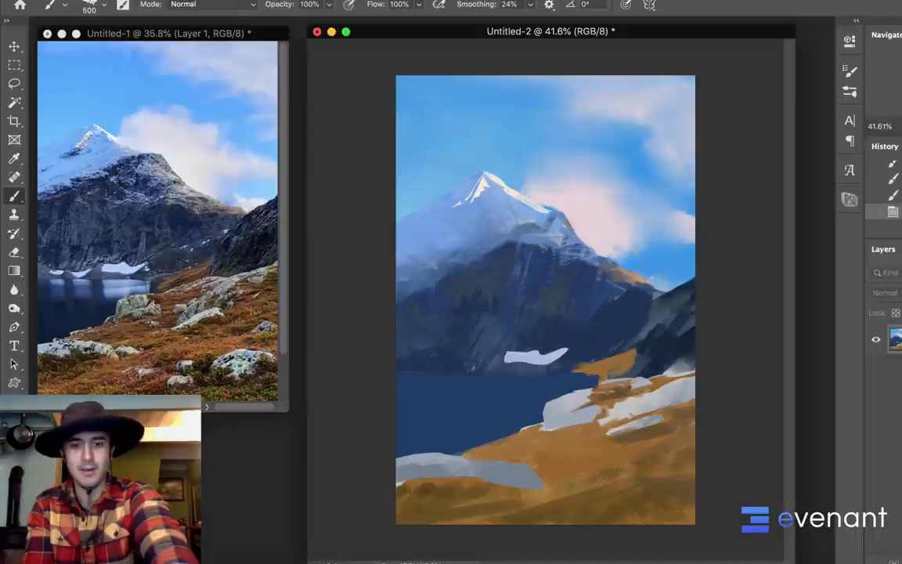
# Outline two smaller snow patches left of the first, fill them with the same pale colour, and deselect
pyautogui.press('l')
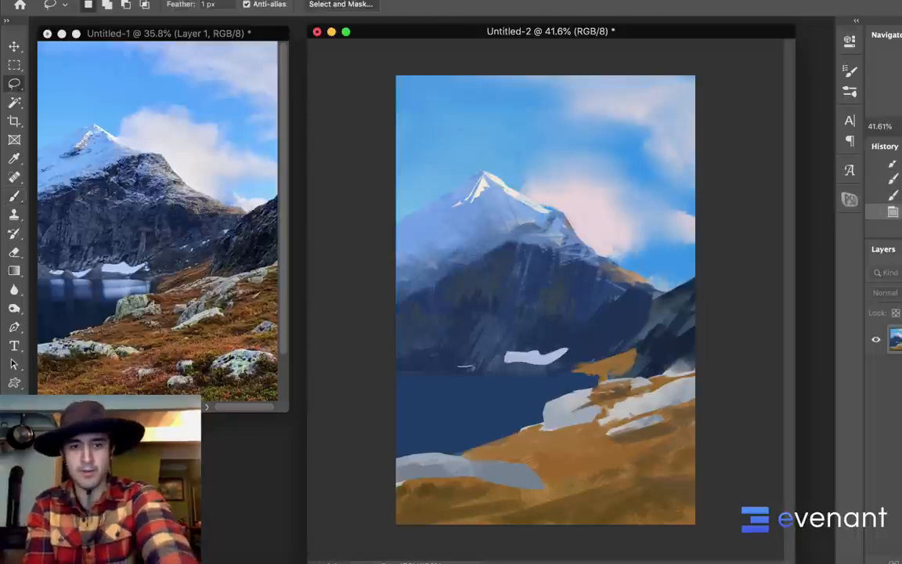
pyautogui.moveTo(460, 368); pyautogui.dragTo(485, 360)
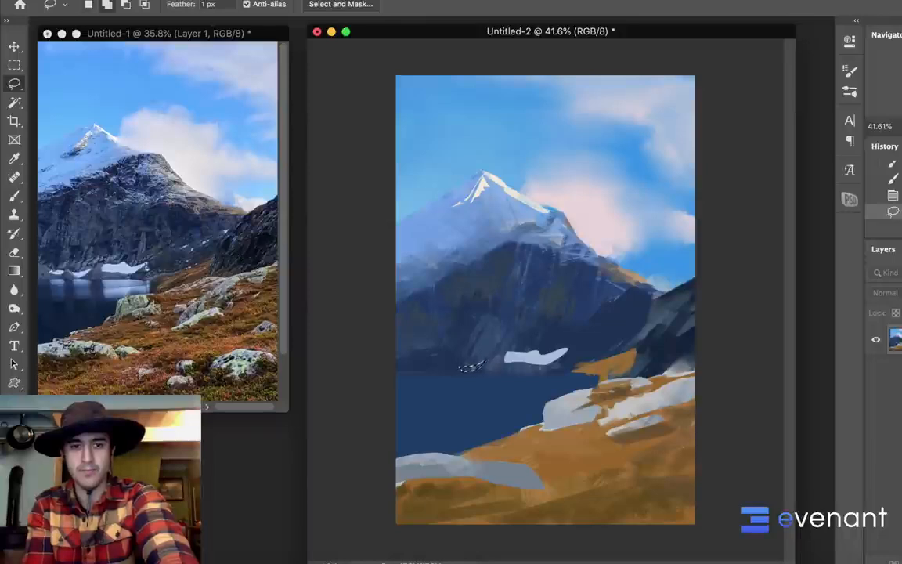
pyautogui.moveTo(421, 363)
pyautogui.mouseDown()
pyautogui.moveTo(482, 365)
pyautogui.moveTo(427, 362)
pyautogui.mouseUp()
pyautogui.press('b')
pyautogui.keyDown('alt'); pyautogui.click(524, 357); pyautogui.keyUp('alt')
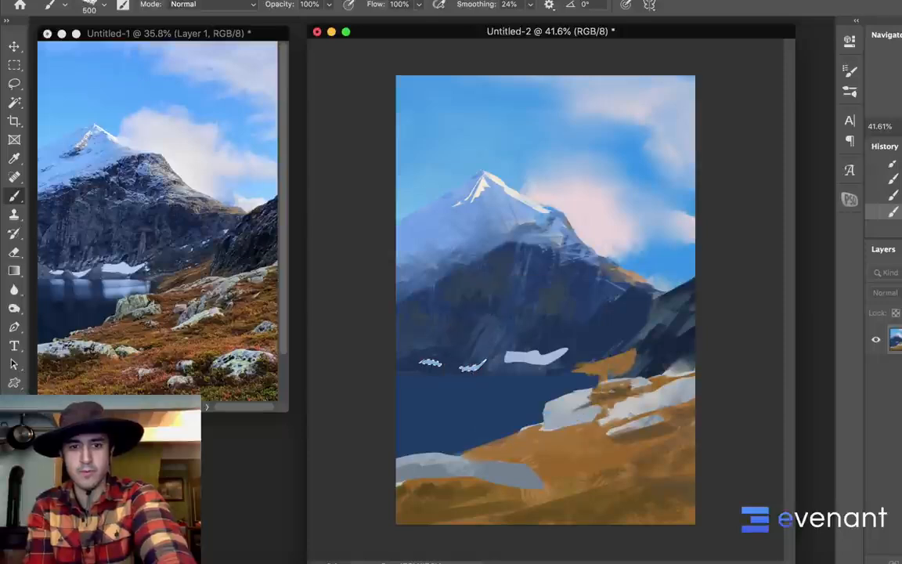
pyautogui.hotkey('ctrl', 'd')
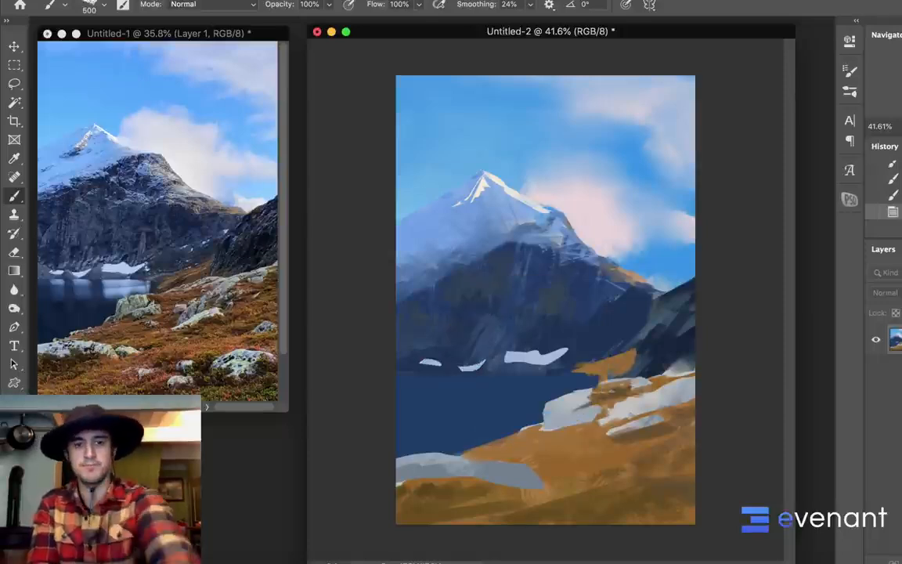
# Reduce the brush to 50 px and paint a small pale reflection on the lake beneath the leftmost snow patch
pyautogui.press('[')
pyautogui.press('[')
pyautogui.press('[')
pyautogui.press('[')
pyautogui.press('[')
pyautogui.press('[')
pyautogui.press('[')
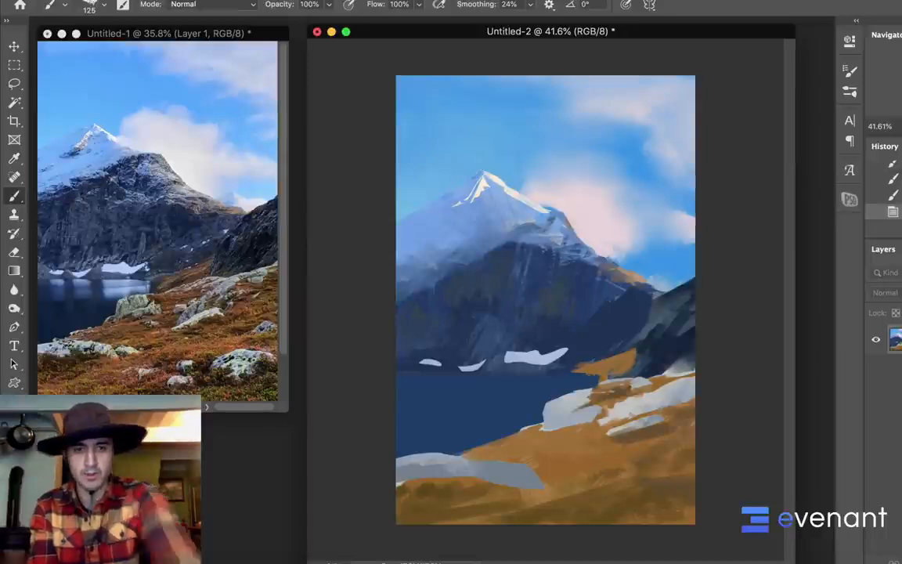
pyautogui.press('[')
pyautogui.press('[')
pyautogui.press('[')
pyautogui.press('[')
pyautogui.press('[')
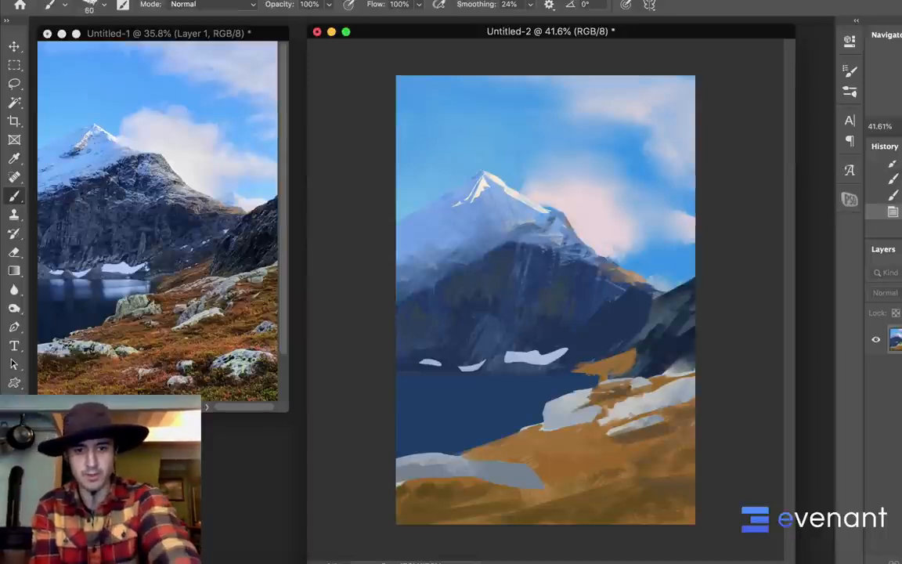
pyautogui.press('[')
pyautogui.moveTo(421, 374); pyautogui.dragTo(434, 374)
pyautogui.moveTo(421, 375); pyautogui.dragTo(435, 376)
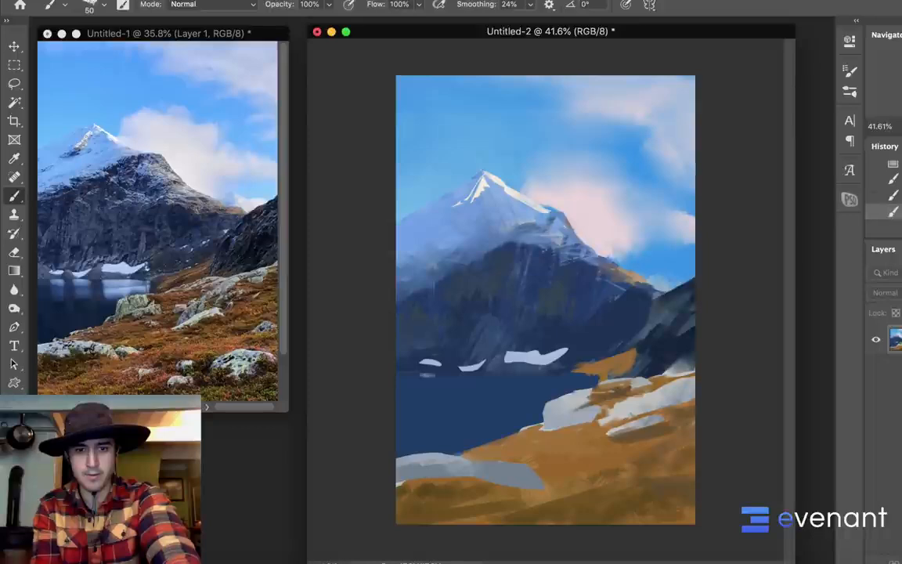
# Paint a thin pale waterline with a 35 px brush along the lake's far shore, undoing the unwanted strokes
pyautogui.press('[')
pyautogui.press('[')
pyautogui.press('[')
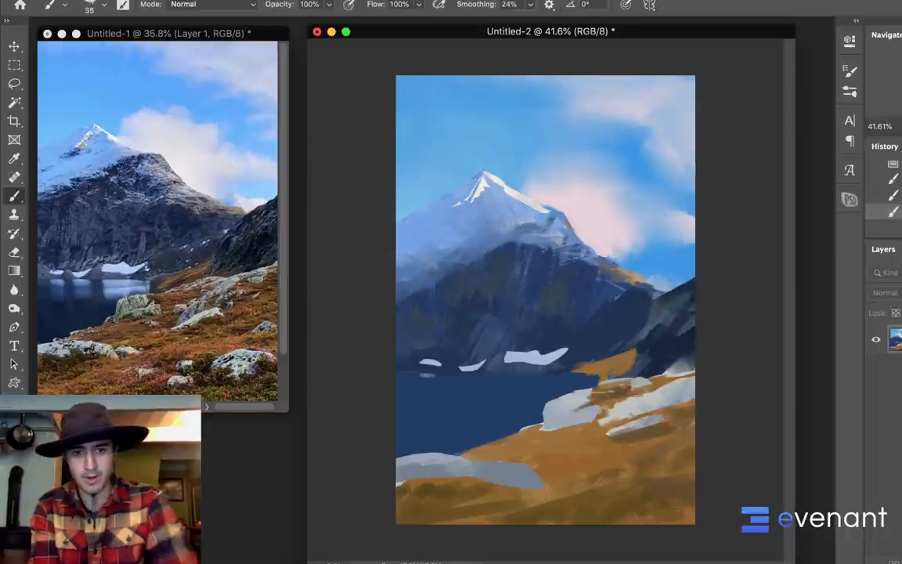
pyautogui.moveTo(399, 374); pyautogui.dragTo(489, 373)
pyautogui.moveTo(563, 372); pyautogui.dragTo(471, 376)
pyautogui.press('super+z')
pyautogui.press('super+z')
pyautogui.keyDown('alt'); pyautogui.click(473, 373); pyautogui.keyUp('alt')
pyautogui.press('super+z')
pyautogui.moveTo(551, 374); pyautogui.dragTo(574, 374)
pyautogui.keyDown('alt'); pyautogui.click(508, 373); pyautogui.keyUp('alt')
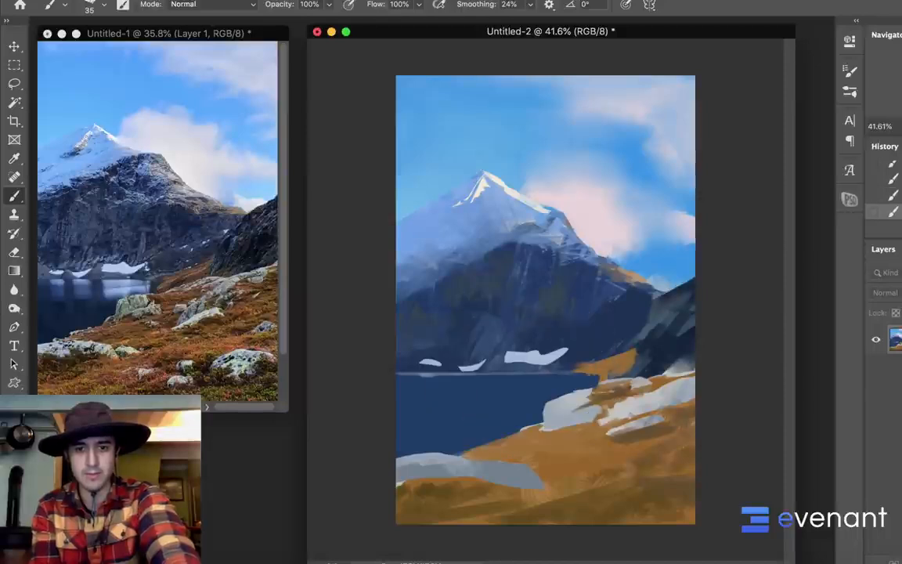
# Enlarge the brush and paint a pale reflection of the largest snow patch on the water below it
pyautogui.keyDown('alt'); pyautogui.click(481, 372); pyautogui.keyUp('alt')
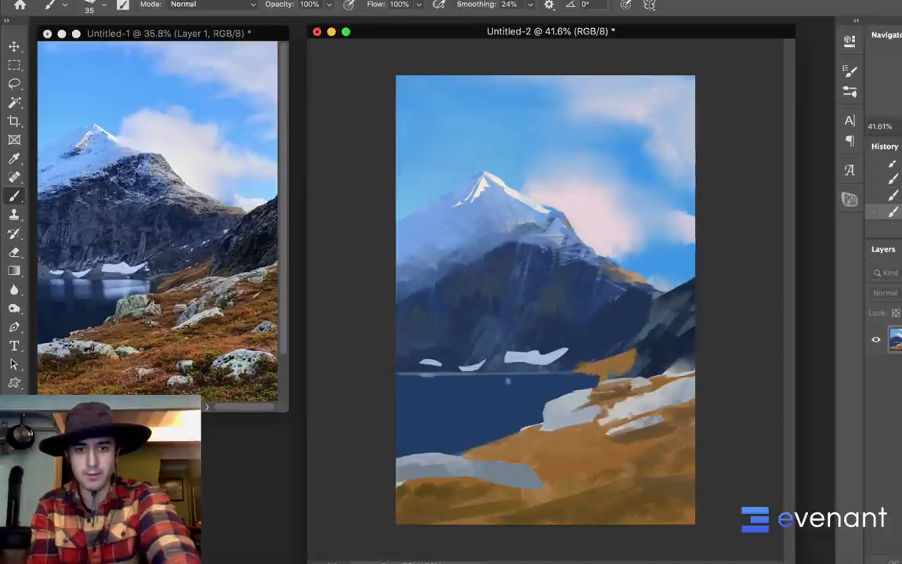
pyautogui.press(']')
pyautogui.press(']')
pyautogui.press(']')
pyautogui.press(']')
pyautogui.press(']')
pyautogui.press(']')
pyautogui.press(']')
pyautogui.moveTo(510, 380)
pyautogui.mouseDown()
pyautogui.moveTo(560, 382)
pyautogui.moveTo(513, 389)
pyautogui.moveTo(539, 387)
pyautogui.mouseUp()
# Smear the largest snow patch's reflection into the lake with the Mixer Brush at 80 px, pulling its left edge downward with sampled water blue
pyautogui.hotkey('shift', 'b')
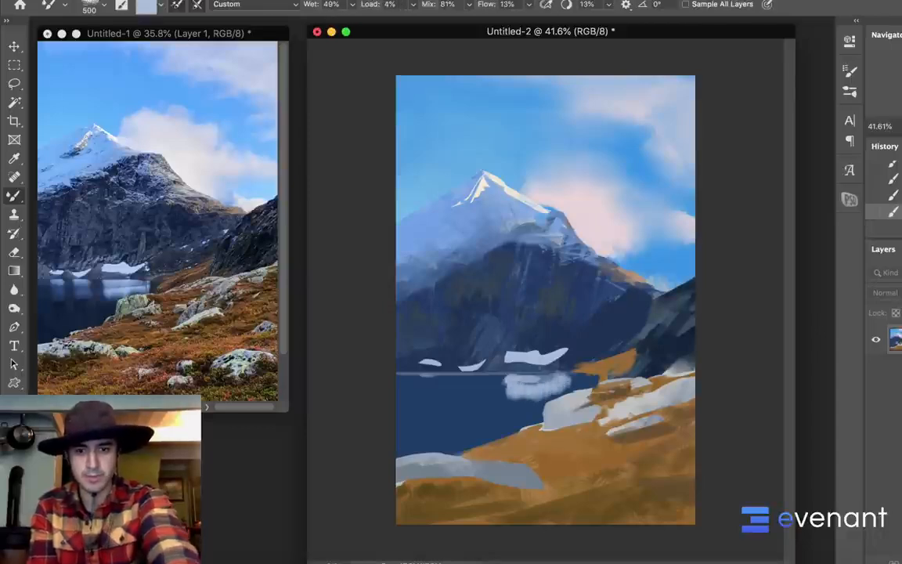
pyautogui.press('[')
pyautogui.press('[')
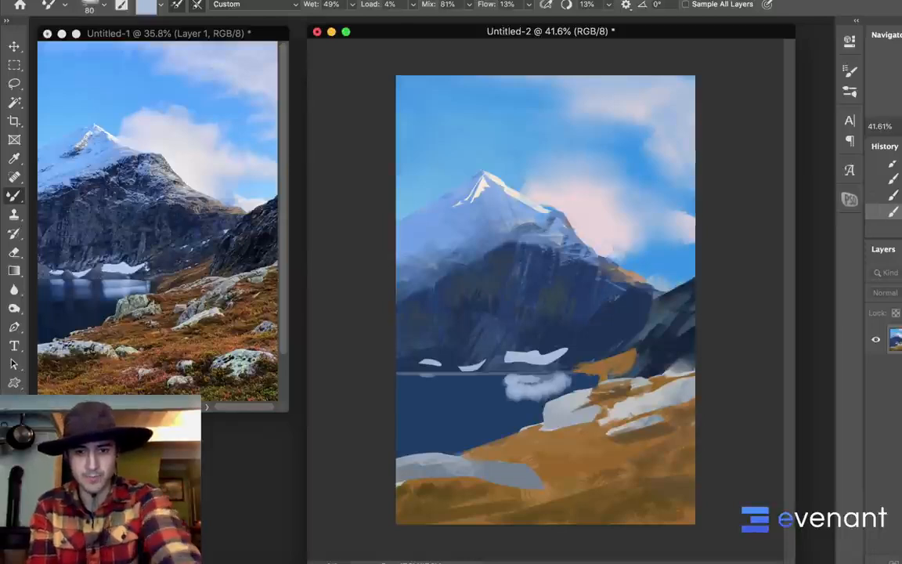
pyautogui.moveTo(510, 381)
pyautogui.mouseDown()
pyautogui.moveTo(509, 398)
pyautogui.moveTo(541, 398)
pyautogui.mouseUp()
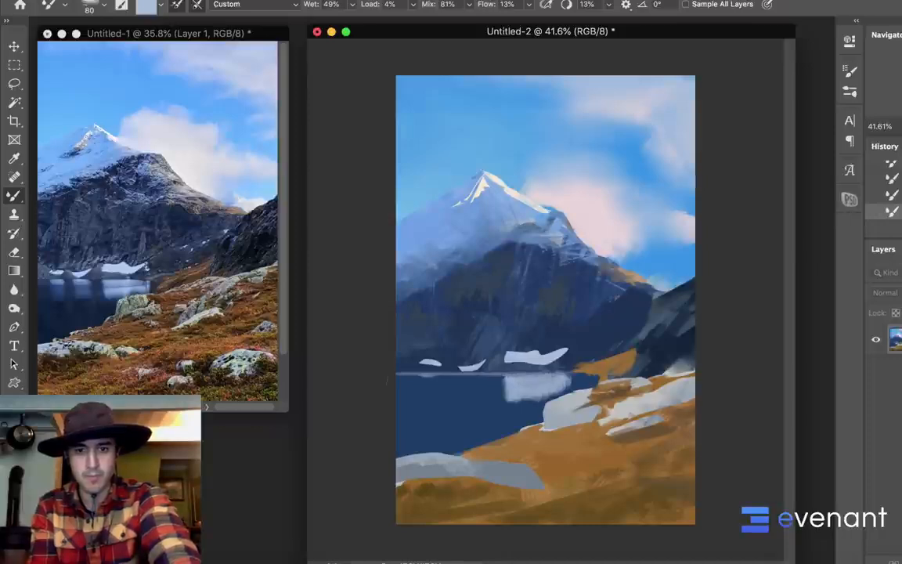
pyautogui.keyDown('alt'); pyautogui.click(498, 393); pyautogui.keyUp('alt')
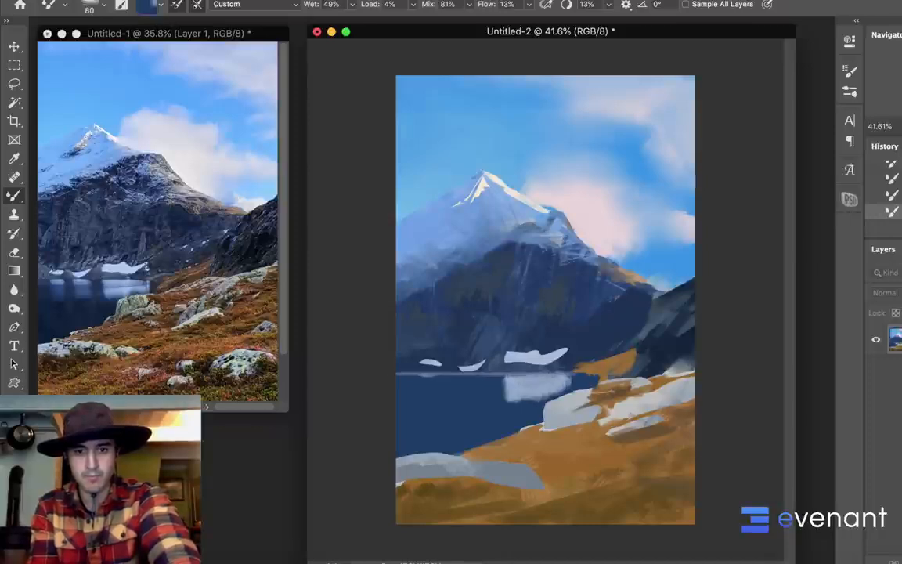
pyautogui.moveTo(505, 380); pyautogui.dragTo(508, 409)
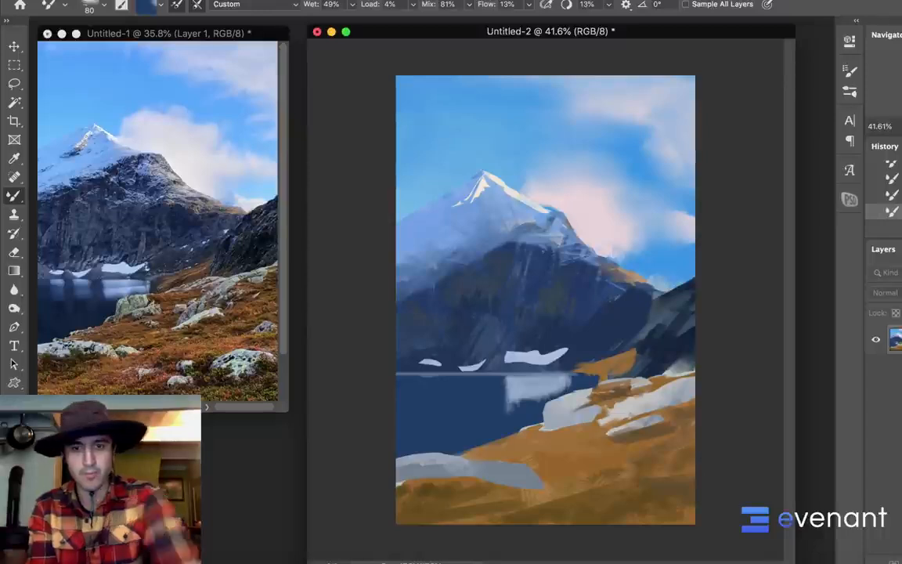
# Enlarge the Mixer Brush to 300 px and soften the largest reflection's lower edge into the dark water
pyautogui.press(']')
pyautogui.press(']')
pyautogui.press(']')
pyautogui.press(']')
pyautogui.press(']')
pyautogui.press(']')
pyautogui.press(']')
pyautogui.press(']')
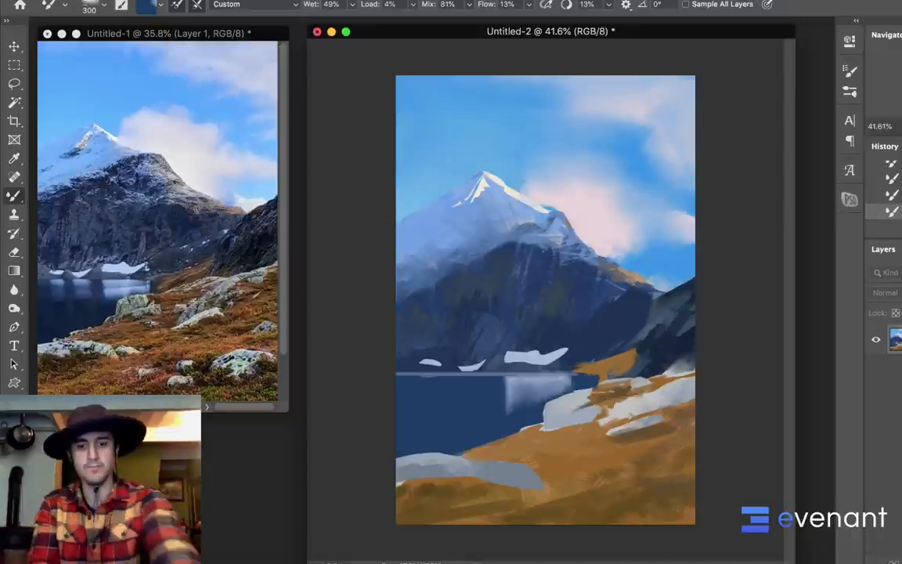
# Paint pale reflections beneath the two smaller snow patches with a 90 px brush and blend them into the lake with the 300 px Mixer Brush
pyautogui.hotkey('shift', 'b')
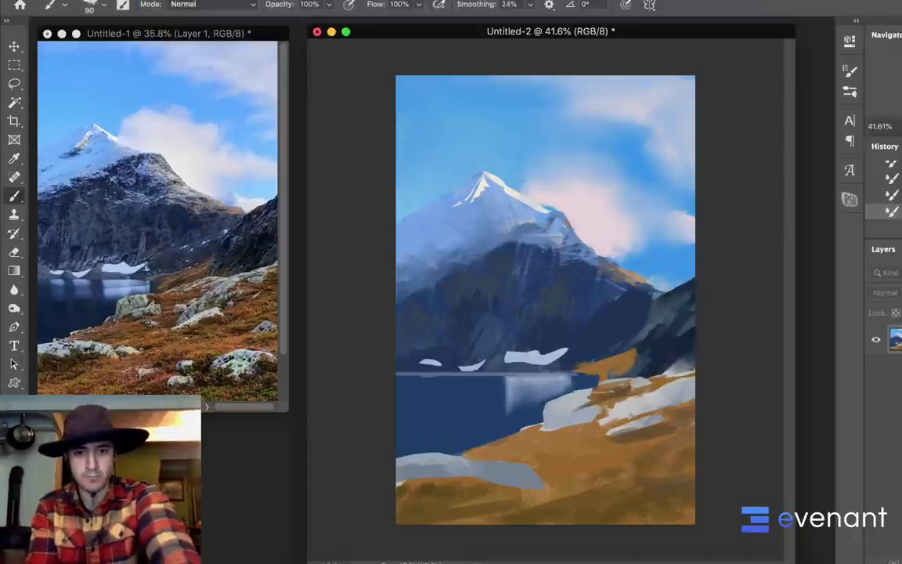
pyautogui.moveTo(465, 378)
pyautogui.mouseDown()
pyautogui.moveTo(481, 384)
pyautogui.moveTo(468, 399)
pyautogui.mouseUp()
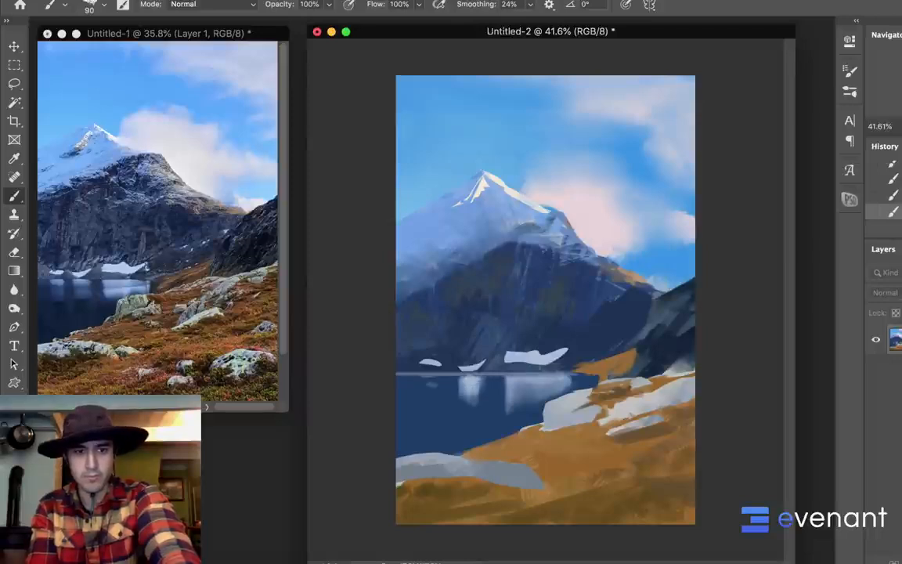
pyautogui.moveTo(428, 379); pyautogui.dragTo(436, 380)
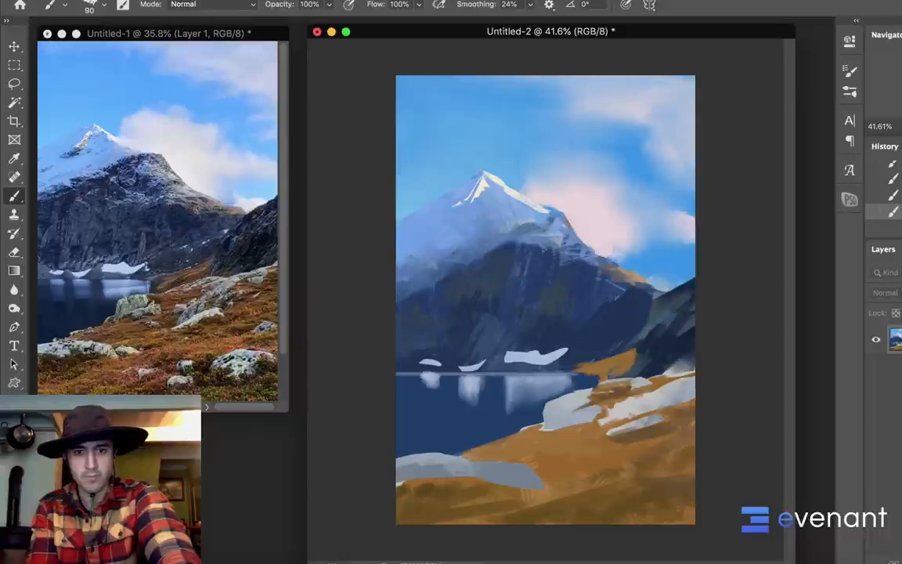
pyautogui.hotkey('shift', 'b')
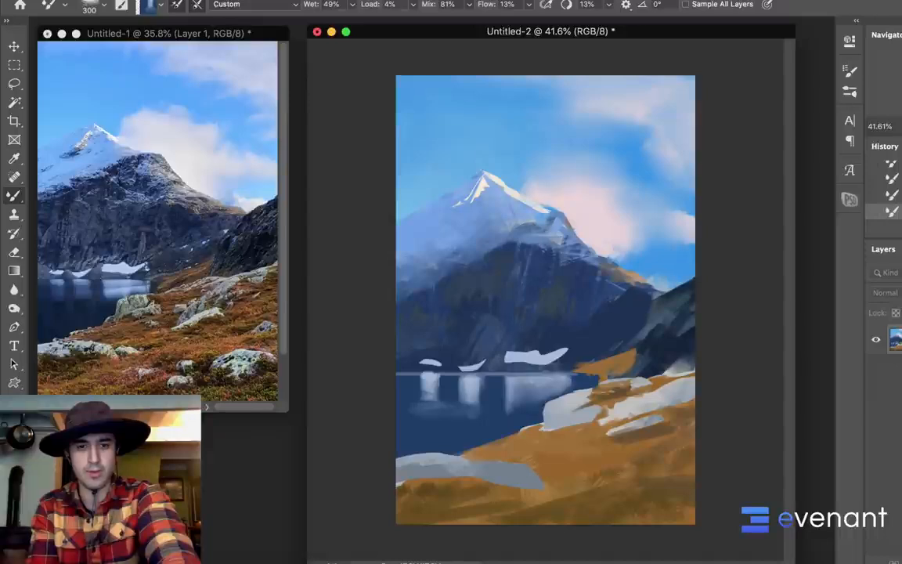
pyautogui.hotkey('shift', 'b')
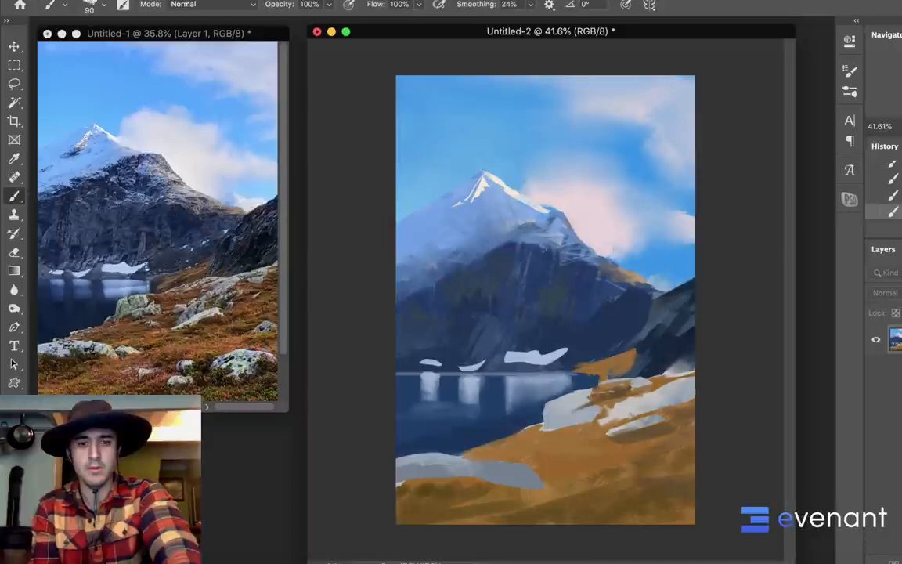
pyautogui.keyDown('alt'); pyautogui.click(640, 359); pyautogui.keyUp('alt')
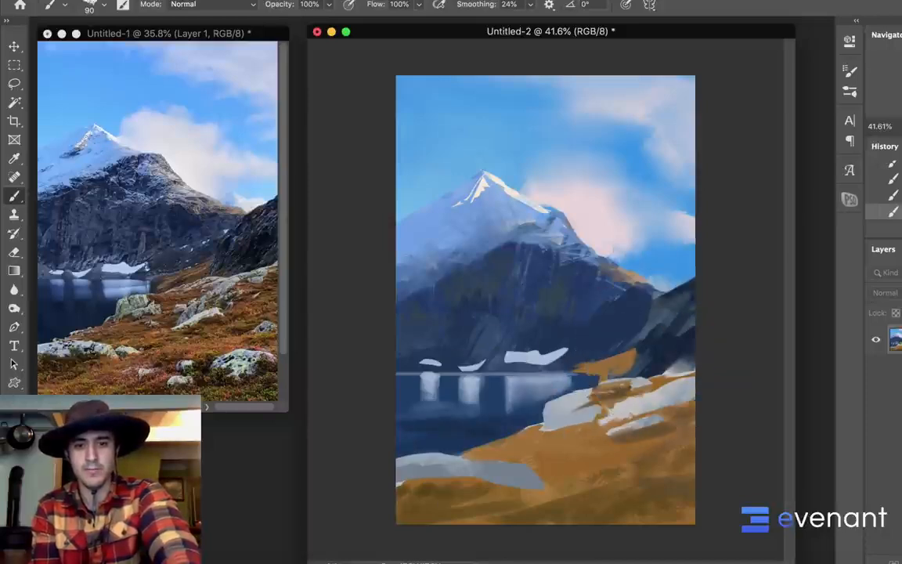
pyautogui.press('F2')
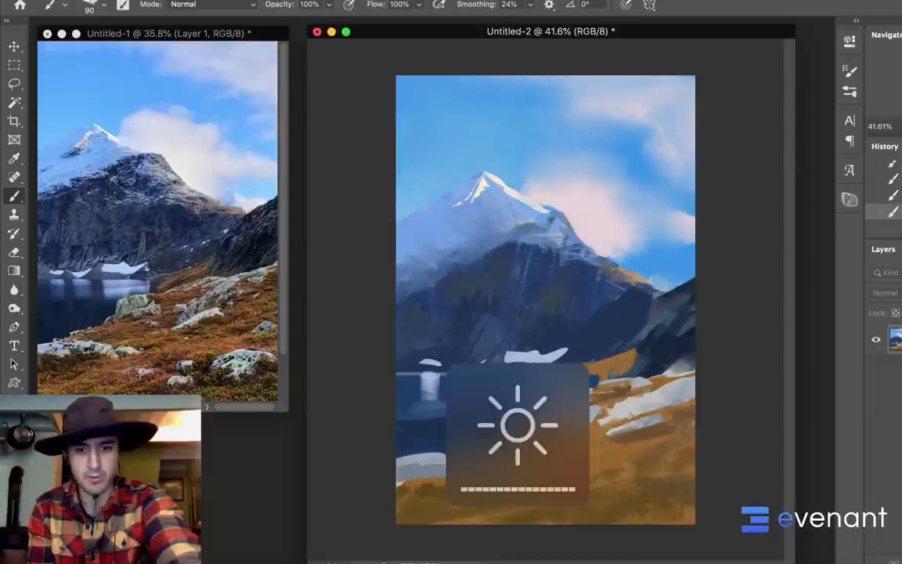
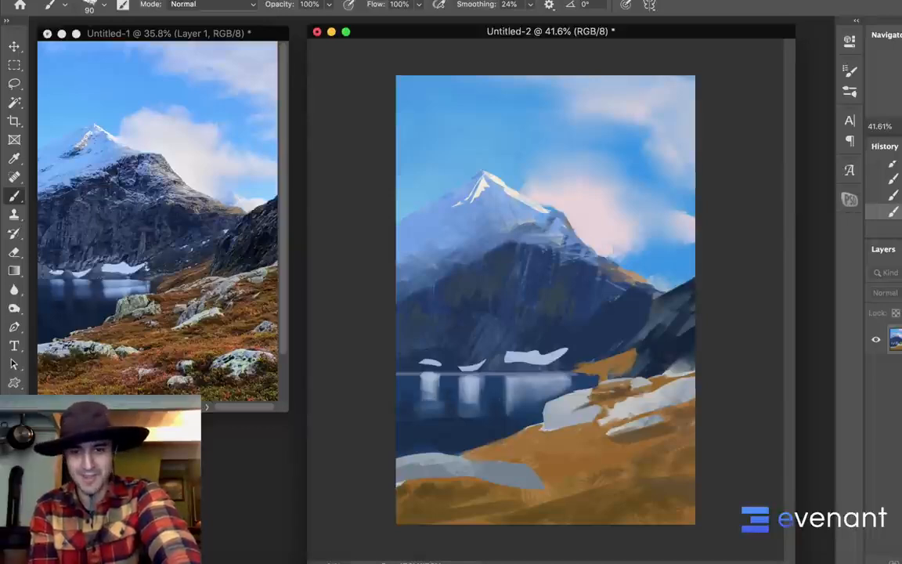
# Soften the snow patches' reflections into the dark lake water with the 300 px Mixer Brush
pyautogui.hotkey('shift', 'b')
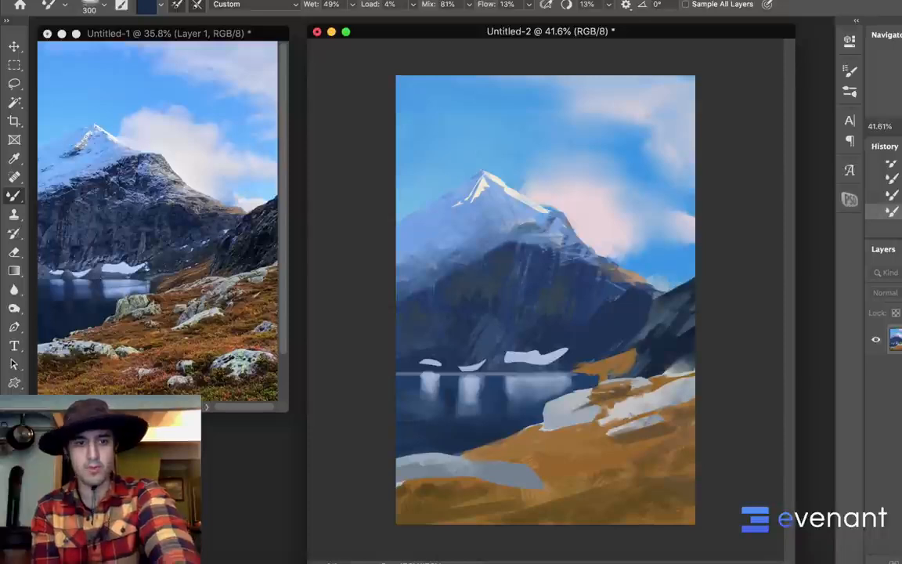
pyautogui.hotkey('shift', 'b')
# Lasso thin, jagged streak shapes along the mountain's lower snow line and on the dark rock to its right
pyautogui.press('w')
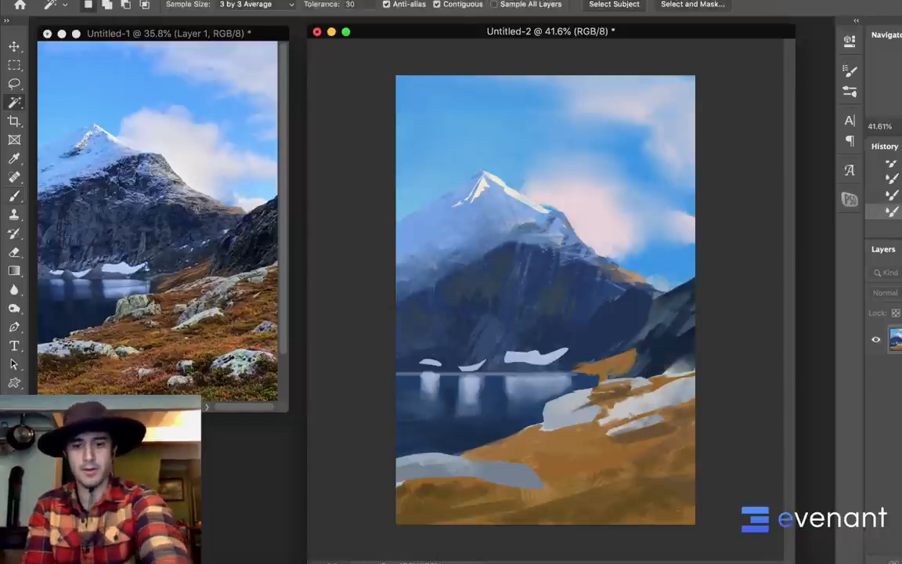
pyautogui.press('l')
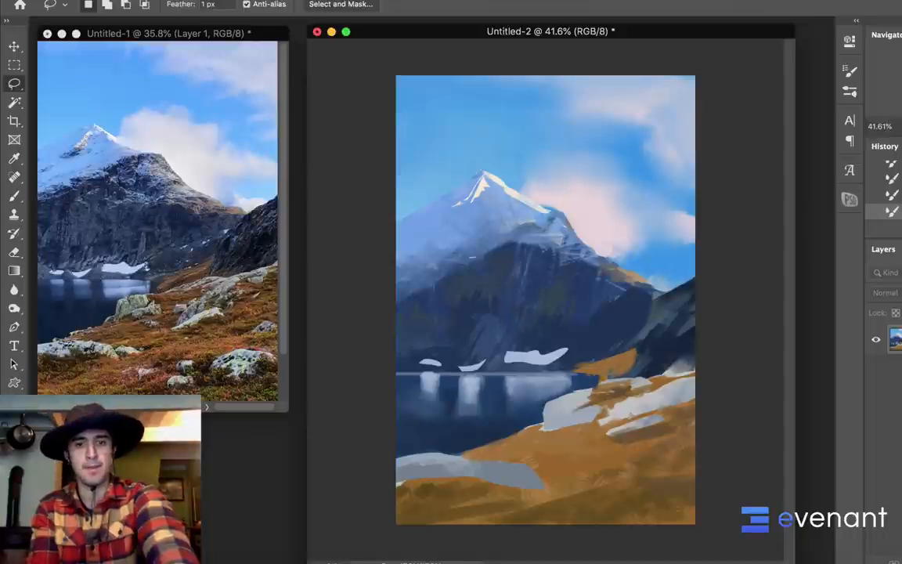
pyautogui.moveTo(469, 257); pyautogui.dragTo(484, 256)
pyautogui.moveTo(484, 252)
pyautogui.mouseDown()
pyautogui.moveTo(506, 249)
pyautogui.moveTo(438, 261)
pyautogui.moveTo(478, 257)
pyautogui.mouseUp()
pyautogui.moveTo(479, 252)
pyautogui.mouseDown()
pyautogui.moveTo(409, 287)
pyautogui.moveTo(451, 272)
pyautogui.mouseUp()
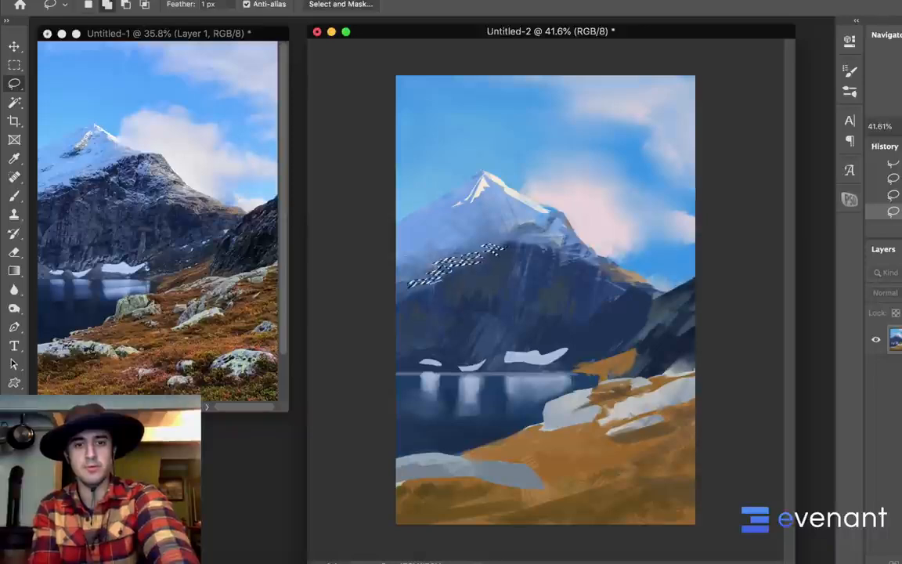
pyautogui.moveTo(528, 271)
pyautogui.mouseDown()
pyautogui.moveTo(552, 266)
pyautogui.moveTo(537, 260)
pyautogui.mouseUp()
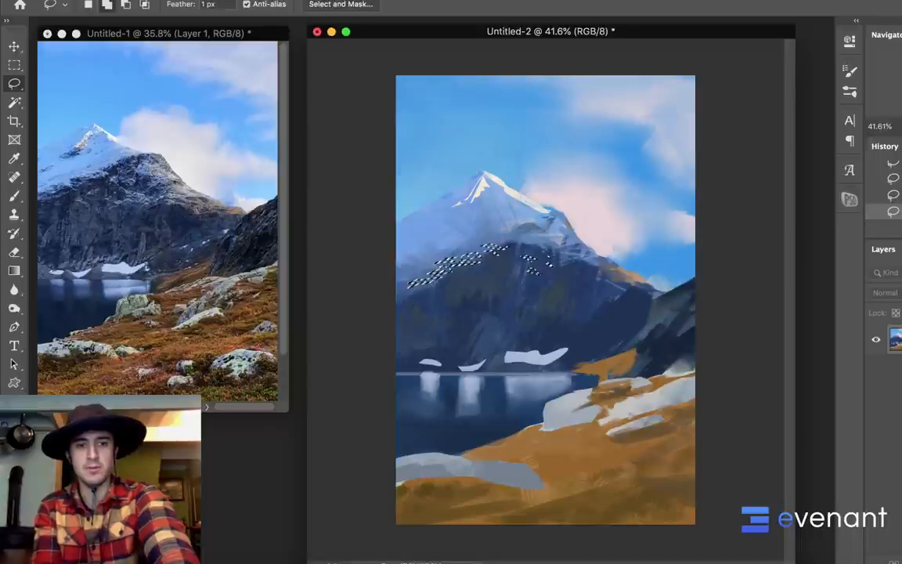
# Add long diagonal streak shapes across the mountain's snowy upper slope to the lasso selection
pyautogui.moveTo(539, 217)
pyautogui.mouseDown()
pyautogui.moveTo(553, 214)
pyautogui.moveTo(423, 258)
pyautogui.mouseUp()
pyautogui.moveTo(407, 250)
pyautogui.mouseDown()
pyautogui.moveTo(494, 228)
pyautogui.moveTo(403, 254)
pyautogui.mouseUp()
pyautogui.moveTo(444, 227)
pyautogui.mouseDown()
pyautogui.moveTo(401, 247)
pyautogui.moveTo(439, 231)
pyautogui.mouseUp()
pyautogui.moveTo(406, 235)
pyautogui.mouseDown()
pyautogui.moveTo(474, 209)
pyautogui.moveTo(441, 228)
pyautogui.mouseUp()
pyautogui.moveTo(499, 209); pyautogui.dragTo(467, 223)
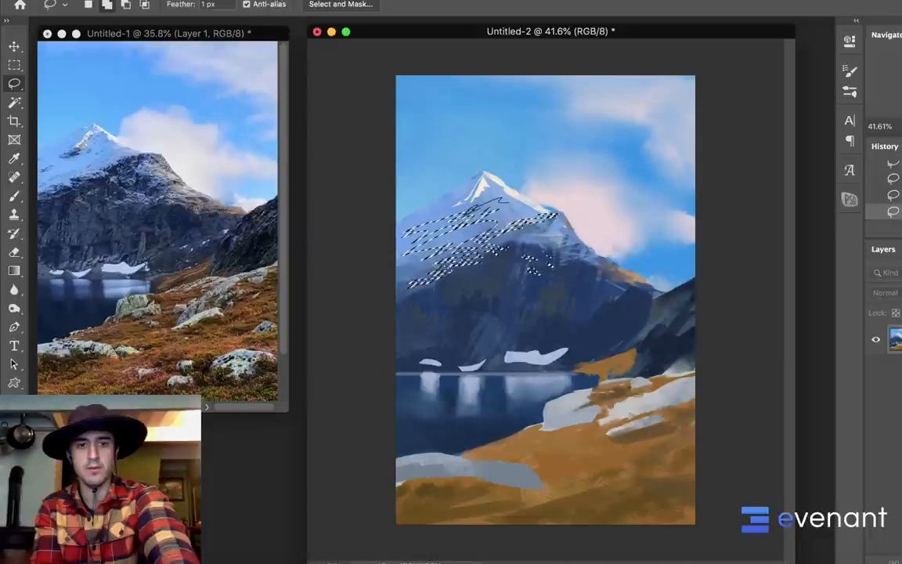
# Paint pale blue snow inside the selected streaks, enlarging the brush to 400 px, and deselect
pyautogui.press('b')
pyautogui.keyDown('alt'); pyautogui.click(505, 197); pyautogui.keyUp('alt')
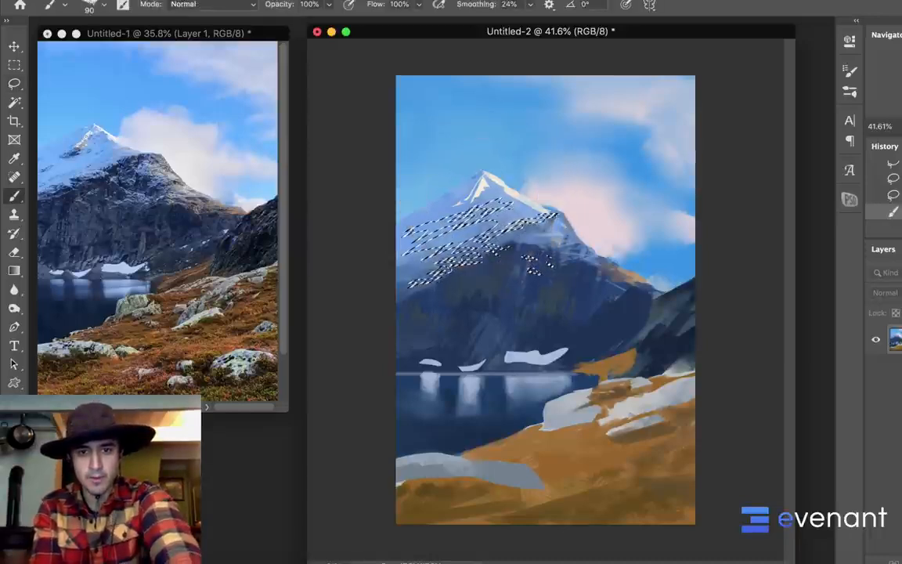
pyautogui.moveTo(455, 212)
pyautogui.mouseDown()
pyautogui.moveTo(417, 227)
pyautogui.moveTo(411, 221)
pyautogui.moveTo(402, 238)
pyautogui.mouseUp()
pyautogui.keyDown('alt'); pyautogui.click(466, 180); pyautogui.keyUp('alt')
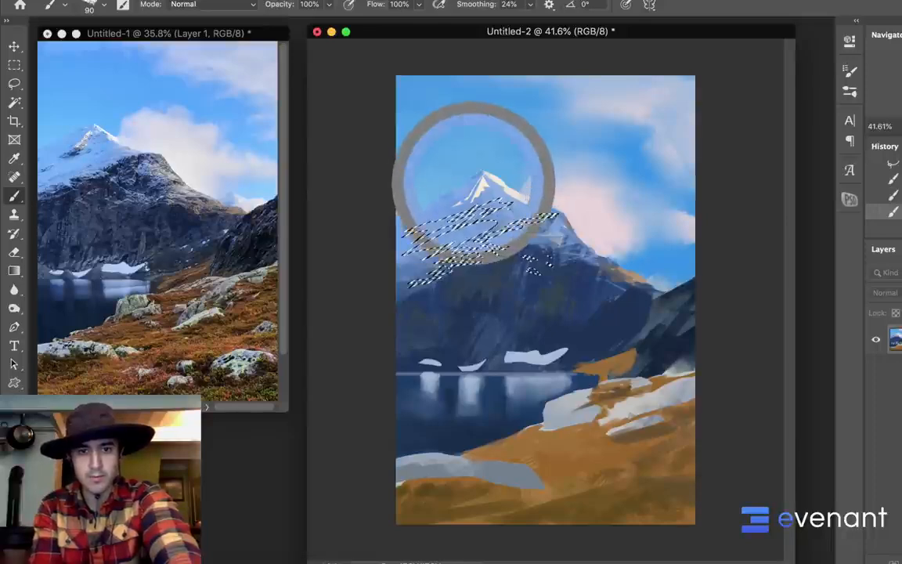
pyautogui.press(']')
pyautogui.press(']')
pyautogui.press(']')
pyautogui.press(']')
pyautogui.press(']')
pyautogui.press(']')
pyautogui.press(']')
pyautogui.press(']')
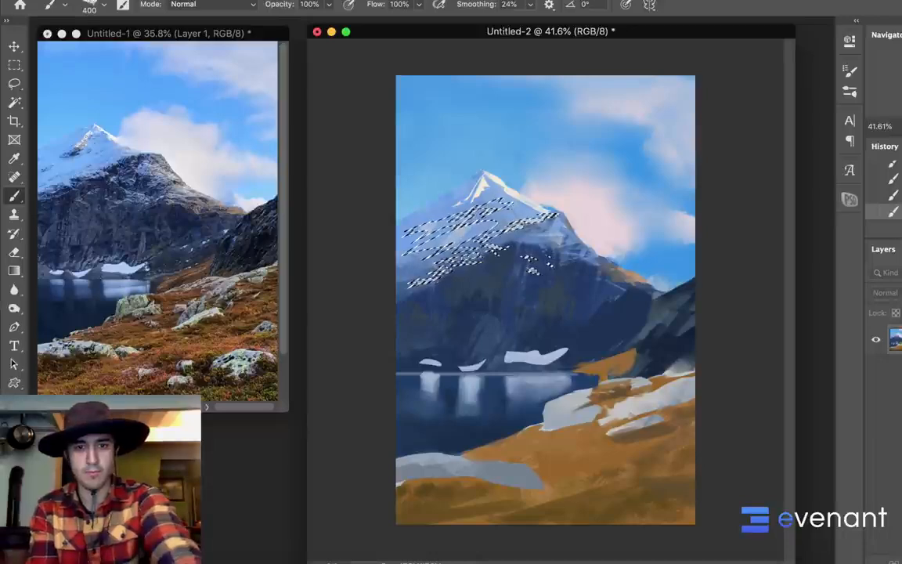
pyautogui.press('super+d')
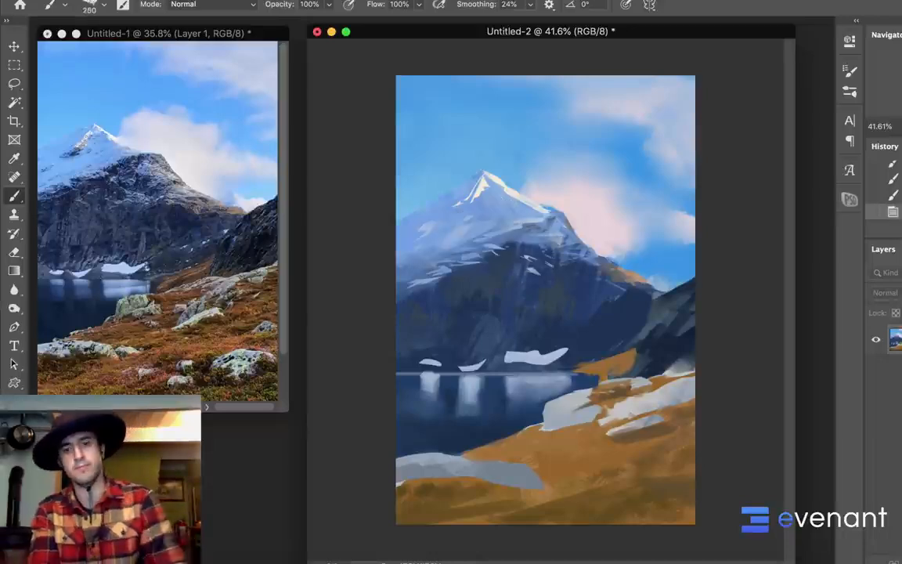
# Reduce the brush to 125 px, sample the pale pink cloud color and paint a small cloud beside the mountain's right ridge
pyautogui.press('[')
pyautogui.press('[')
pyautogui.press('[')
pyautogui.press('[')
pyautogui.press('[')
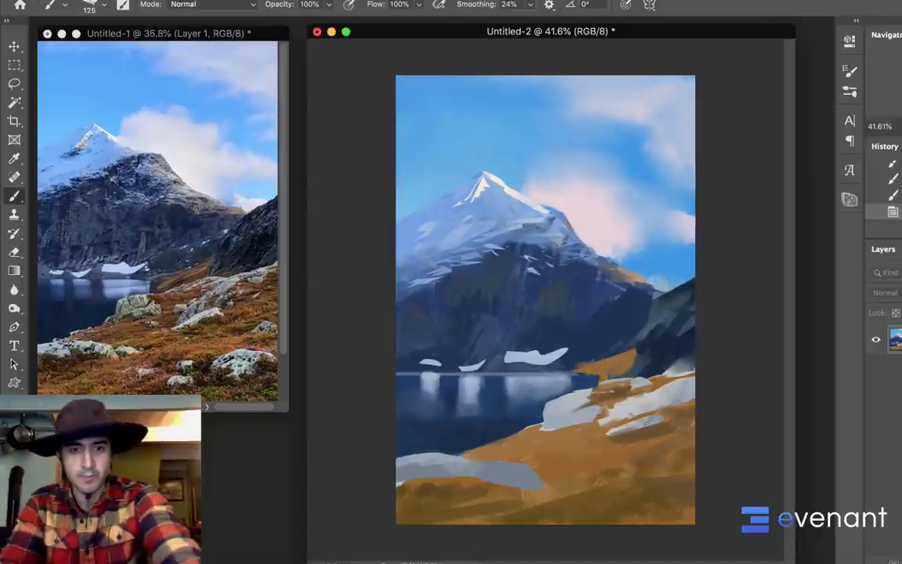
pyautogui.keyDown('alt'); pyautogui.click(611, 244); pyautogui.keyUp('alt')
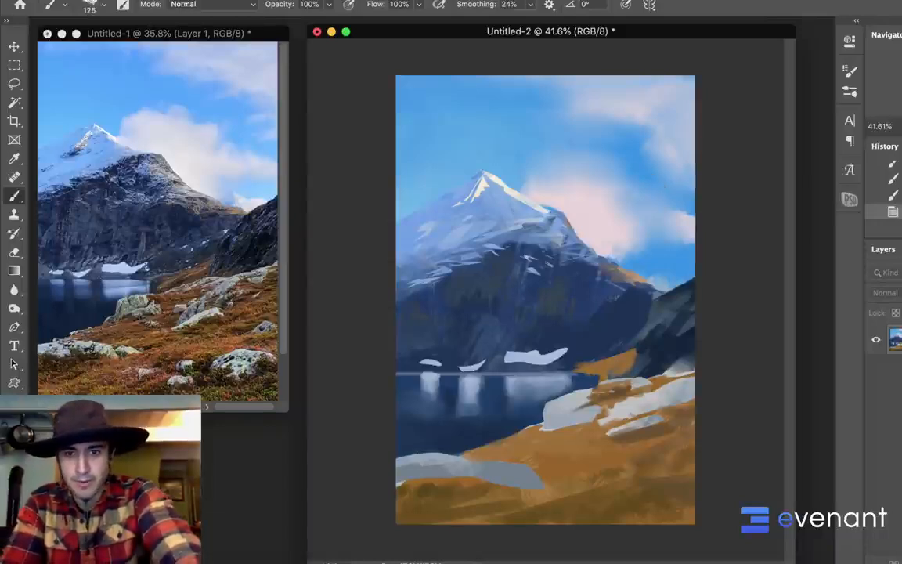
pyautogui.click(613, 244)
pyautogui.moveTo(642, 265); pyautogui.dragTo(656, 273)
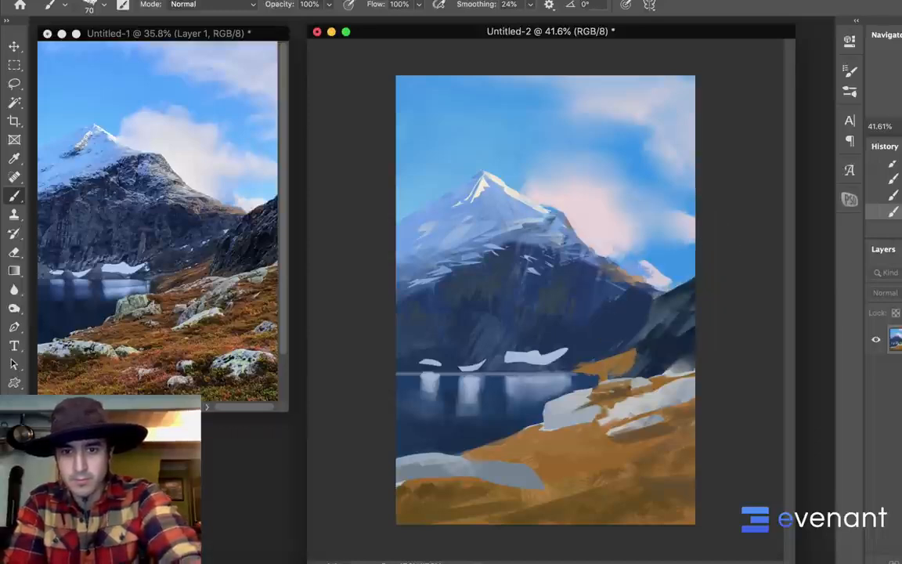
# Refine the small cloud and ridge edge at 70 px, and extend the cloud to the right-hand cliff with a larger brush
pyautogui.keyDown('alt'); pyautogui.click(649, 267); pyautogui.keyUp('alt')
pyautogui.moveTo(635, 257); pyautogui.dragTo(651, 264)
pyautogui.keyDown('alt'); pyautogui.click(652, 259); pyautogui.keyUp('alt')
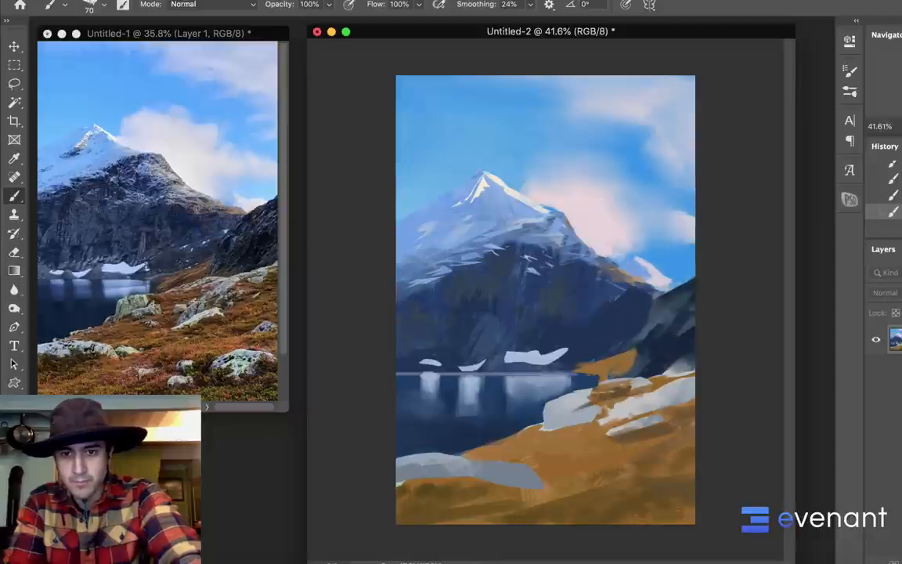
pyautogui.keyDown('alt'); pyautogui.click(641, 274); pyautogui.keyUp('alt')
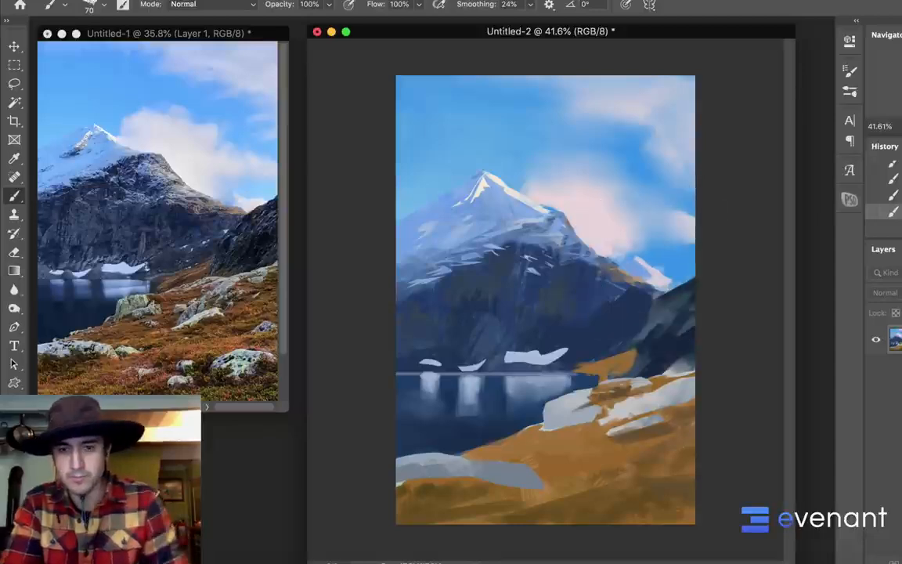
pyautogui.moveTo(674, 274); pyautogui.dragTo(688, 267)
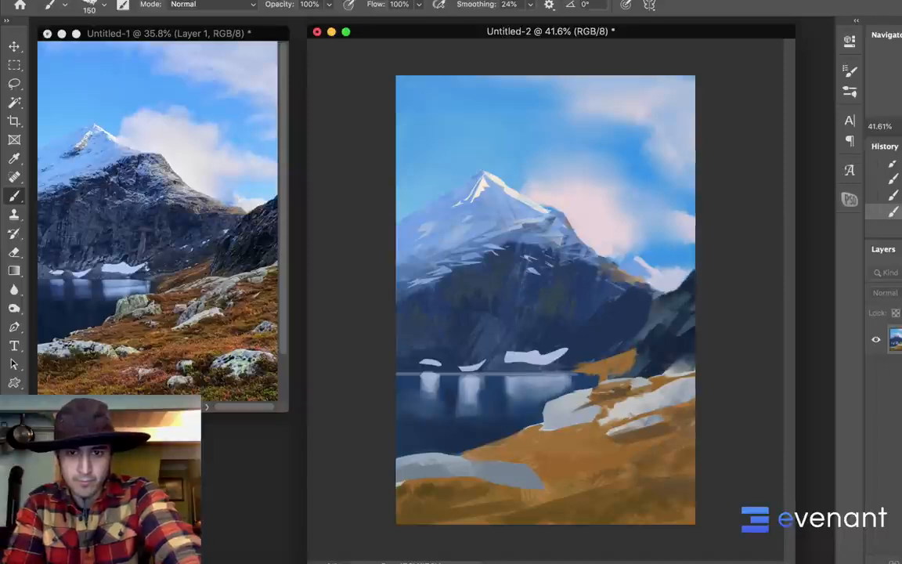
# Lasso the dark cliff on the right and paint dark rock tones inside the selection with the 150 px brush
pyautogui.press('l')
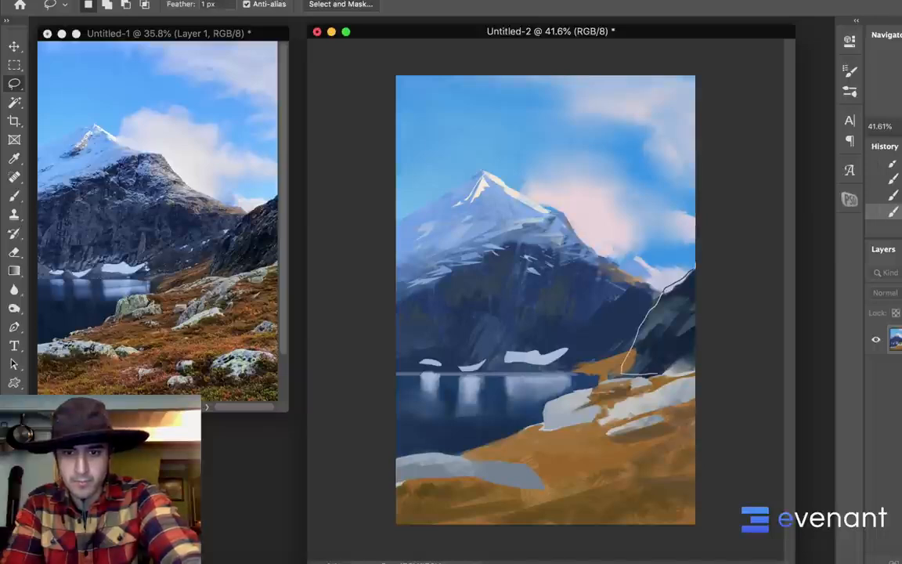
pyautogui.press('b')
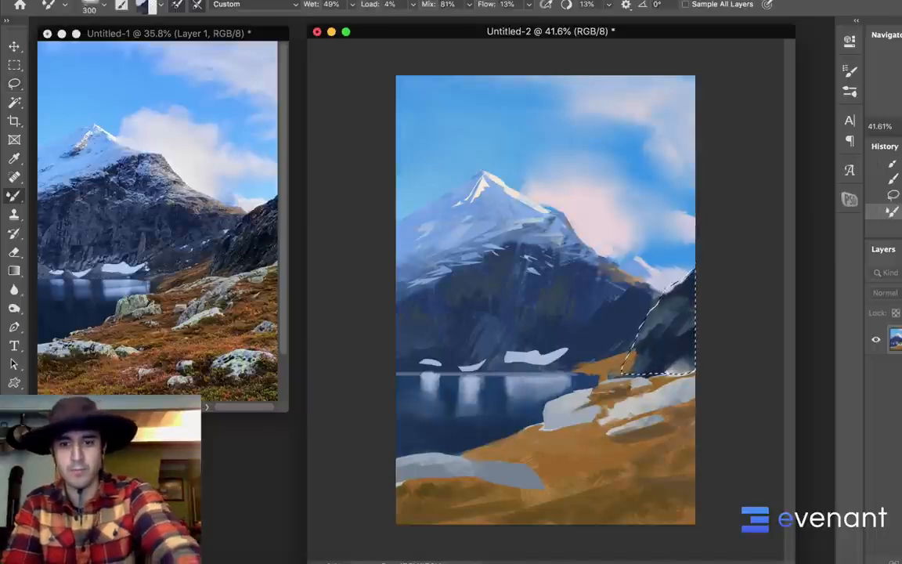
pyautogui.hotkey('shift', 'b')
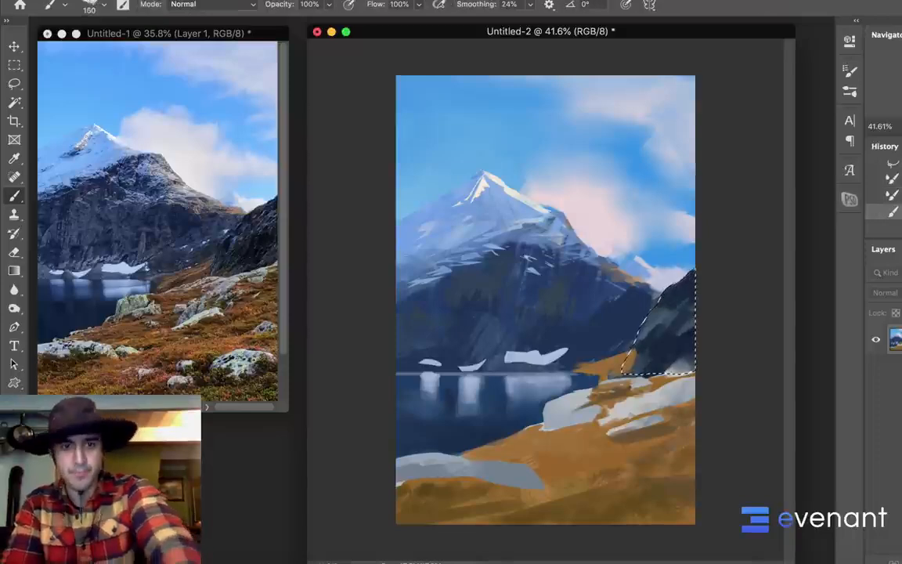
pyautogui.keyDown('alt'); pyautogui.click(650, 325); pyautogui.keyUp('alt')
pyautogui.keyDown('alt'); pyautogui.click(648, 326); pyautogui.keyUp('alt')
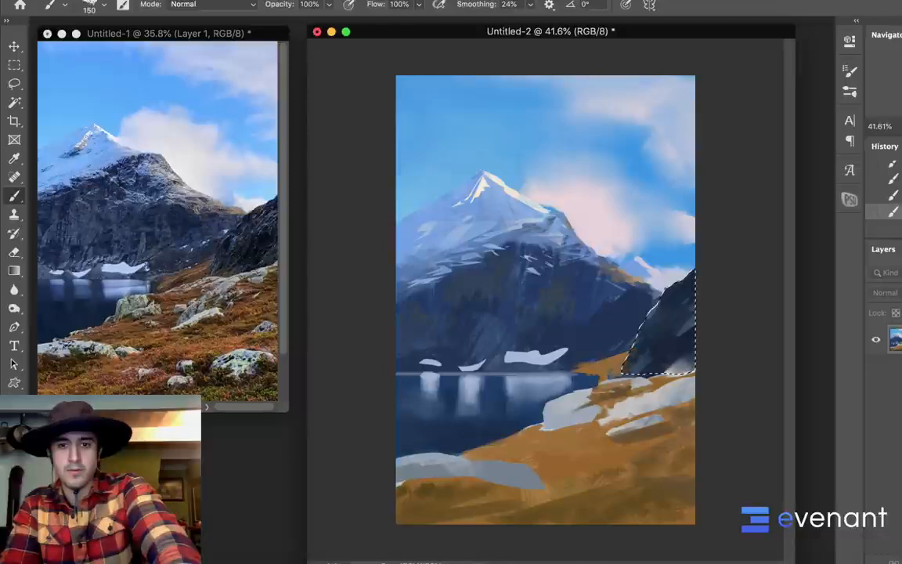
pyautogui.keyDown('alt'); pyautogui.click(637, 352); pyautogui.keyUp('alt')
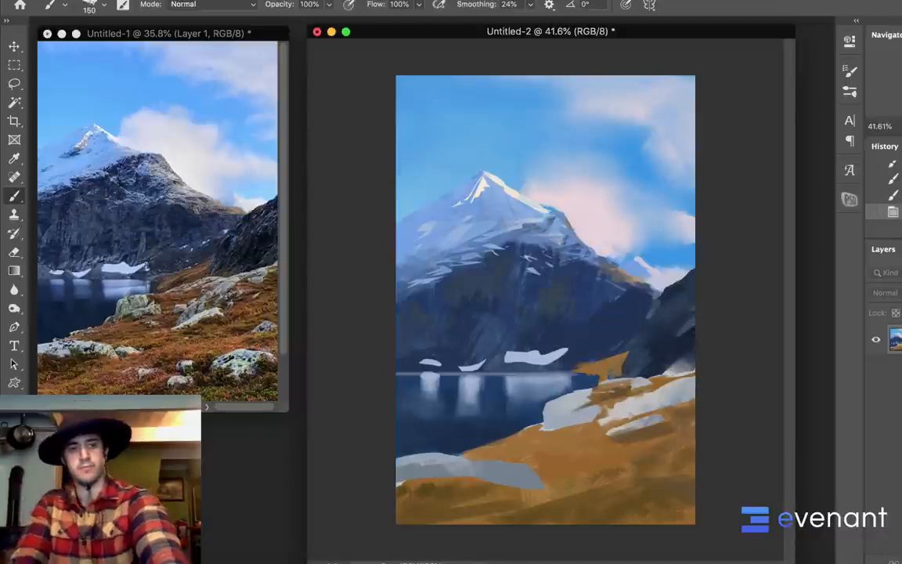
# Restore the cliff selection, invert it and paint dark blue on the mountain along the cliff's edge, enlarging the brush to 500 px
pyautogui.press('super+z')
pyautogui.press('l')
pyautogui.rightClick(654, 305)
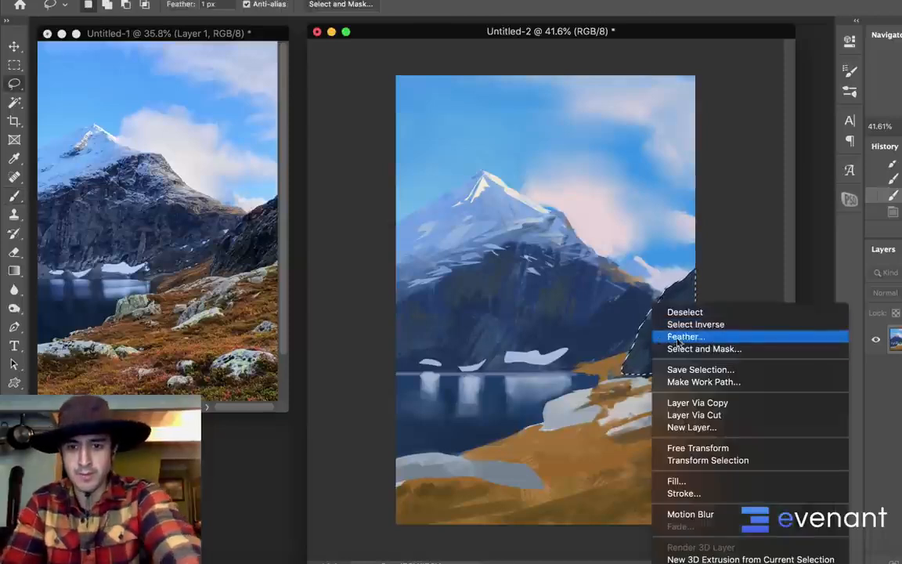
pyautogui.click(694, 324)
pyautogui.press('b')
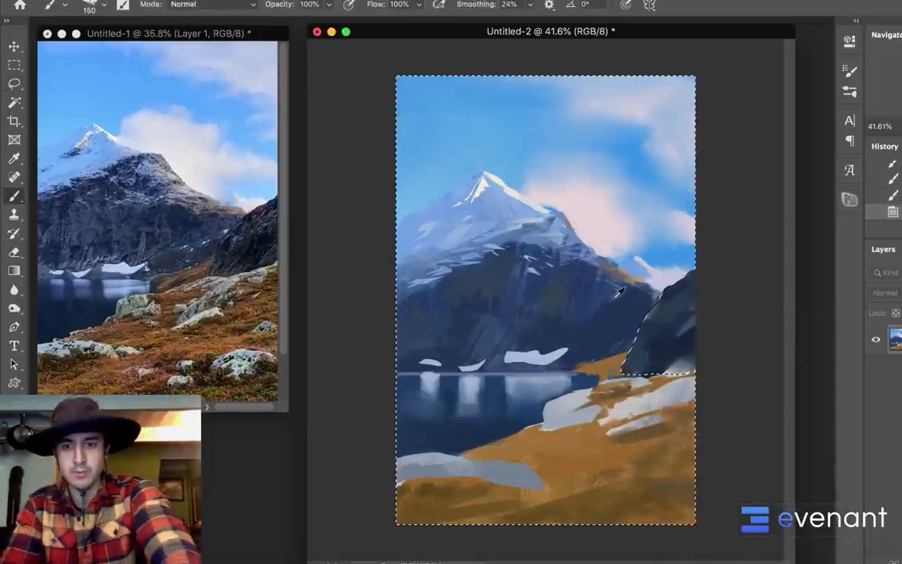
pyautogui.moveTo(656, 302); pyautogui.dragTo(625, 356)
pyautogui.moveTo(647, 312)
pyautogui.mouseDown()
pyautogui.moveTo(627, 345)
pyautogui.moveTo(631, 333)
pyautogui.mouseUp()
pyautogui.press(']')
pyautogui.press(']')
pyautogui.press(']')
pyautogui.press(']')
pyautogui.press(']')
pyautogui.press(']')
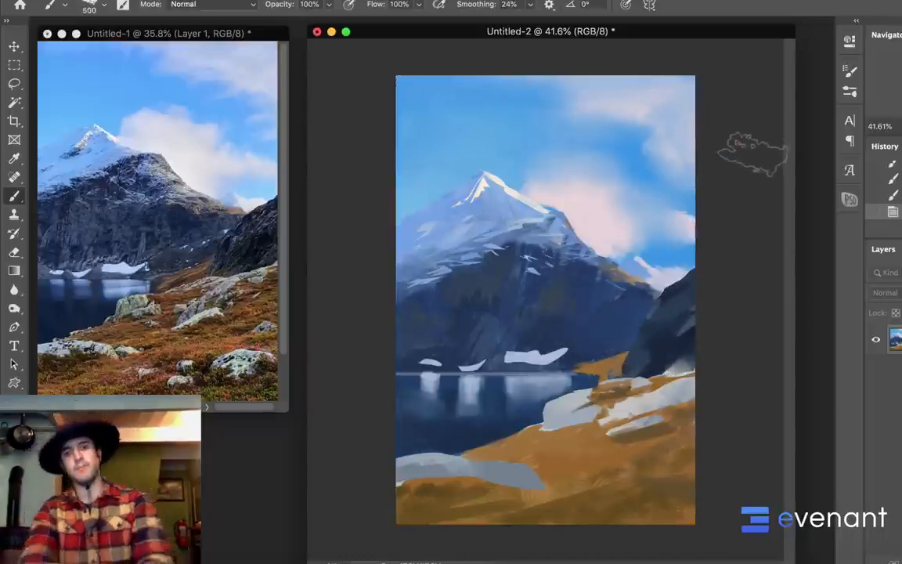
# Invert the selection back to the cliff, paint its left edge with dark rock color at 500 px and deselect
pyautogui.hotkey('ctrl', 'd')
pyautogui.hotkey('ctrl', 'z')
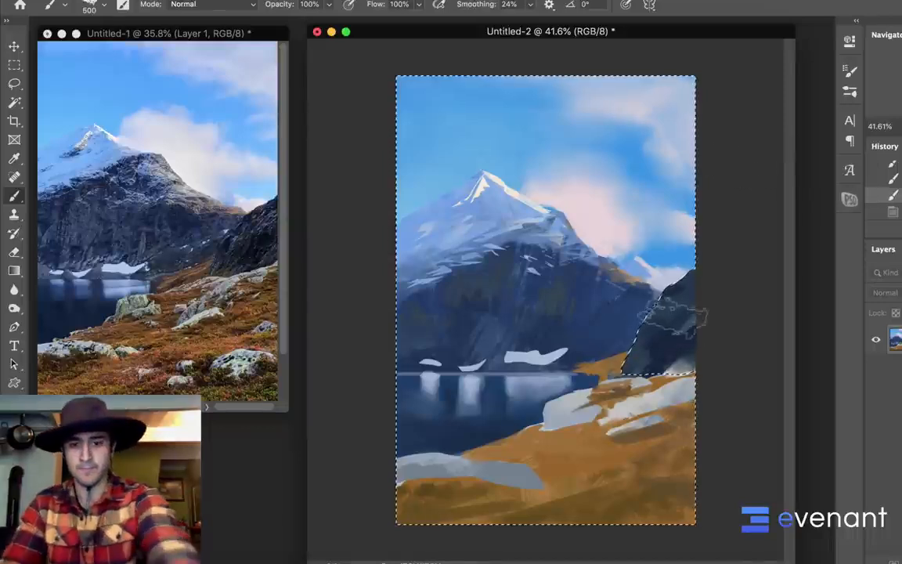
pyautogui.press('l')
pyautogui.rightClick(643, 303)
pyautogui.click(686, 324)
pyautogui.press('b')
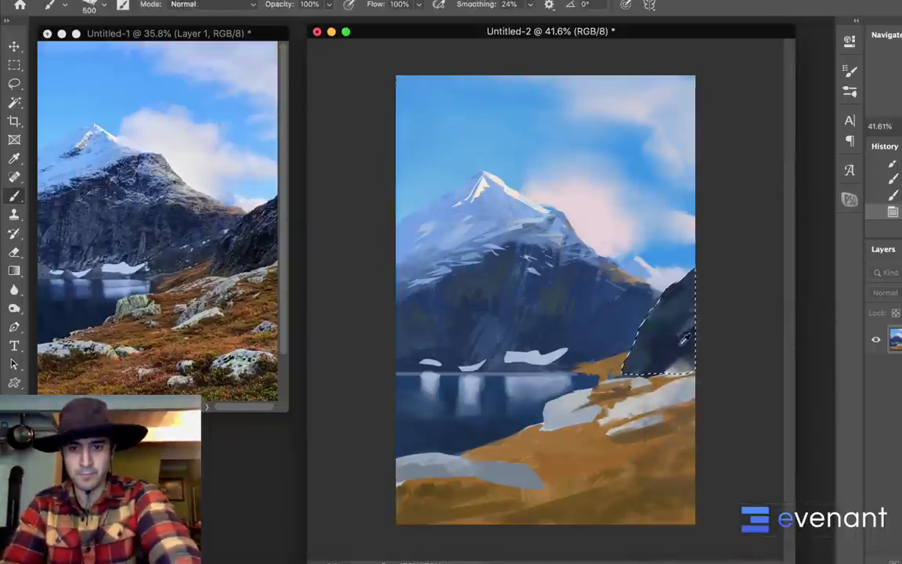
pyautogui.moveTo(652, 301)
pyautogui.mouseDown()
pyautogui.moveTo(614, 322)
pyautogui.moveTo(661, 304)
pyautogui.moveTo(617, 315)
pyautogui.mouseUp()
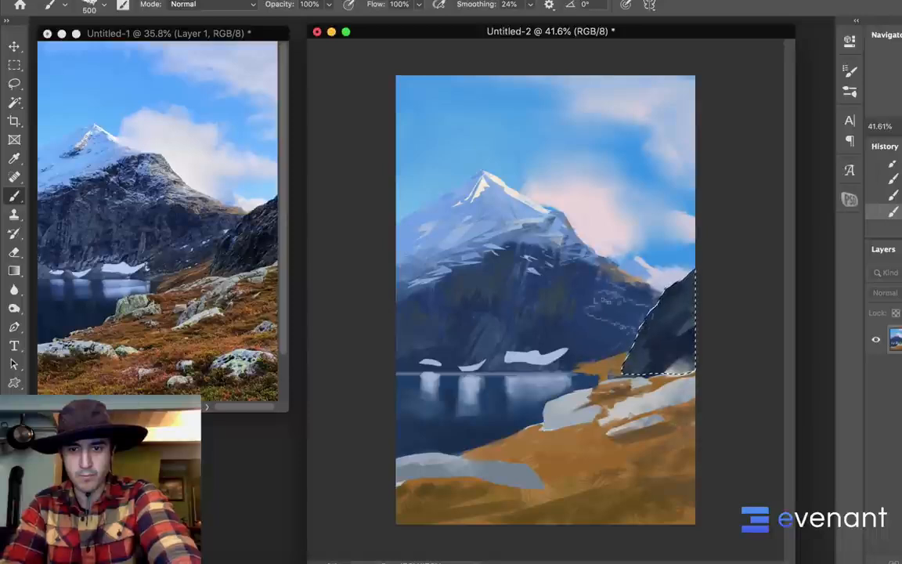
pyautogui.hotkey('ctrl', 'd')
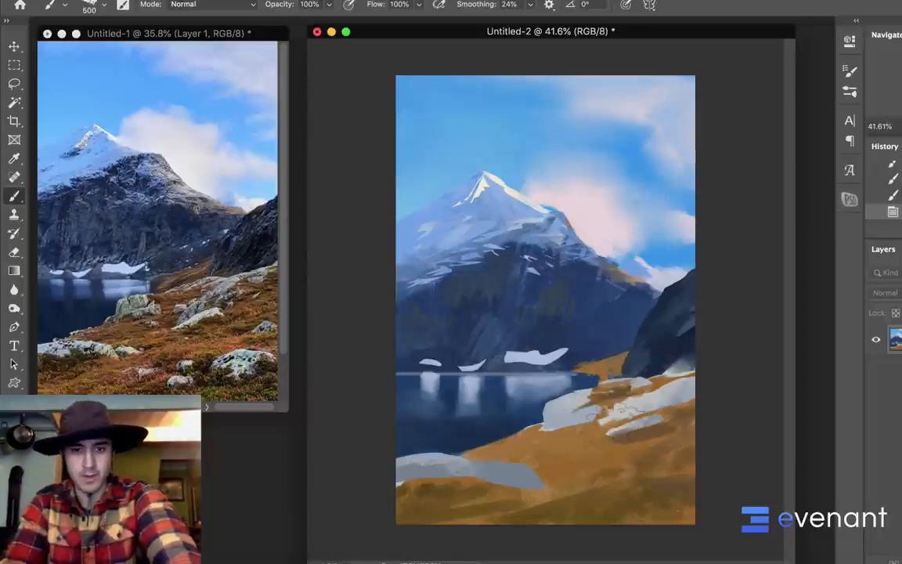
# Paint several pale gray rocks on the foreground grass with a 100 px brush and taper the large left rock's end with grass color
pyautogui.press('[')
pyautogui.moveTo(593, 497)
pyautogui.mouseDown()
pyautogui.moveTo(644, 474)
pyautogui.moveTo(683, 479)
pyautogui.mouseUp()
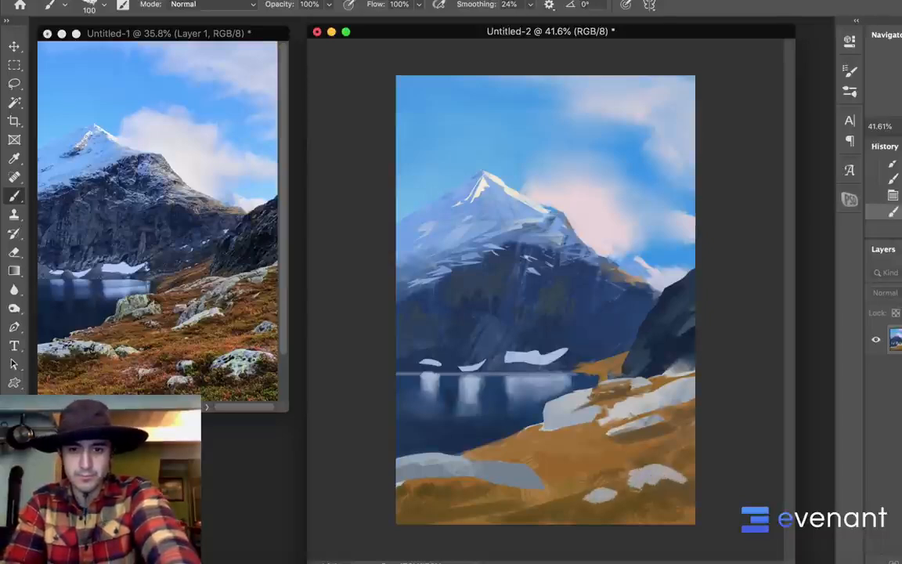
pyautogui.moveTo(626, 479); pyautogui.dragTo(634, 487)
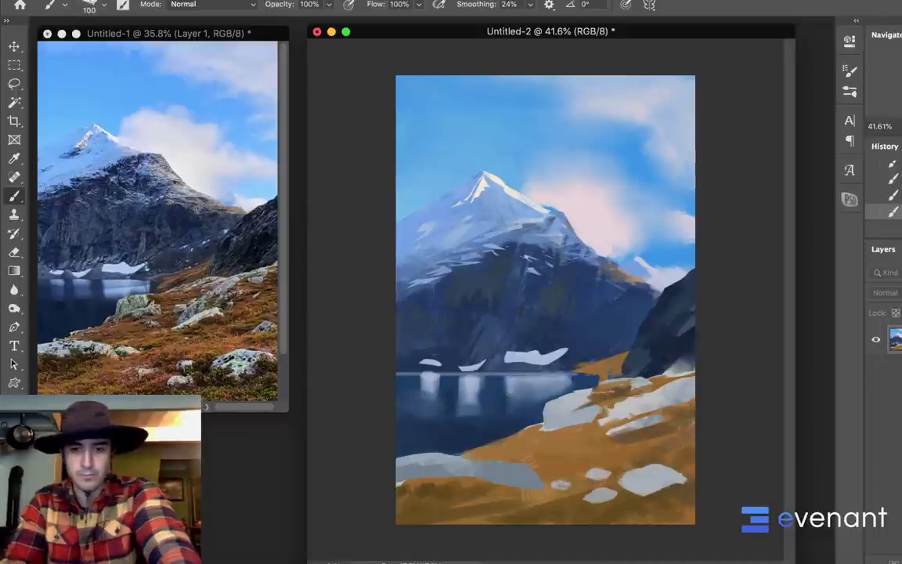
pyautogui.keyDown('alt'); pyautogui.click(505, 483); pyautogui.keyUp('alt')
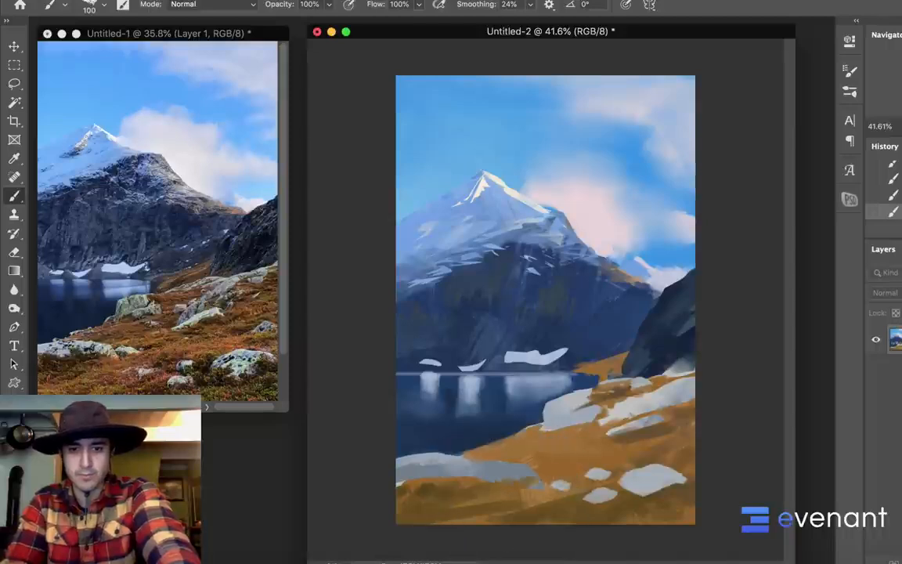
pyautogui.moveTo(512, 474); pyautogui.dragTo(545, 474)
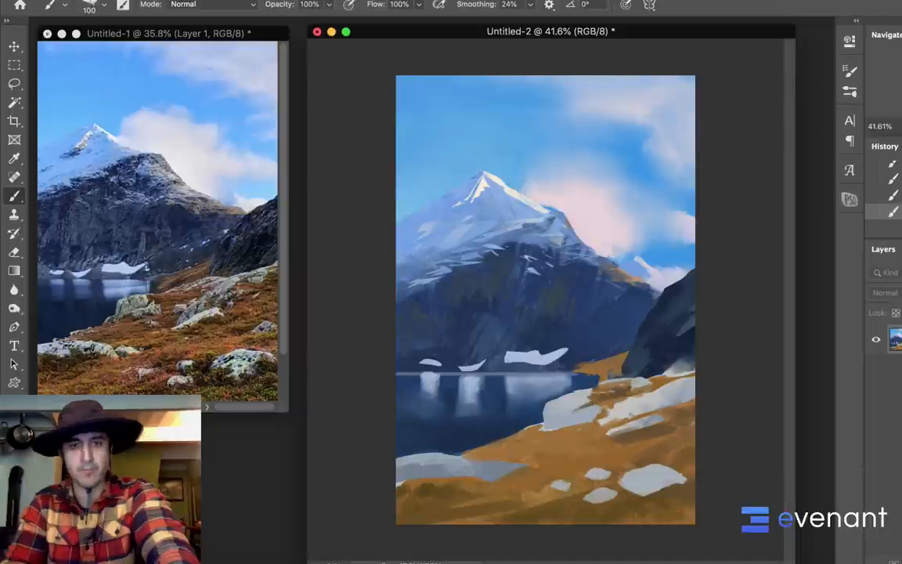
pyautogui.press('w')
pyautogui.click(554, 447)
pyautogui.press('b')
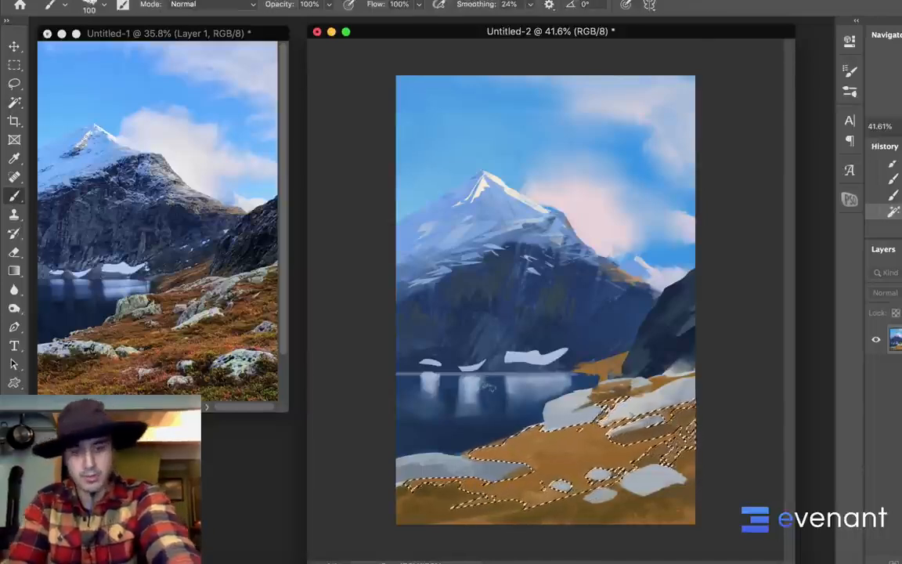
pyautogui.press('super+d')
pyautogui.press('w')
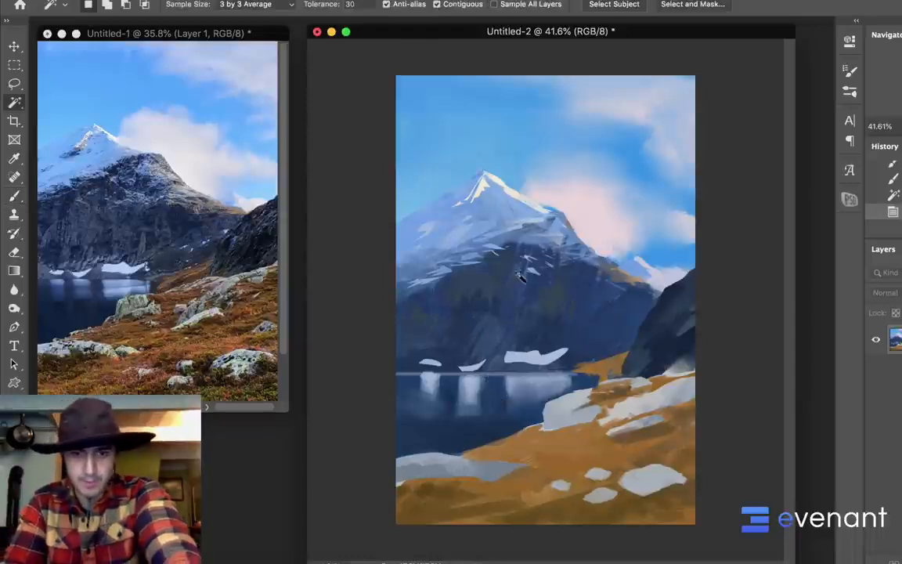
pyautogui.click(573, 289)
pyautogui.click(492, 223)
pyautogui.click(505, 181)
pyautogui.click(530, 158)
pyautogui.click(548, 155)
pyautogui.click(633, 166)
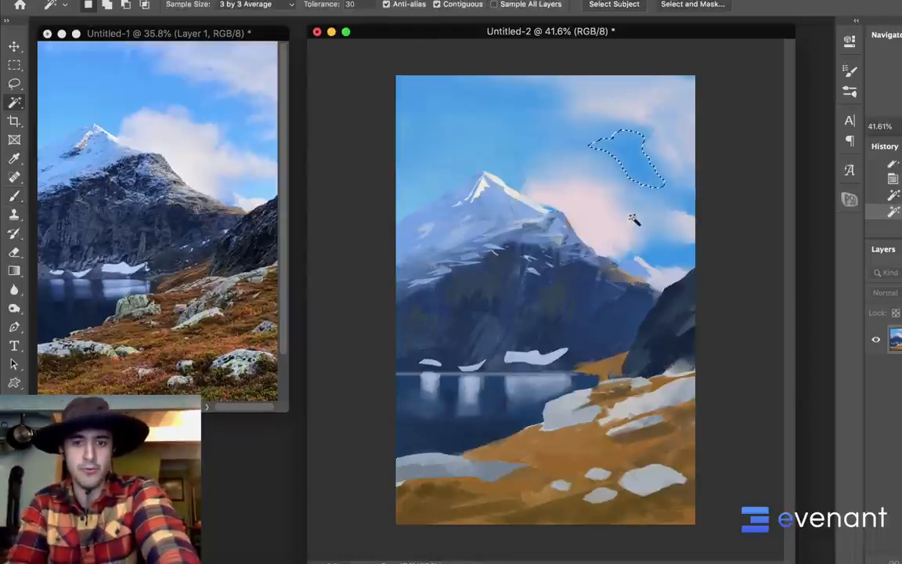
pyautogui.click(632, 218)
pyautogui.press('super+d')
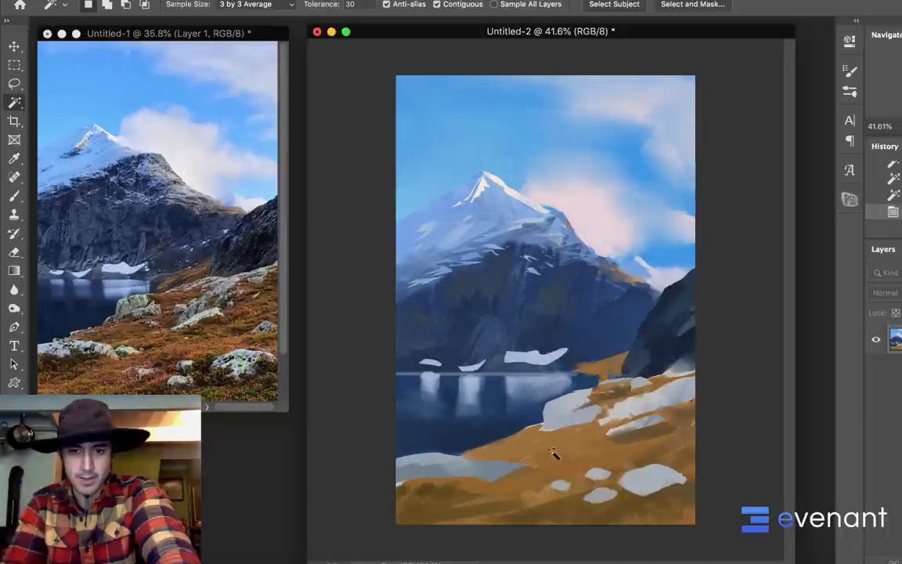
# Select the orange foreground grass with the Magic Wand and set the foreground color to a redder, more saturated brown
pyautogui.click(594, 458)
pyautogui.press('b')
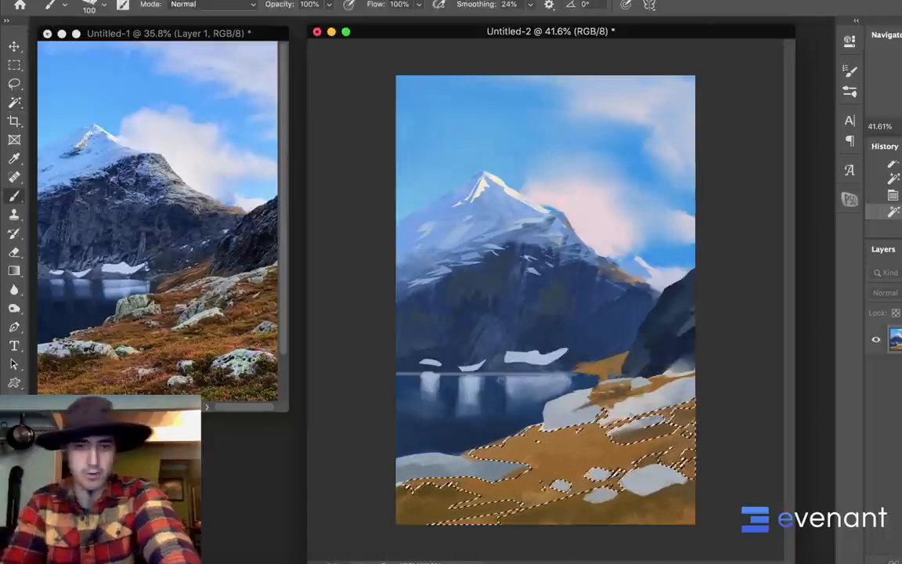
pyautogui.press('n')
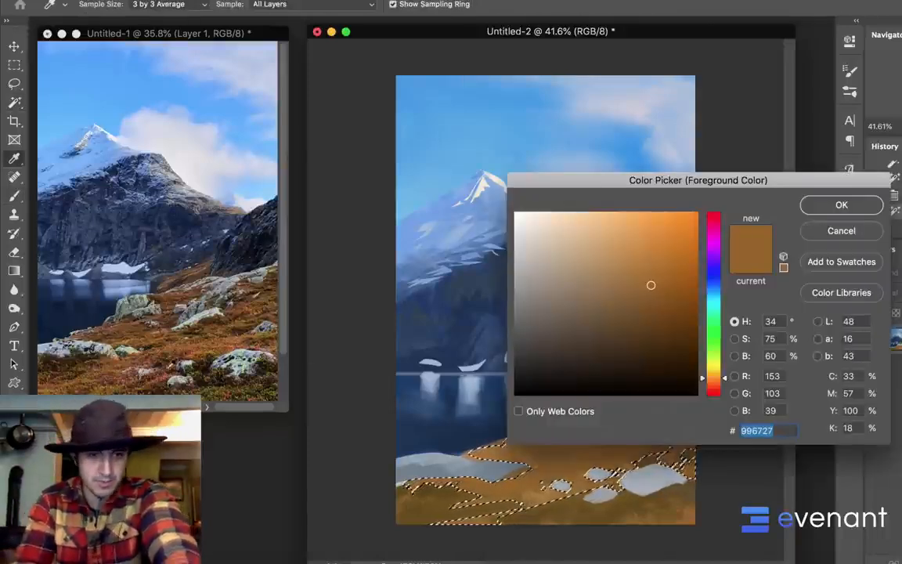
pyautogui.write('995727')
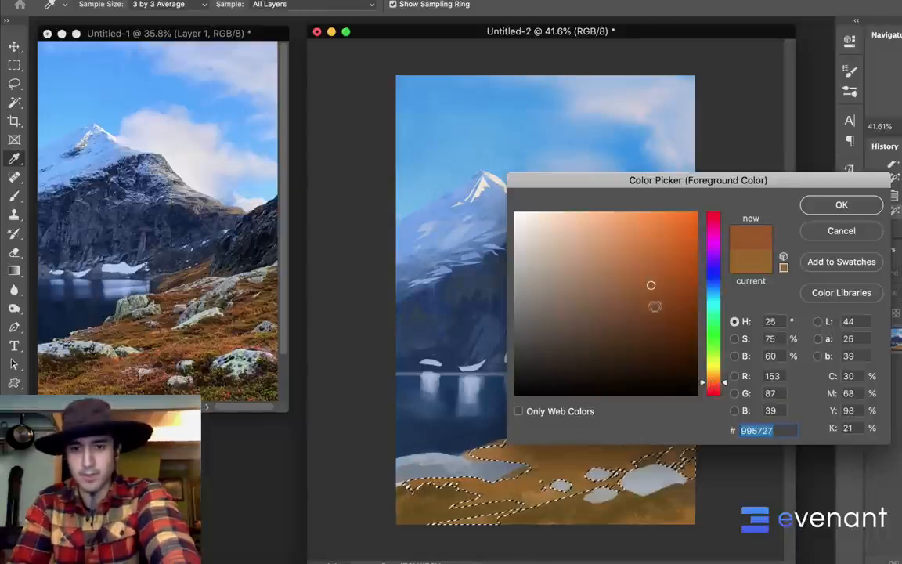
pyautogui.moveTo(656, 306); pyautogui.dragTo(674, 288)
pyautogui.click(822, 207)
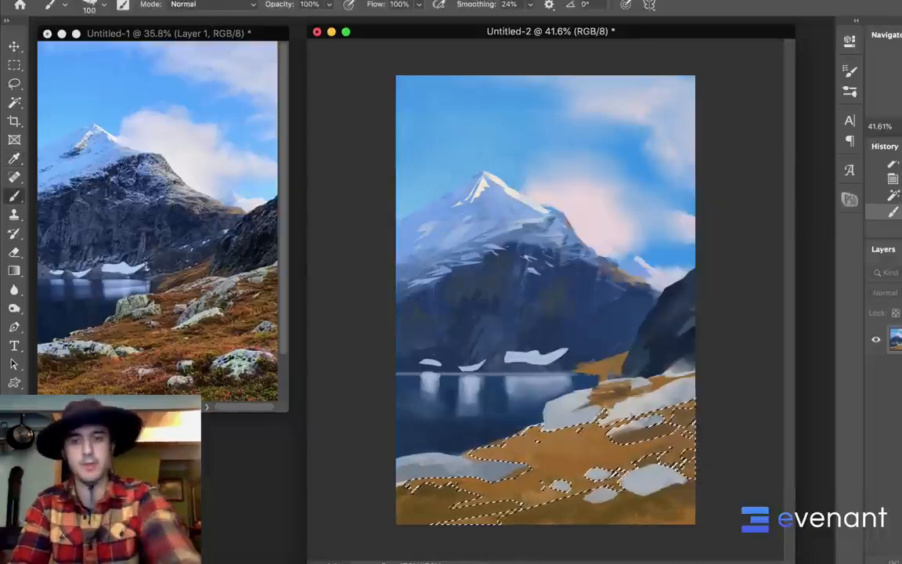
# Choose the 500 px textured brush tip, enlarge it to 1200 px and paint reddish-brown texture across the selected grass
pyautogui.rightClick(548, 407)
pyautogui.scroll(-1, 665, 388)
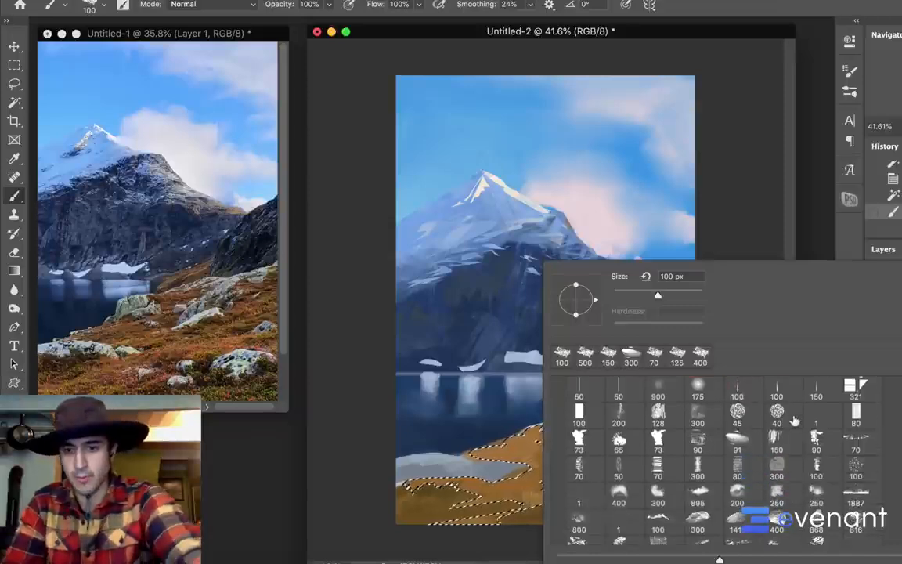
pyautogui.scroll(-2, 795, 427)
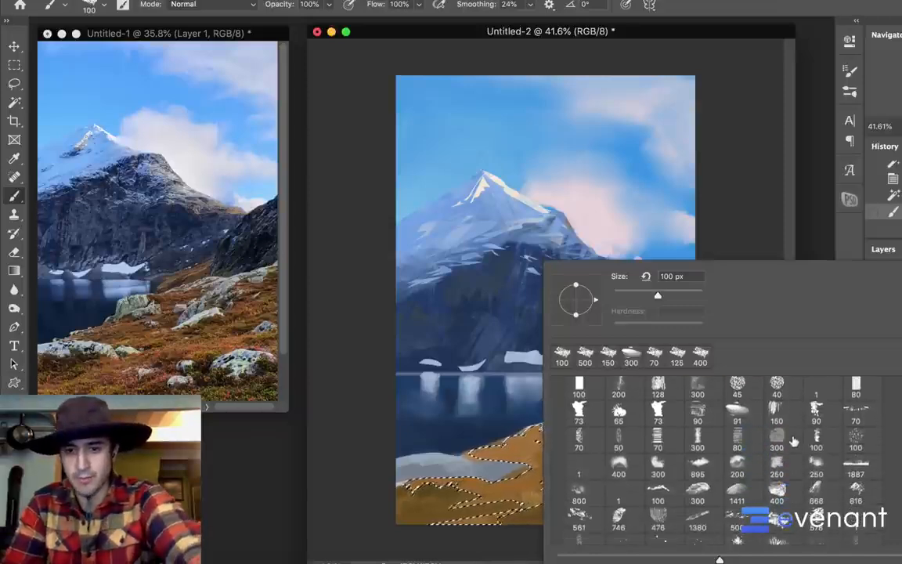
pyautogui.click(737, 511)
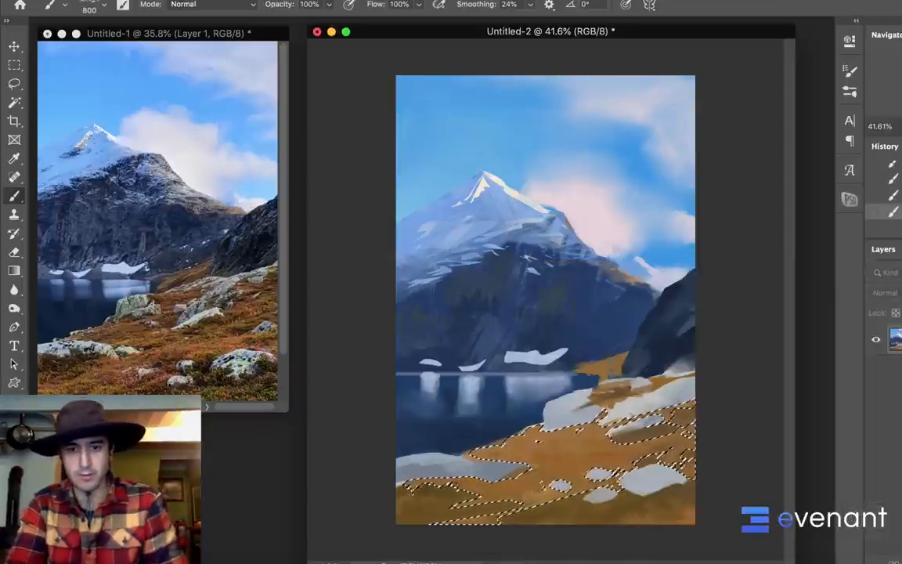
pyautogui.press(']')
pyautogui.press(']')
pyautogui.press(']')
pyautogui.press(']')
pyautogui.moveTo(458, 500); pyautogui.dragTo(546, 495)
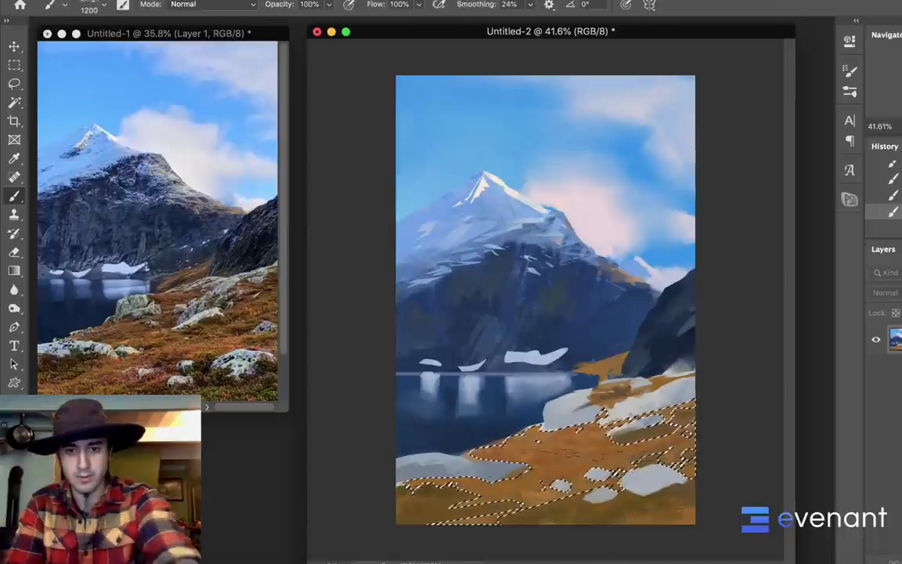
# Change to the 476 px textured brush and brush more rust orange into the selected grass, sampling color from the painting
pyautogui.rightClick(592, 262)
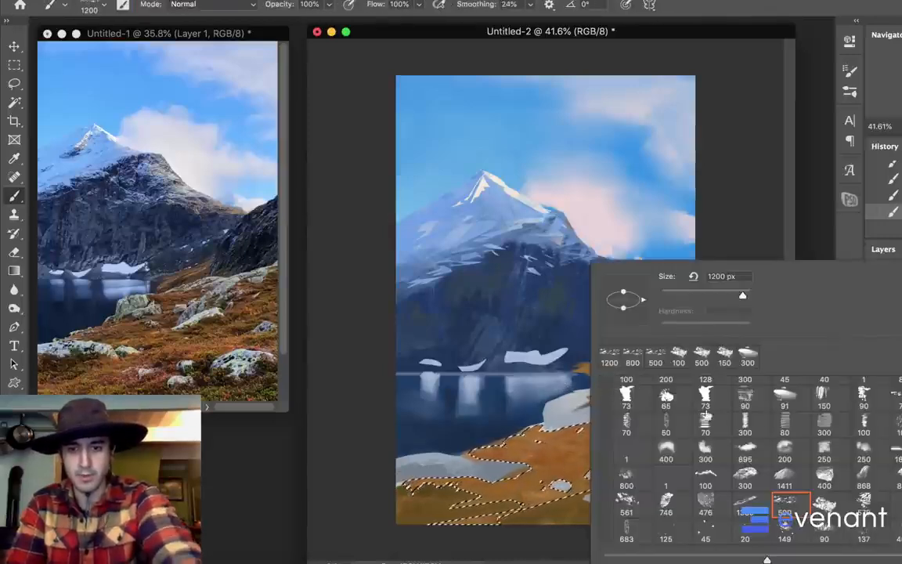
pyautogui.doubleClick(706, 501)
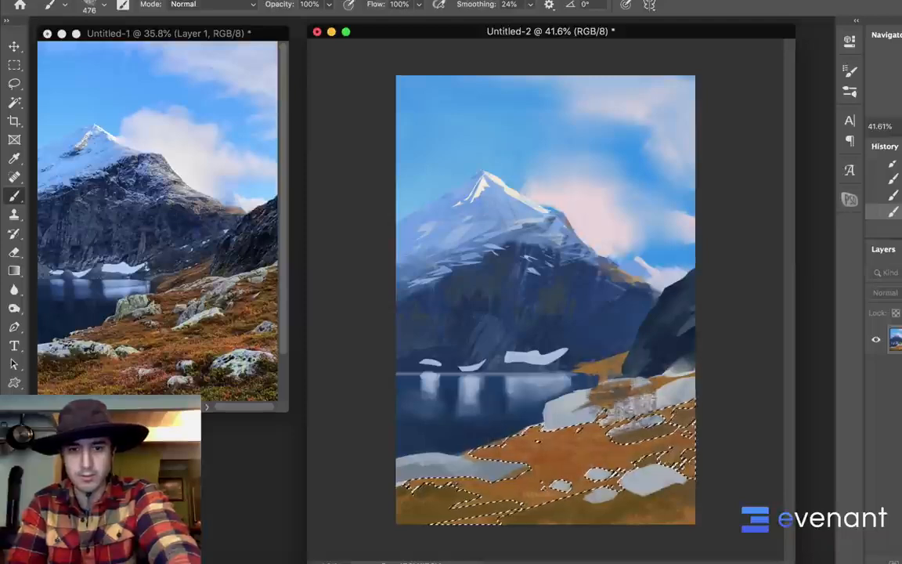
pyautogui.keyDown('alt'); pyautogui.click(609, 380); pyautogui.keyUp('alt')
pyautogui.keyDown('alt'); pyautogui.click(539, 419); pyautogui.keyUp('alt')
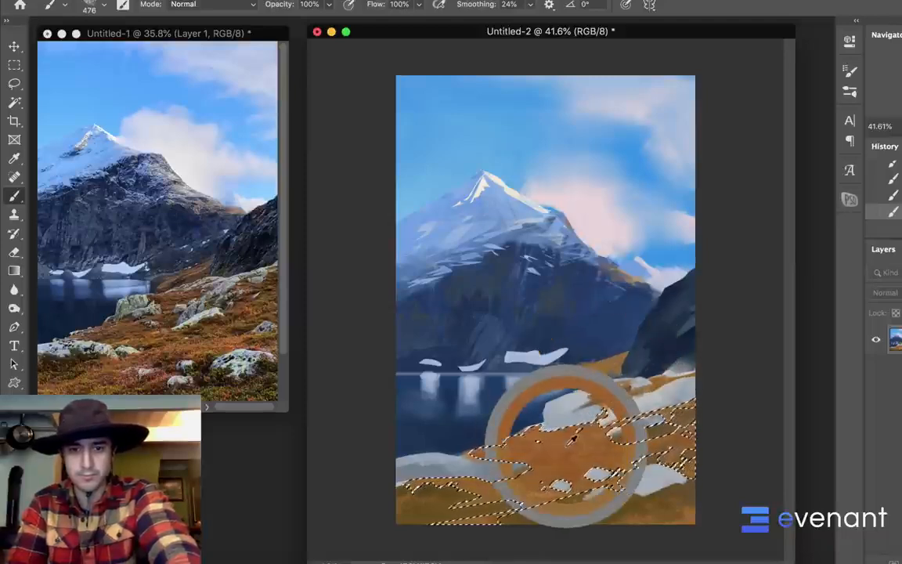
# Choose another rough brush tip, set the foreground color to dark red-brown #6b2d0e and dab dark patches onto the selected grass
pyautogui.rightClick(573, 261)
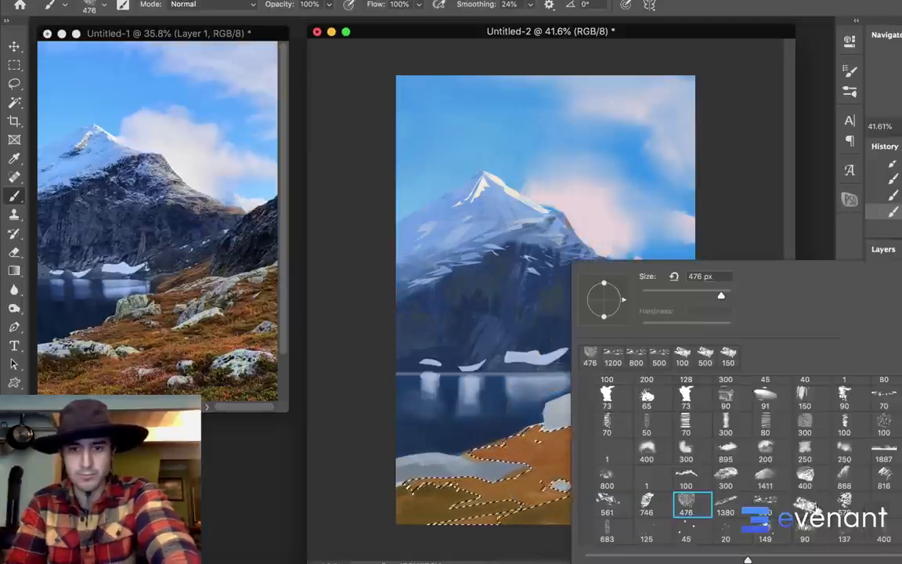
pyautogui.doubleClick(805, 502)
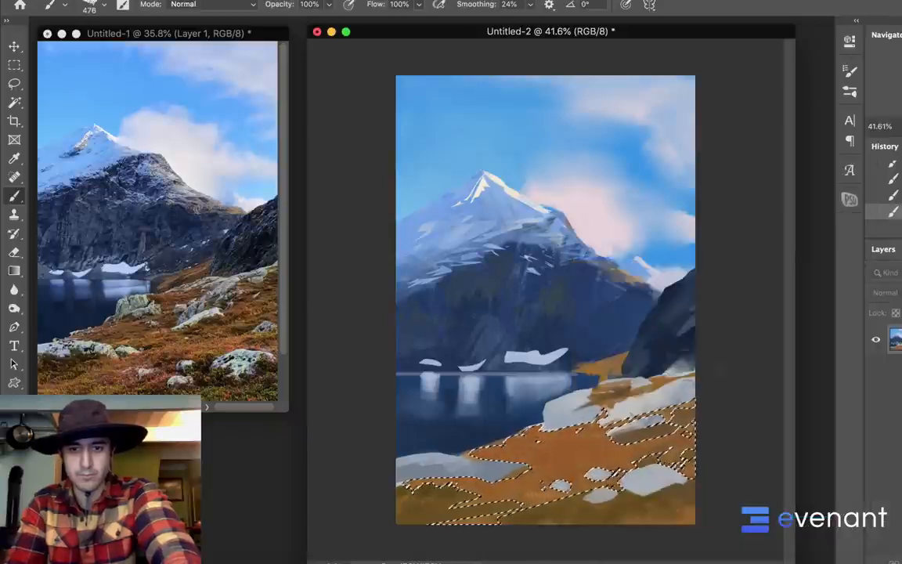
pyautogui.click(11, 468)
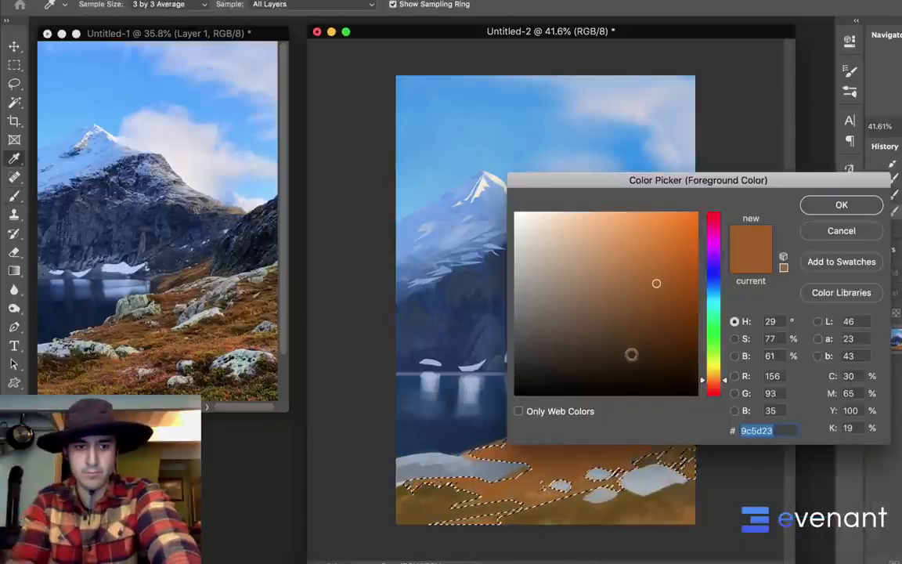
pyautogui.moveTo(649, 318)
pyautogui.mouseDown()
pyautogui.moveTo(654, 309)
pyautogui.moveTo(673, 319)
pyautogui.mouseUp()
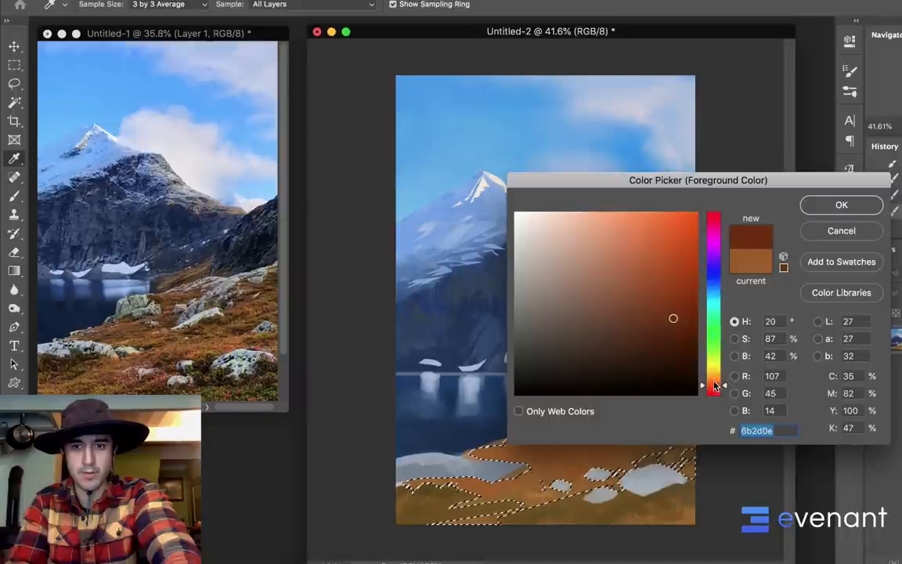
pyautogui.click(818, 204)
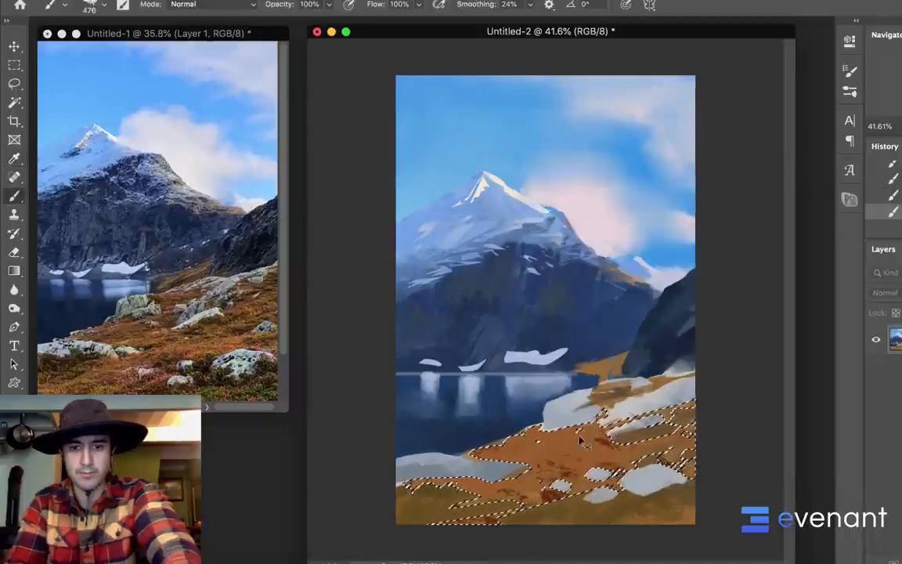
# Replace the selection with the olive foreground grass using the Magic Wand and paint orange and dark red-brown tones over it
pyautogui.hotkey('ctrl', 'd')
pyautogui.press('w')
pyautogui.click(586, 507)
pyautogui.press('b')
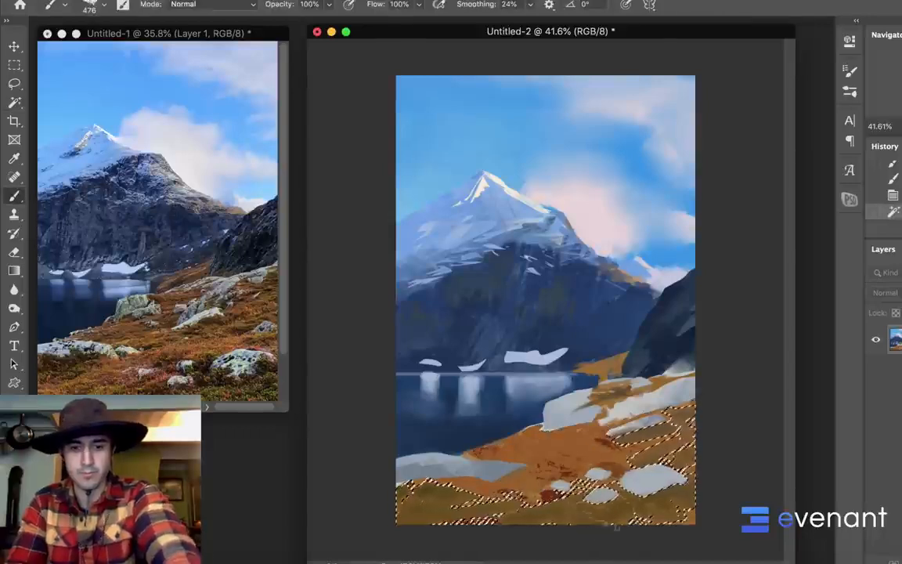
pyautogui.moveTo(589, 509); pyautogui.dragTo(557, 515)
pyautogui.moveTo(558, 515); pyautogui.dragTo(540, 523)
pyautogui.moveTo(388, 495)
pyautogui.mouseDown()
pyautogui.moveTo(427, 529)
pyautogui.moveTo(503, 527)
pyautogui.mouseUp()
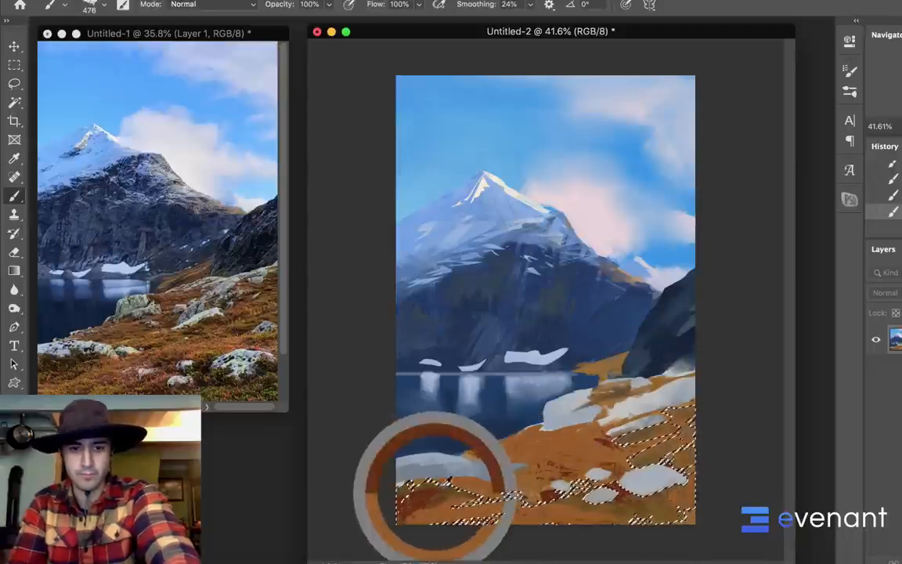
# Reselect the orange grass with the Magic Wand and paint brown and olive variation into it with the rough brush
pyautogui.press('w')
pyautogui.click(561, 447)
pyautogui.press('b')
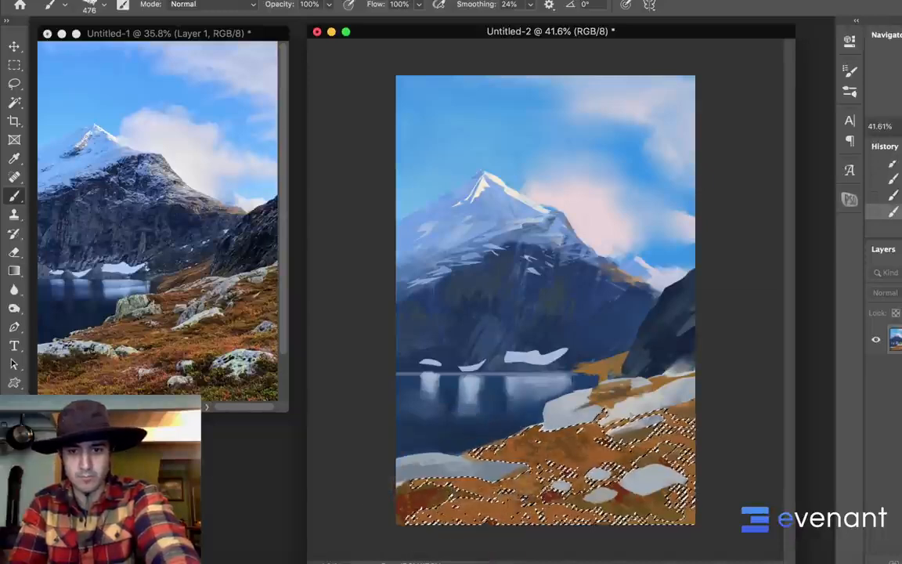
# Deselect and blend the grass tones along the canvas's bottom edge with the 300 px Mixer Brush
pyautogui.hotkey('shift', 'b')
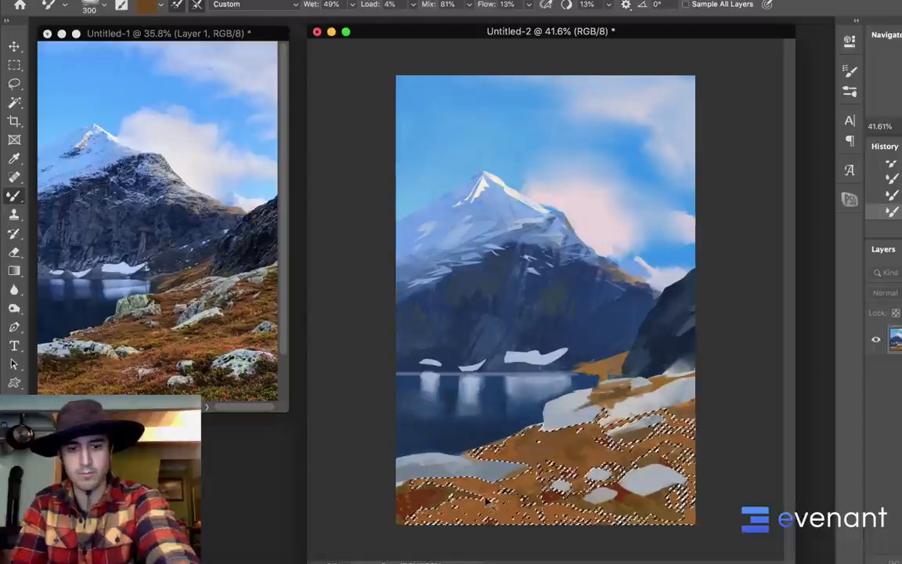
pyautogui.hotkey('ctrl', 'd')
pyautogui.moveTo(481, 511); pyautogui.dragTo(502, 507)
pyautogui.moveTo(500, 516)
pyautogui.mouseDown()
pyautogui.moveTo(477, 530)
pyautogui.moveTo(462, 523)
pyautogui.mouseUp()
pyautogui.hotkey('shift', 'b')
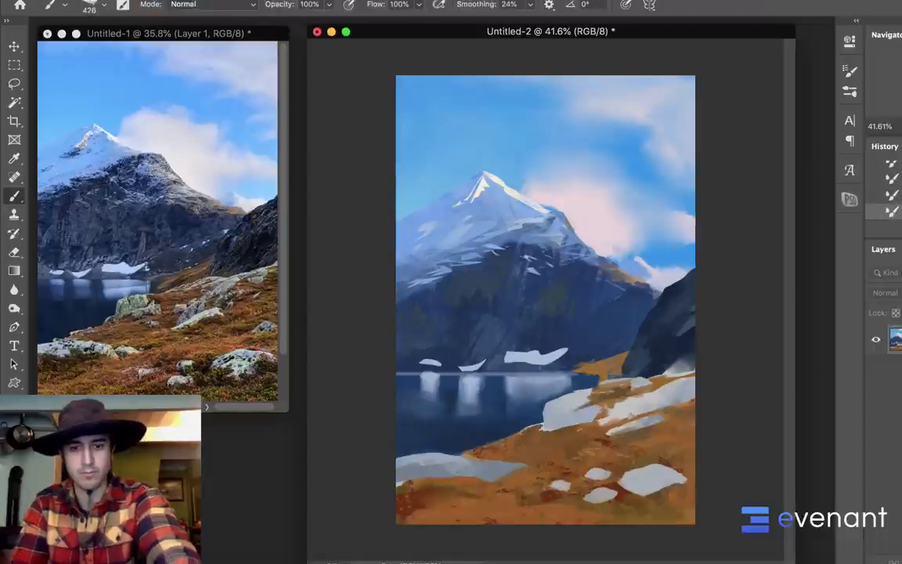
# Choose the 90 px textured brush tip, enlarge it to 250 px and paint grass strokes over the lower foreground
pyautogui.rightClick(577, 442)
pyautogui.scroll(2, 701, 440)
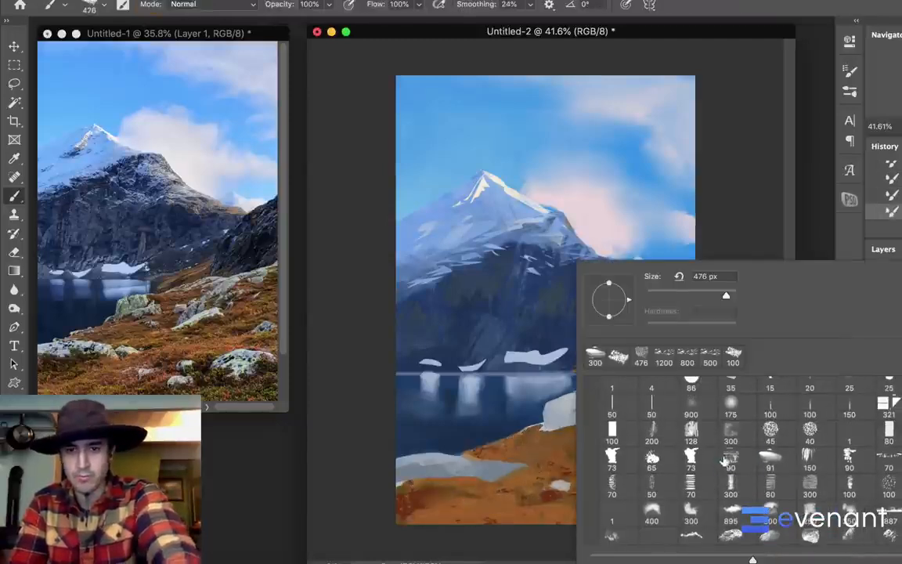
pyautogui.click(729, 461)
pyautogui.keyDown('alt'); pyautogui.click(411, 495); pyautogui.keyUp('alt')
pyautogui.moveTo(411, 489); pyautogui.dragTo(403, 463)
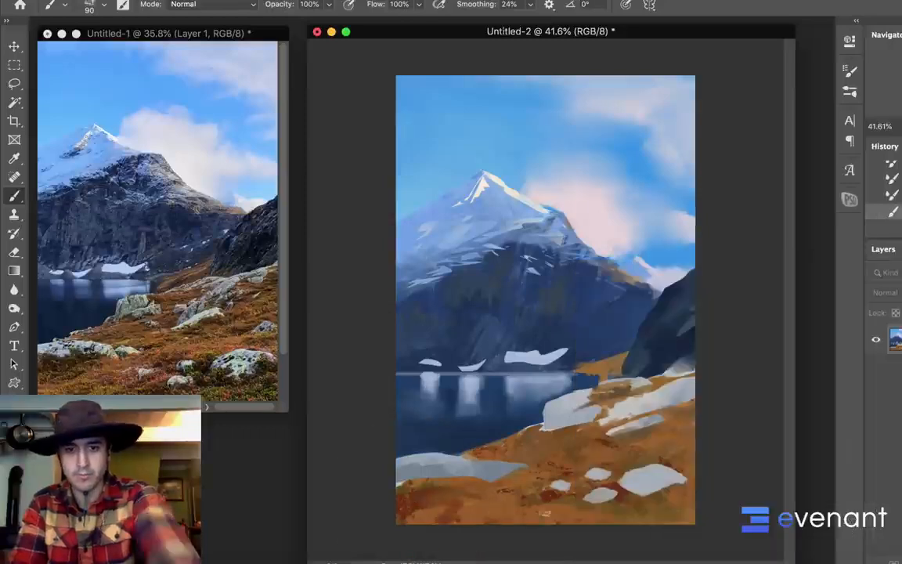
pyautogui.press(']')
pyautogui.press(']')
pyautogui.press(']')
pyautogui.press(']')
pyautogui.press(']')
pyautogui.press(']')
pyautogui.moveTo(432, 522)
pyautogui.mouseDown()
pyautogui.moveTo(497, 512)
pyautogui.moveTo(437, 527)
pyautogui.mouseUp()
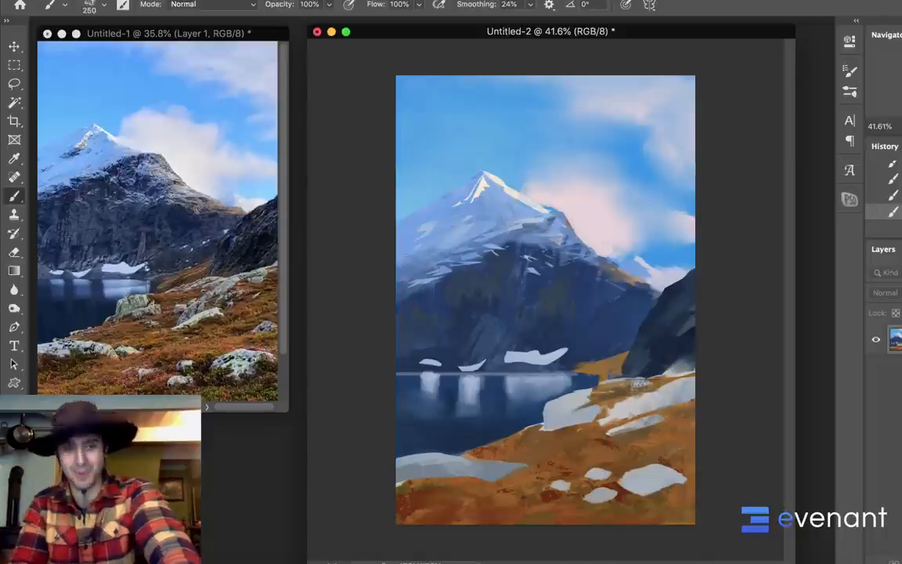
# Lasso small crack and shadow shapes on the pale foreground rocks, adding each one to the selection
pyautogui.press('l')
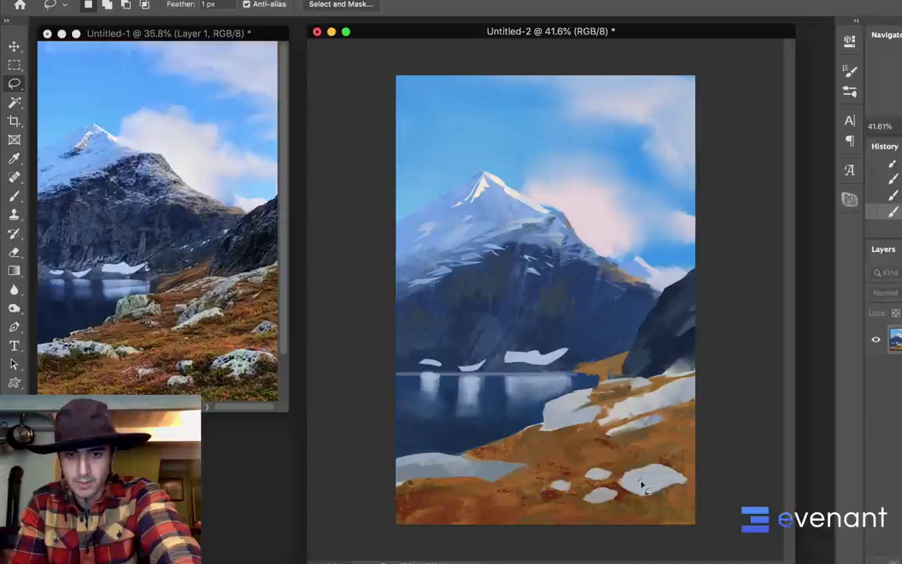
pyautogui.moveTo(641, 483)
pyautogui.mouseDown()
pyautogui.moveTo(630, 479)
pyautogui.moveTo(638, 477)
pyautogui.mouseUp()
pyautogui.press('Return')
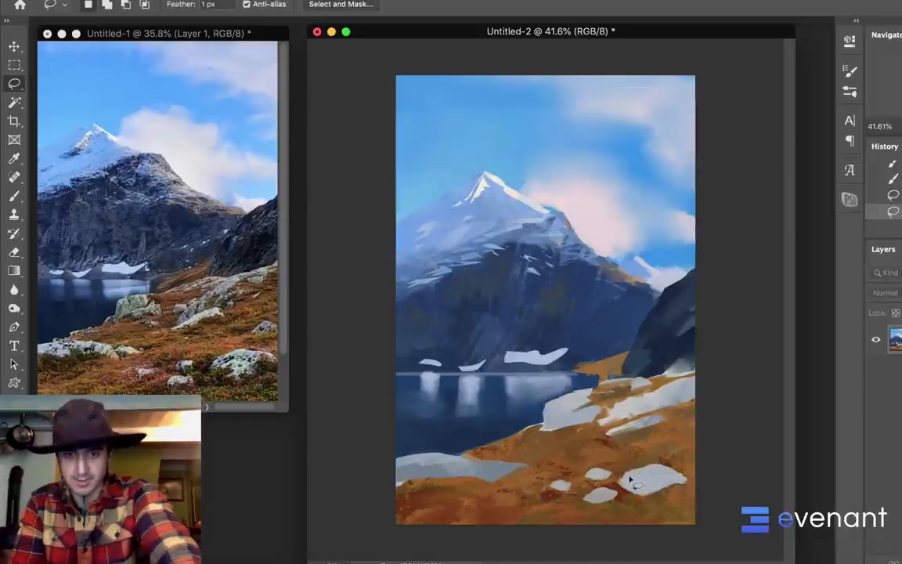
pyautogui.click(647, 477)
pyautogui.moveTo(646, 477); pyautogui.dragTo(637, 479)
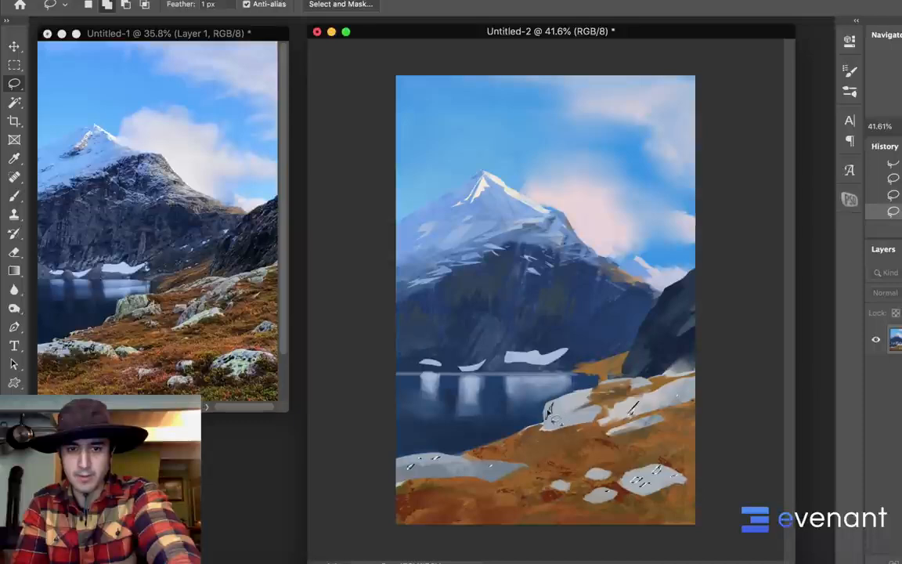
# Sample the dark cliff color, paint it into the selected rock cracks with the 250 px brush and deselect
pyautogui.press('b')
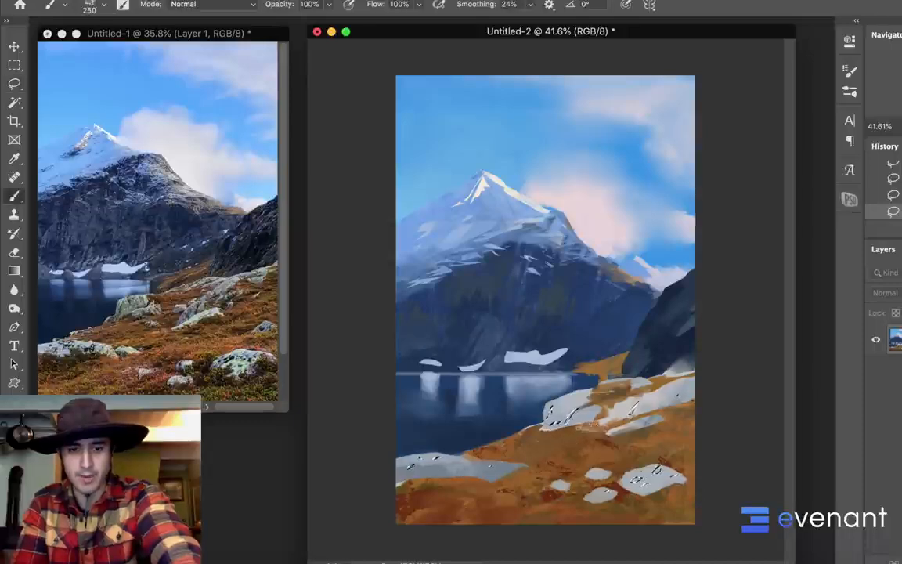
pyautogui.keyDown('alt'); pyautogui.click(690, 336); pyautogui.keyUp('alt')
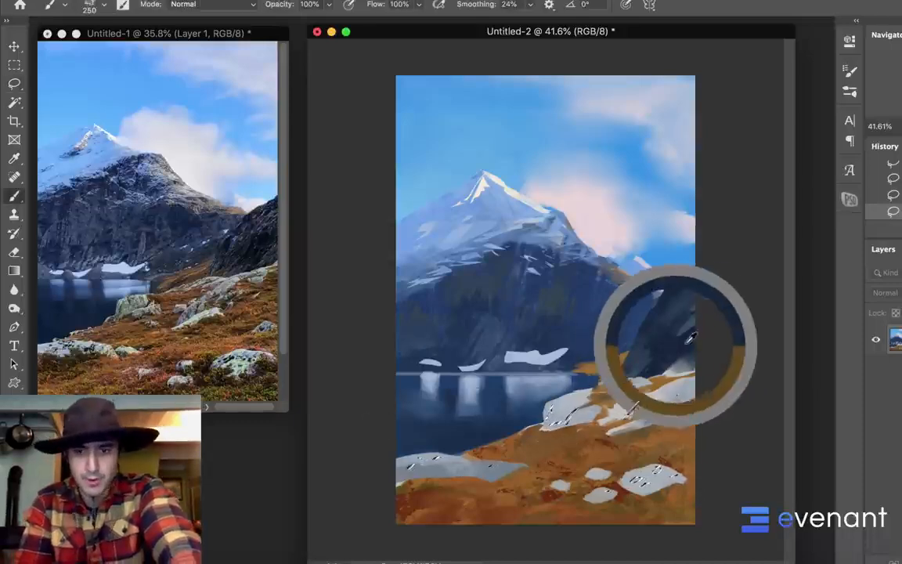
pyautogui.moveTo(556, 433)
pyautogui.mouseDown()
pyautogui.moveTo(673, 434)
pyautogui.moveTo(682, 463)
pyautogui.mouseUp()
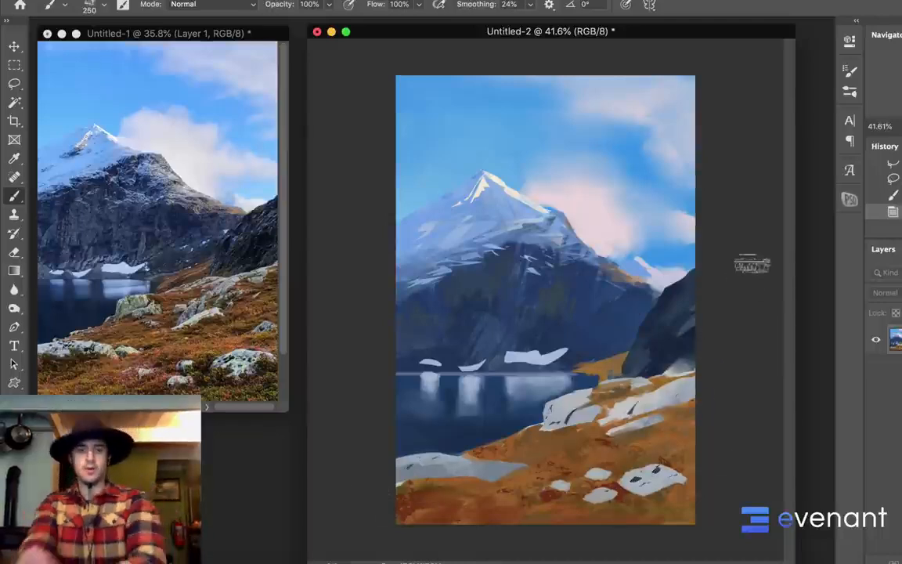
# Lasso small irregular patches along the mountain's right ridge, from the dark shoulder down to the slope's foot, adding each to the selection
pyautogui.scroll(-4, 686, 305)
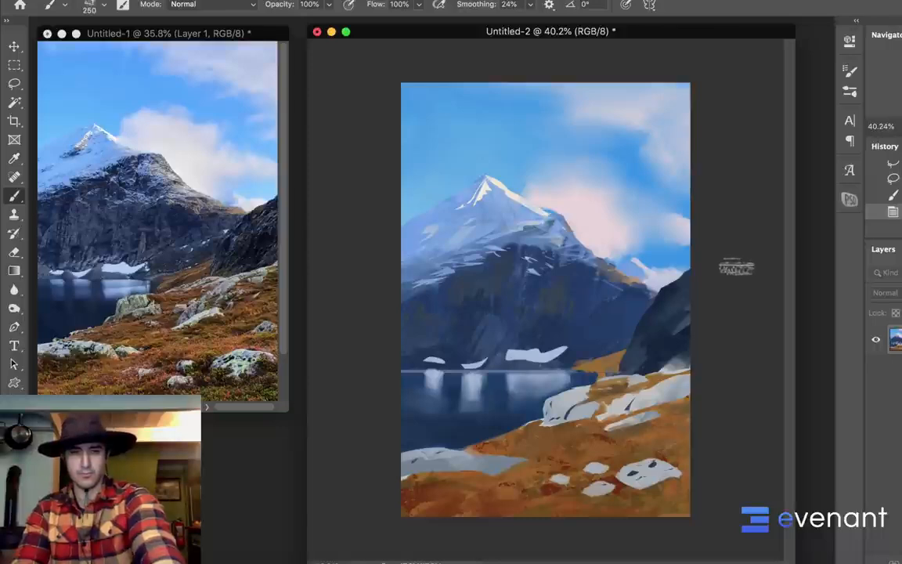
pyautogui.press('l')
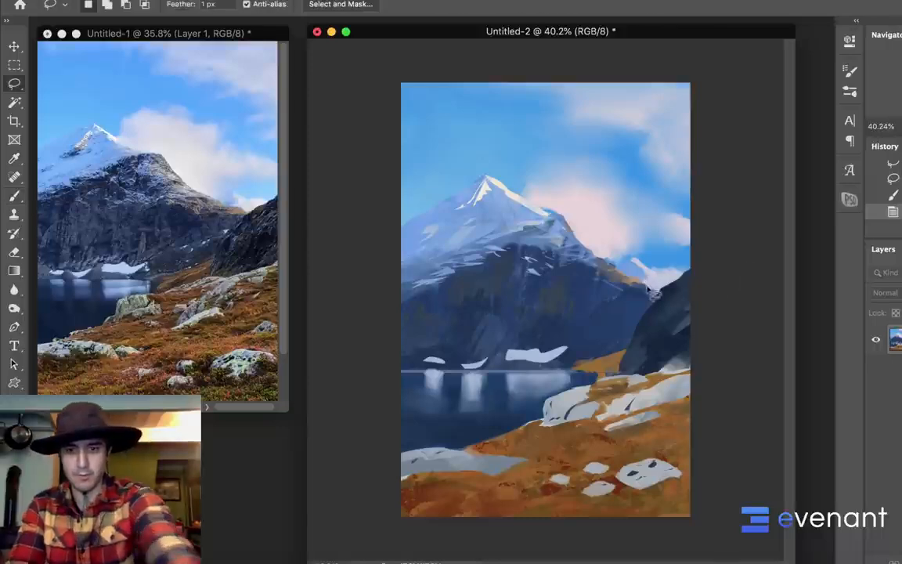
pyautogui.moveTo(628, 277)
pyautogui.mouseDown()
pyautogui.moveTo(638, 283)
pyautogui.moveTo(582, 251)
pyautogui.moveTo(605, 263)
pyautogui.moveTo(575, 267)
pyautogui.moveTo(634, 292)
pyautogui.mouseUp()
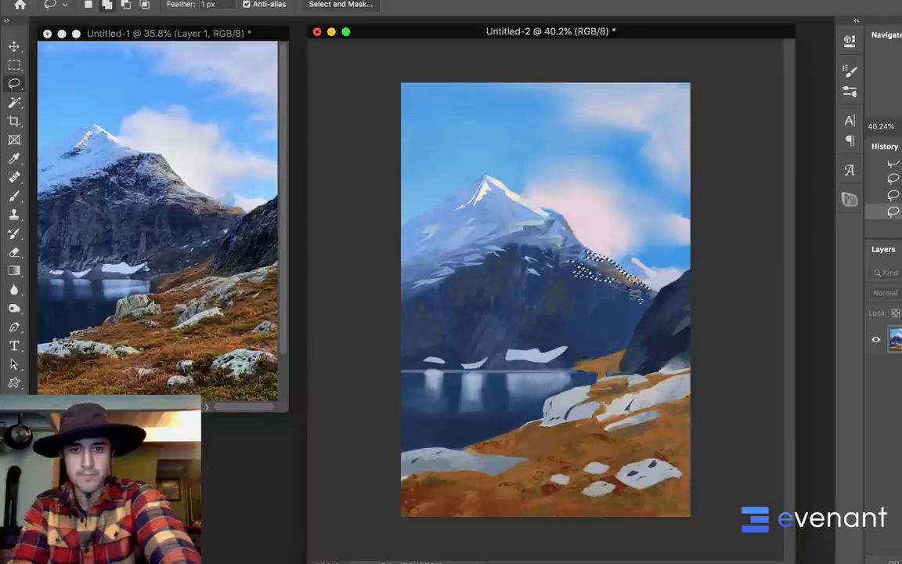
pyautogui.moveTo(573, 251)
pyautogui.mouseDown()
pyautogui.moveTo(554, 235)
pyautogui.moveTo(565, 242)
pyautogui.moveTo(554, 217)
pyautogui.moveTo(574, 238)
pyautogui.mouseUp()
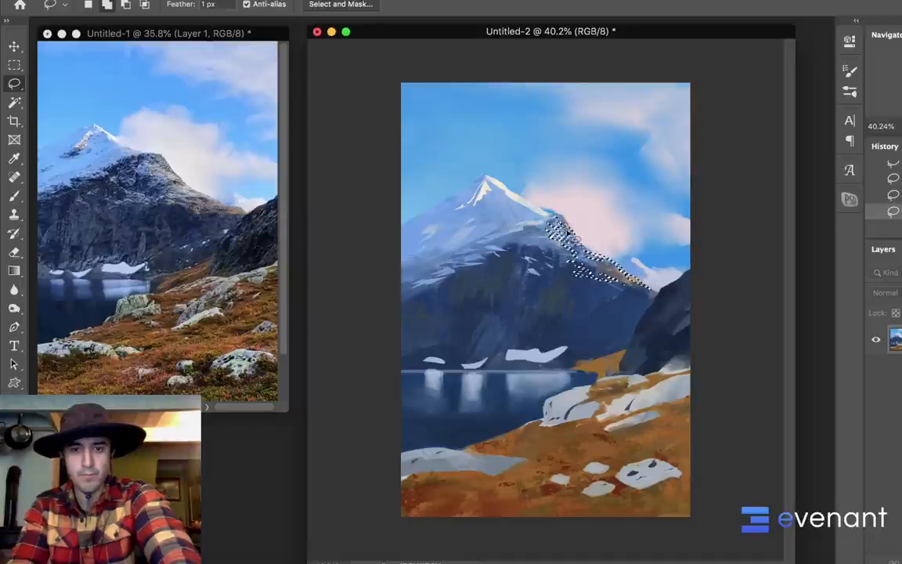
# Sample the orange grass color, paint it into the selected ridge patches with the 250 px textured brush and deselect
pyautogui.press('b')
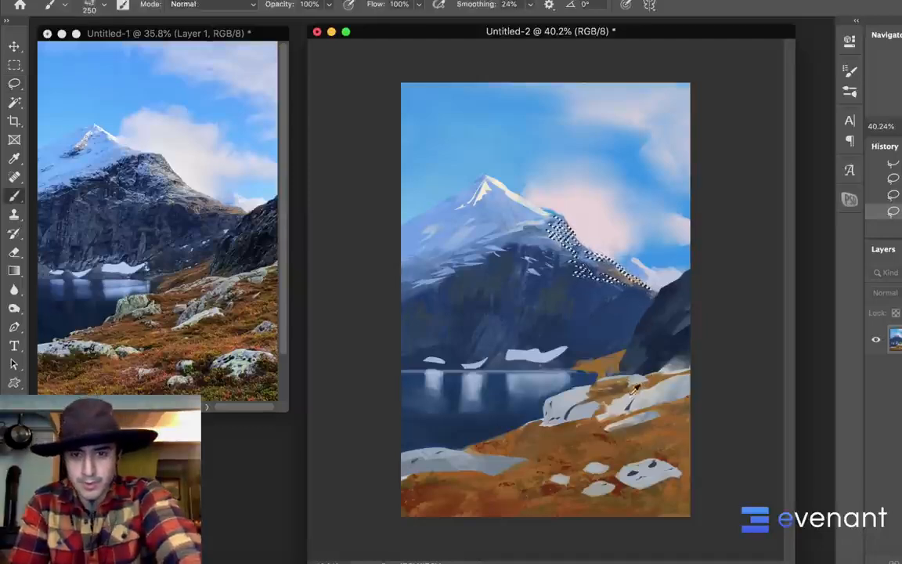
pyautogui.keyDown('alt'); pyautogui.click(610, 358); pyautogui.keyUp('alt')
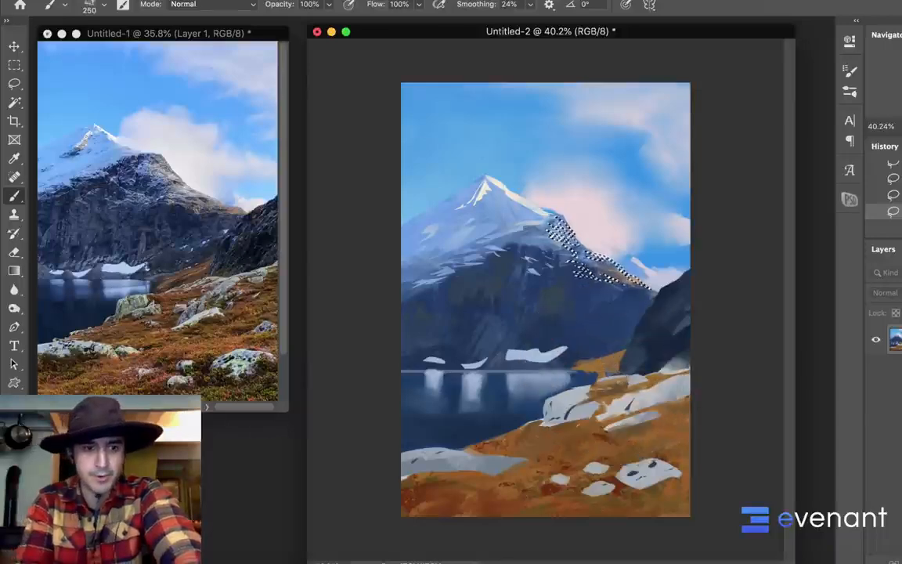
pyautogui.click(12, 472)
pyautogui.moveTo(599, 263); pyautogui.dragTo(630, 239)
pyautogui.click(841, 204)
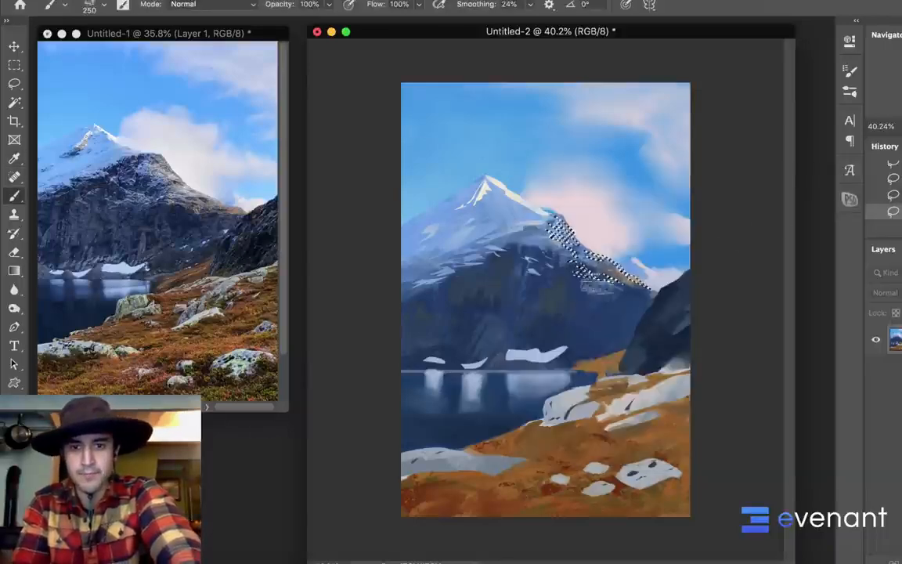
pyautogui.moveTo(574, 274)
pyautogui.mouseDown()
pyautogui.moveTo(603, 266)
pyautogui.moveTo(583, 260)
pyautogui.moveTo(631, 277)
pyautogui.mouseUp()
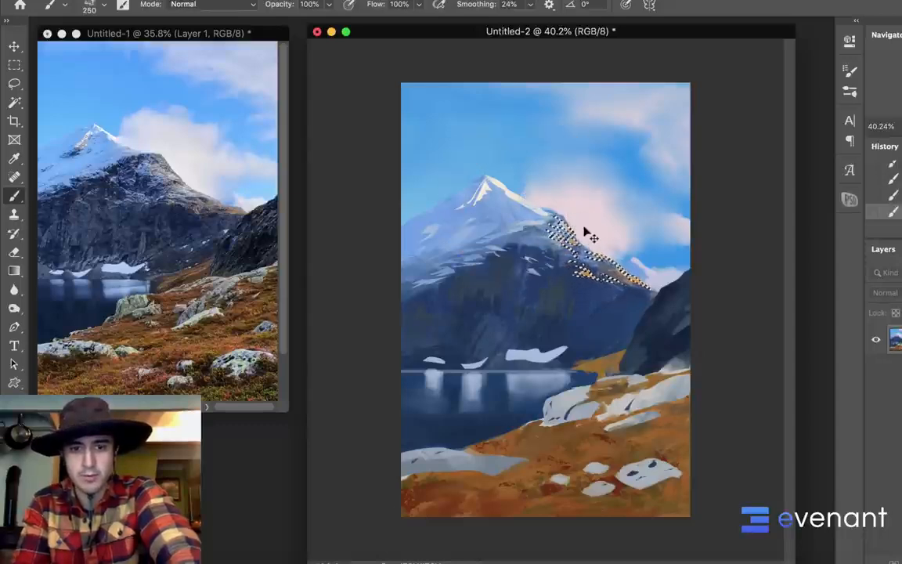
pyautogui.hotkey('ctrl', 'd')
# Reduce the brush to 70 px and paint small strokes along the upper edge of the mountain's right shoulder
pyautogui.press('[')
pyautogui.press('[')
pyautogui.press('[')
pyautogui.press('[')
pyautogui.press('[')
pyautogui.press('[')
pyautogui.press('[')
pyautogui.press('[')
pyautogui.moveTo(558, 213); pyautogui.dragTo(574, 232)
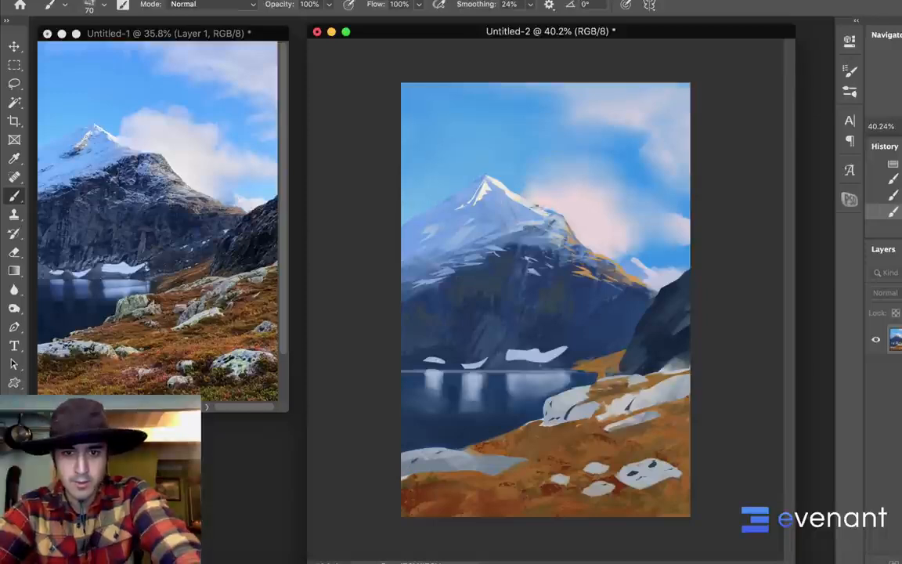
# Choose the 35 px brush tip, sample nearby cloud color and refine the right shoulder's outline and snow edge against the cloud
pyautogui.rightClick(559, 255)
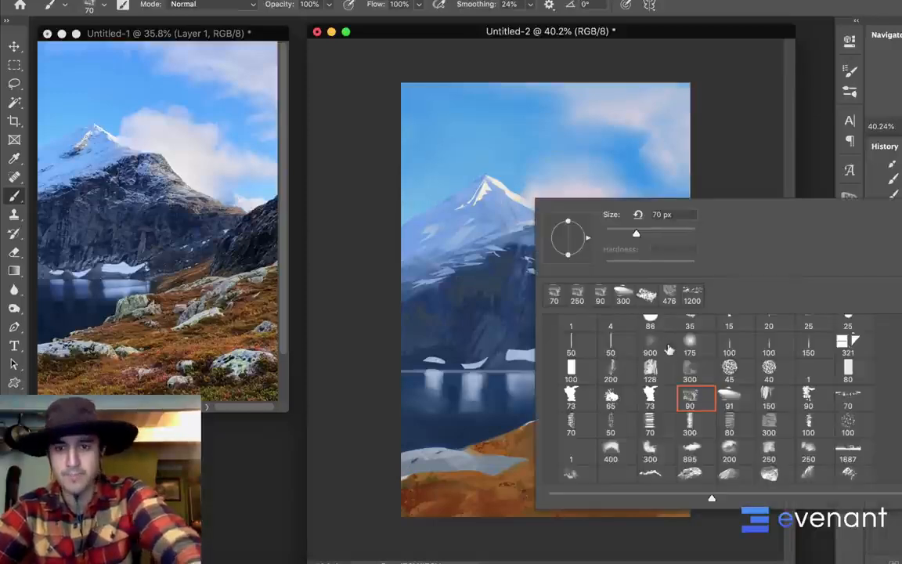
pyautogui.scroll(2, 670, 349)
pyautogui.doubleClick(688, 349)
pyautogui.keyDown('alt'); pyautogui.click(572, 213); pyautogui.keyUp('alt')
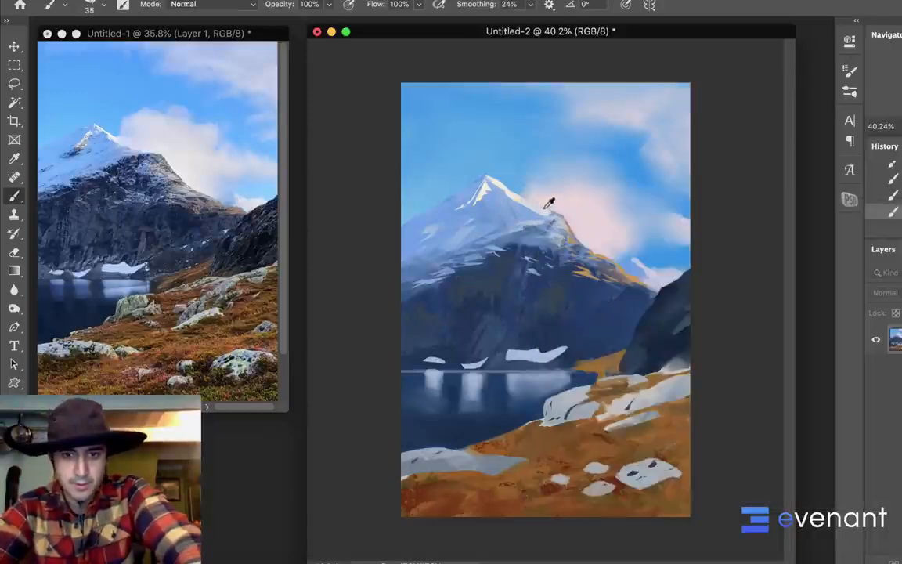
pyautogui.keyDown('alt'); pyautogui.click(549, 203); pyautogui.keyUp('alt')
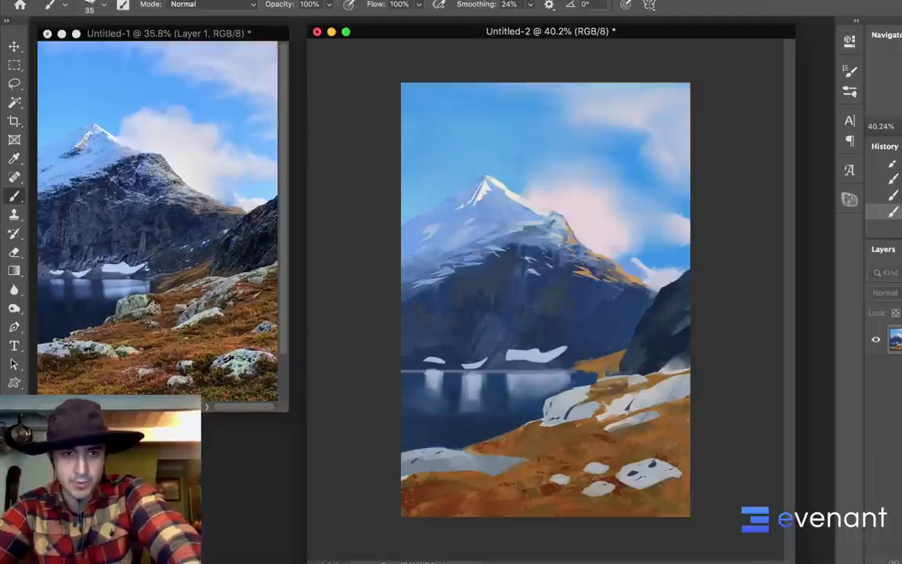
pyautogui.keyDown('alt'); pyautogui.click(472, 186); pyautogui.keyUp('alt')
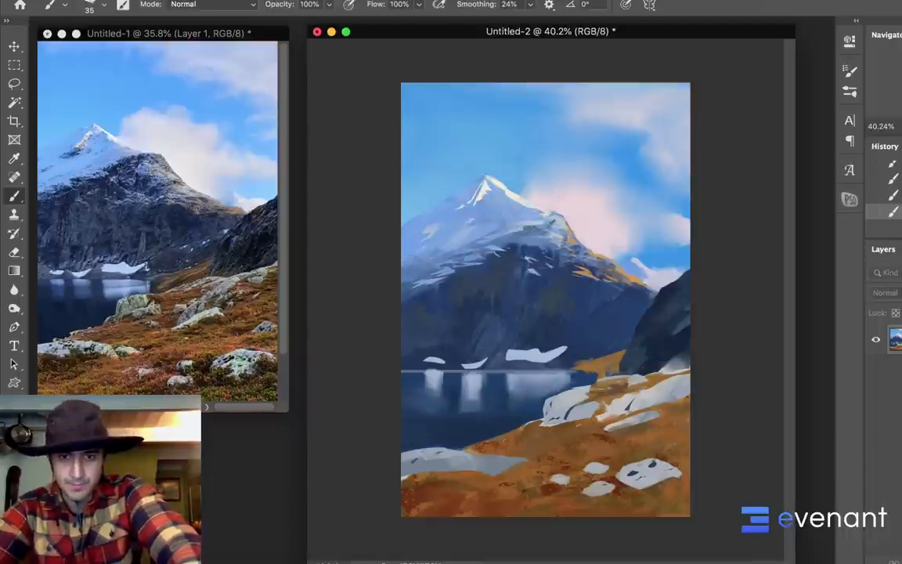
pyautogui.keyDown('alt'); pyautogui.click(555, 202); pyautogui.keyUp('alt')
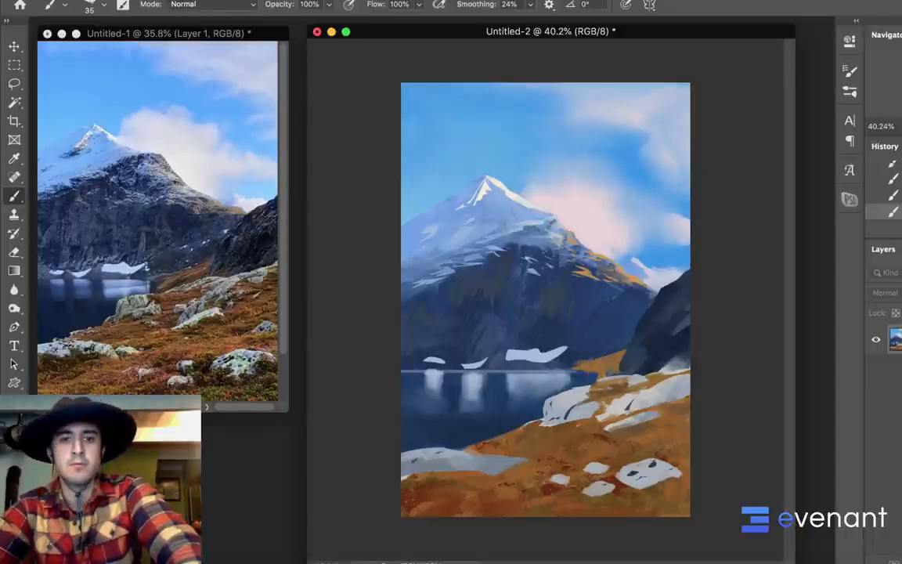
pyautogui.keyDown('alt'); pyautogui.click(551, 224); pyautogui.keyUp('alt')
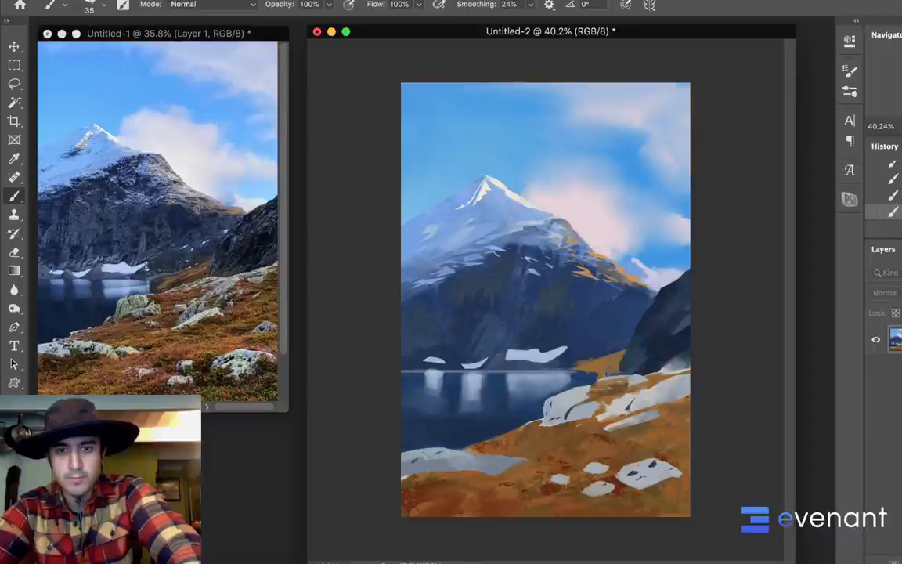
pyautogui.keyDown('alt'); pyautogui.click(551, 222); pyautogui.keyUp('alt')
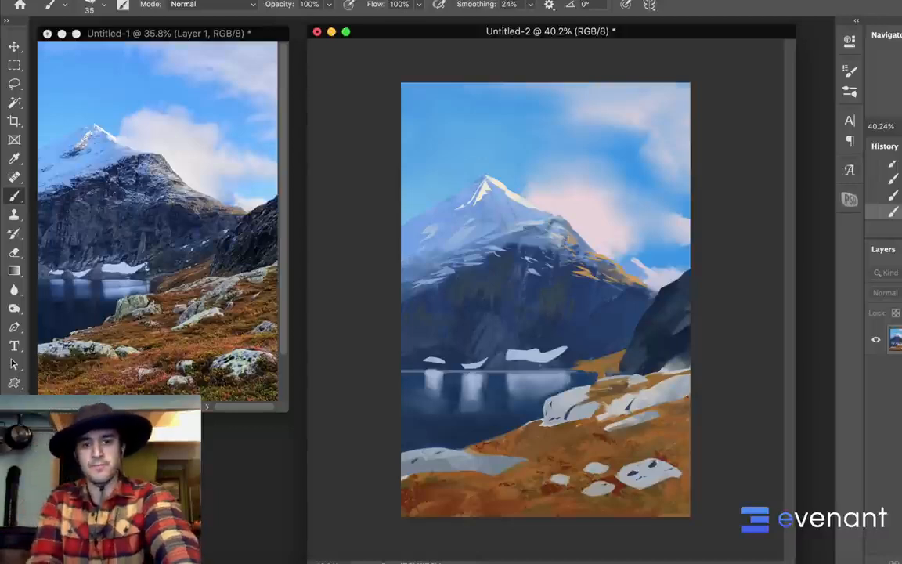
# Lasso the mountain's right shoulder, darken its rock with the 35 px brush enlarged to 70 px, and deselect
pyautogui.press('l')
pyautogui.moveTo(554, 219)
pyautogui.mouseDown()
pyautogui.moveTo(460, 266)
pyautogui.moveTo(529, 277)
pyautogui.mouseUp()
pyautogui.press('b')
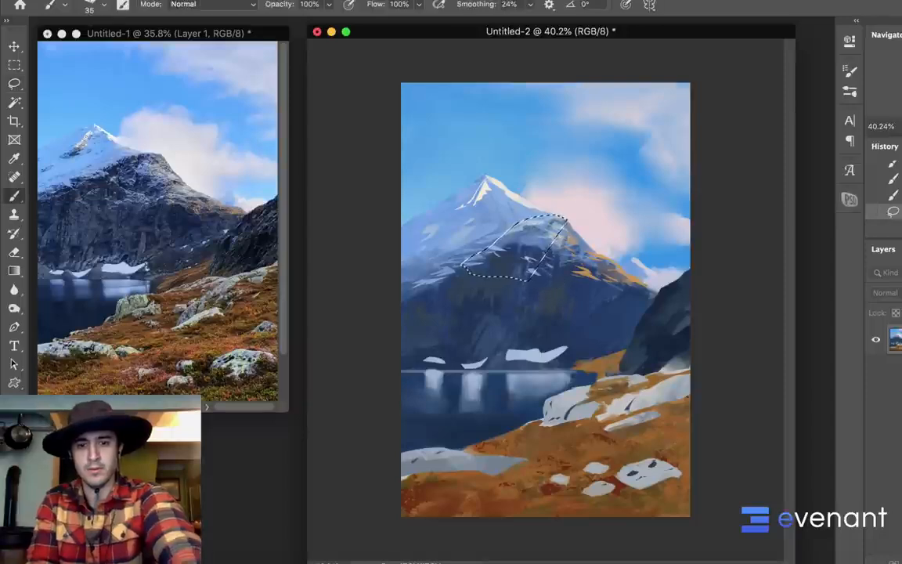
pyautogui.moveTo(558, 223); pyautogui.dragTo(534, 220)
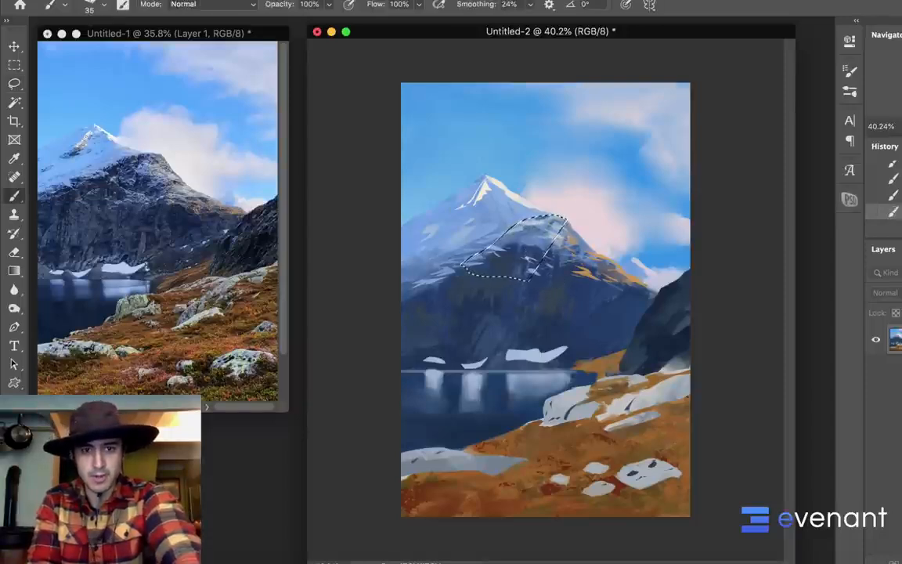
pyautogui.press(']')
pyautogui.press(']')
pyautogui.press(']')
pyautogui.press(']')
pyautogui.press(']')
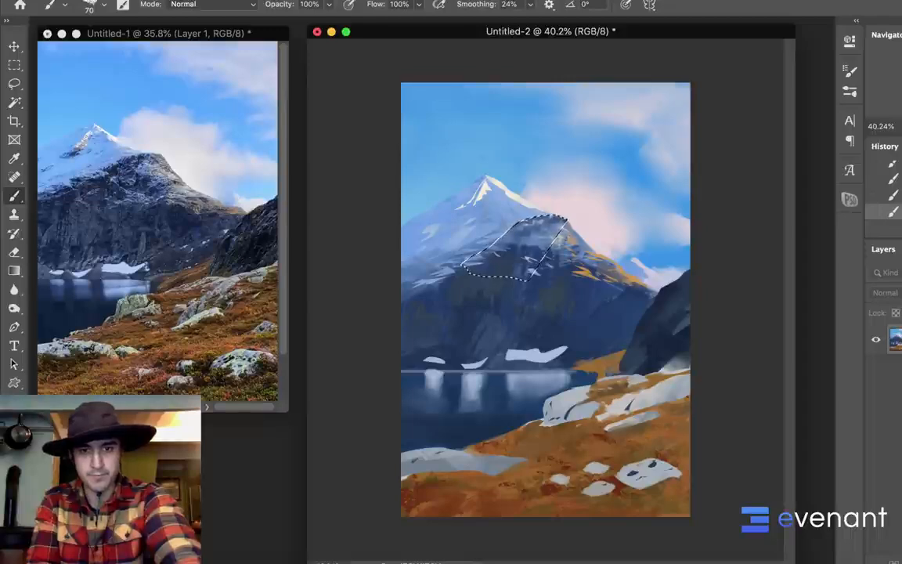
pyautogui.press('super+d')
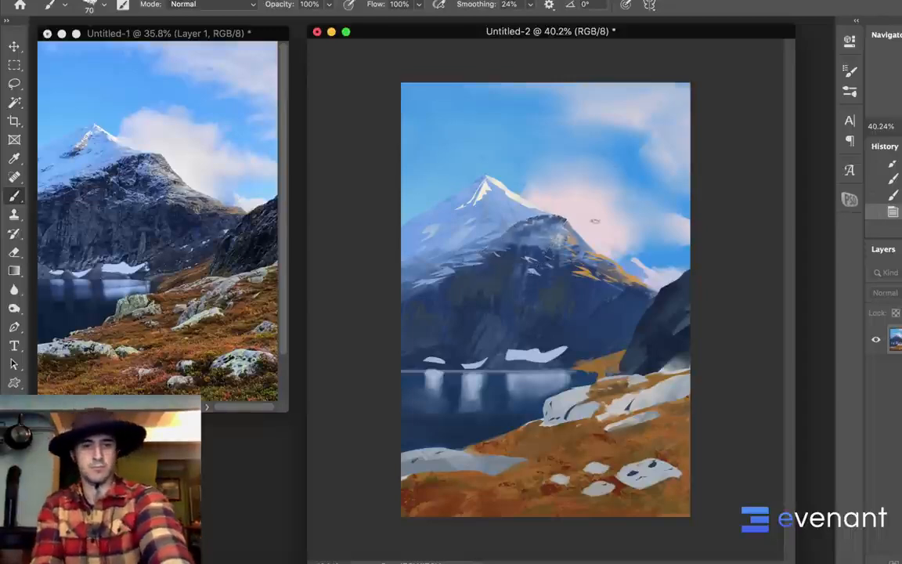
# Paint and smooth the peak's snow slopes with the 70 px brush, and define the pink cloud's edges with it at 150 px
pyautogui.click(467, 184)
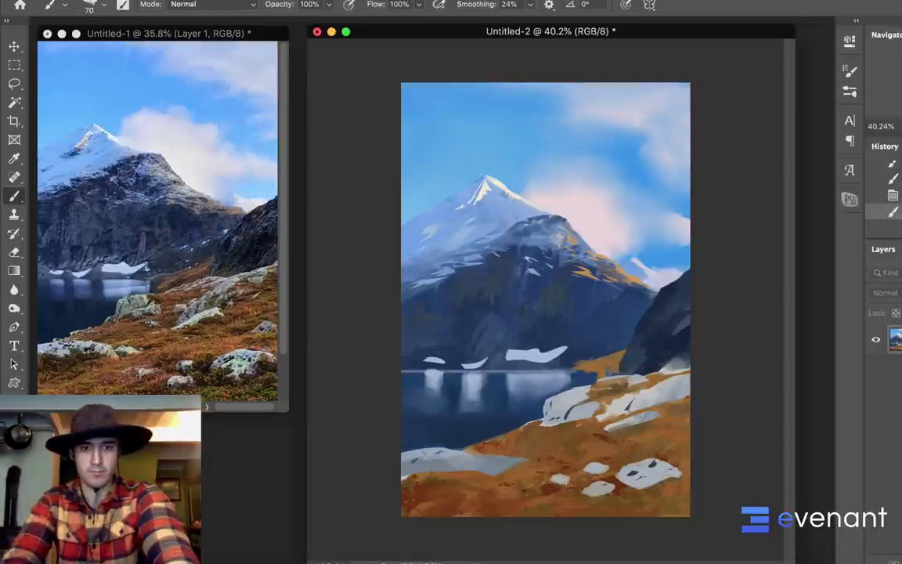
pyautogui.click(498, 194)
pyautogui.click(500, 195)
pyautogui.click(501, 196)
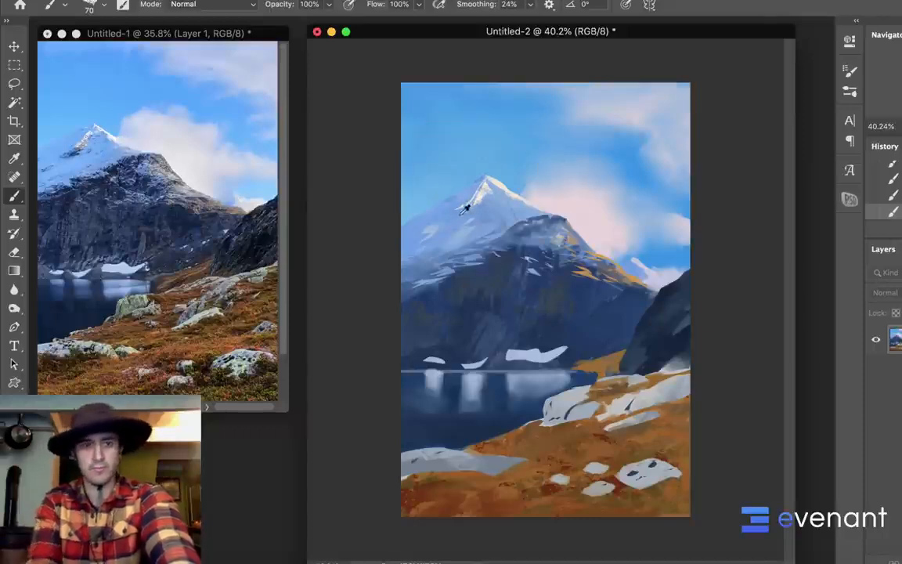
pyautogui.click(382, 198)
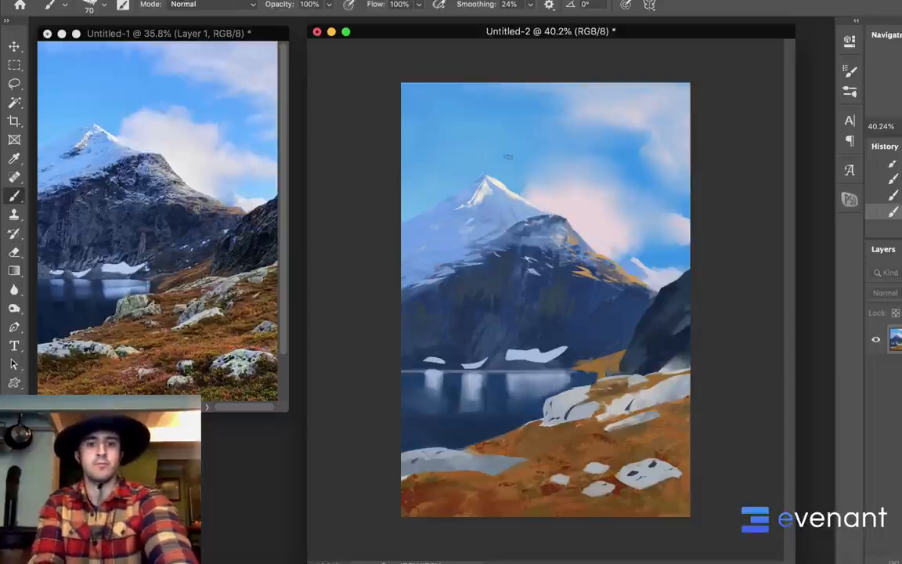
pyautogui.keyDown('alt'); pyautogui.click(554, 181); pyautogui.keyUp('alt')
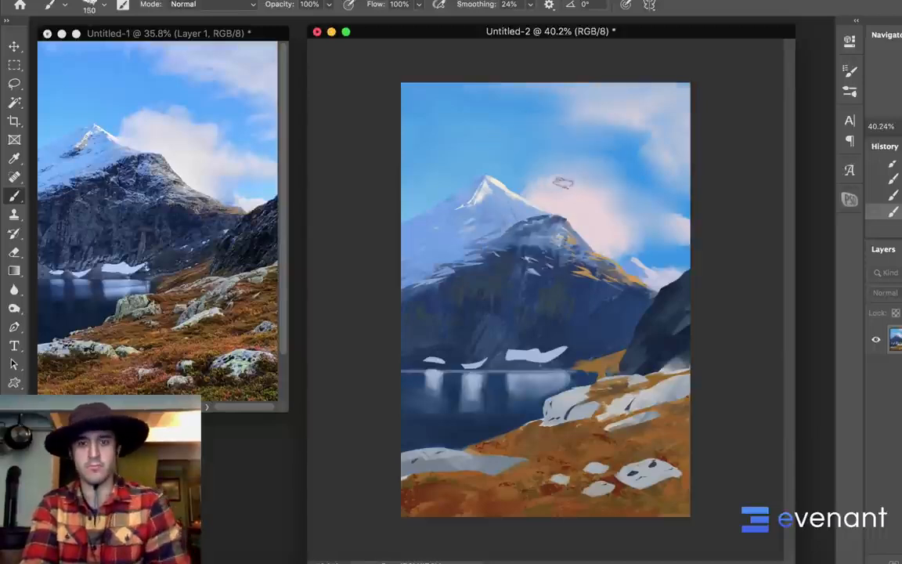
pyautogui.keyDown('alt'); pyautogui.click(589, 166); pyautogui.keyUp('alt')
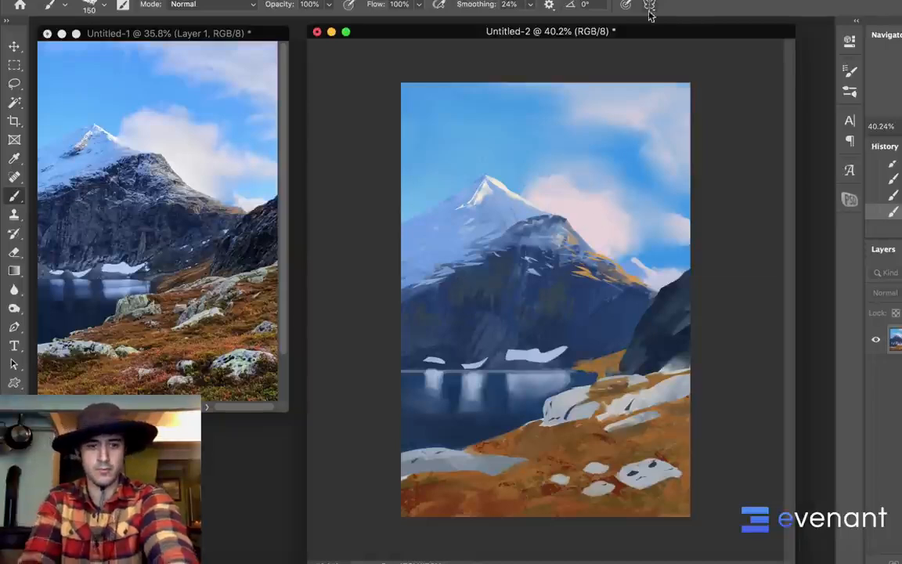
# Magic Wand the pale rock beside the lake and paint streaks into it with the 90 px textured brush tip
pyautogui.press('w')
pyautogui.click(580, 397)
pyautogui.press('b')
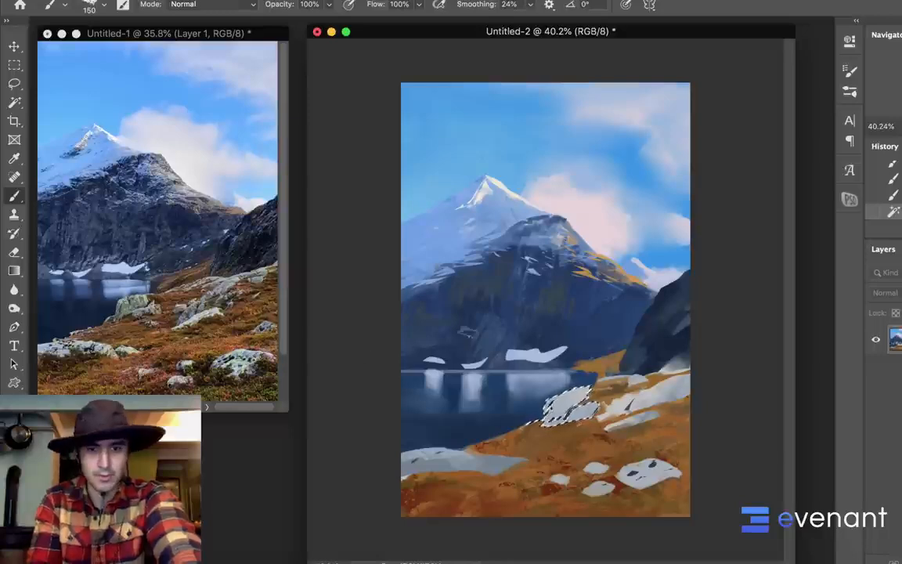
pyautogui.rightClick(470, 260)
pyautogui.click(623, 488)
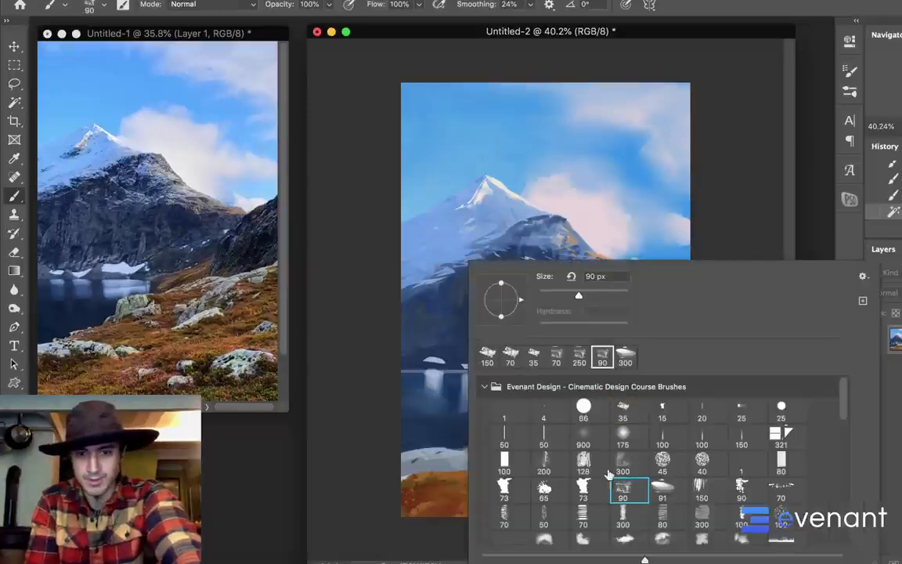
pyautogui.click(399, 388)
pyautogui.keyDown('alt'); pyautogui.click(450, 346); pyautogui.keyUp('alt')
pyautogui.keyDown('alt'); pyautogui.click(484, 336); pyautogui.keyUp('alt')
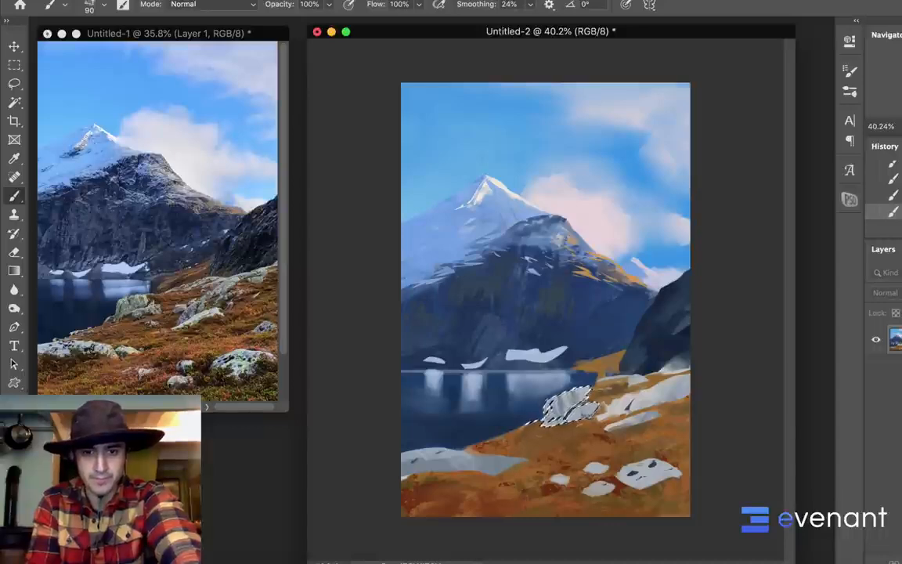
# Magic Wand the flat rock in the left foreground, paint streaks into it with the textured brush enlarged to 200 px, and deselect
pyautogui.press('w')
pyautogui.click(449, 468)
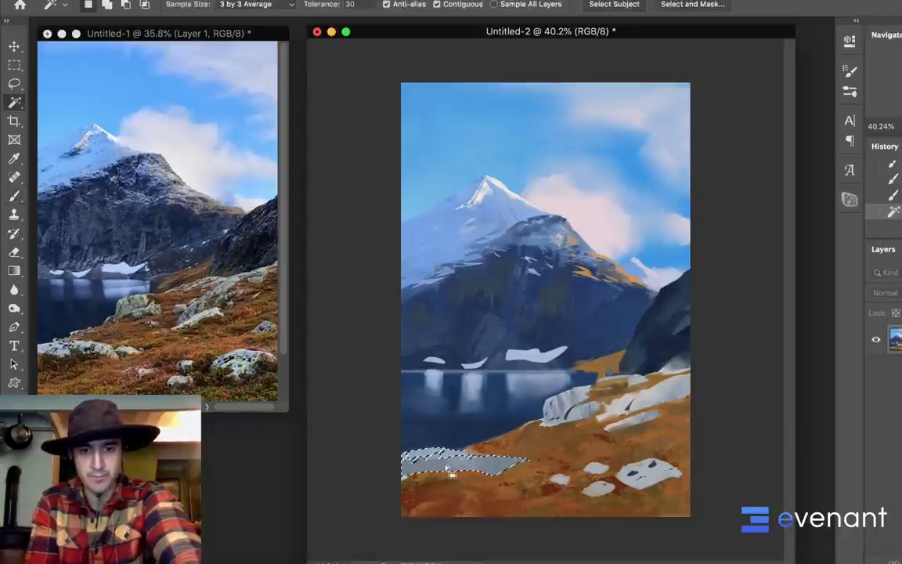
pyautogui.press('b')
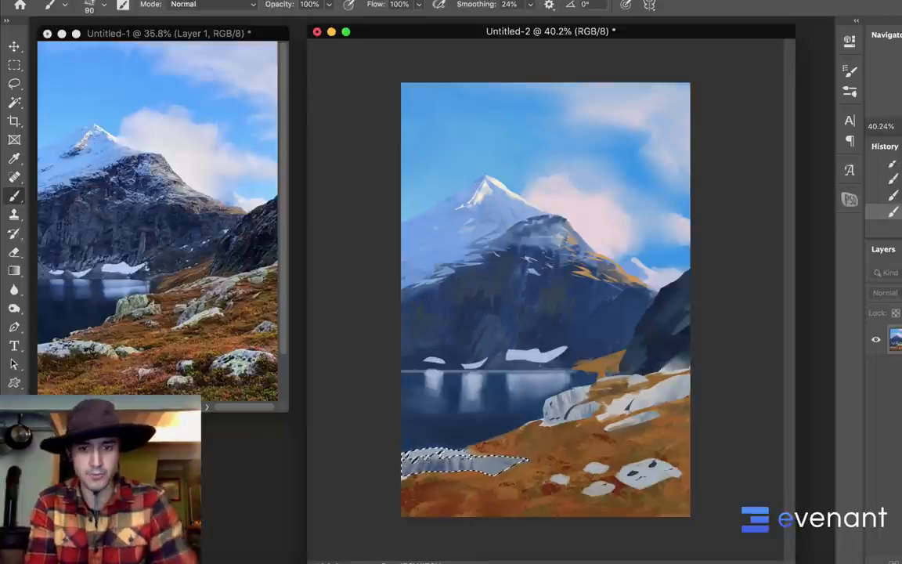
pyautogui.press(']')
pyautogui.press(']')
pyautogui.press(']')
pyautogui.press(']')
pyautogui.press(']')
pyautogui.press(']')
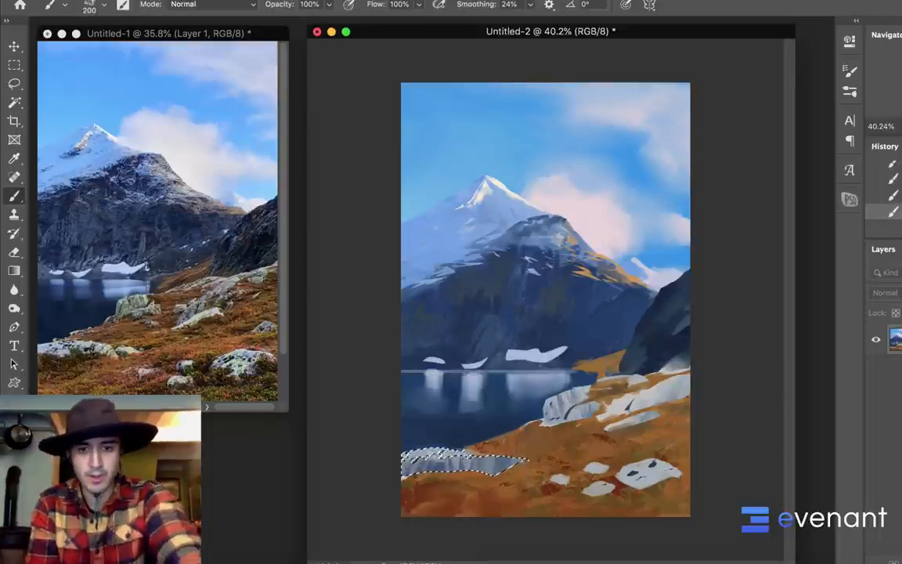
pyautogui.moveTo(404, 461)
pyautogui.mouseDown()
pyautogui.moveTo(519, 449)
pyautogui.moveTo(401, 467)
pyautogui.moveTo(479, 465)
pyautogui.mouseUp()
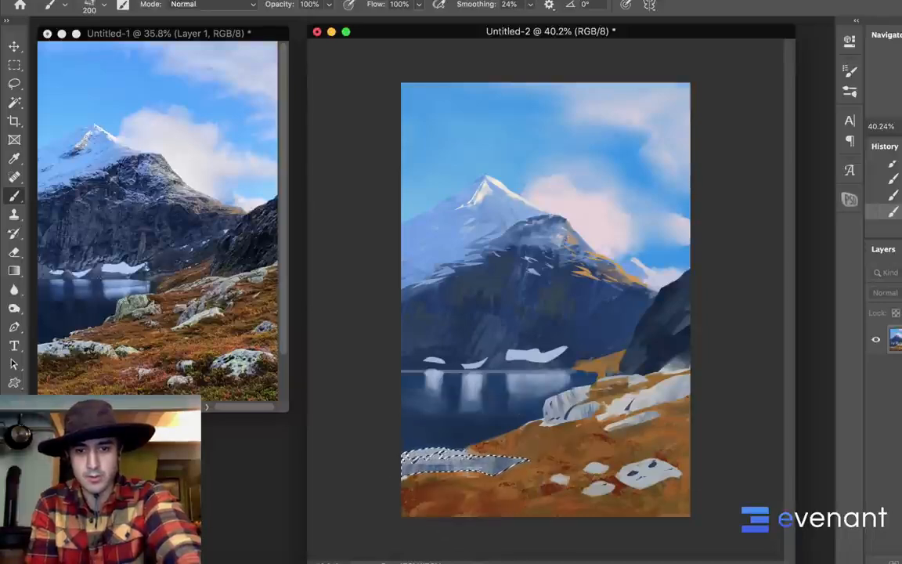
pyautogui.keyDown('alt'); pyautogui.click(444, 468); pyautogui.keyUp('alt')
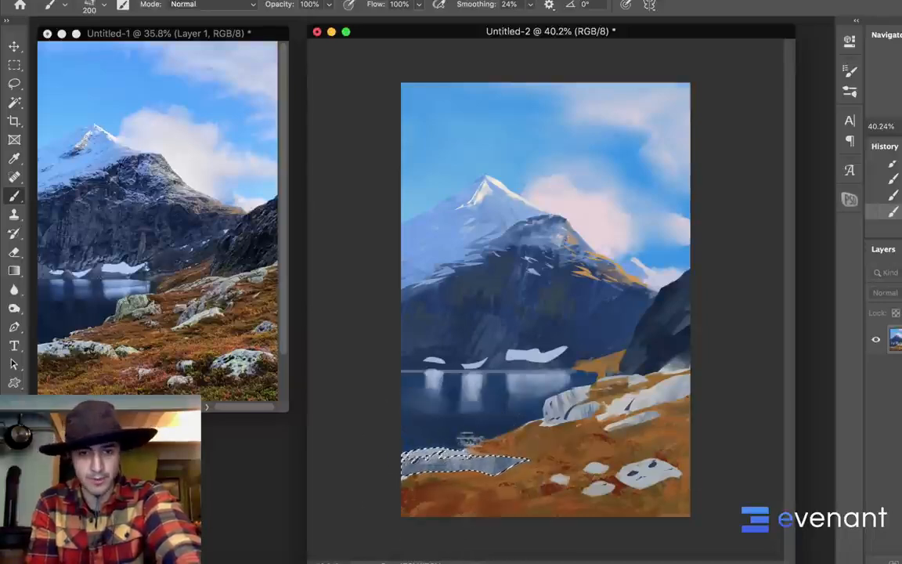
pyautogui.press('super+d')
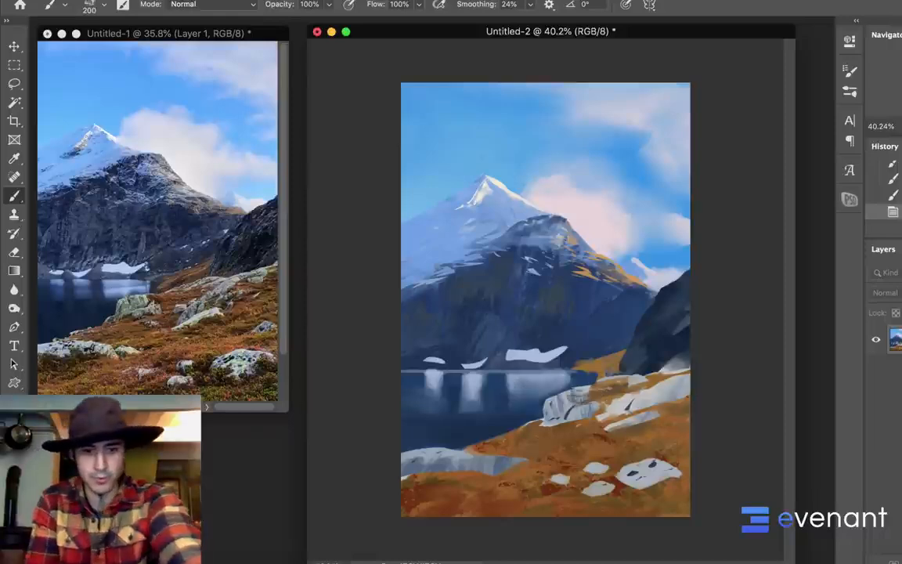
# Magic Wand the shaded front of the left foreground's flat rock, paint into it with the 200 px textured brush, and deselect
pyautogui.press('w')
pyautogui.click(506, 463)
pyautogui.press('b')
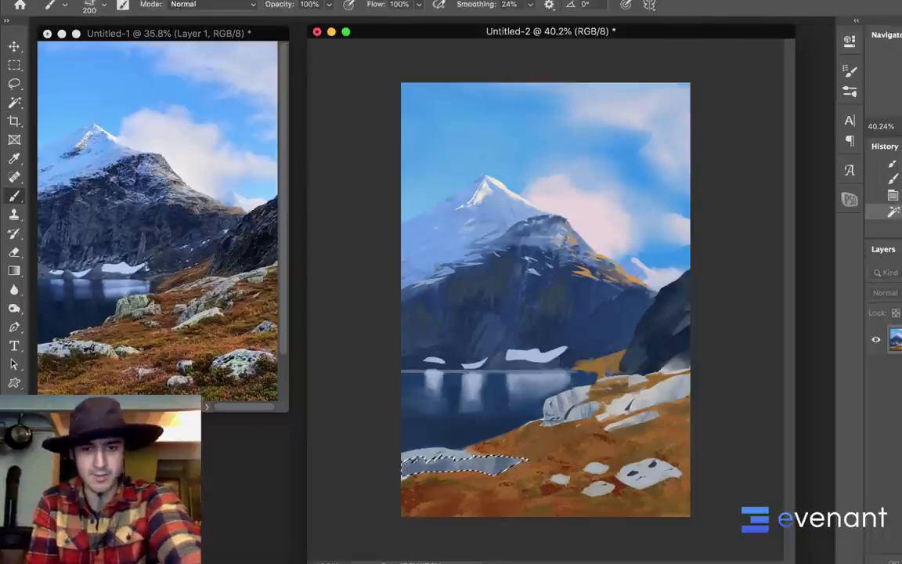
pyautogui.keyDown('alt'); pyautogui.click(567, 411); pyautogui.keyUp('alt')
pyautogui.moveTo(525, 475); pyautogui.dragTo(408, 483)
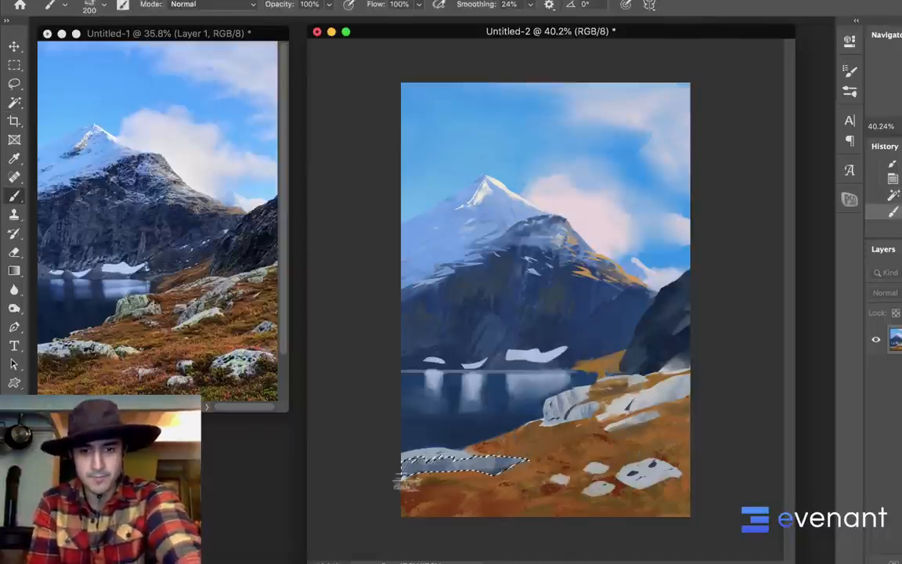
pyautogui.press('super+d')
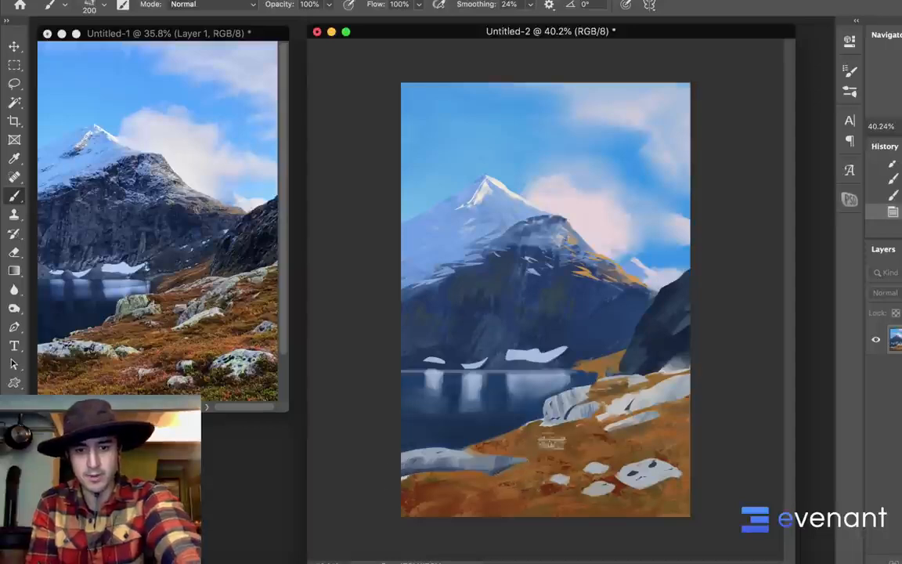
# Magic Wand the large pale rock on the right slope and paint grey streaks into its right half with the 200 px textured brush
pyautogui.press('w')
pyautogui.click(672, 408)
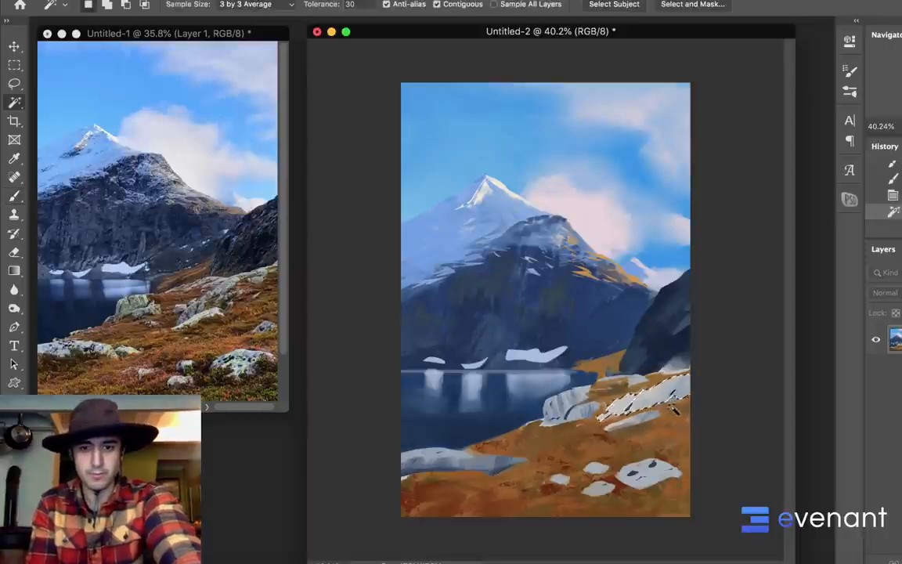
pyautogui.moveTo(632, 398); pyautogui.dragTo(645, 340)
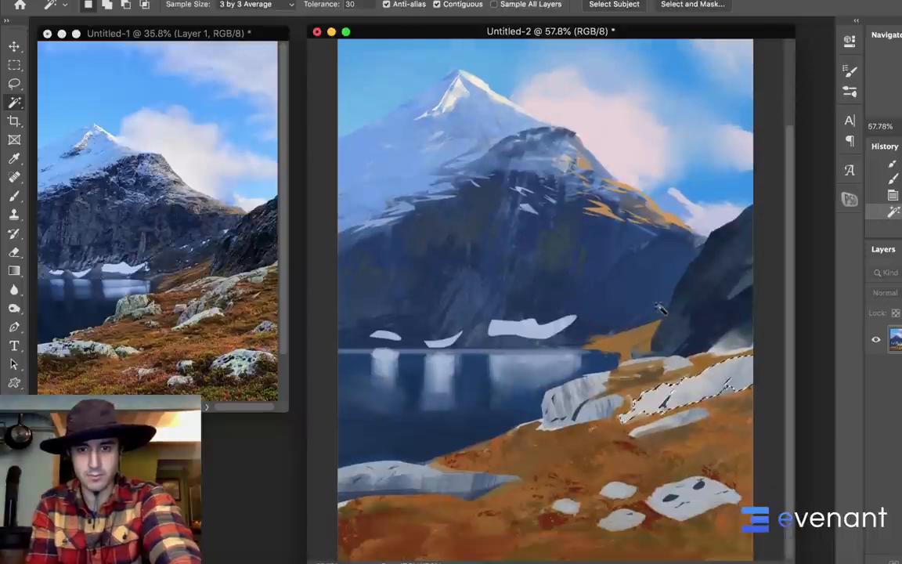
pyautogui.press('b')
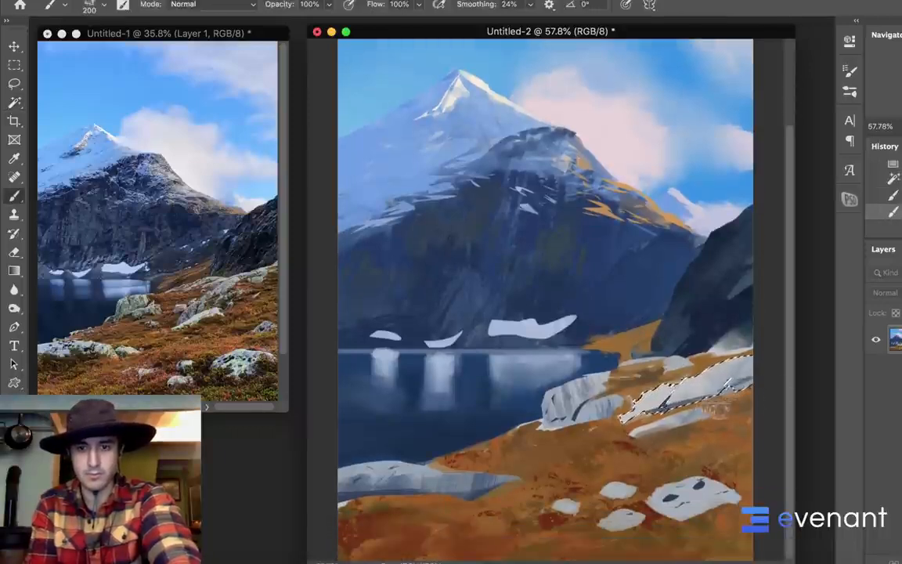
pyautogui.moveTo(705, 366)
pyautogui.mouseDown()
pyautogui.moveTo(650, 431)
pyautogui.moveTo(679, 412)
pyautogui.mouseUp()
pyautogui.moveTo(736, 352)
pyautogui.mouseDown()
pyautogui.moveTo(713, 409)
pyautogui.moveTo(751, 411)
pyautogui.mouseUp()
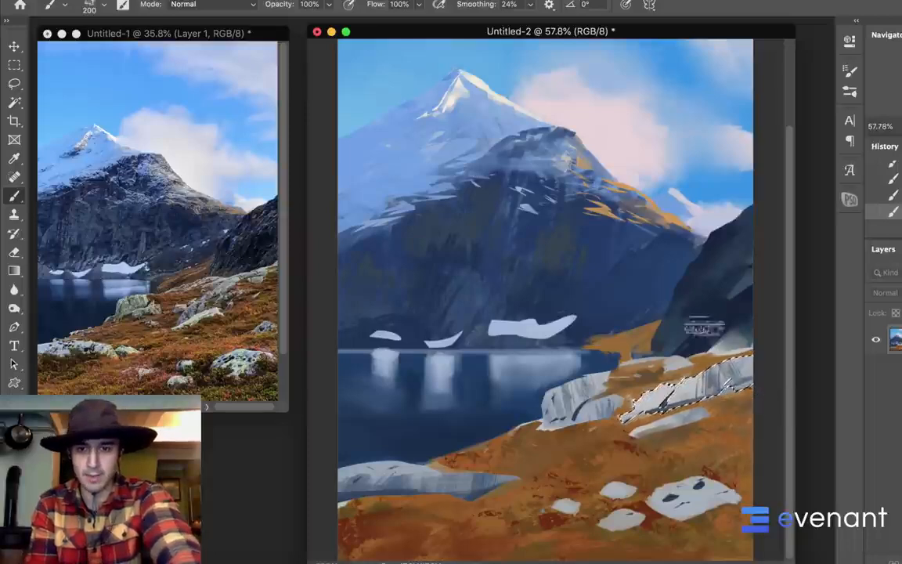
# Magic Wand the small slanted rock below the large one and paint dark streaks into it with the 200 px textured brush
pyautogui.press('w')
pyautogui.click(662, 424)
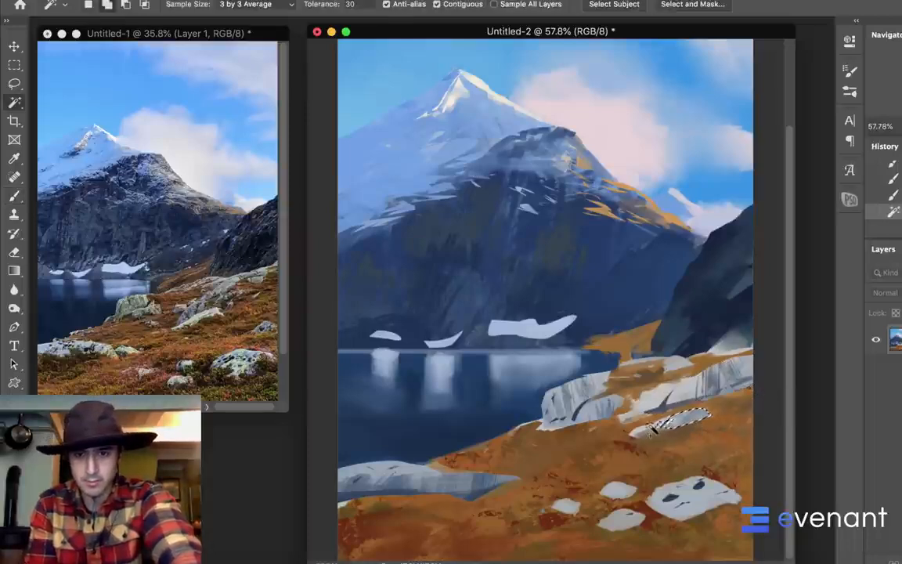
pyautogui.press('b')
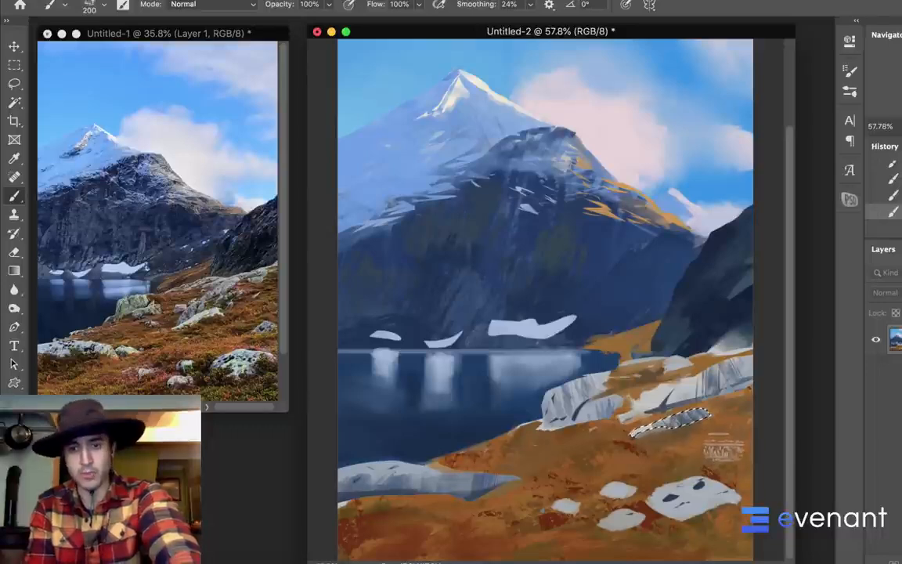
pyautogui.keyDown('alt'); pyautogui.click(638, 415); pyautogui.keyUp('alt')
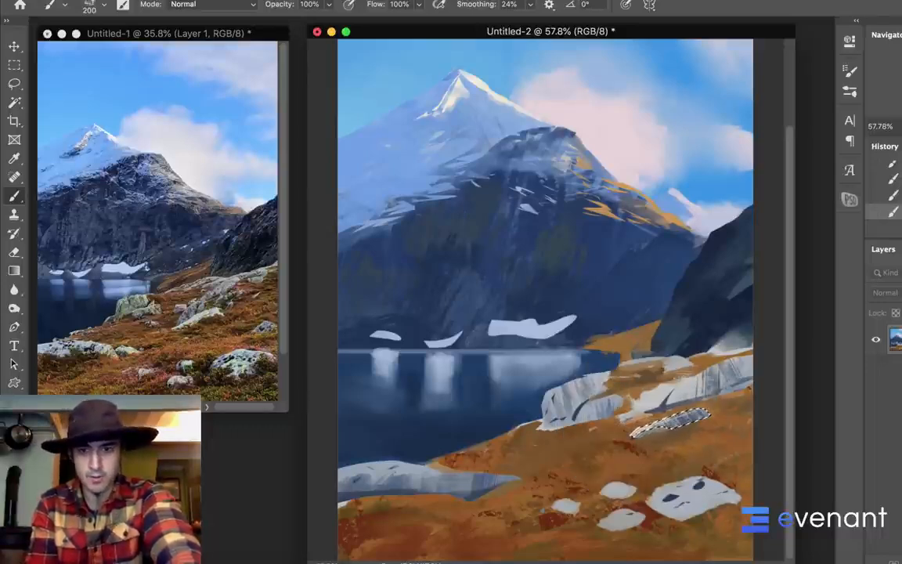
pyautogui.press('w')
# Lasso the large right rock's left face, streak it with colours sampled from the mountain using the 200 px textured brush, and deselect
pyautogui.press('l')
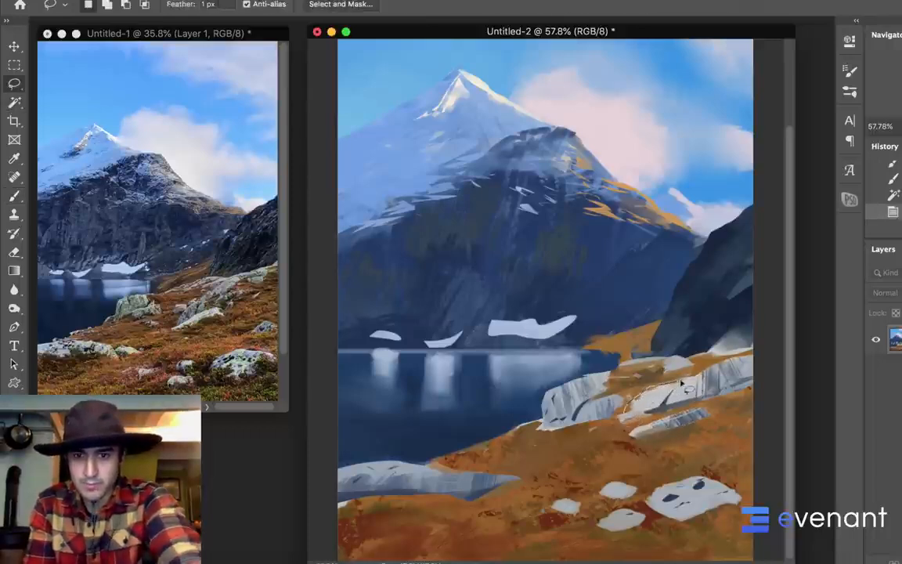
pyautogui.moveTo(664, 401); pyautogui.dragTo(631, 407)
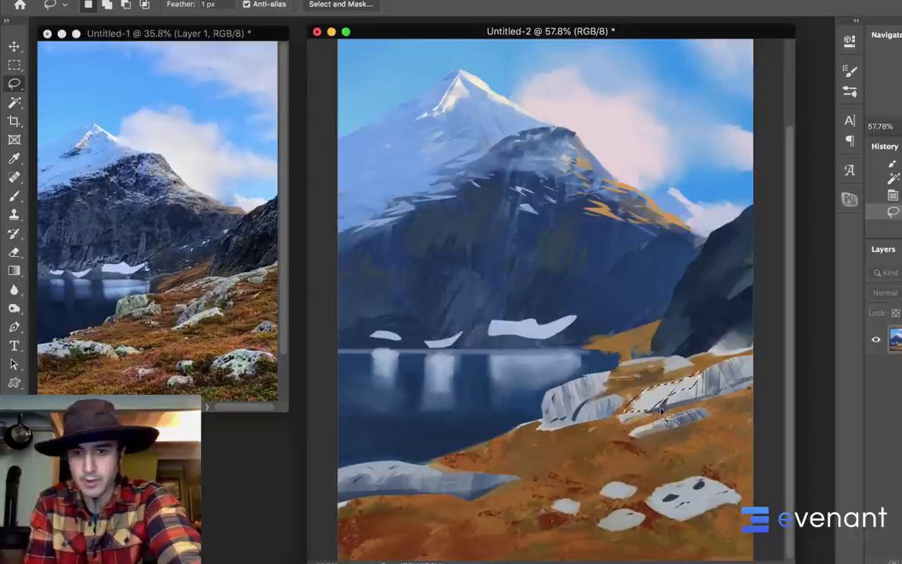
pyautogui.press('b')
pyautogui.keyDown('alt'); pyautogui.click(513, 177); pyautogui.keyUp('alt')
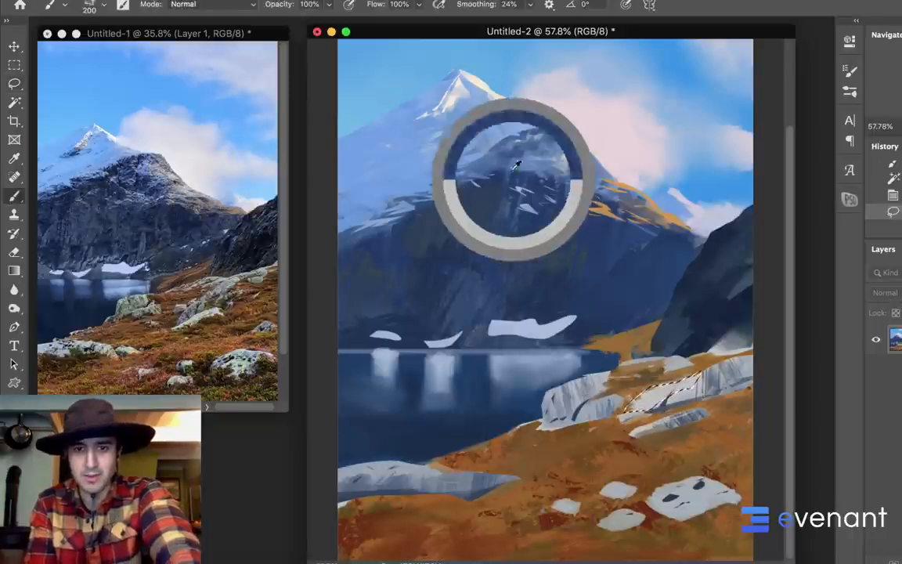
pyautogui.keyDown('alt'); pyautogui.click(521, 134); pyautogui.keyUp('alt')
pyautogui.keyDown('alt'); pyautogui.click(571, 200); pyautogui.keyUp('alt')
pyautogui.keyDown('alt'); pyautogui.click(515, 147); pyautogui.keyUp('alt')
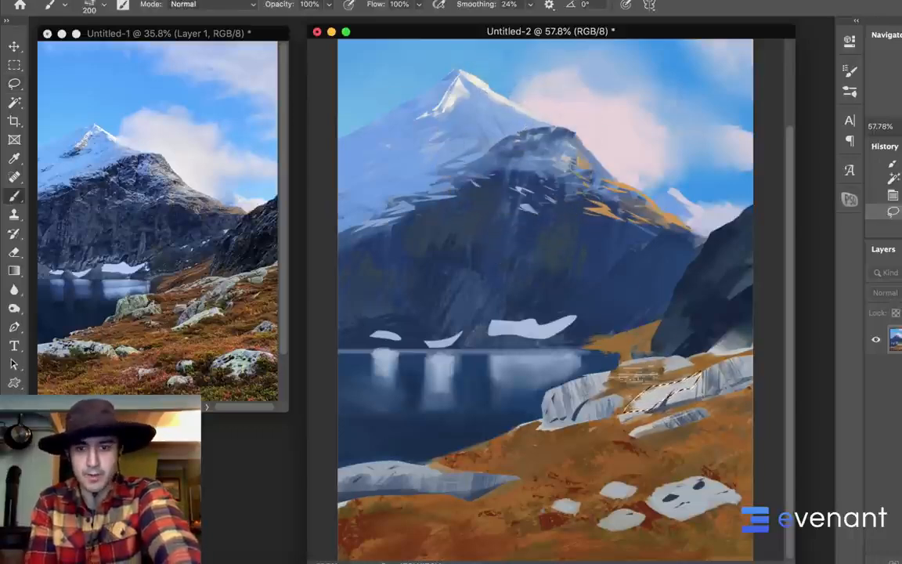
pyautogui.moveTo(651, 387); pyautogui.dragTo(637, 406)
pyautogui.moveTo(664, 386)
pyautogui.mouseDown()
pyautogui.moveTo(651, 402)
pyautogui.moveTo(666, 400)
pyautogui.mouseUp()
pyautogui.moveTo(690, 379); pyautogui.dragTo(675, 397)
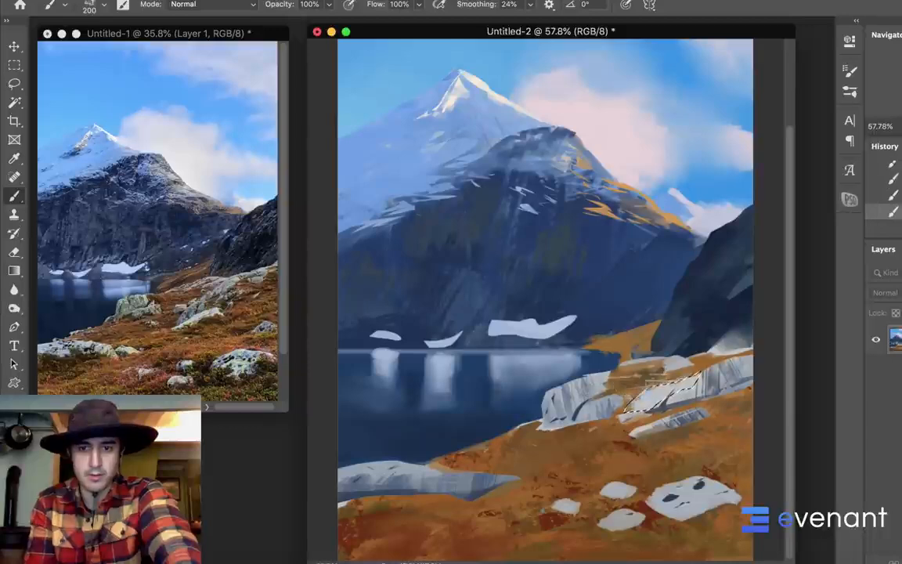
pyautogui.keyDown('alt'); pyautogui.click(599, 356); pyautogui.keyUp('alt')
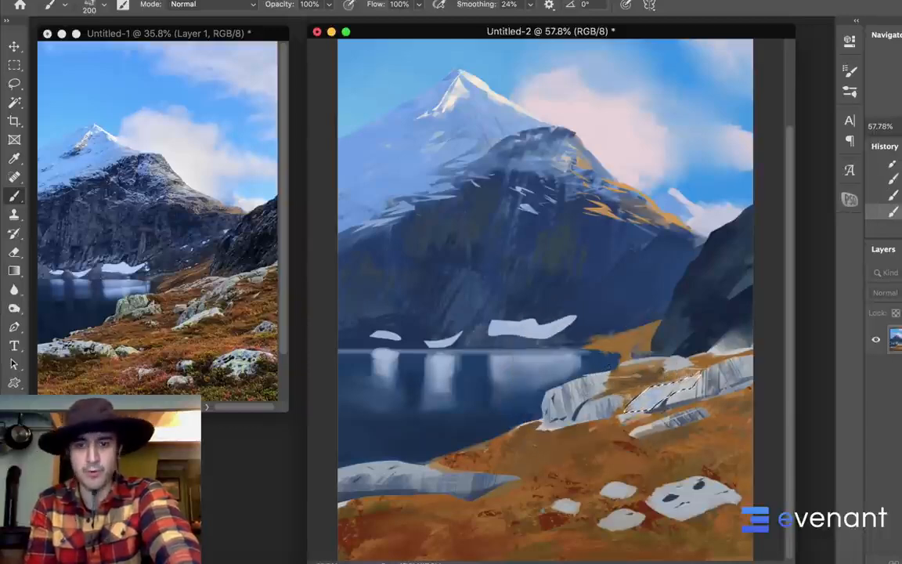
pyautogui.keyDown('alt'); pyautogui.click(645, 341); pyautogui.keyUp('alt')
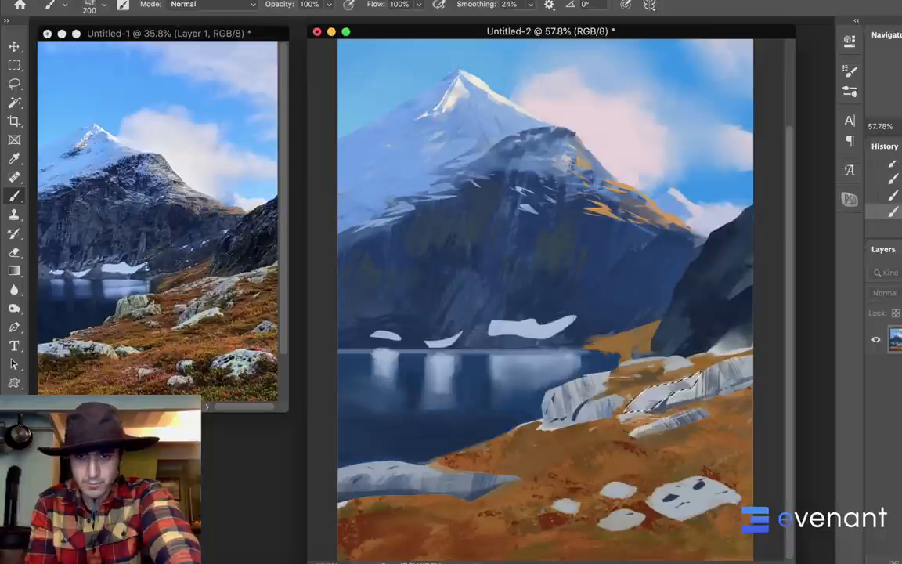
pyautogui.press('super+d')
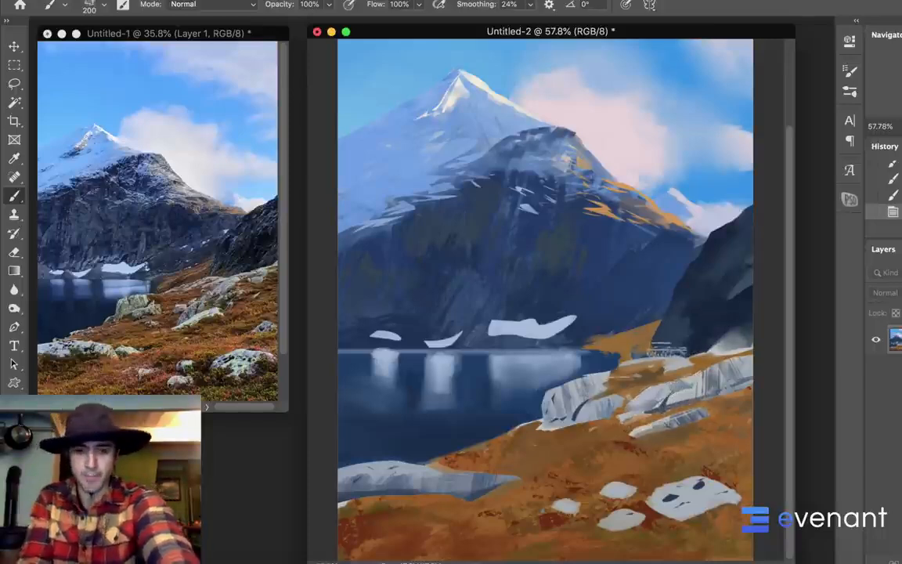
# Lasso the strip of ground beside the lakeside rock's top, paint it with the textured brush reduced to 90 px, and deselect
pyautogui.press('[')
pyautogui.press('[')
pyautogui.press('[')
pyautogui.press('[')
pyautogui.press('[')
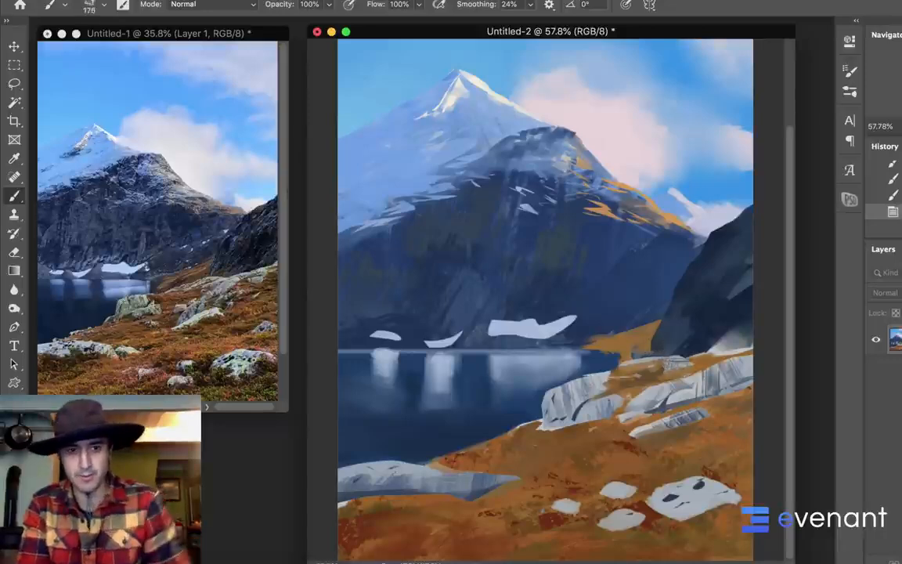
pyautogui.press('l')
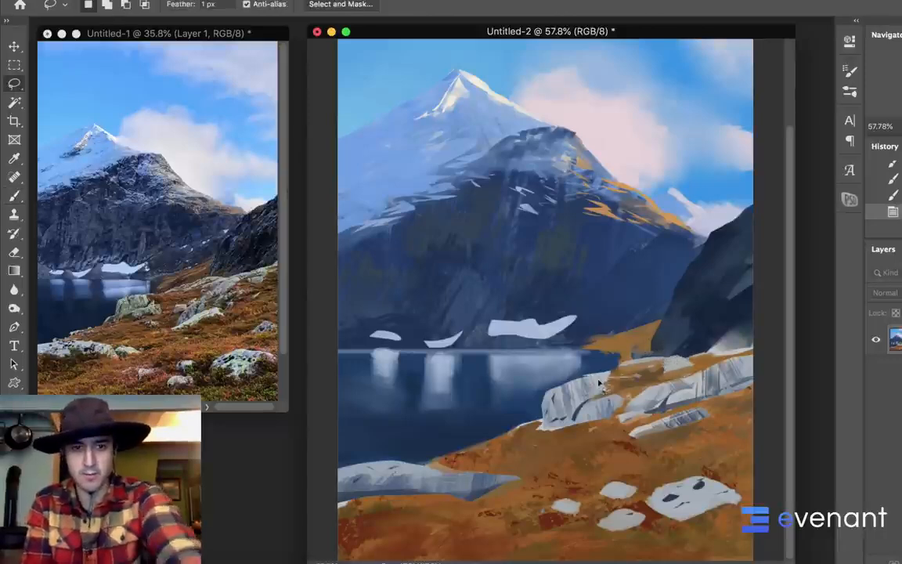
pyautogui.moveTo(586, 376); pyautogui.dragTo(626, 383)
pyautogui.press('b')
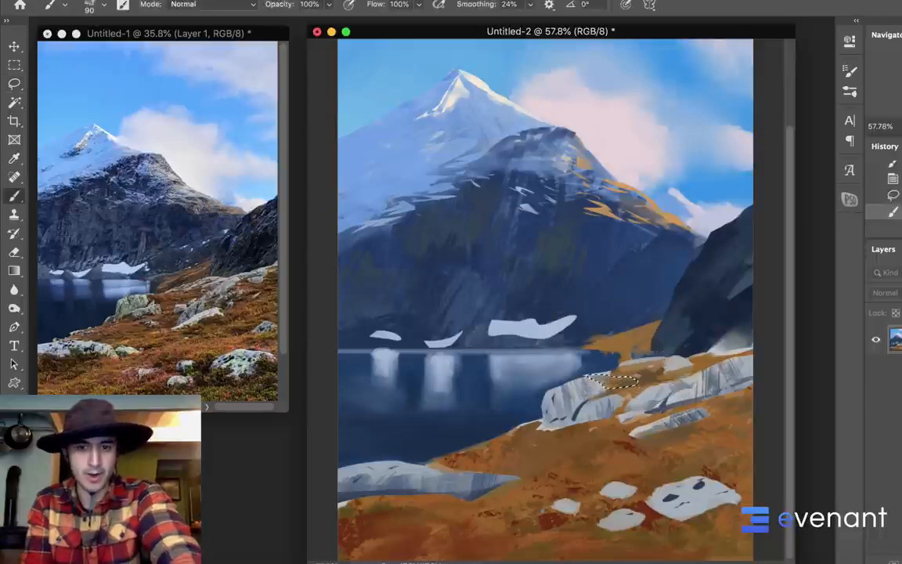
pyautogui.keyDown('alt'); pyautogui.click(543, 190); pyautogui.keyUp('alt')
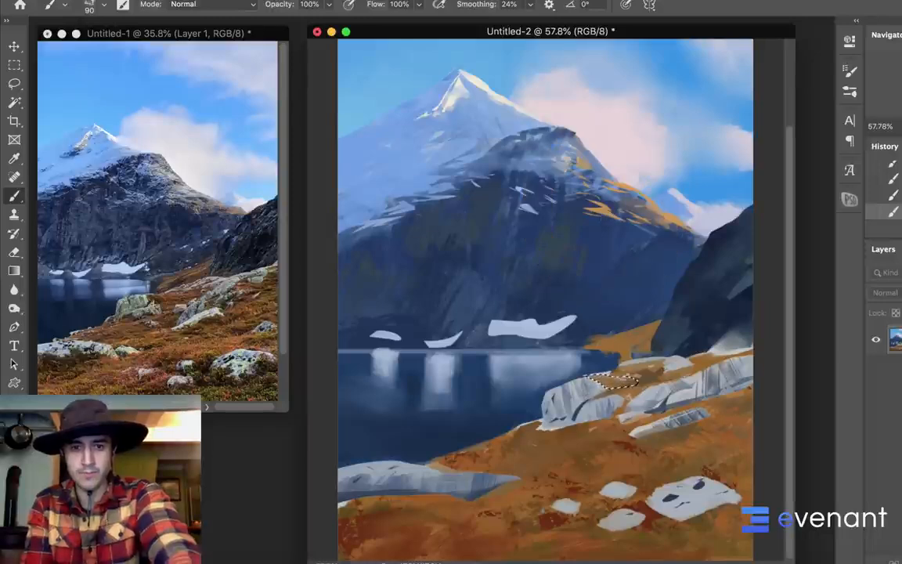
pyautogui.press('super+d')
# Flip the whole painting horizontally to check the composition, and flip it back
pyautogui.scroll(-3, 546, 313)
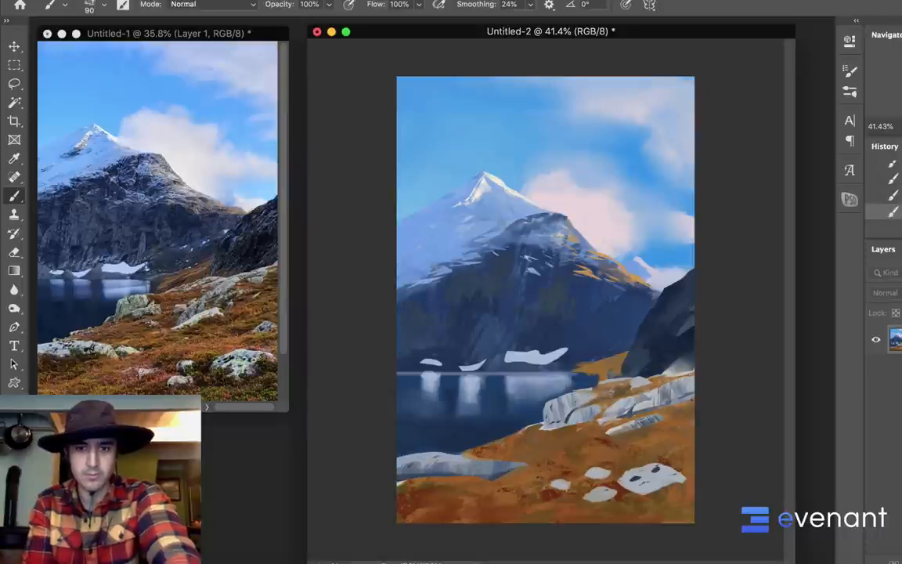
pyautogui.press('l')
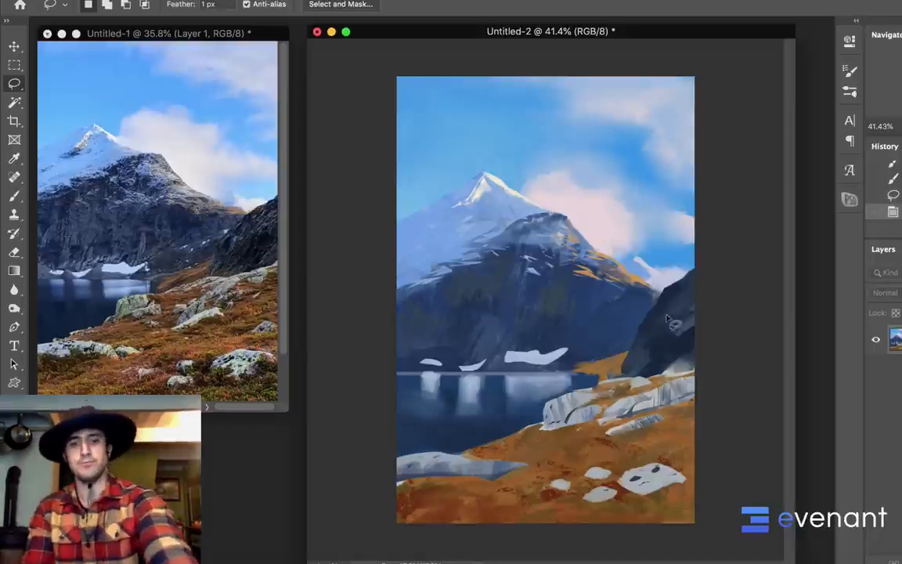
pyautogui.press('super+shift+h')
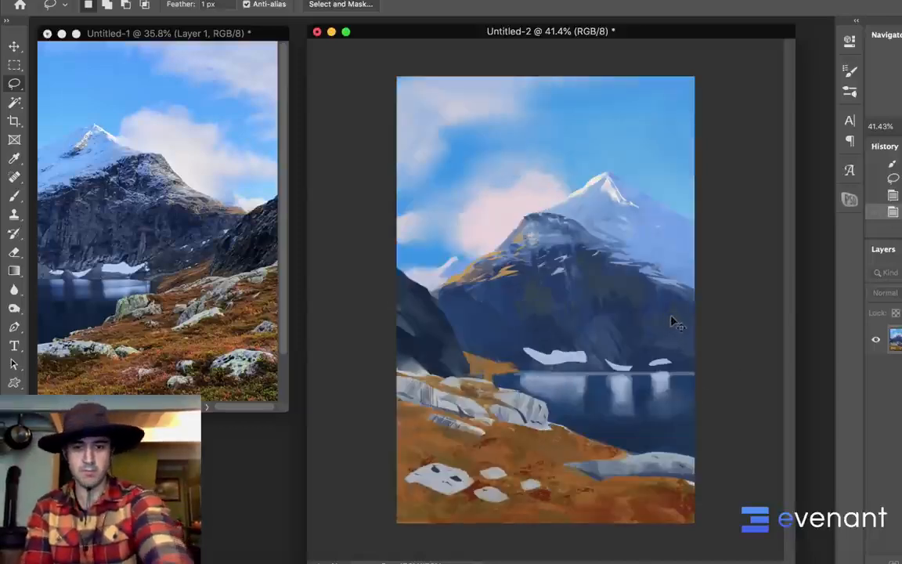
pyautogui.press('super+shift+h')
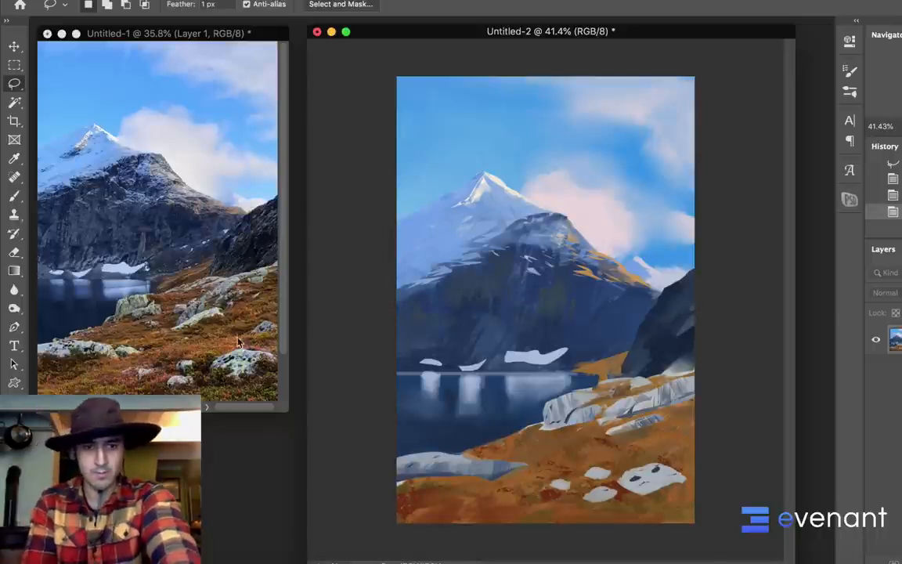
# Sample the foreground ground's brown, shift its hue to green, and paint grassy patches below the rocks with the 90 px textured brush
pyautogui.press('b')
pyautogui.rightClick(561, 318)
pyautogui.press('Escape')
pyautogui.click(655, 468)
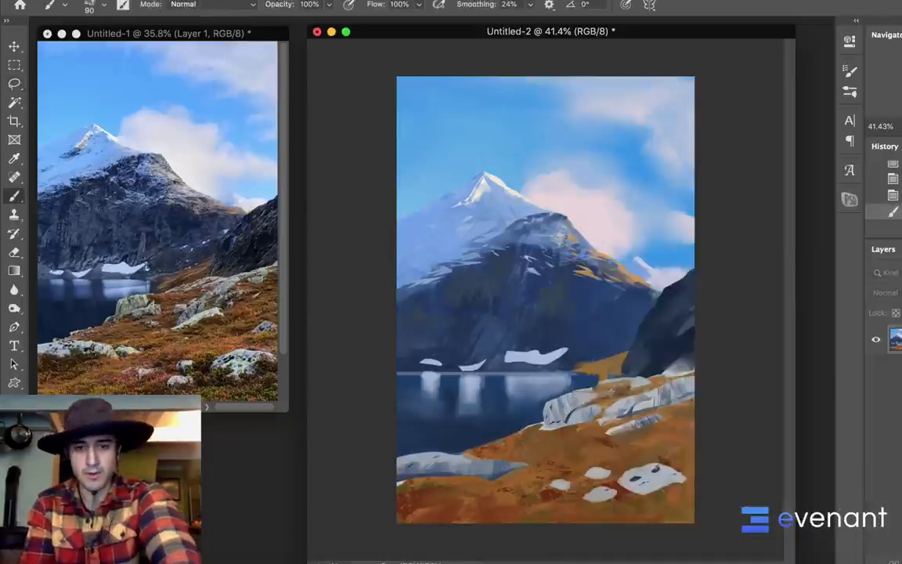
pyautogui.click(12, 469)
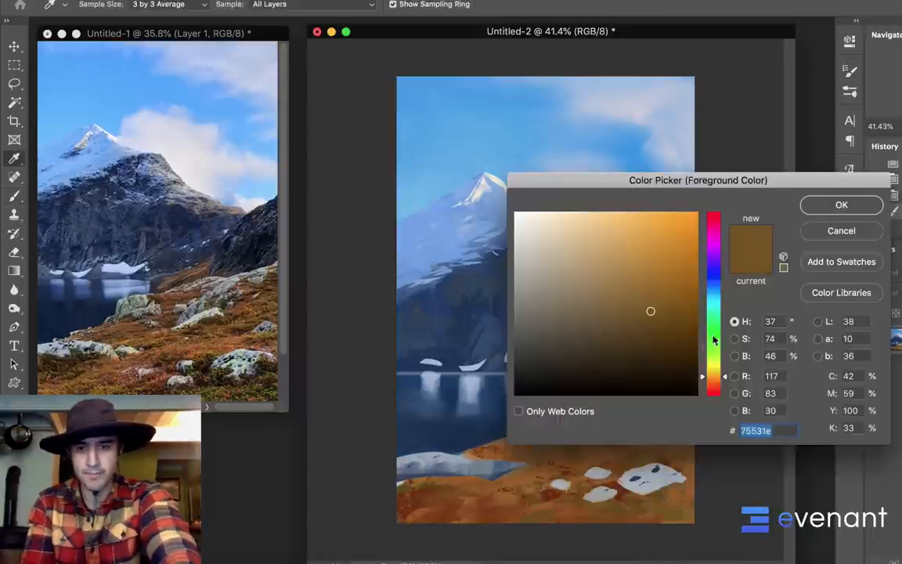
pyautogui.click(712, 356)
pyautogui.click(819, 207)
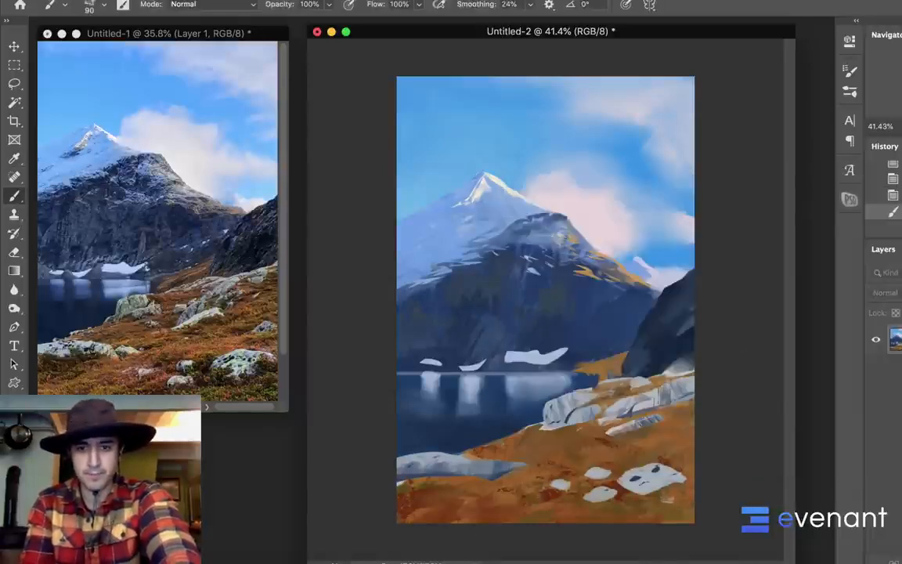
pyautogui.moveTo(606, 447); pyautogui.dragTo(592, 456)
pyautogui.moveTo(590, 454); pyautogui.dragTo(577, 460)
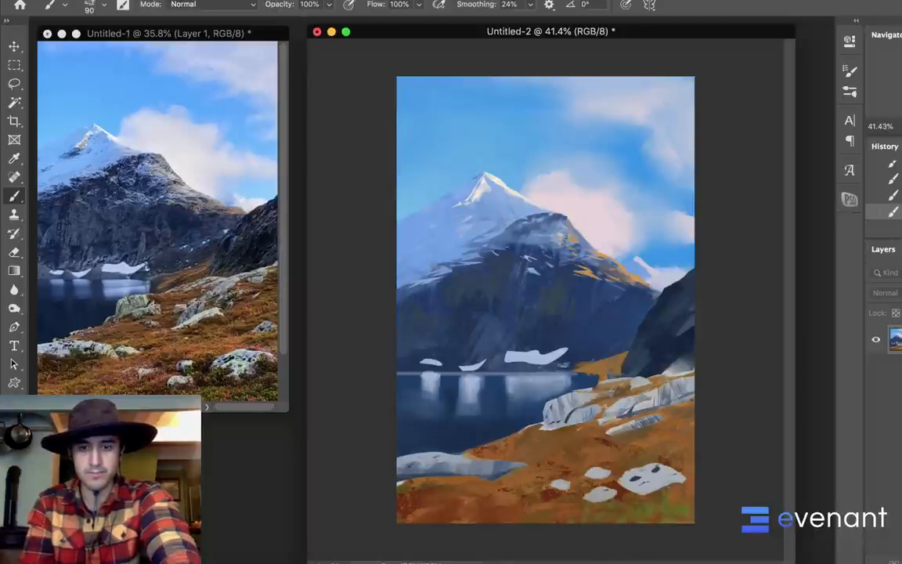
# Darken the foreground grass with the brush in Linear Burn mode, try it at 700 px, and undo the latest strokes
pyautogui.keyDown('shift'); pyautogui.rightClick(570, 342); pyautogui.keyUp('shift')
pyautogui.click(614, 463)
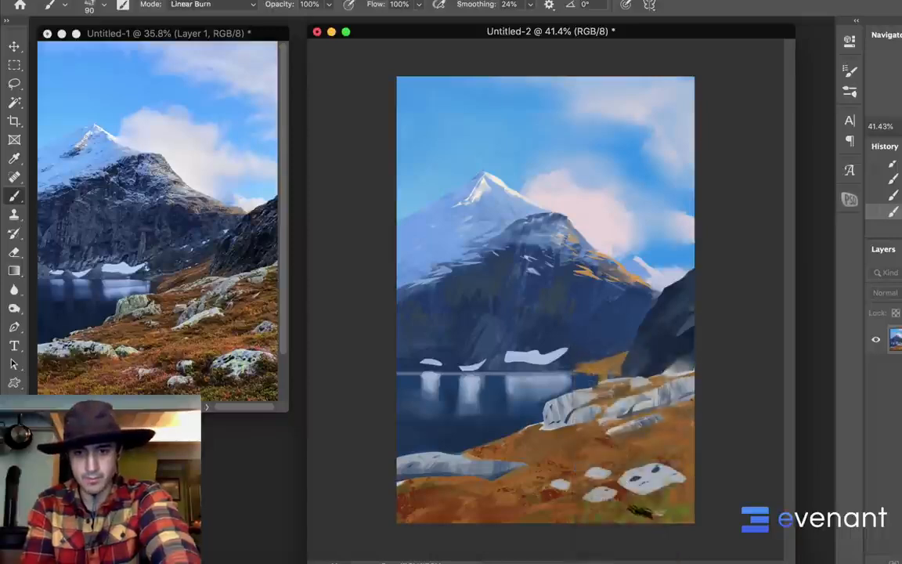
pyautogui.press(']')
pyautogui.press(']')
pyautogui.press(']')
pyautogui.press(']')
pyautogui.press(']')
pyautogui.press(']')
pyautogui.press(']')
pyautogui.press(']')
pyautogui.press(']')
pyautogui.press(']')
pyautogui.press(']')
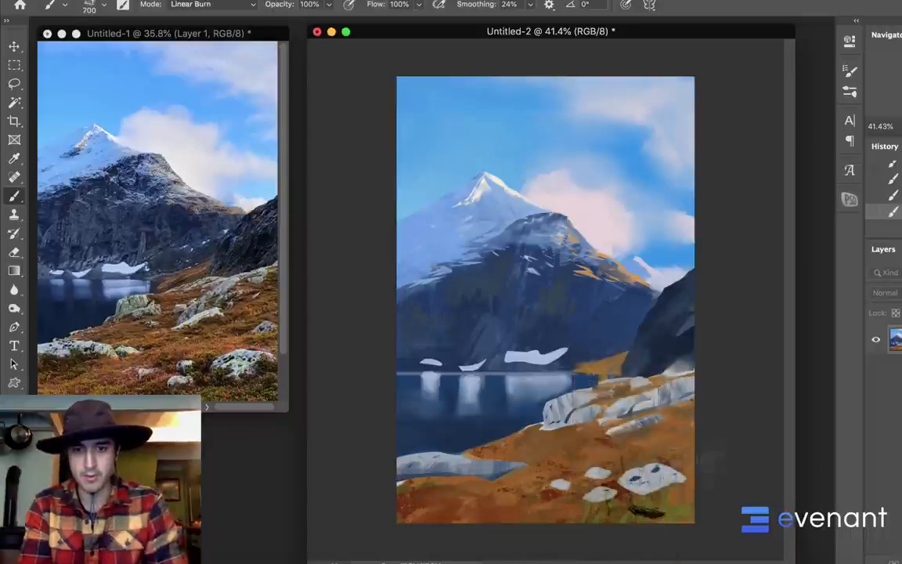
pyautogui.press('super+z')
pyautogui.press('super+z')
pyautogui.press('super+z')
pyautogui.press('super+z')
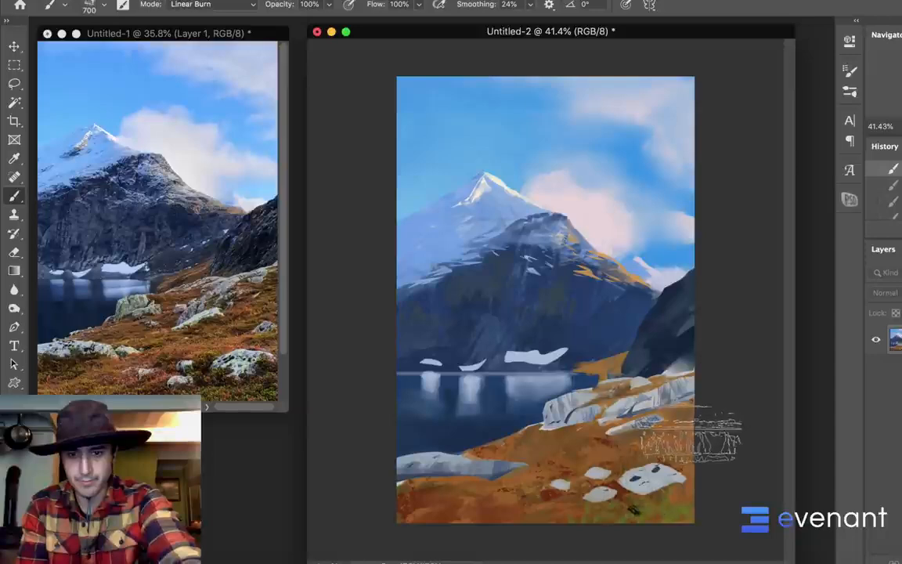
pyautogui.keyDown('alt'); pyautogui.click(660, 499); pyautogui.keyUp('alt')
pyautogui.press('n')
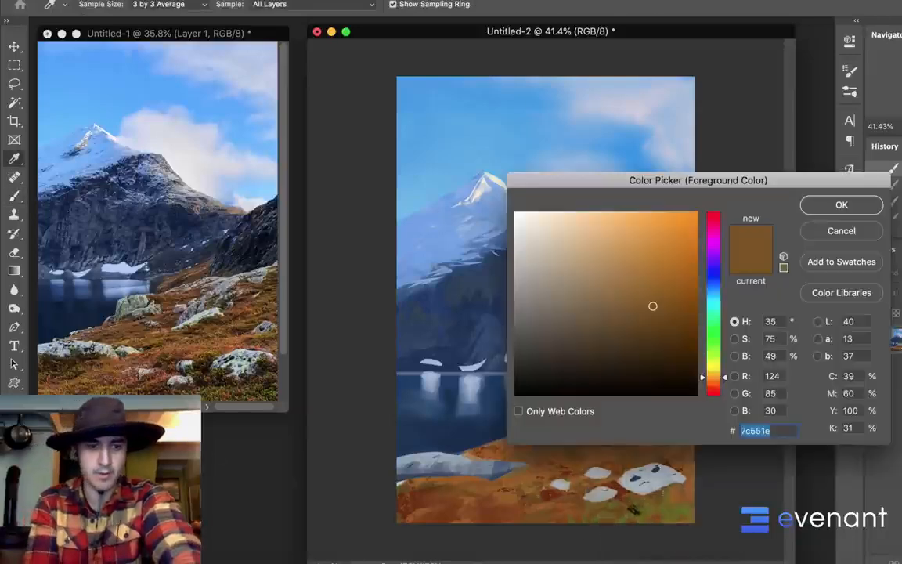
pyautogui.moveTo(711, 354); pyautogui.dragTo(711, 345)
pyautogui.moveTo(654, 295); pyautogui.dragTo(632, 252)
pyautogui.click(820, 228)
# Shift the foreground brown's hue to green and make it brighter
pyautogui.press('n')
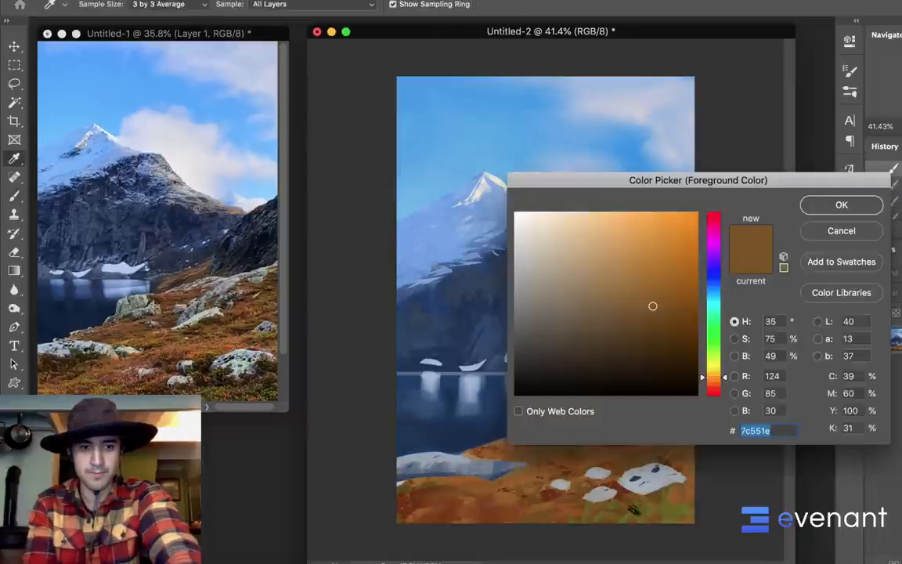
pyautogui.click(676, 252)
pyautogui.moveTo(716, 342); pyautogui.dragTo(716, 332)
pyautogui.moveTo(653, 246); pyautogui.dragTo(629, 238)
pyautogui.click(829, 209)
# Undo the trial strokes and paint green grass patches below the lower-right rocks with the 125 px textured brush in Linear Burn mode
pyautogui.moveTo(639, 505)
pyautogui.mouseDown()
pyautogui.moveTo(653, 508)
pyautogui.moveTo(612, 505)
pyautogui.mouseUp()
pyautogui.press('super+z')
pyautogui.press('super+z')
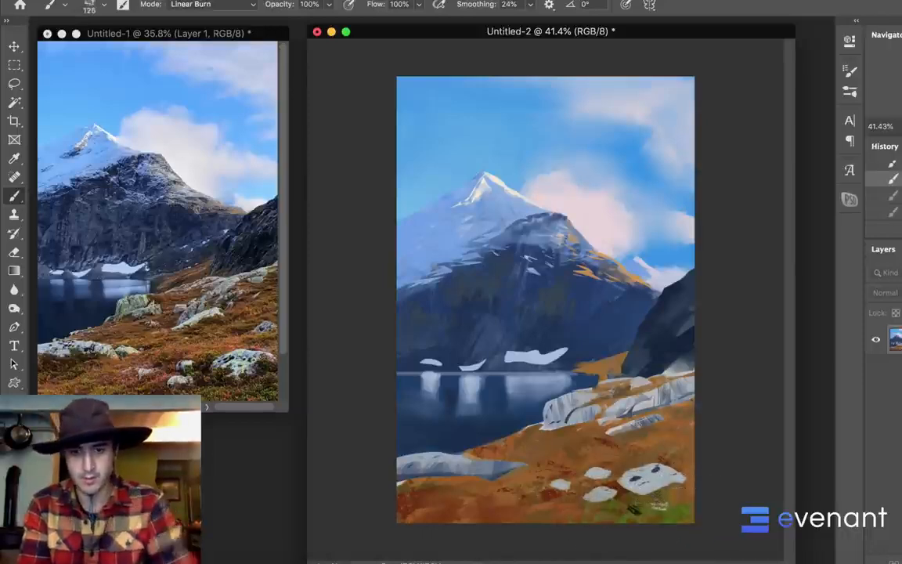
pyautogui.press('super+z')
pyautogui.moveTo(678, 502); pyautogui.dragTo(676, 503)
pyautogui.moveTo(614, 516); pyautogui.dragTo(589, 524)
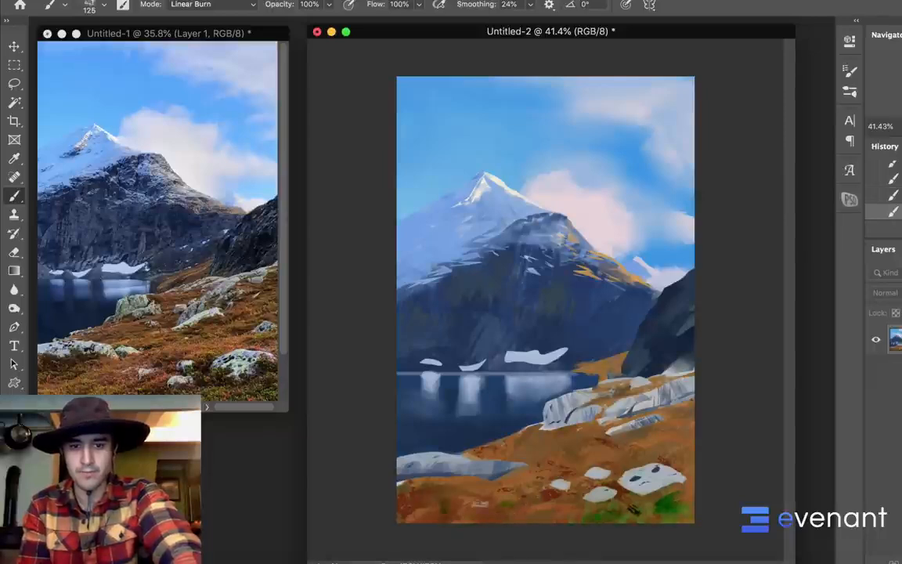
# Deepen the foreground ground with textured Linear Burn strokes, enlarging the brush to 500 px
pyautogui.keyDown('alt'); pyautogui.click(563, 486); pyautogui.keyUp('alt')
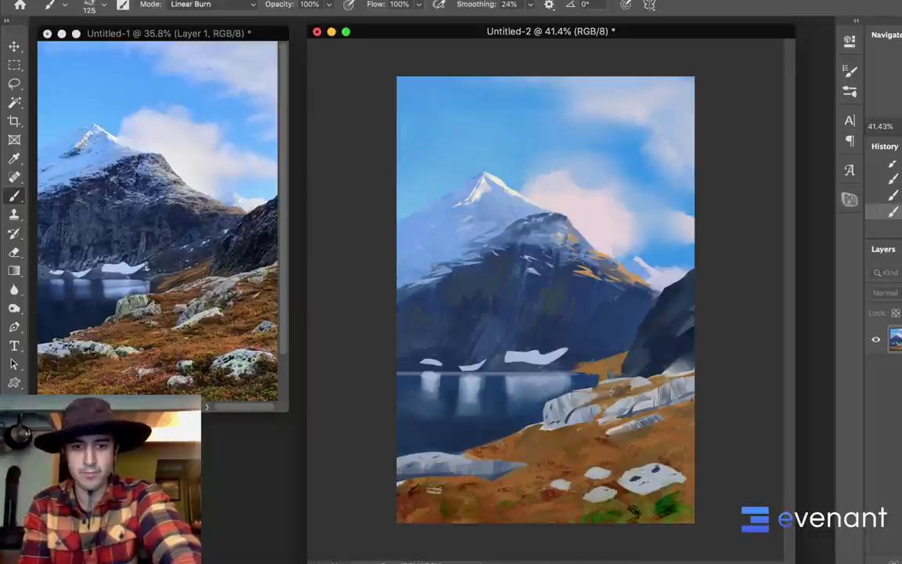
pyautogui.press(']')
pyautogui.press(']')
pyautogui.press(']')
pyautogui.press(']')
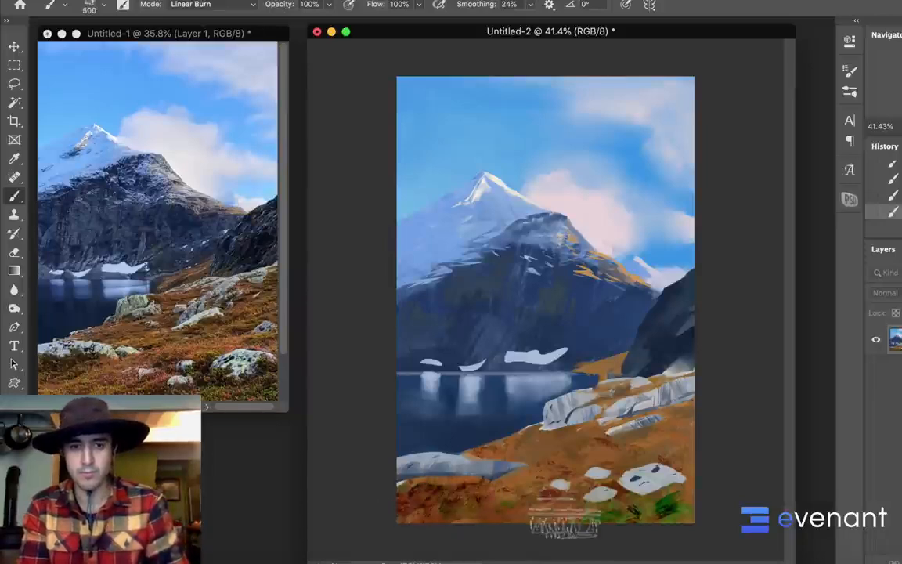
pyautogui.press(']')
pyautogui.press(']')
pyautogui.press(']')
pyautogui.press(']')
pyautogui.press(']')
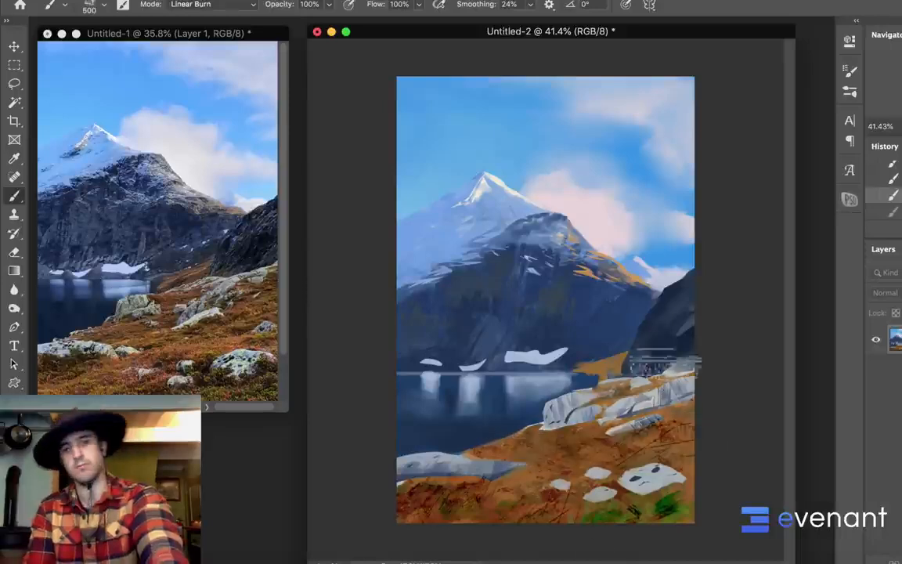
# Set the brush's blend mode back to Normal
pyautogui.press('l')
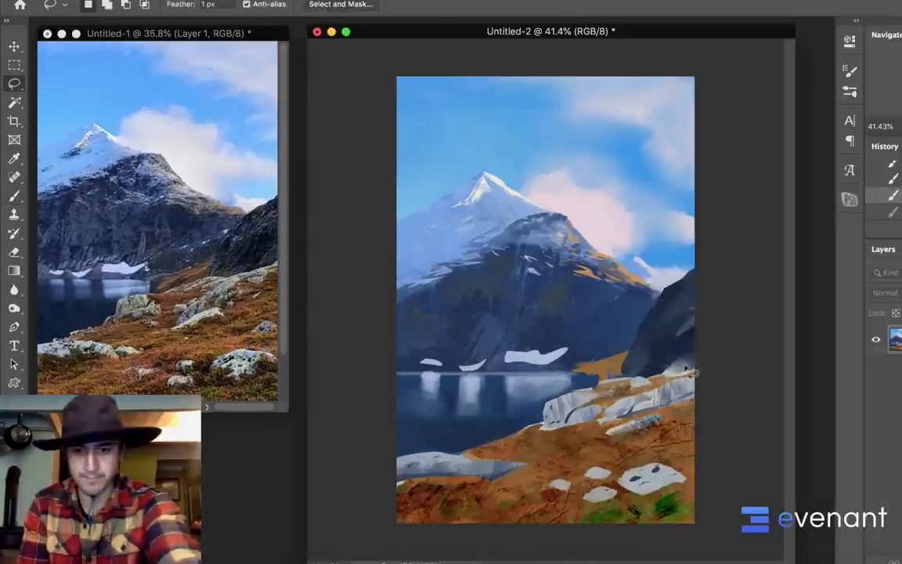
pyautogui.press('b')
pyautogui.keyDown('shift'); pyautogui.rightClick(591, 329); pyautogui.keyUp('shift')
pyautogui.click(607, 349)
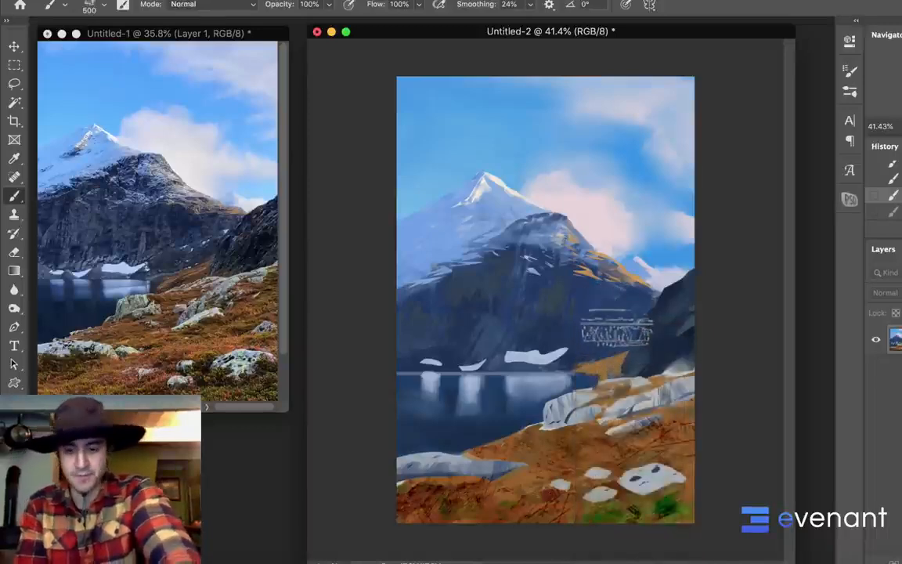
pyautogui.keyDown('shift'); pyautogui.rightClick(576, 327); pyautogui.keyUp('shift')
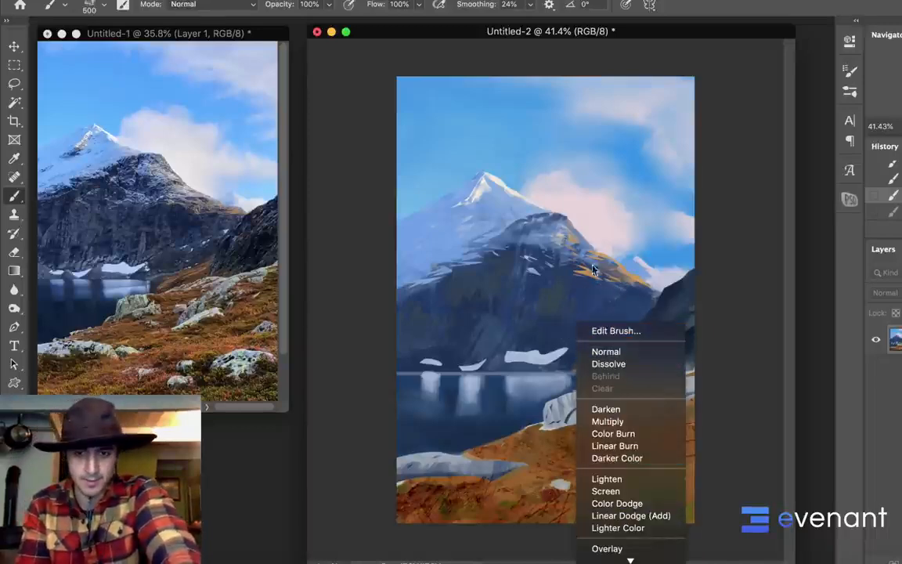
pyautogui.click(536, 142)
pyautogui.keyDown('shift'); pyautogui.rightClick(536, 146); pyautogui.keyUp('shift')
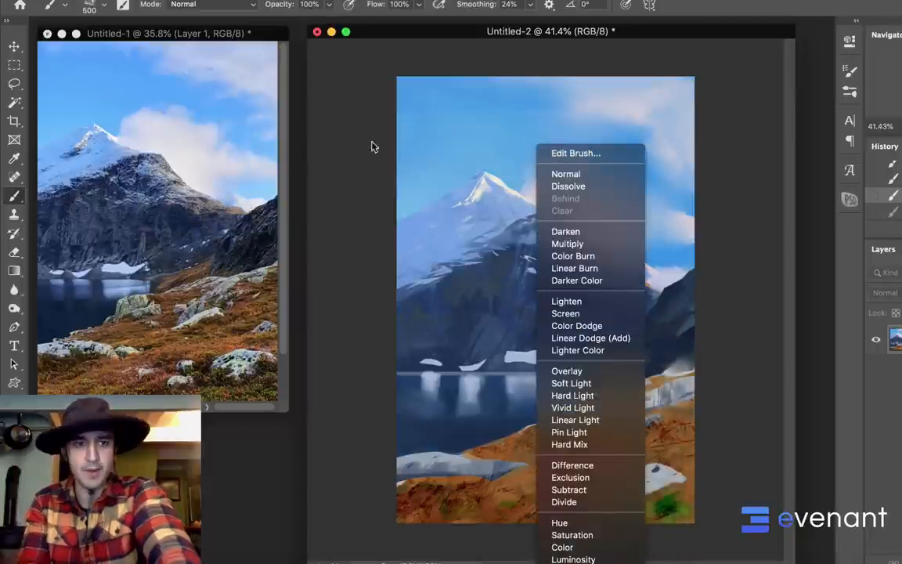
pyautogui.click(250, 8)
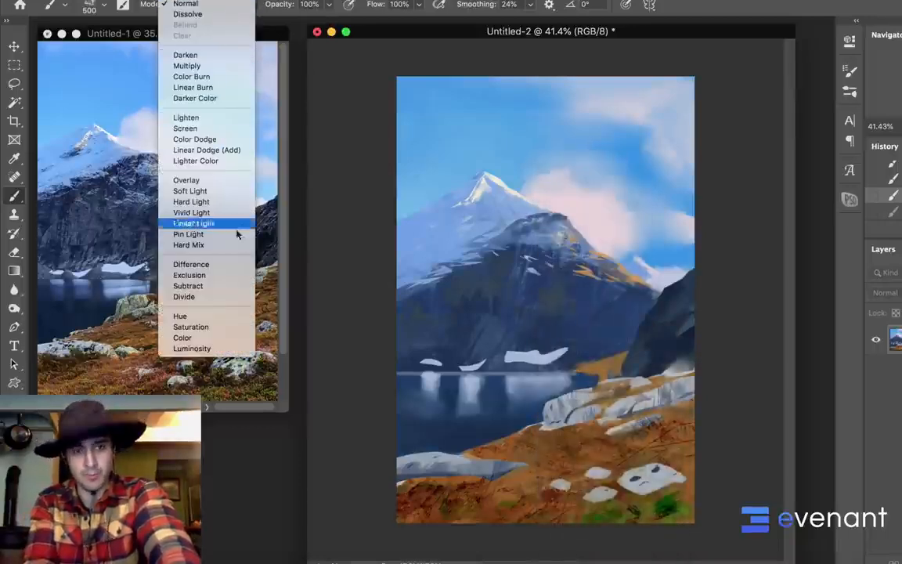
pyautogui.click(354, 158)
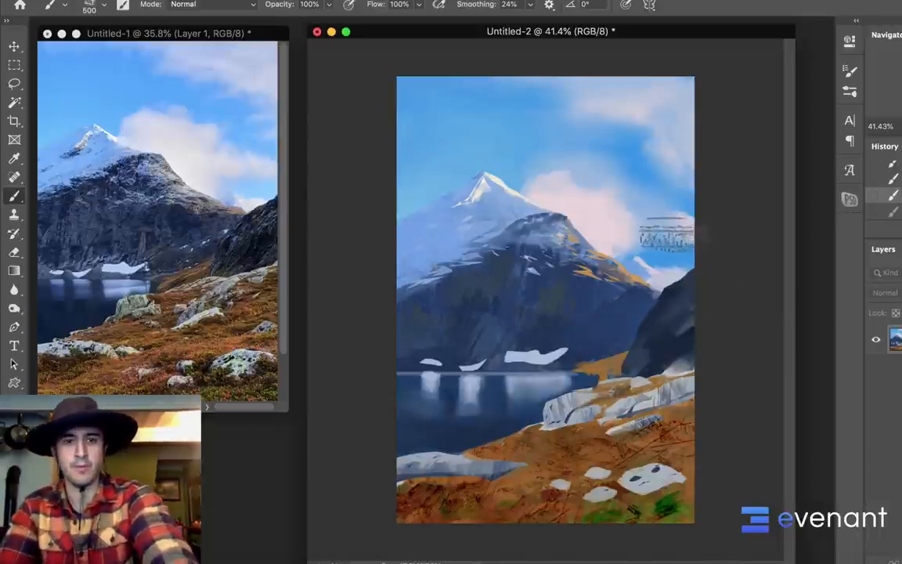
# Lasso the upper edge of the snowy peak's left flank, paint inside it with the 500 px textured brush, and deselect
pyautogui.press('l')
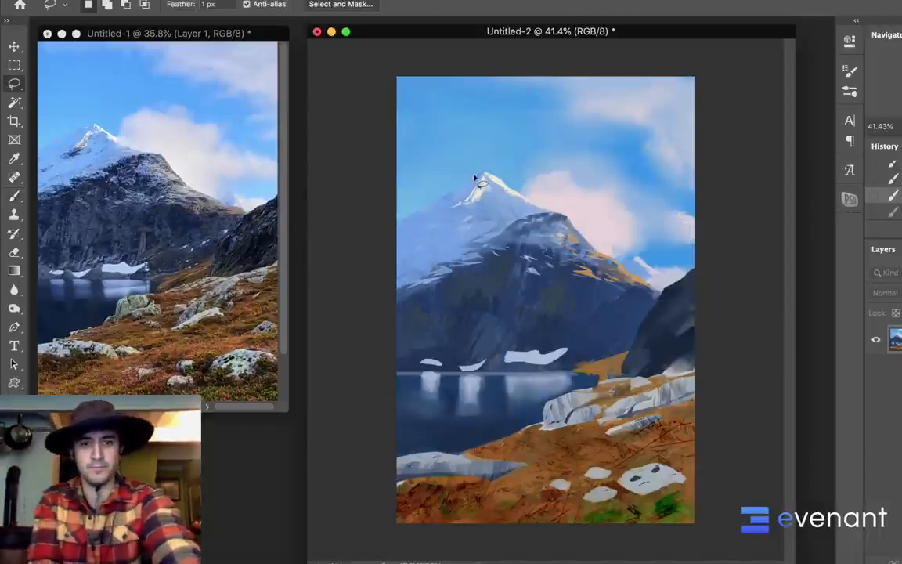
pyautogui.moveTo(477, 181); pyautogui.dragTo(453, 186)
pyautogui.moveTo(389, 242); pyautogui.dragTo(456, 162)
pyautogui.press('b')
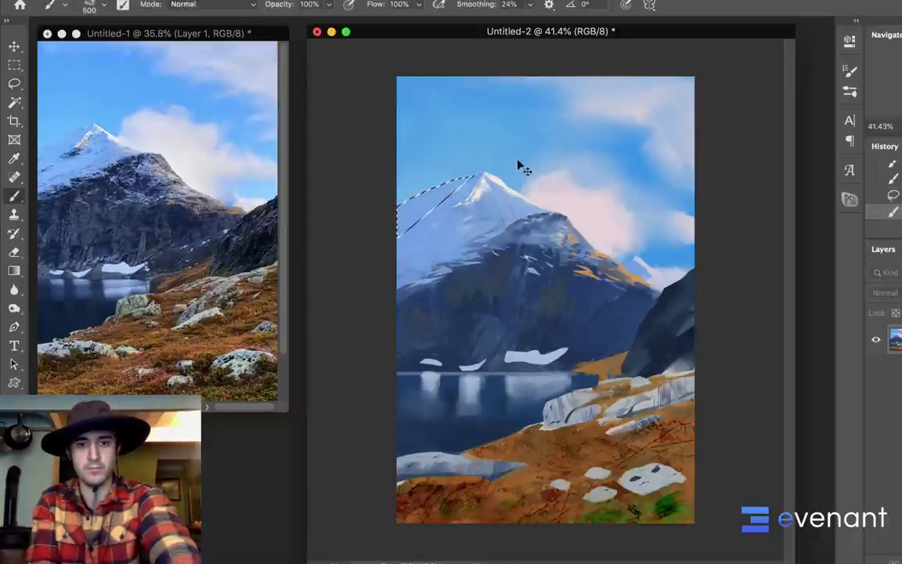
pyautogui.press('super+d')
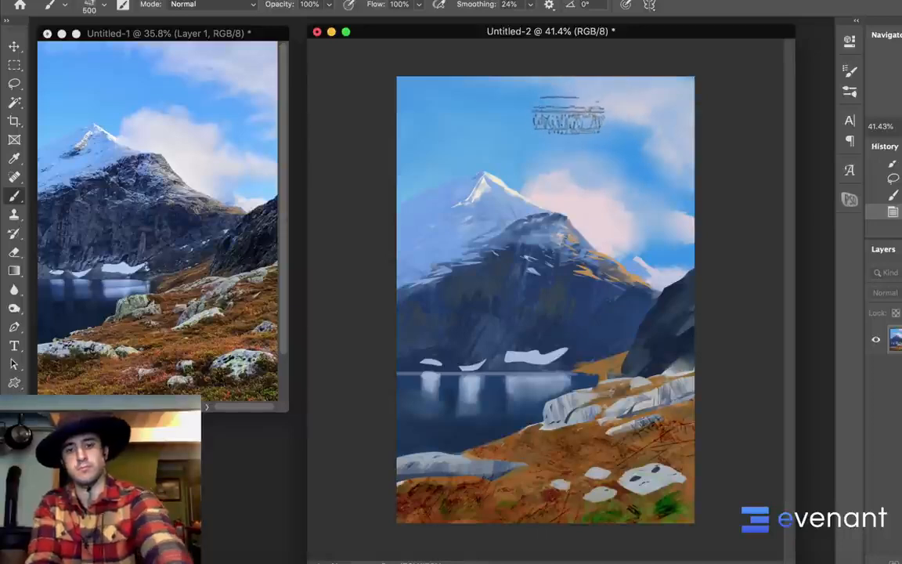
# Lasso small rock shapes below the summit and along the snowy left flank, paint them in a darker tone, and deselect
pyautogui.press('l')
pyautogui.moveTo(471, 200); pyautogui.dragTo(466, 202)
pyautogui.moveTo(467, 201); pyautogui.dragTo(473, 199)
pyautogui.moveTo(474, 200); pyautogui.dragTo(477, 199)
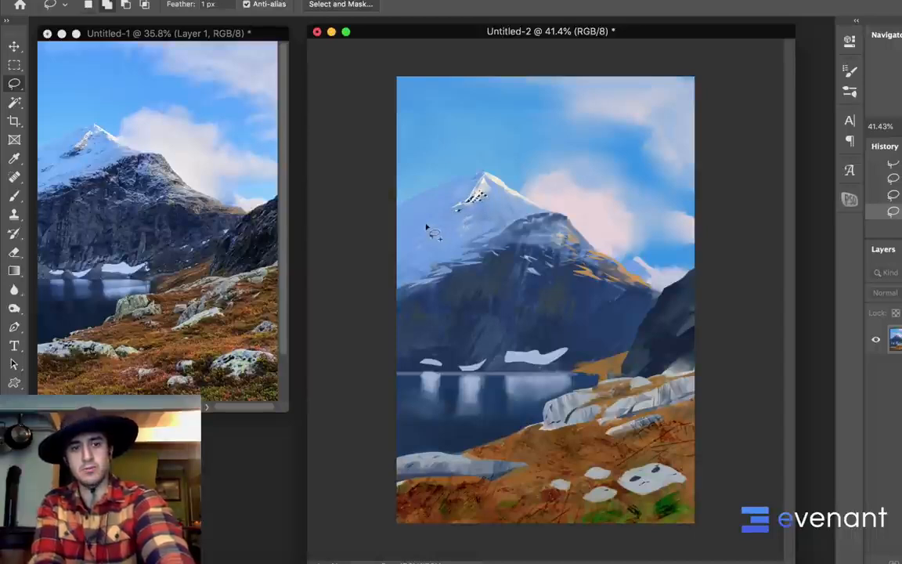
pyautogui.moveTo(411, 234); pyautogui.dragTo(428, 227)
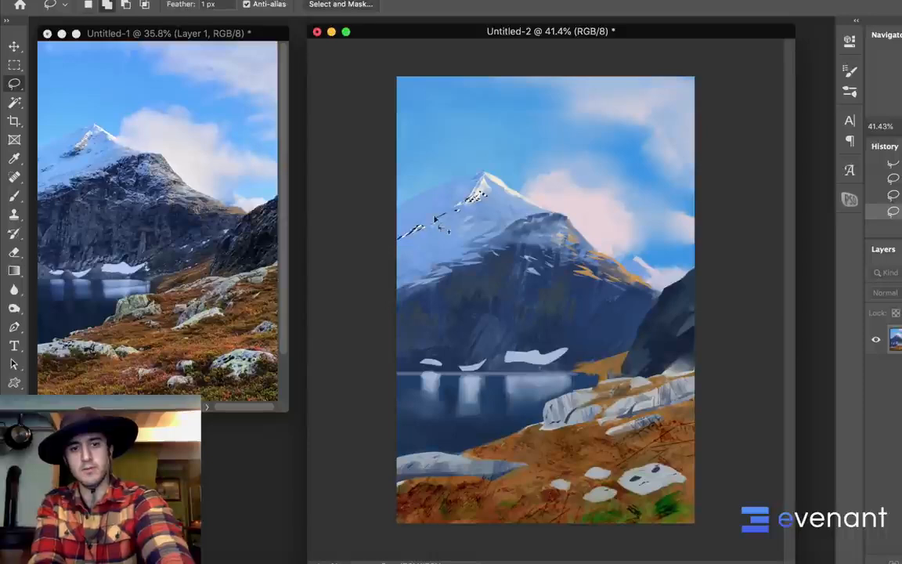
pyautogui.press('b')
pyautogui.keyDown('alt'); pyautogui.click(469, 217); pyautogui.keyUp('alt')
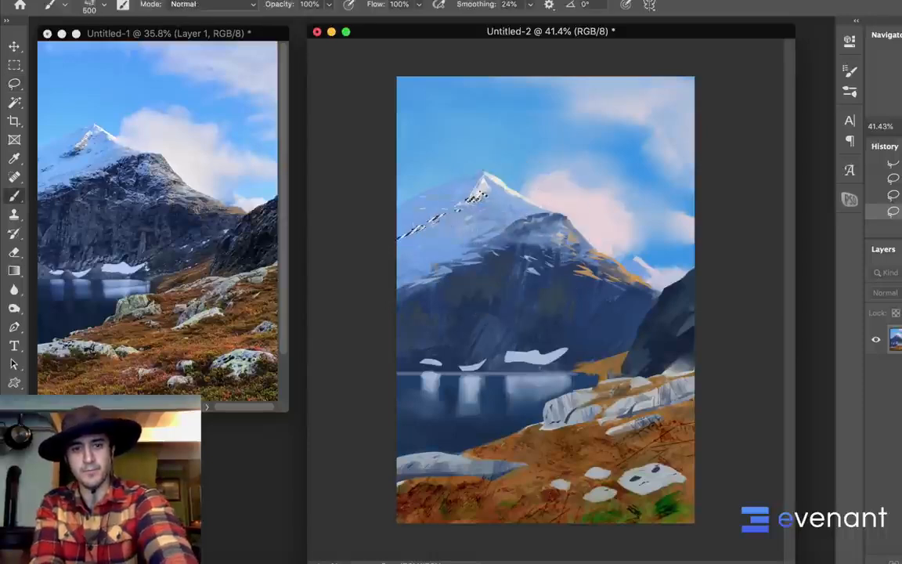
pyautogui.moveTo(401, 239); pyautogui.dragTo(440, 221)
pyautogui.press('super+d')
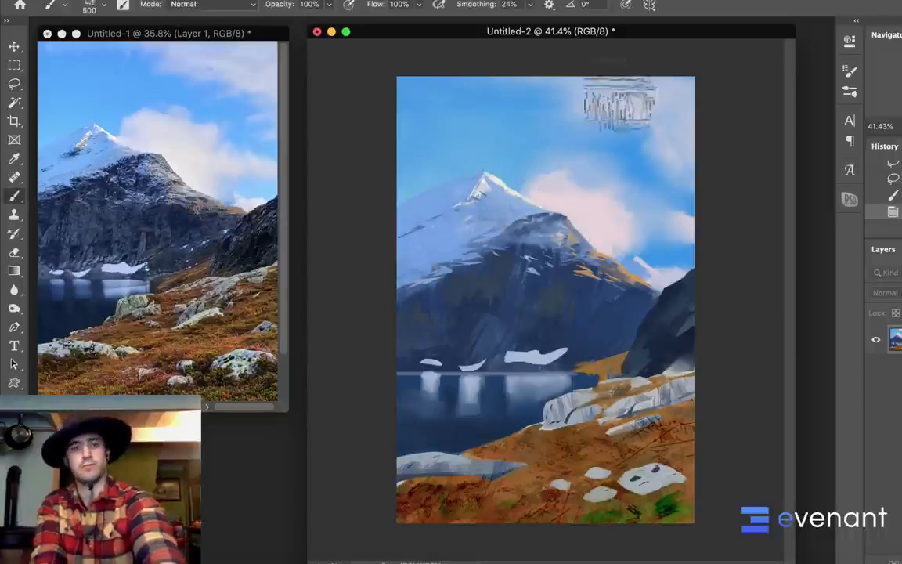
# Dab small rocky marks onto the snowy left flank with the textured brush, reducing it to 150 px
pyautogui.click(409, 230)
pyautogui.click(412, 233)
pyautogui.click(414, 236)
pyautogui.click(416, 240)
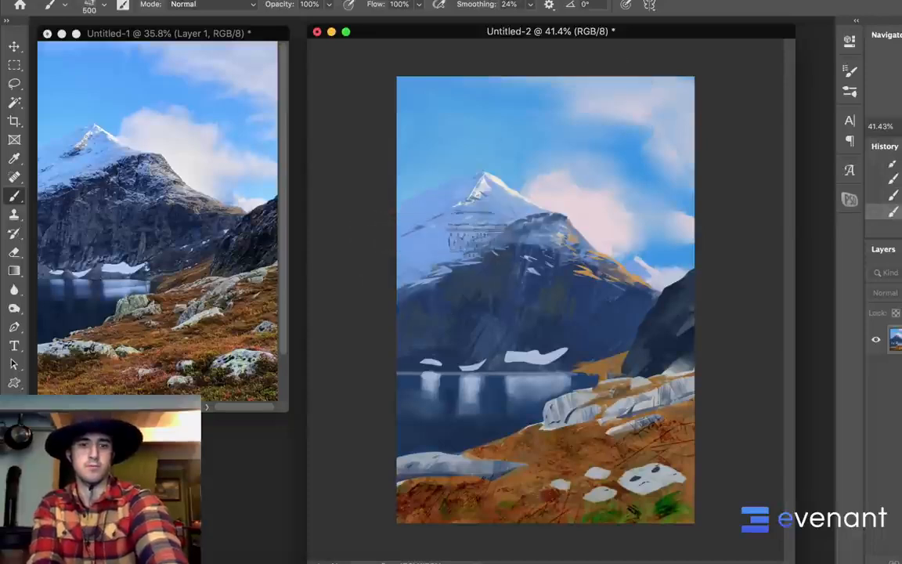
pyautogui.press('[')
pyautogui.press('[')
pyautogui.press('[')
pyautogui.press('[')
pyautogui.press('[')
pyautogui.press('[')
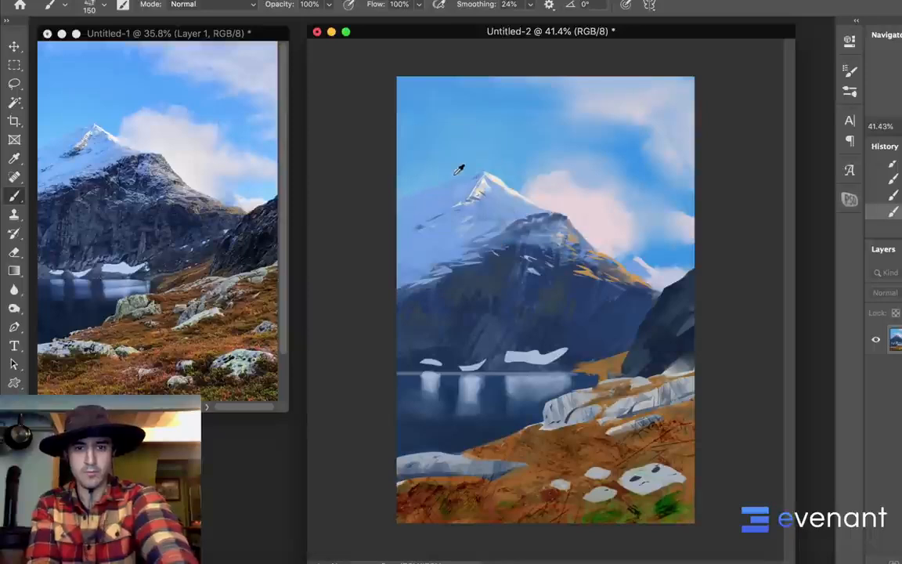
# Lasso the narrow ridge strip just left of the snowy summit, paint it with the 150 px brush, and deselect
pyautogui.press('l')
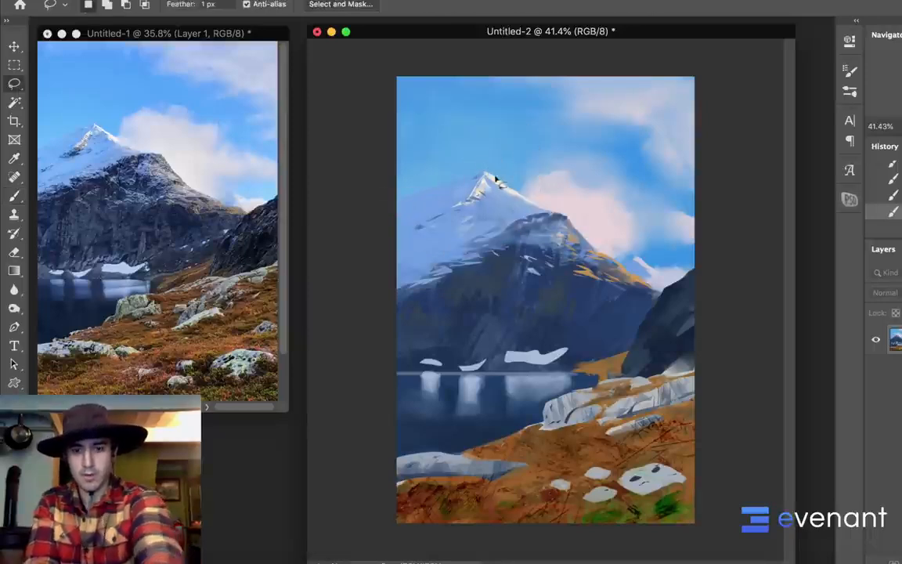
pyautogui.moveTo(480, 181); pyautogui.dragTo(476, 171)
pyautogui.press('b')
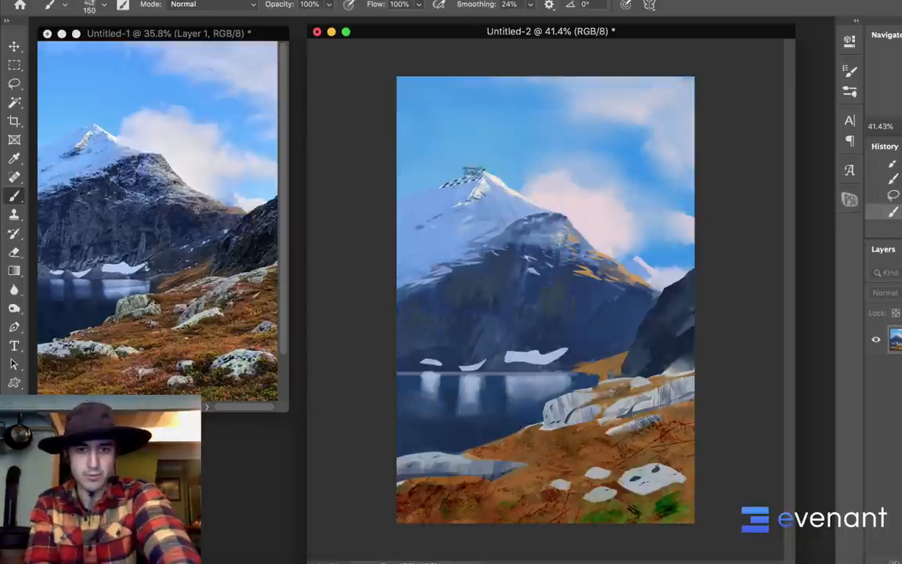
pyautogui.press('super+d')
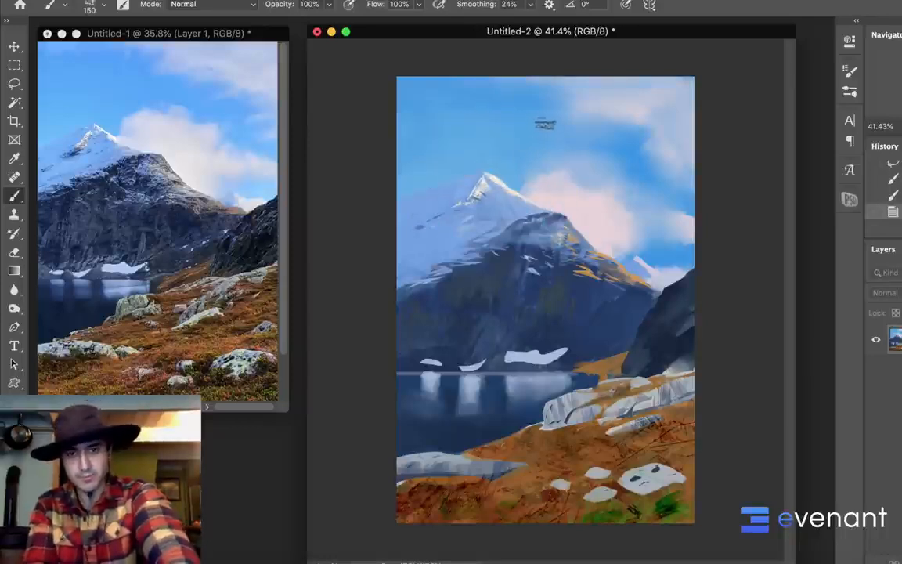
# Lasso the mountain's base above the orange shore, retouch it with the brush, undoing and repainting as needed, and deselect
pyautogui.press('l')
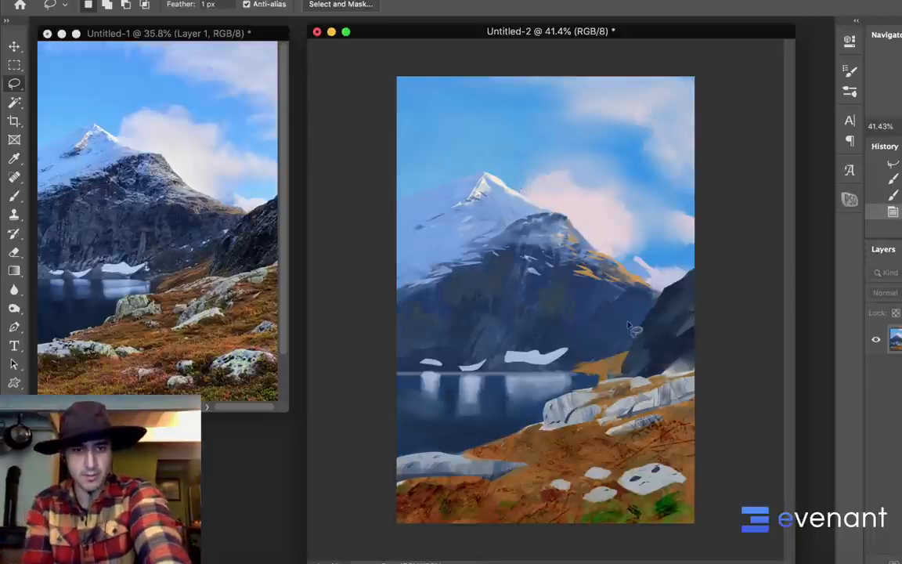
pyautogui.moveTo(574, 367)
pyautogui.mouseDown()
pyautogui.moveTo(626, 352)
pyautogui.moveTo(559, 370)
pyautogui.moveTo(626, 335)
pyautogui.moveTo(565, 376)
pyautogui.moveTo(621, 343)
pyautogui.moveTo(586, 356)
pyautogui.mouseUp()
pyautogui.press('b')
pyautogui.keyDown('alt'); pyautogui.click(625, 274); pyautogui.keyUp('alt')
pyautogui.press('super+d')
pyautogui.press('super+z')
pyautogui.keyDown('alt'); pyautogui.click(556, 288); pyautogui.keyUp('alt')
pyautogui.press('super+d')
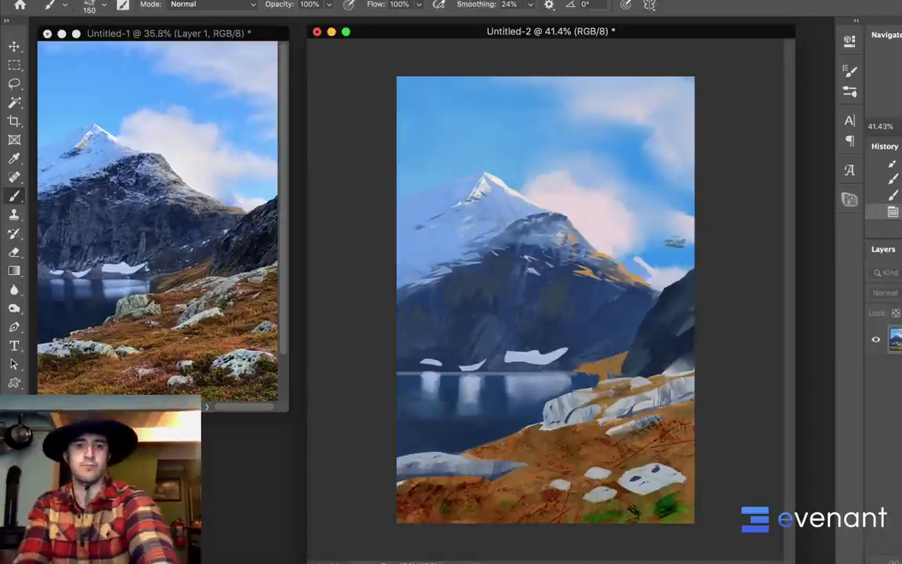
# Lasso several angular rock planes on the dark mountain's right face, paint them with the 150 px textured brush, and deselect
pyautogui.press('l')
pyautogui.moveTo(591, 318); pyautogui.dragTo(616, 287)
pyautogui.moveTo(630, 308); pyautogui.dragTo(624, 318)
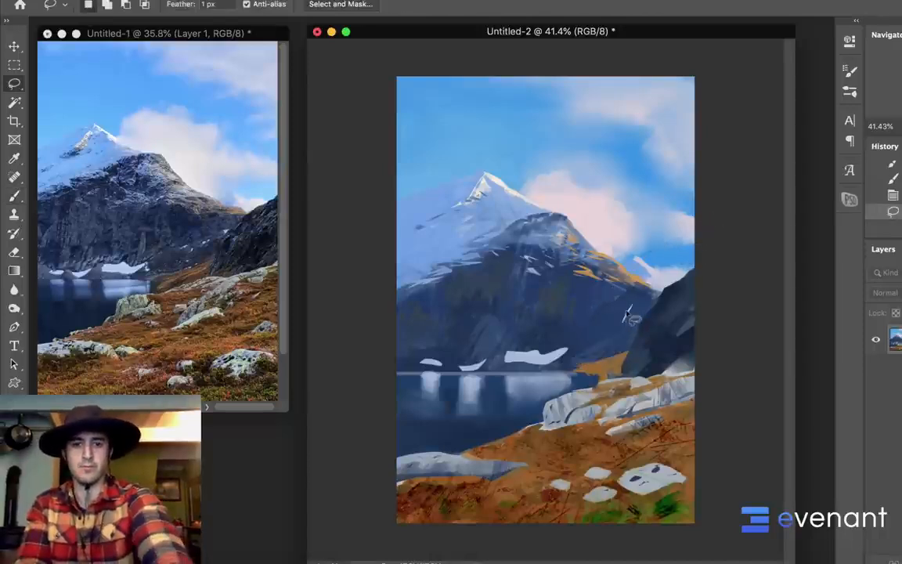
pyautogui.moveTo(620, 283)
pyautogui.mouseDown()
pyautogui.moveTo(595, 324)
pyautogui.moveTo(581, 320)
pyautogui.moveTo(603, 322)
pyautogui.moveTo(585, 290)
pyautogui.moveTo(583, 325)
pyautogui.mouseUp()
pyautogui.press('b')
pyautogui.keyDown('alt'); pyautogui.click(467, 297); pyautogui.keyUp('alt')
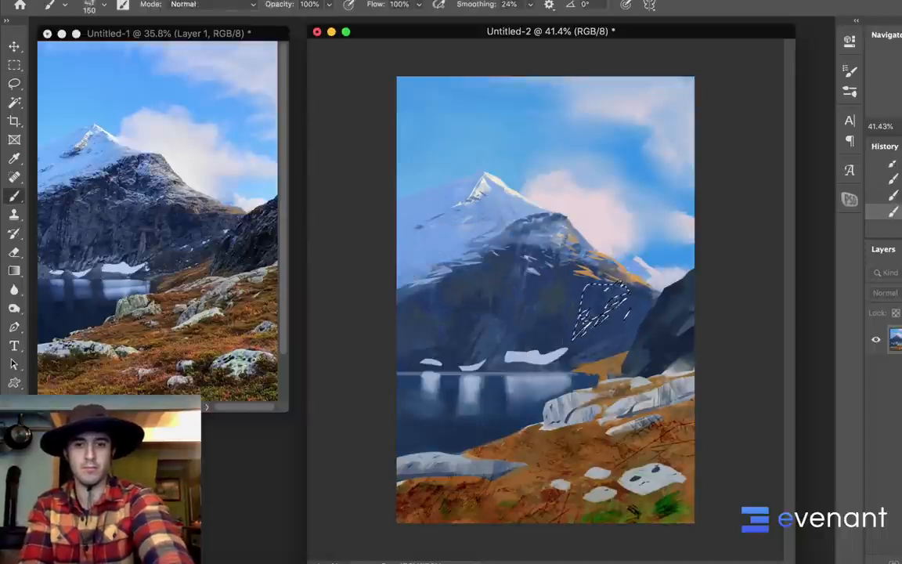
pyautogui.press('super+d')
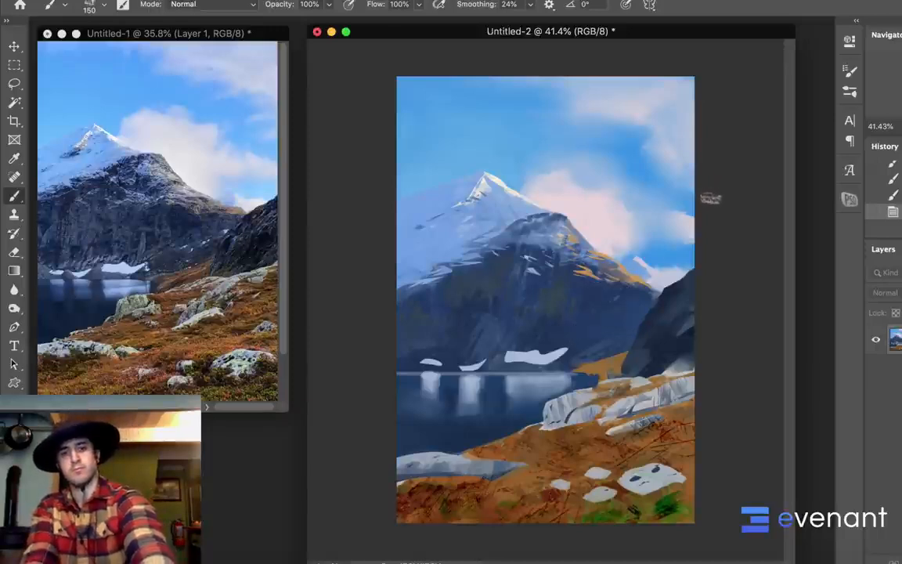
# Lasso the ridge's lower end beside the dark cliff and paint it orange, deselect, and touch up the mountain's upper rock face
pyautogui.press('l')
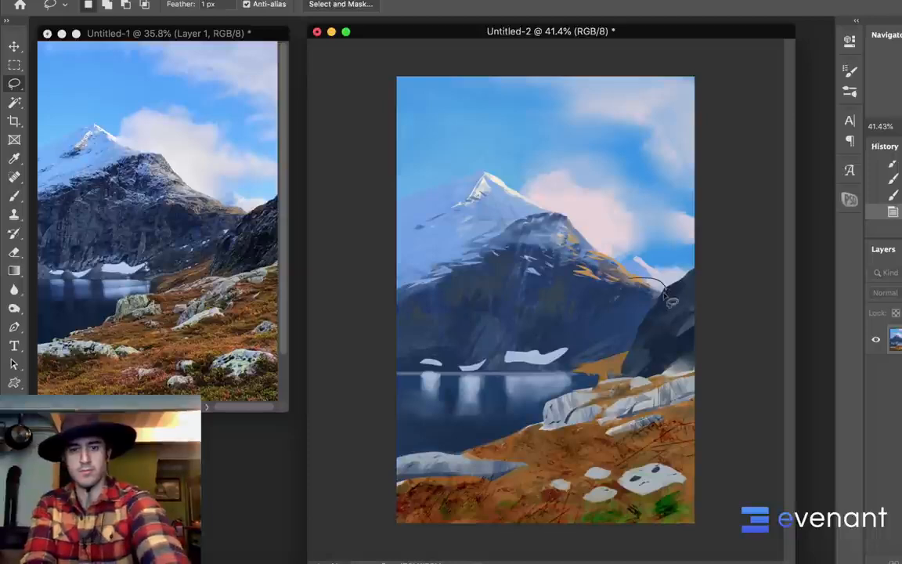
pyautogui.moveTo(671, 302)
pyautogui.mouseDown()
pyautogui.moveTo(612, 291)
pyautogui.moveTo(666, 287)
pyautogui.mouseUp()
pyautogui.press('b')
pyautogui.keyDown('alt'); pyautogui.click(635, 296); pyautogui.keyUp('alt')
pyautogui.keyDown('alt'); pyautogui.click(637, 282); pyautogui.keyUp('alt')
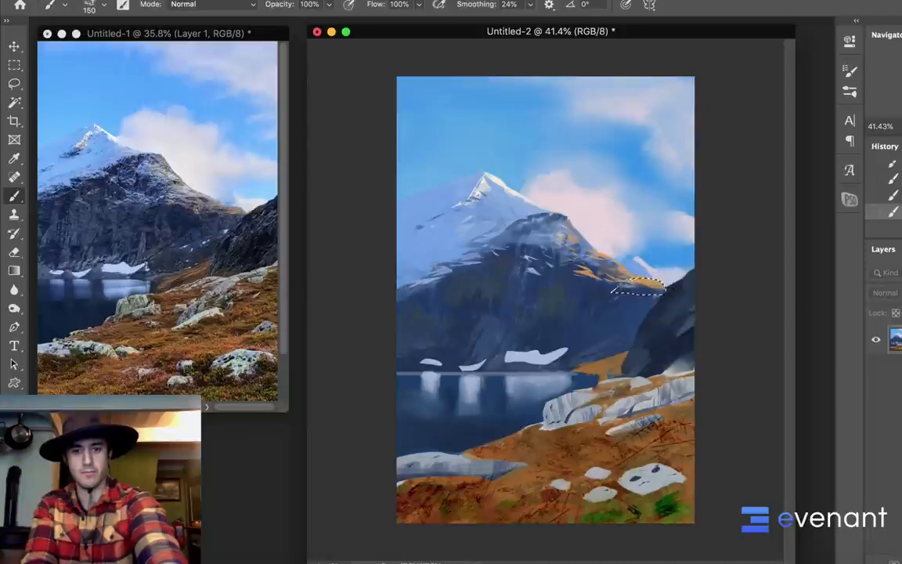
pyautogui.moveTo(551, 249); pyautogui.dragTo(579, 257)
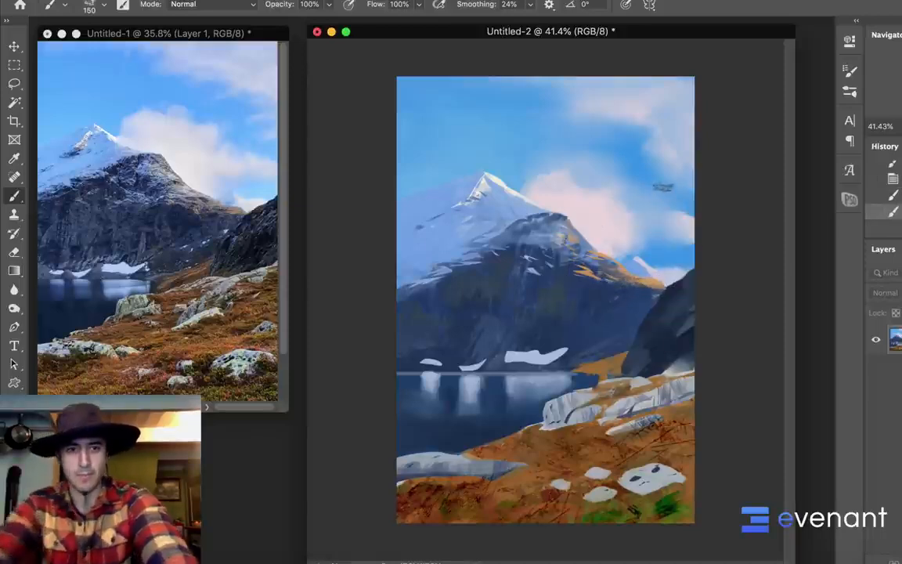
# Lasso the dark mountain's right ridge slope, retouch it with the 150 px brush, undo the last stroke, and deselect
pyautogui.press('l')
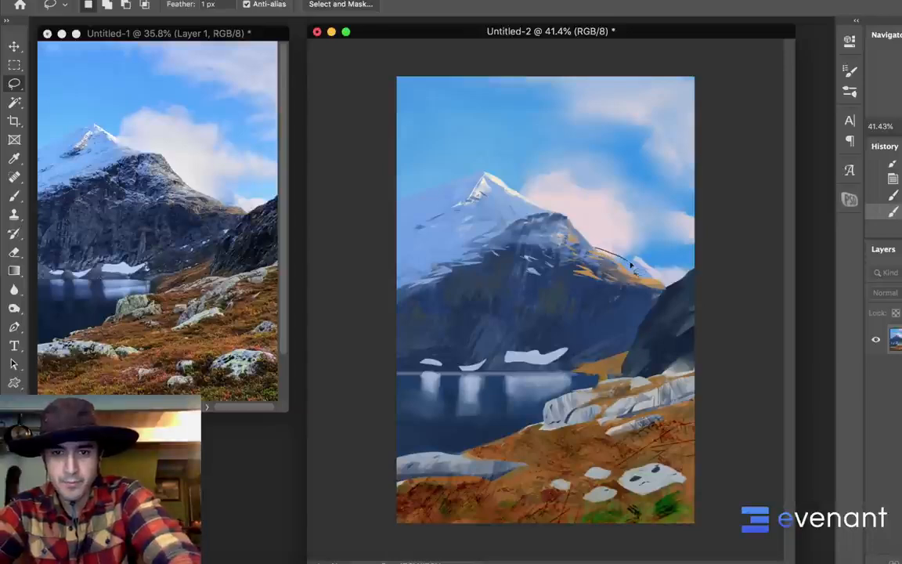
pyautogui.moveTo(631, 267); pyautogui.dragTo(582, 245)
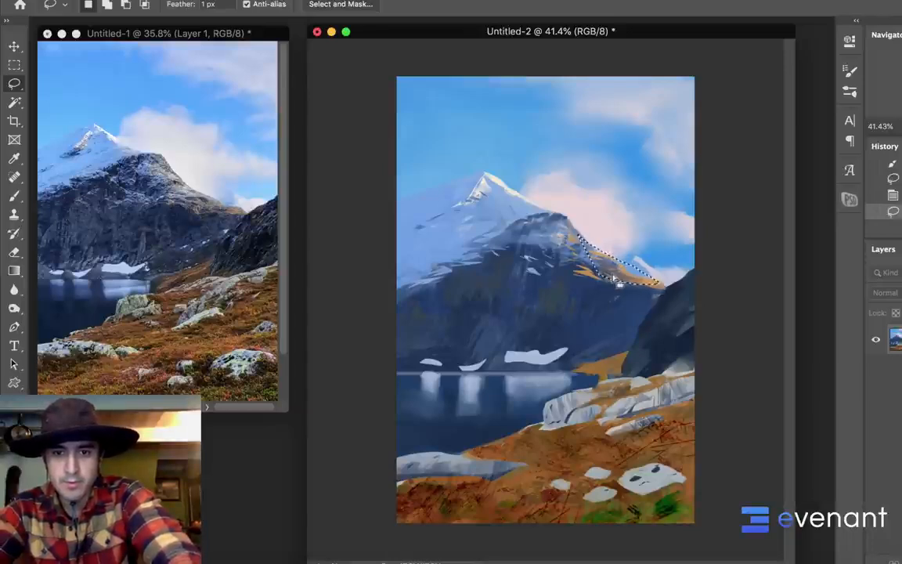
pyautogui.press('b')
pyautogui.moveTo(605, 246); pyautogui.dragTo(618, 263)
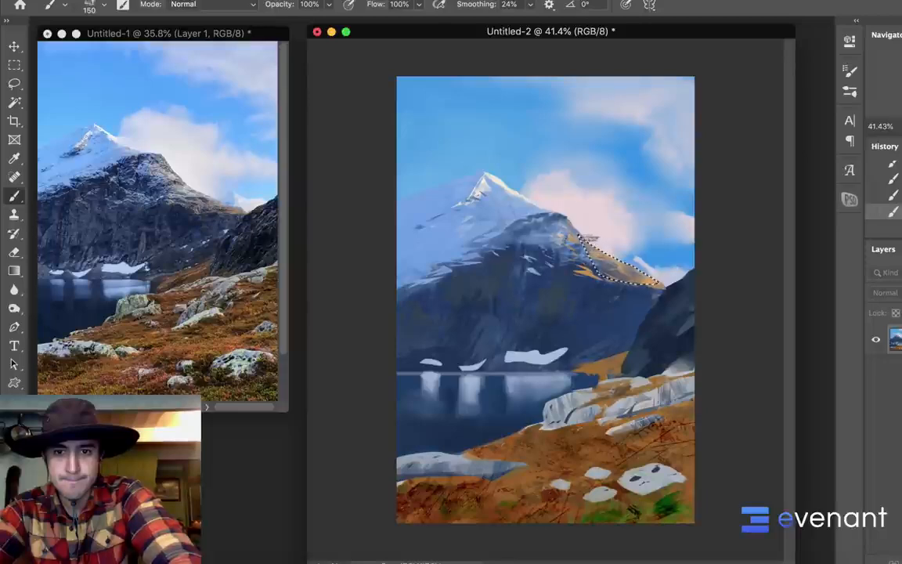
pyautogui.press('super+z')
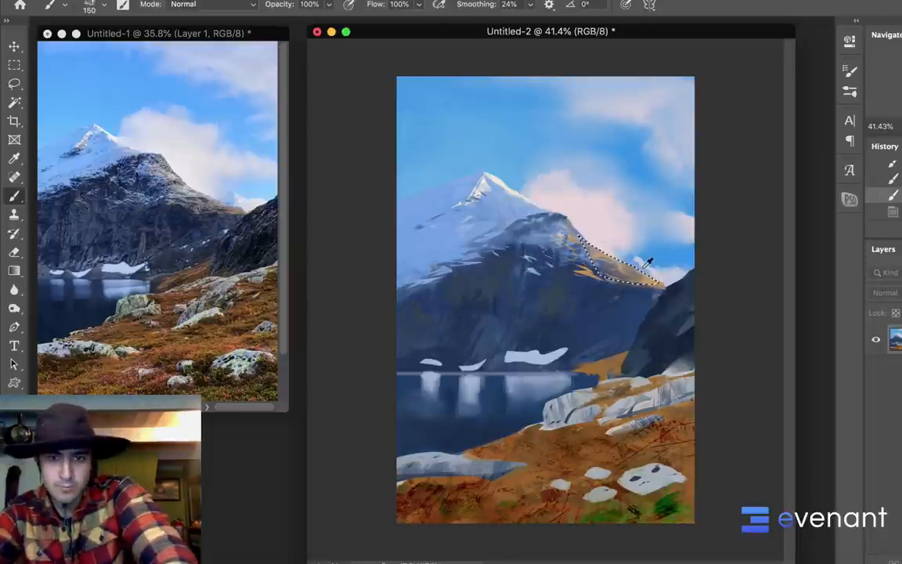
pyautogui.press('super+d')
# Lasso the small cloud just beyond the mountain's right ridge, paint it with the 150 px textured brush, and deselect
pyautogui.press('l')
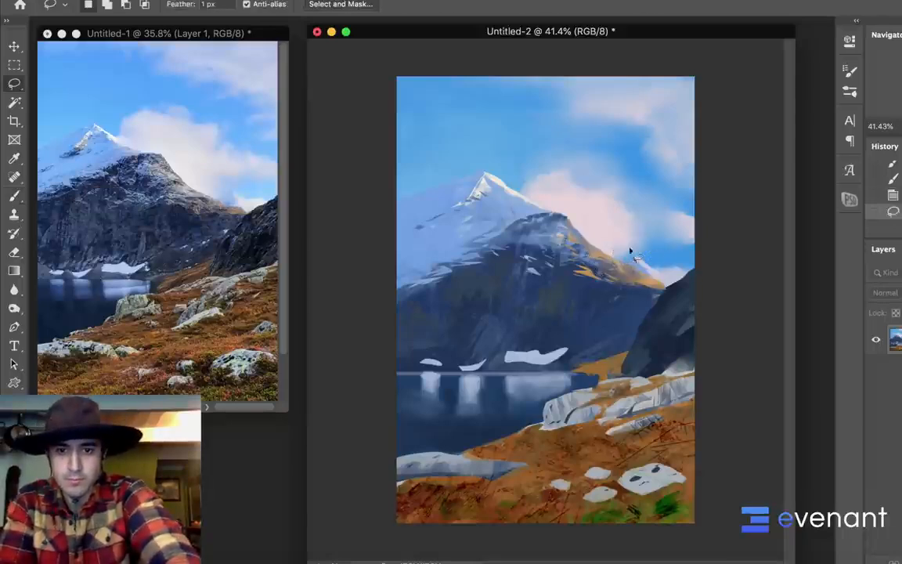
pyautogui.click(618, 242)
pyautogui.moveTo(639, 256)
pyautogui.mouseDown()
pyautogui.moveTo(649, 261)
pyautogui.moveTo(613, 227)
pyautogui.moveTo(653, 266)
pyautogui.mouseUp()
pyautogui.press('b')
pyautogui.keyDown('alt'); pyautogui.click(459, 186); pyautogui.keyUp('alt')
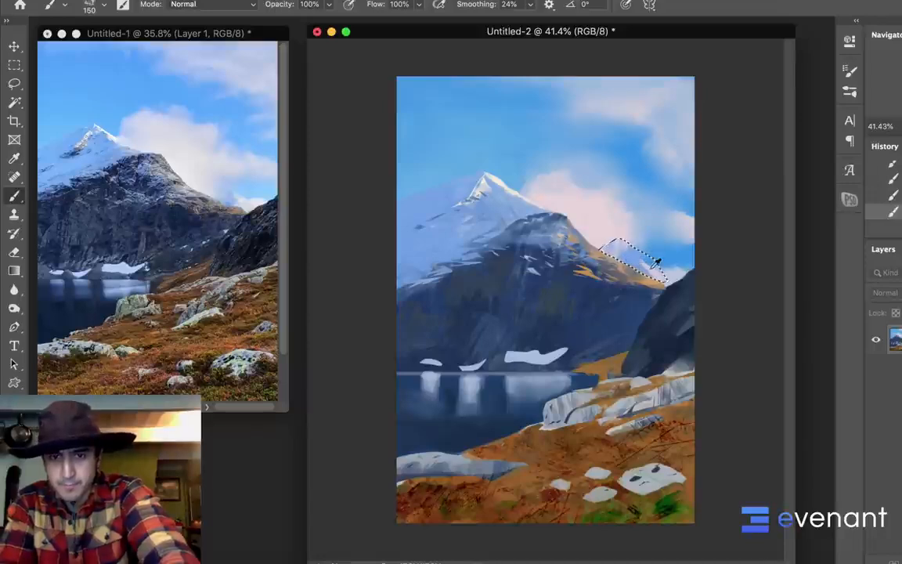
pyautogui.keyDown('alt'); pyautogui.click(585, 243); pyautogui.keyUp('alt')
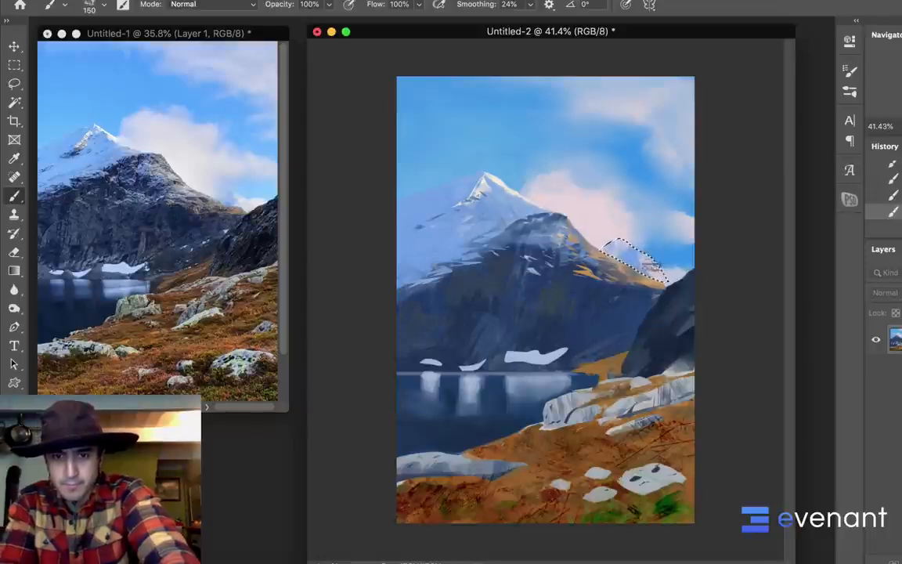
pyautogui.keyDown('alt'); pyautogui.click(566, 236); pyautogui.keyUp('alt')
pyautogui.keyDown('alt'); pyautogui.click(623, 258); pyautogui.keyUp('alt')
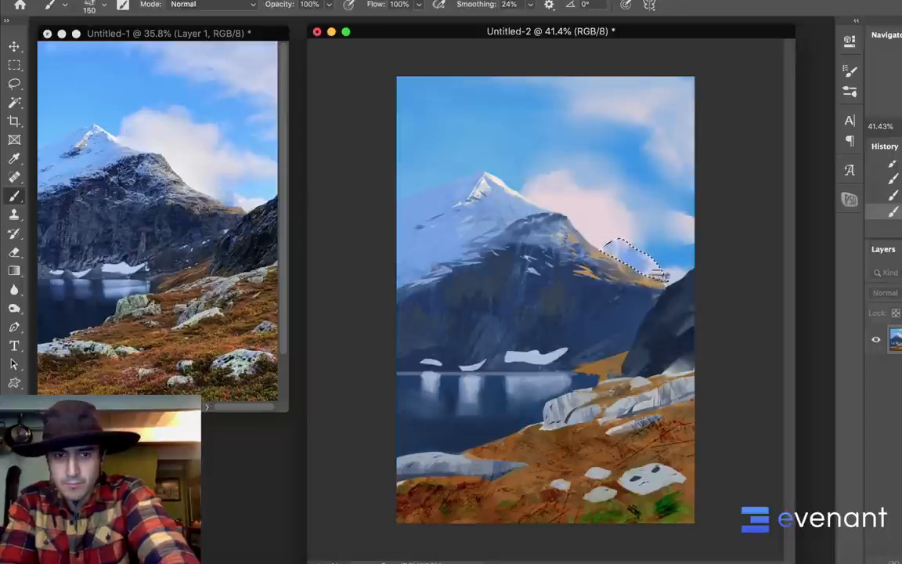
pyautogui.keyDown('alt'); pyautogui.click(623, 254); pyautogui.keyUp('alt')
pyautogui.keyDown('alt'); pyautogui.click(539, 210); pyautogui.keyUp('alt')
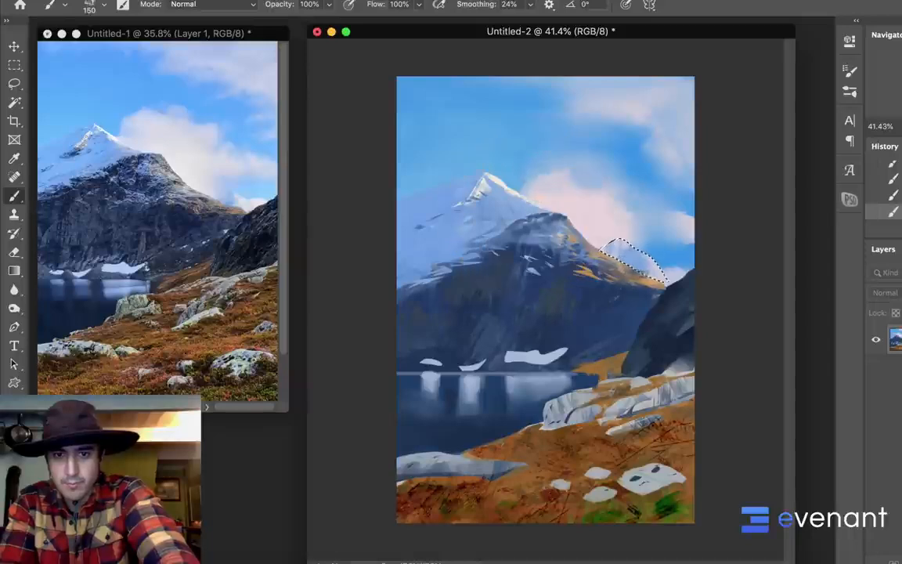
pyautogui.press('super+d')
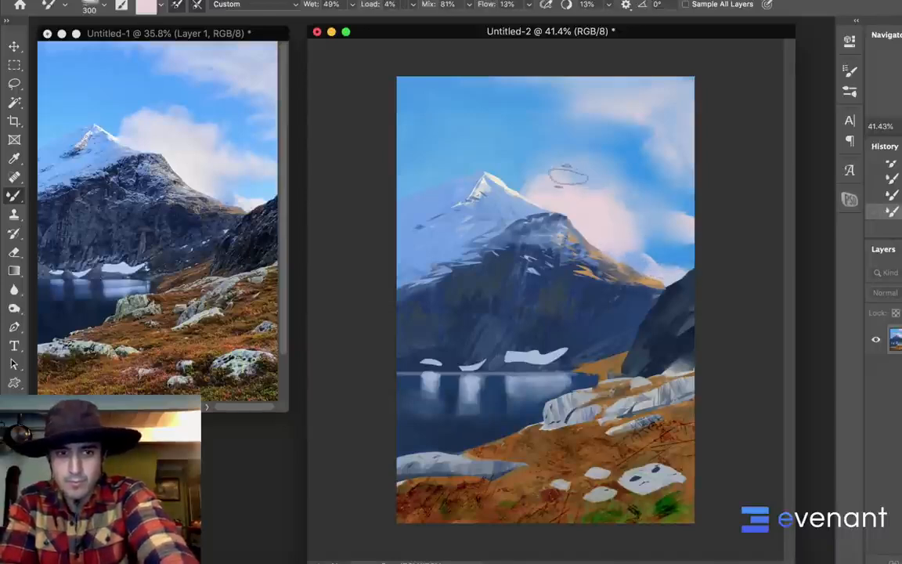
# Soften the pink cloud's upper edge with the 300 px Mixer Brush and touch up the cloud beside the summit
pyautogui.moveTo(539, 182)
pyautogui.mouseDown()
pyautogui.moveTo(577, 192)
pyautogui.moveTo(549, 178)
pyautogui.moveTo(566, 170)
pyautogui.moveTo(571, 180)
pyautogui.moveTo(555, 163)
pyautogui.moveTo(580, 183)
pyautogui.moveTo(558, 115)
pyautogui.mouseUp()
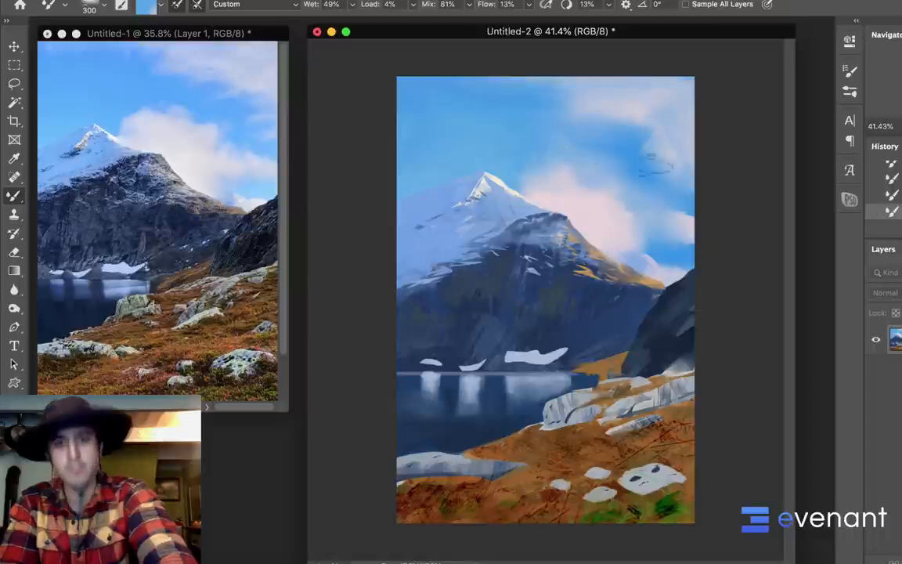
pyautogui.hotkey('shift', 'b')
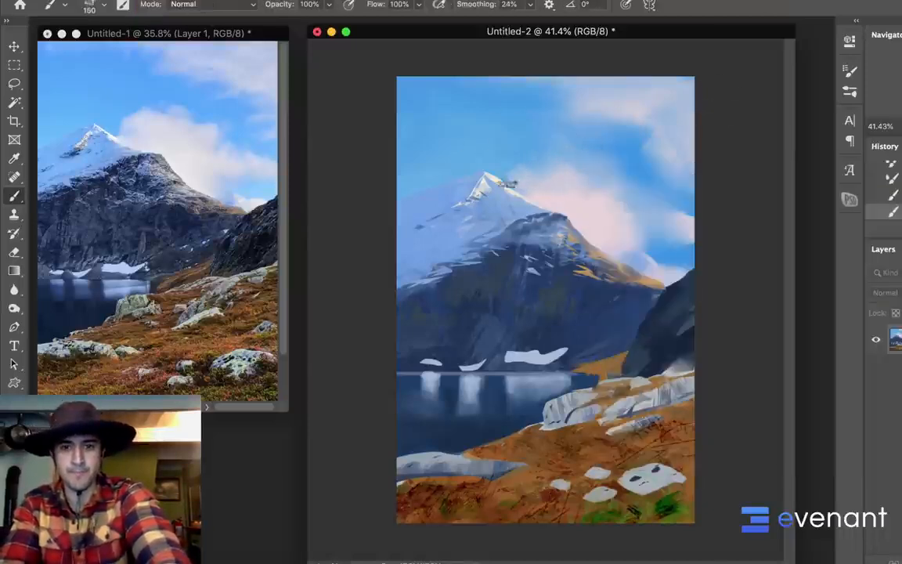
pyautogui.keyDown('alt'); pyautogui.click(539, 166); pyautogui.keyUp('alt')
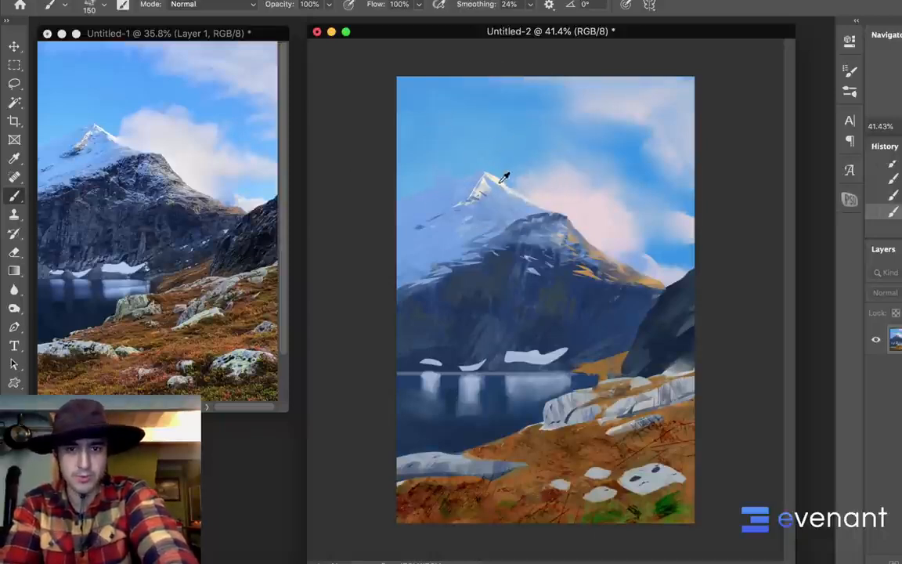
# Try brush strokes across the clouds above the peak, enlarge the brush to 700 px, and undo the strokes
pyautogui.press('super+z')
pyautogui.press('super+z')
pyautogui.keyDown('alt'); pyautogui.click(567, 182); pyautogui.keyUp('alt')
pyautogui.moveTo(546, 141)
pyautogui.mouseDown()
pyautogui.moveTo(581, 194)
pyautogui.moveTo(589, 157)
pyautogui.moveTo(619, 141)
pyautogui.mouseUp()
pyautogui.press(']')
pyautogui.press(']')
pyautogui.press(']')
pyautogui.press(']')
pyautogui.press(']')
pyautogui.press(']')
pyautogui.press(']')
pyautogui.press(']')
pyautogui.press('super+z')
pyautogui.press('super+z')
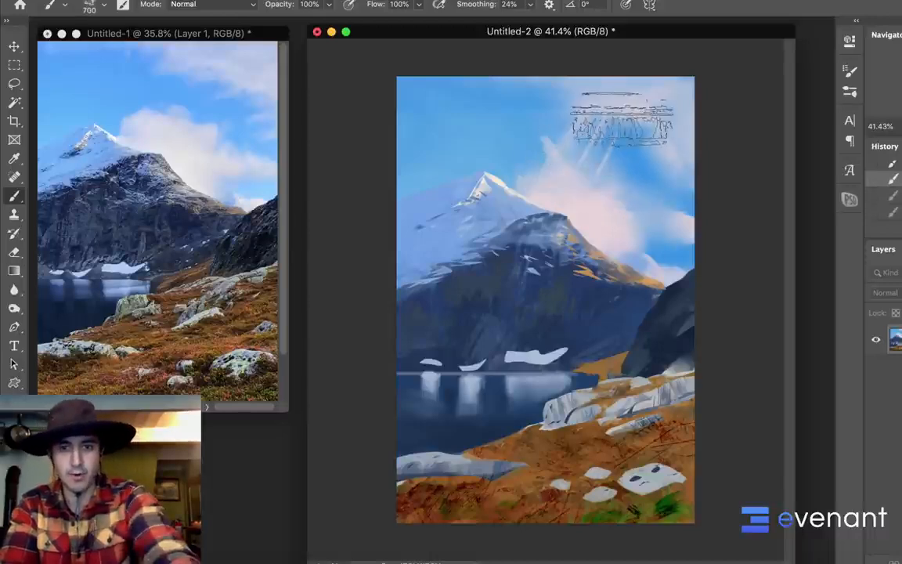
# Choose the textured 90 preset for the Mixer Brush and blend the orange grass near the lake shore
pyautogui.hotkey('shift', 'b')
pyautogui.rightClick(581, 204)
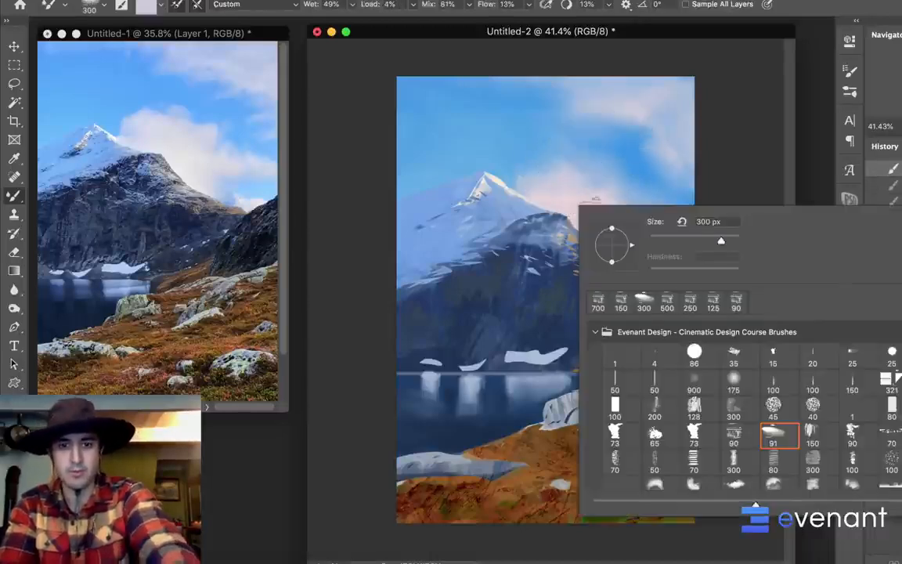
pyautogui.click(701, 432)
pyautogui.click(737, 433)
pyautogui.keyDown('alt'); pyautogui.click(537, 437); pyautogui.keyUp('alt')
pyautogui.moveTo(536, 435); pyautogui.dragTo(517, 444)
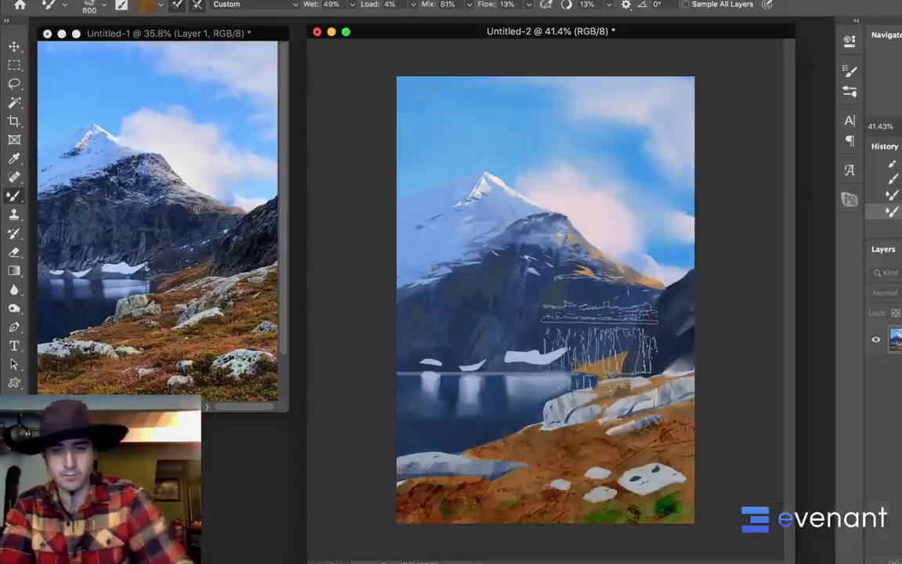
# Compare the grass blending with undo and redo, and smear the orange shore and green foreground grass at 400 px
pyautogui.press('super+z')
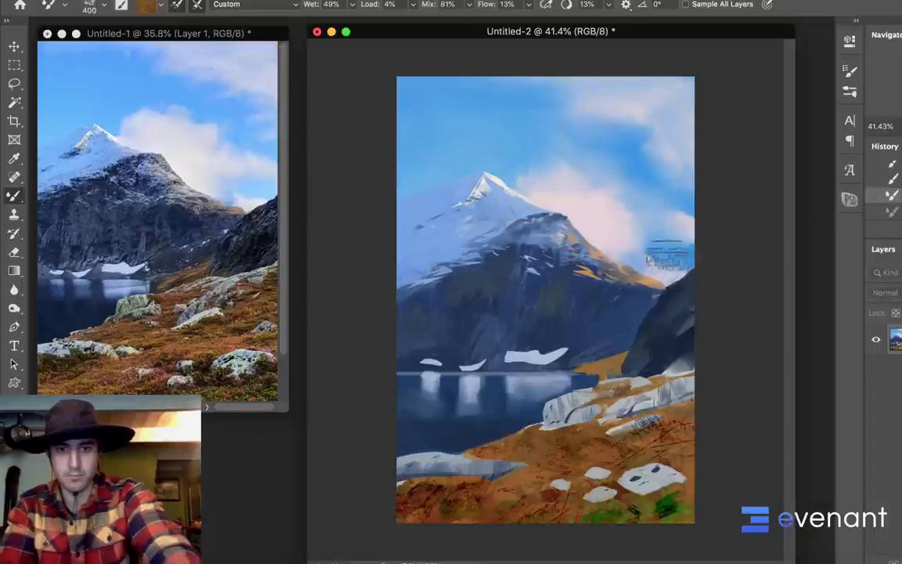
pyautogui.press('shift+super+z')
pyautogui.press('super+z')
pyautogui.press('shift+super+z')
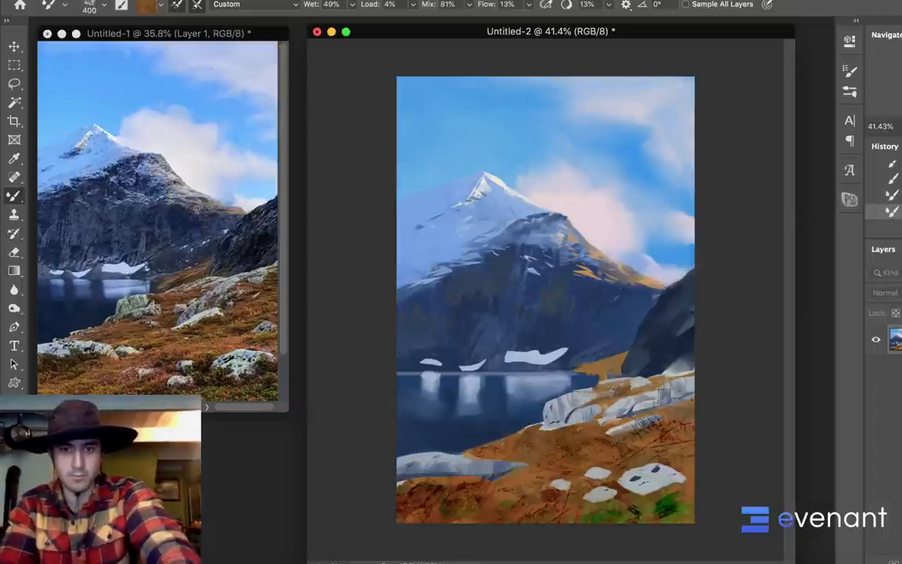
pyautogui.moveTo(591, 360); pyautogui.dragTo(613, 353)
pyautogui.moveTo(673, 526)
pyautogui.mouseDown()
pyautogui.moveTo(674, 514)
pyautogui.moveTo(664, 537)
pyautogui.moveTo(632, 532)
pyautogui.mouseUp()
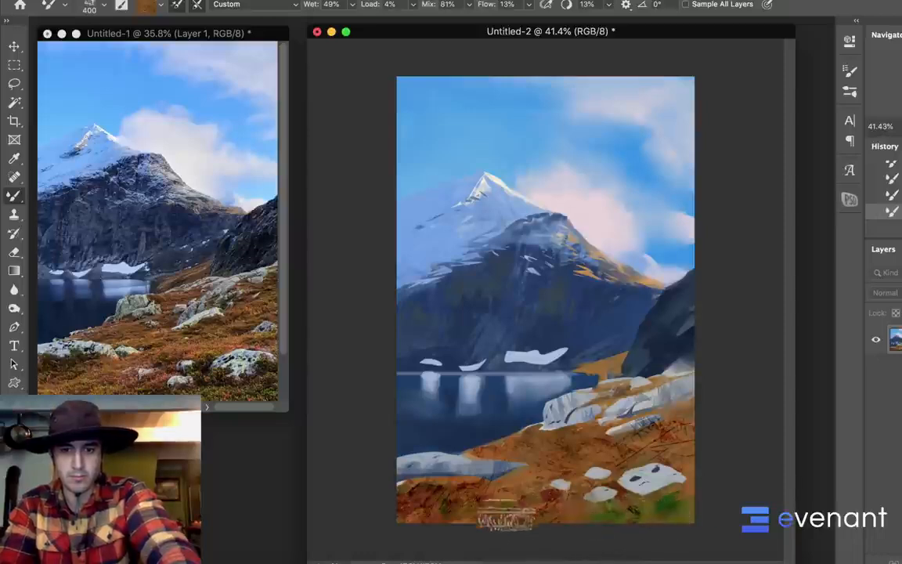
# Paint the foreground grass below the flat shore rock with the regular textured brush at 250 px
pyautogui.hotkey('shift', 'b')
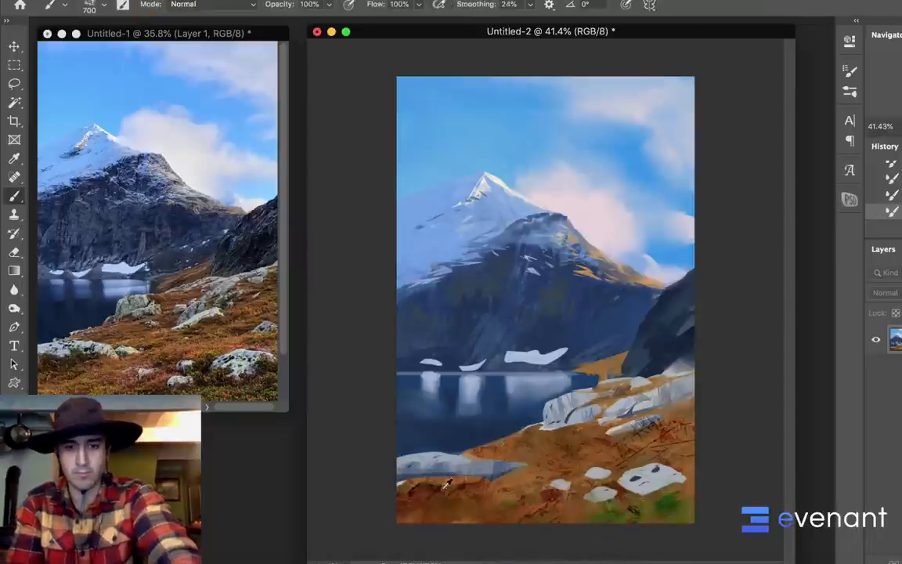
pyautogui.moveTo(500, 507)
pyautogui.mouseDown()
pyautogui.moveTo(492, 517)
pyautogui.moveTo(493, 501)
pyautogui.mouseUp()
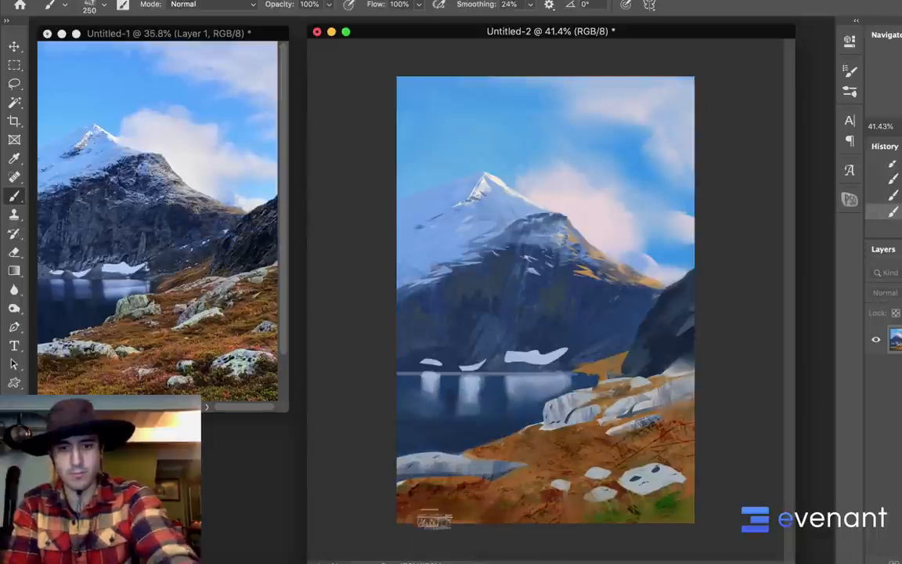
pyautogui.keyDown('alt'); pyautogui.click(434, 487); pyautogui.keyUp('alt')
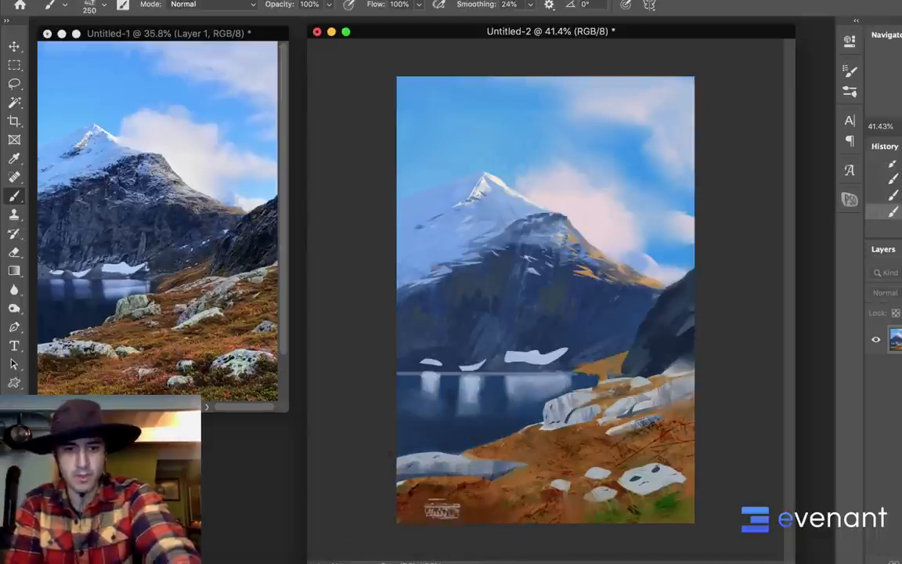
pyautogui.keyDown('alt'); pyautogui.click(431, 491); pyautogui.keyUp('alt')
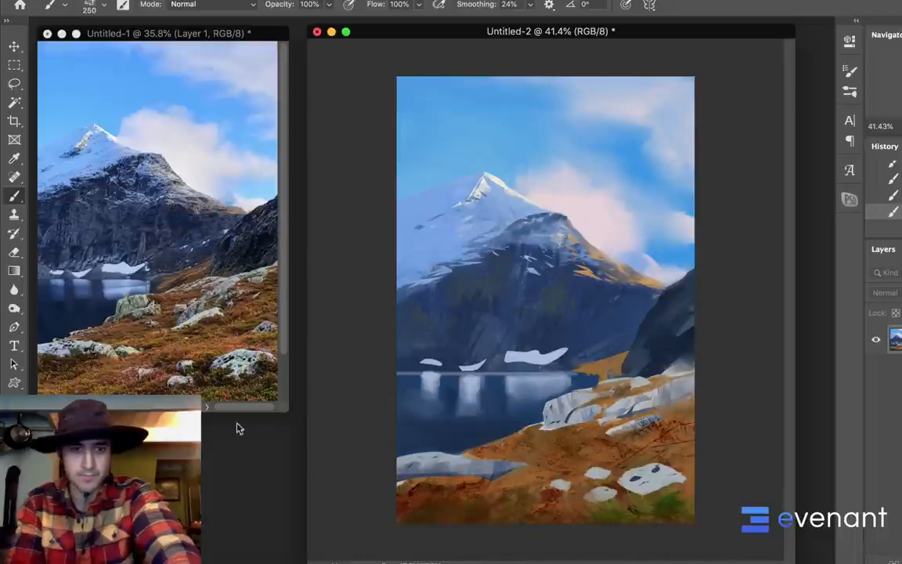
# Set the foreground colour to a lighter, yellower orange and paint grass strokes across the lower foreground and middle slope
pyautogui.click(11, 466)
pyautogui.moveTo(642, 306)
pyautogui.mouseDown()
pyautogui.moveTo(645, 247)
pyautogui.moveTo(635, 249)
pyautogui.mouseUp()
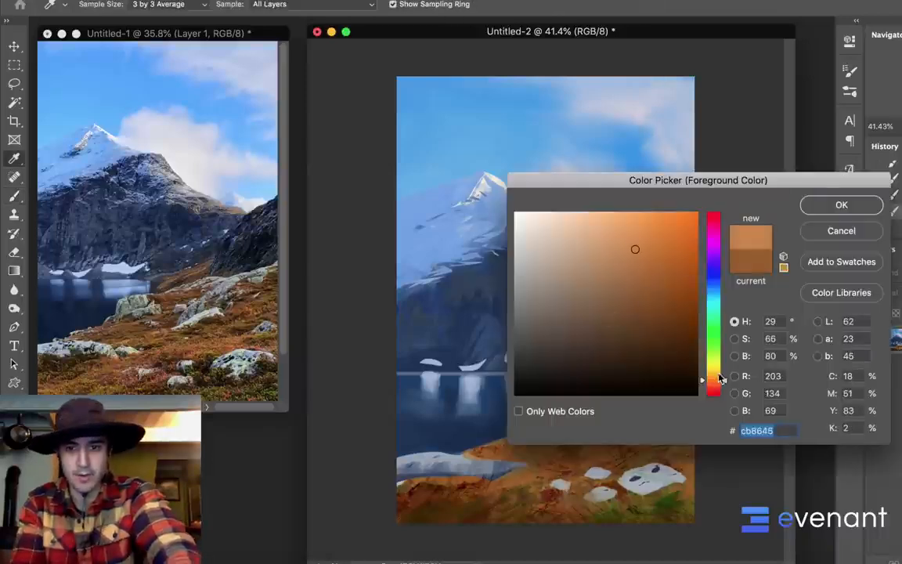
pyautogui.click(716, 372)
pyautogui.click(838, 206)
pyautogui.press('b')
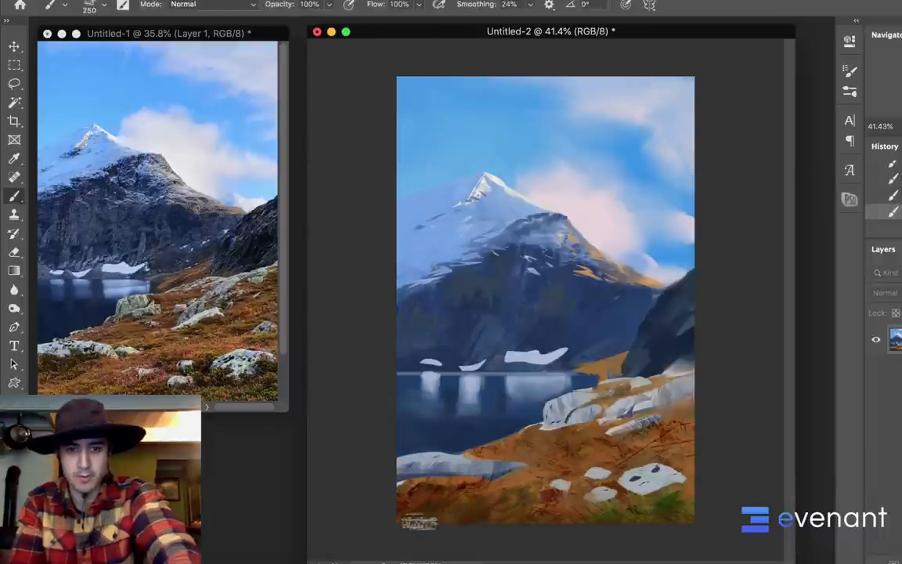
pyautogui.moveTo(433, 513); pyautogui.dragTo(501, 503)
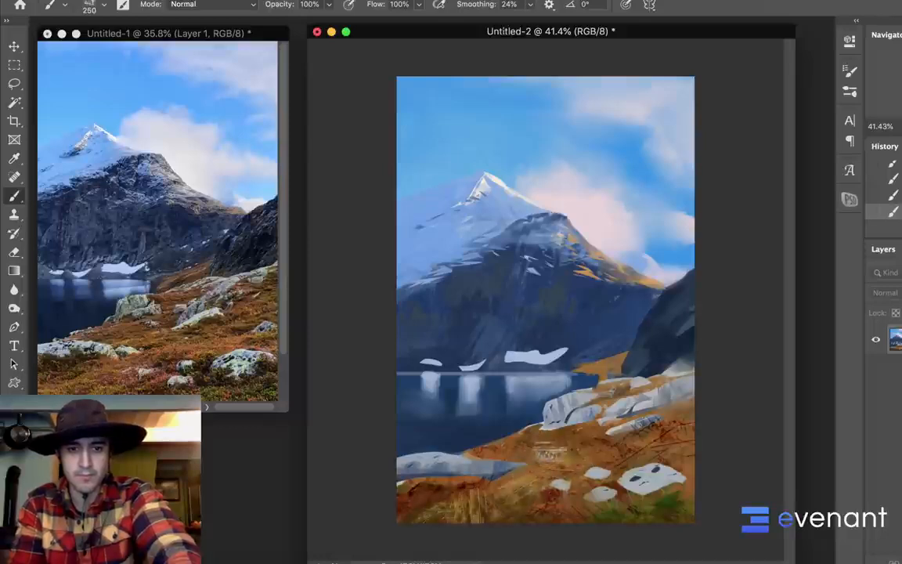
# Lasso the grassy bank along the water's edge, paint it golden with the 250 px brush, and deselect
pyautogui.press('l')
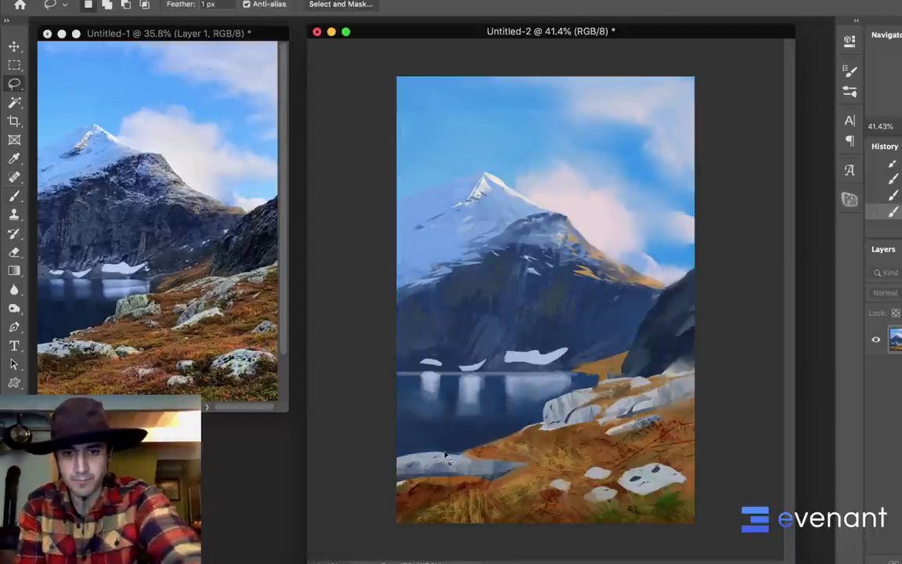
pyautogui.moveTo(447, 452)
pyautogui.mouseDown()
pyautogui.moveTo(597, 421)
pyautogui.moveTo(579, 447)
pyautogui.moveTo(551, 425)
pyautogui.moveTo(565, 432)
pyautogui.moveTo(513, 437)
pyautogui.mouseUp()
pyautogui.press('b')
pyautogui.press('super+d')
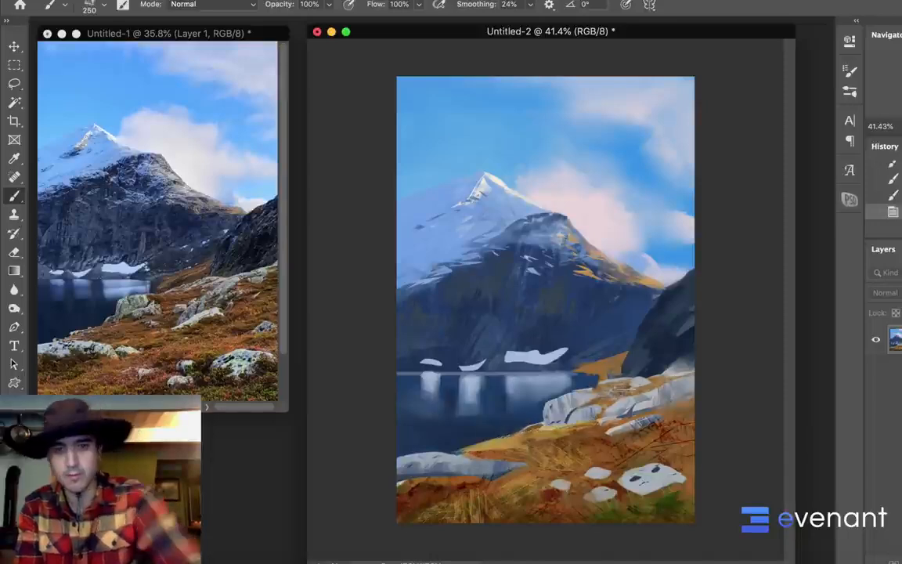
# Lasso several thin strips among the rocks and on the right grassy slope, paint them golden at 125 px, and deselect
pyautogui.press('l')
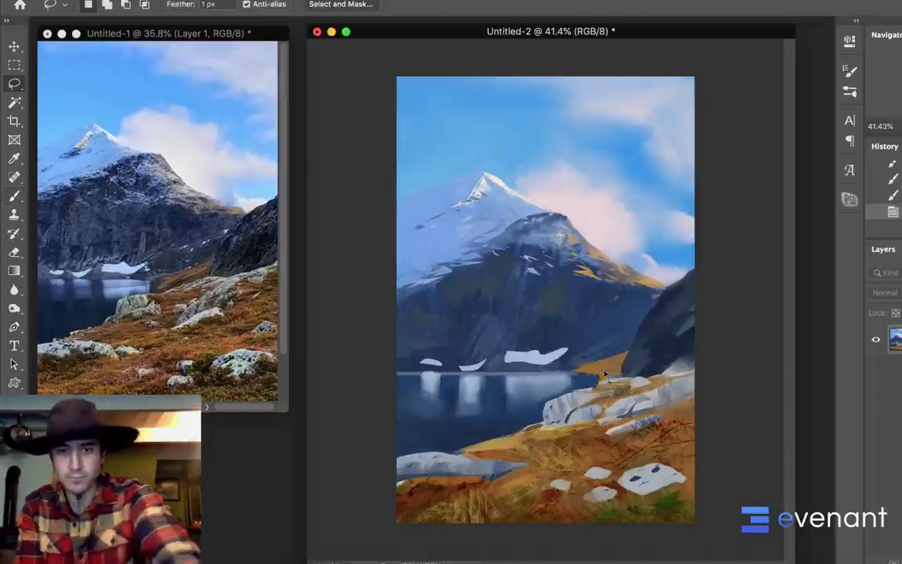
pyautogui.moveTo(604, 375)
pyautogui.mouseDown()
pyautogui.moveTo(610, 367)
pyautogui.moveTo(591, 377)
pyautogui.mouseUp()
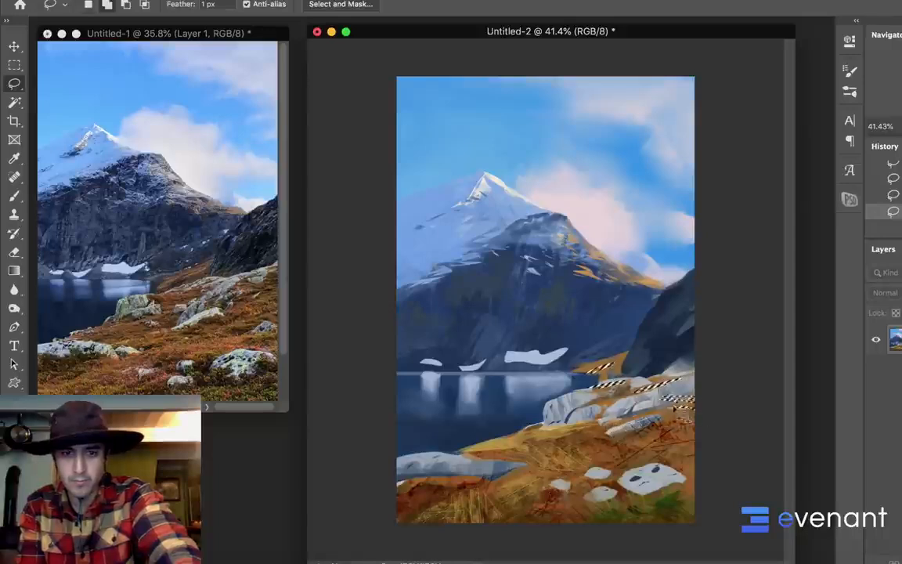
pyautogui.moveTo(606, 442)
pyautogui.mouseDown()
pyautogui.moveTo(706, 457)
pyautogui.moveTo(700, 431)
pyautogui.mouseUp()
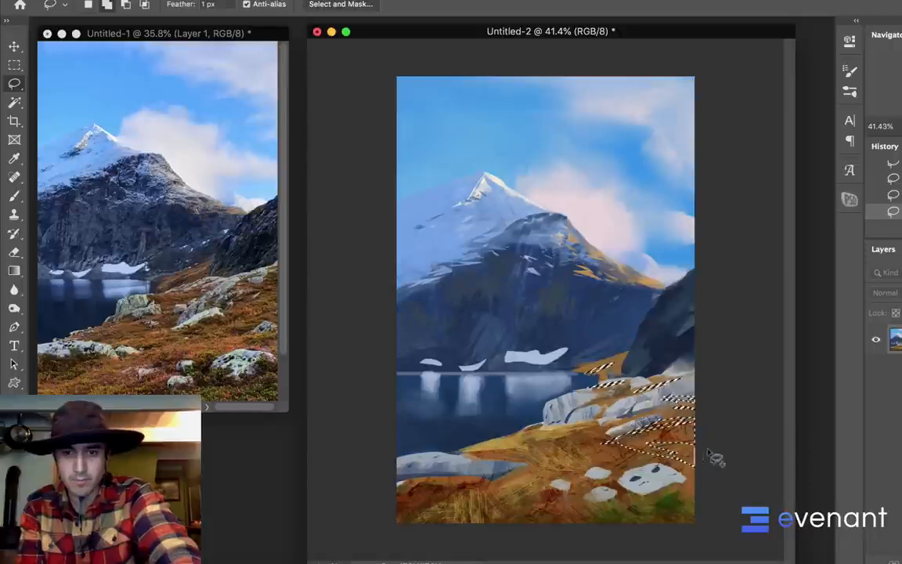
pyautogui.press('b')
pyautogui.moveTo(656, 445)
pyautogui.mouseDown()
pyautogui.moveTo(683, 456)
pyautogui.moveTo(692, 450)
pyautogui.moveTo(658, 435)
pyautogui.moveTo(662, 446)
pyautogui.mouseUp()
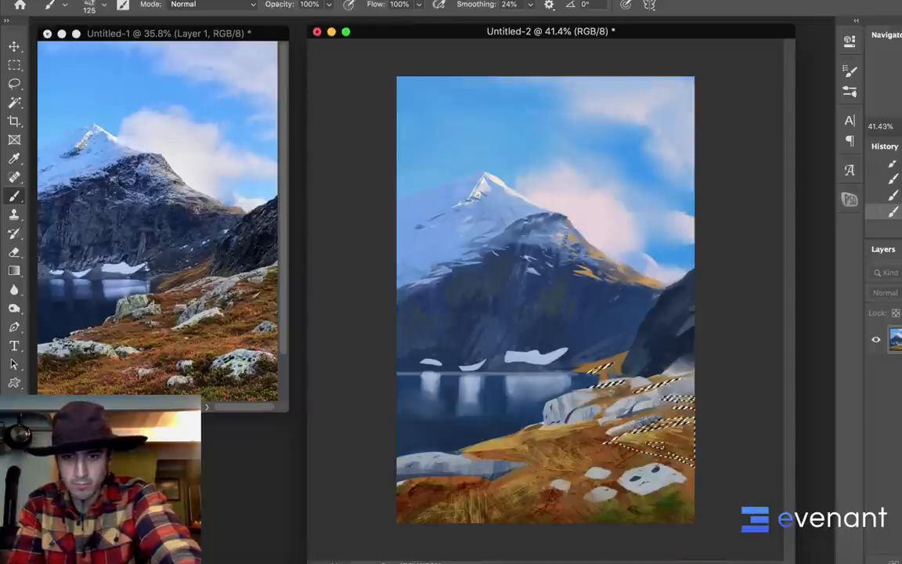
pyautogui.press('super+d')
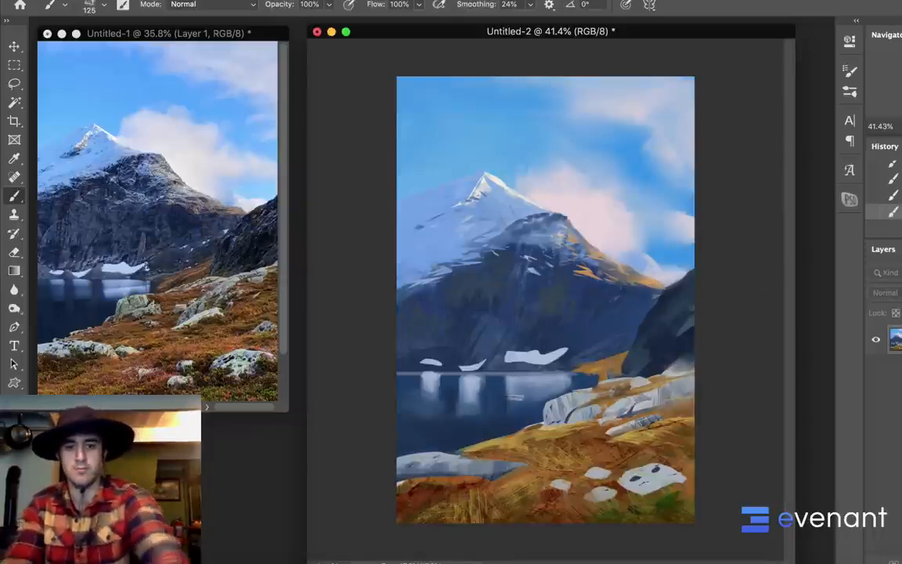
# Lasso the grassy tip beside the flat shore rock, paint it golden brown with the 125 px textured brush, deselect, and rework the last bank strokes
pyautogui.press('l')
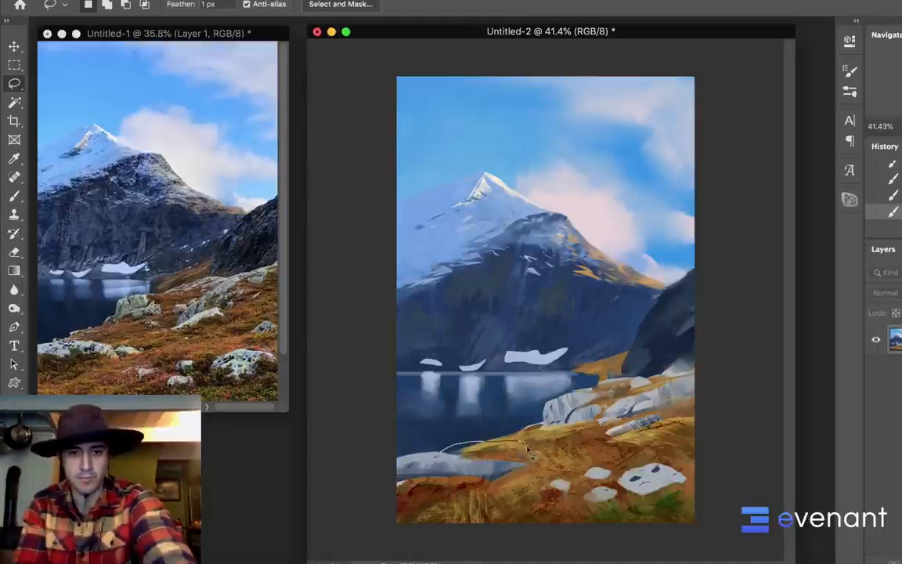
pyautogui.moveTo(475, 464); pyautogui.dragTo(470, 460)
pyautogui.press('b')
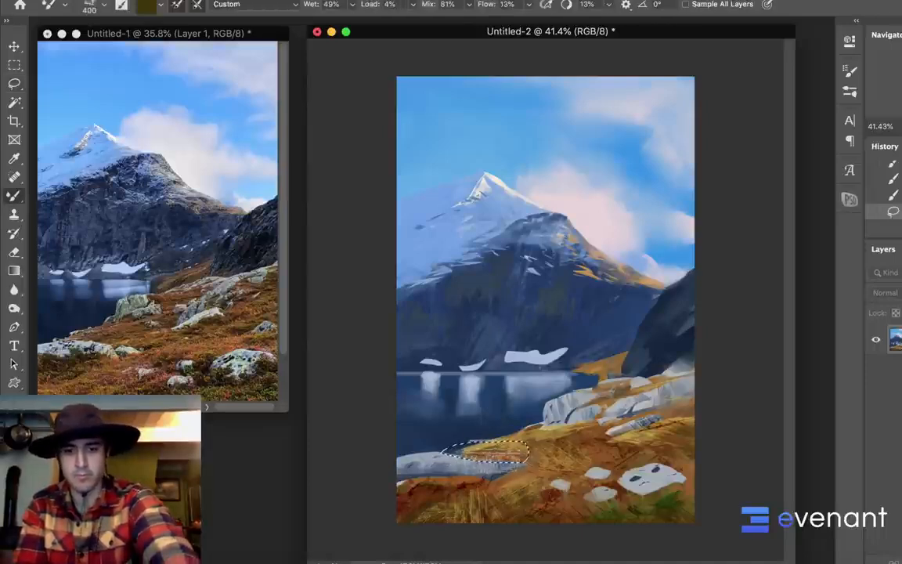
pyautogui.keyDown('alt'); pyautogui.click(492, 447); pyautogui.keyUp('alt')
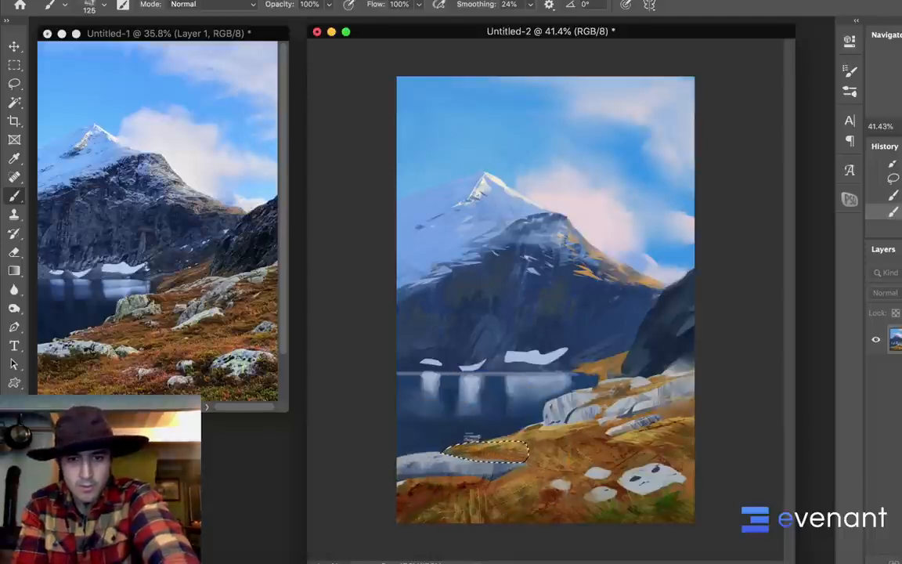
pyautogui.hotkey('ctrl', 'd')
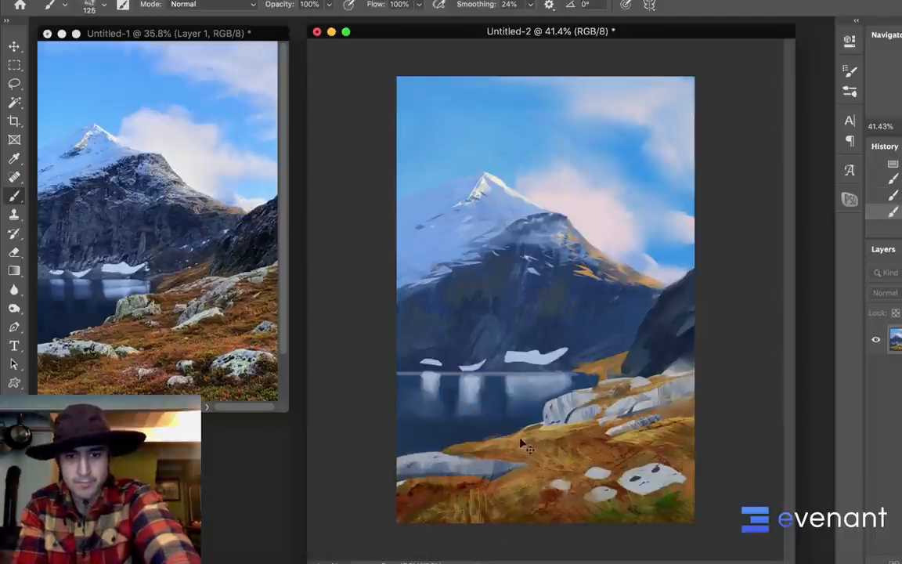
pyautogui.hotkey('ctrl', 'z')
pyautogui.hotkey('ctrl', 'z')
pyautogui.hotkey('ctrl', 'z')
pyautogui.moveTo(498, 457); pyautogui.dragTo(542, 432)
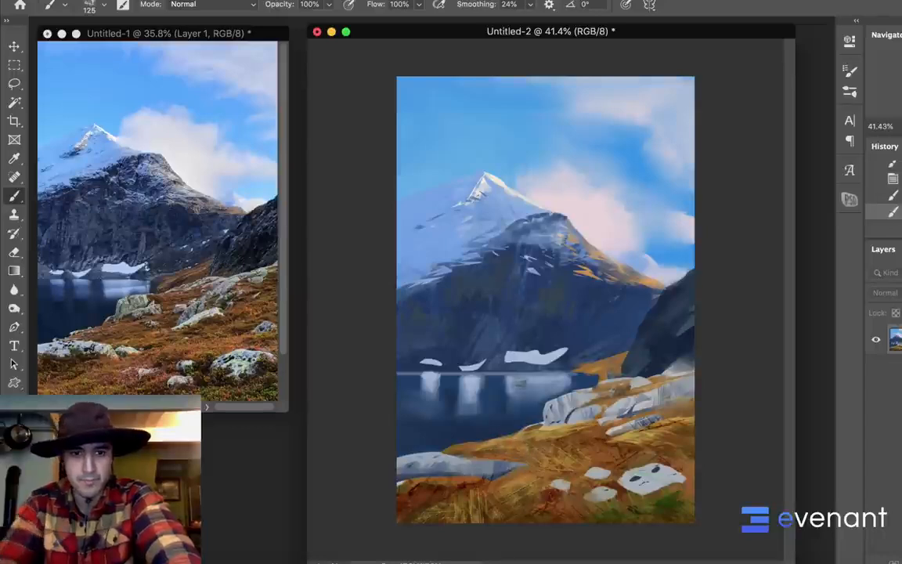
# Lasso a small flat rock on the waterline beyond the grassy bank, paint it pale grey, and touch up the rocks at 45 px
pyautogui.press('l')
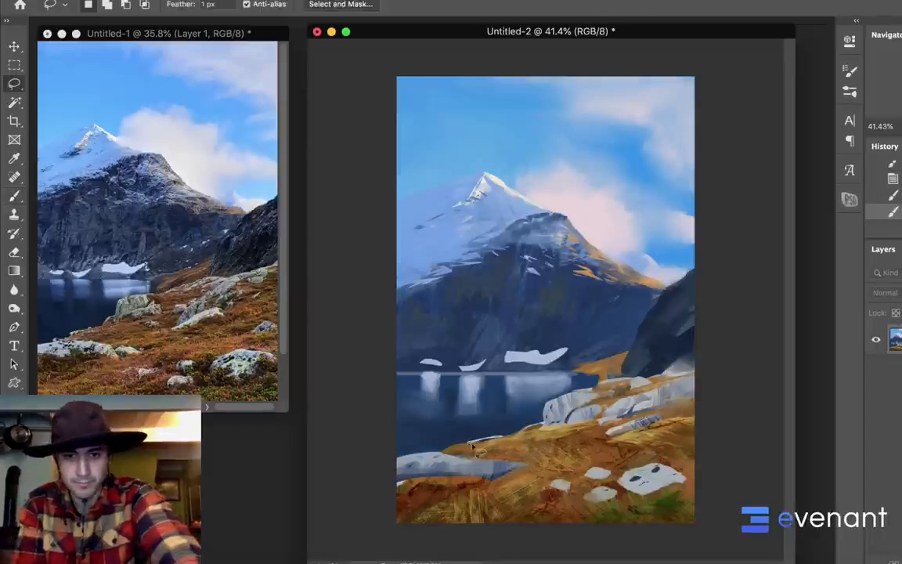
pyautogui.moveTo(471, 445); pyautogui.dragTo(509, 446)
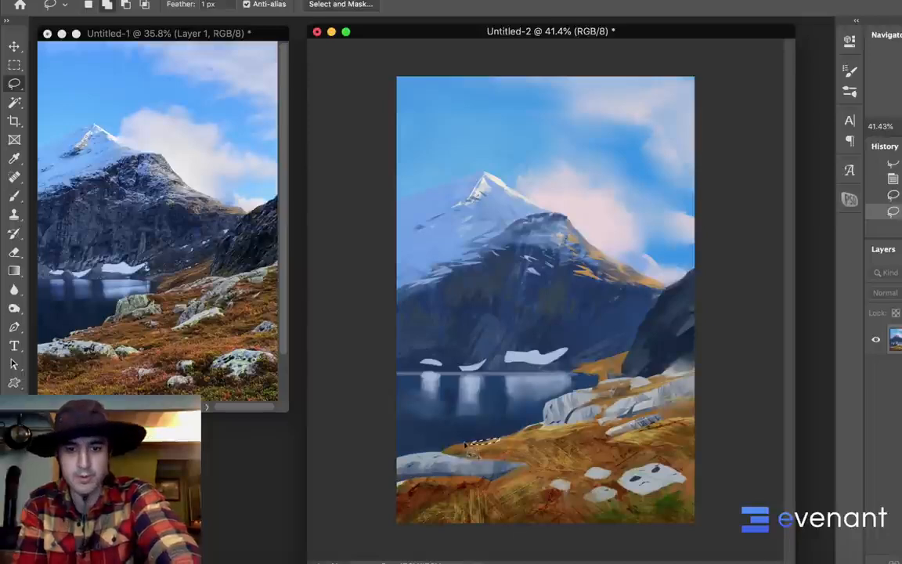
pyautogui.press('b')
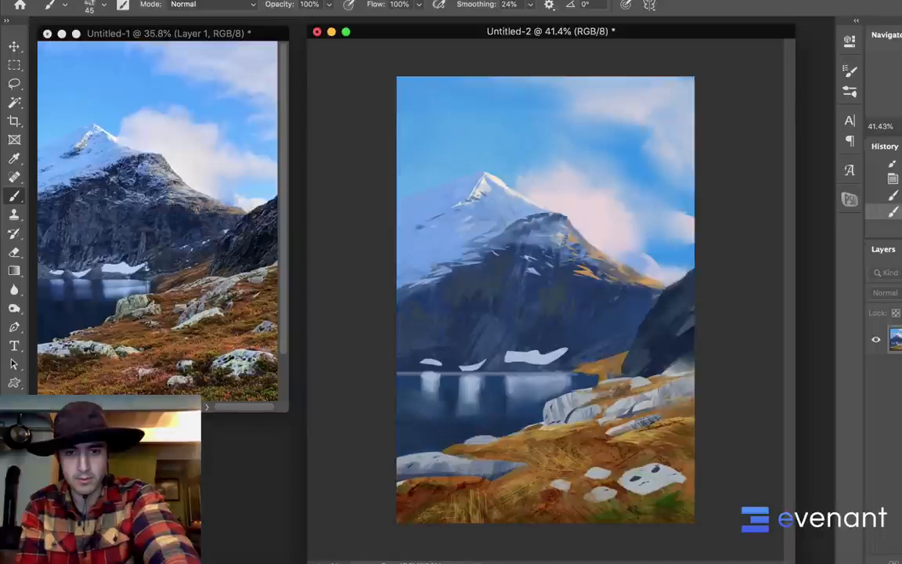
pyautogui.keyDown('alt'); pyautogui.click(548, 413); pyautogui.keyUp('alt')
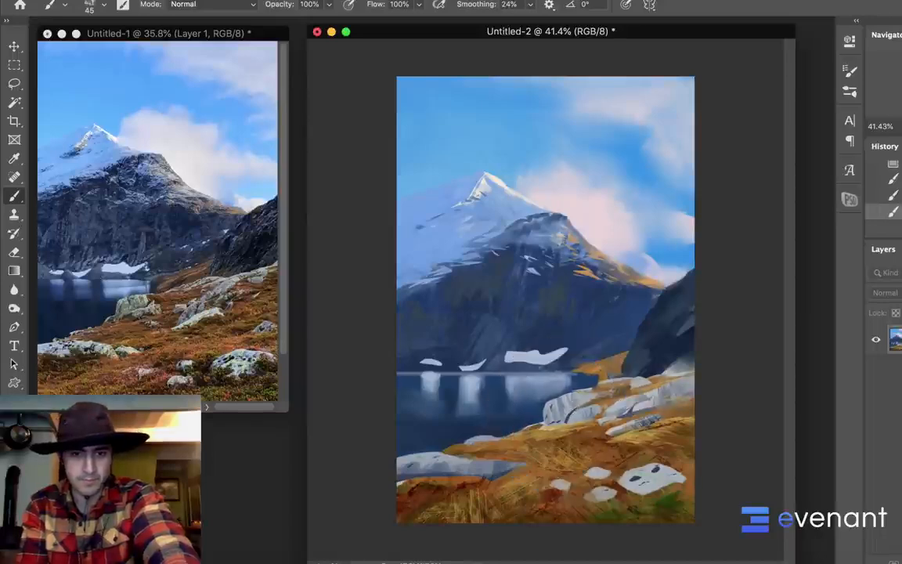
pyautogui.keyDown('alt'); pyautogui.click(561, 399); pyautogui.keyUp('alt')
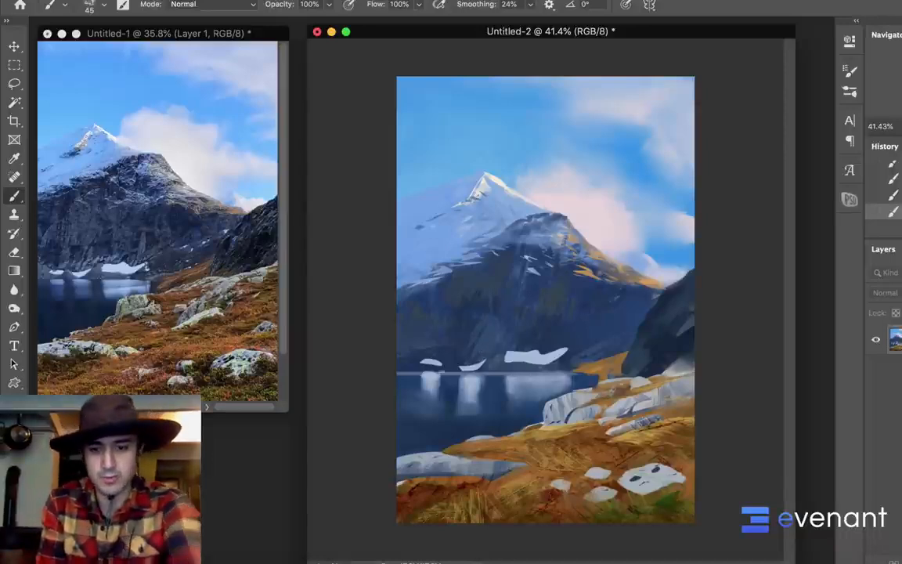
# Select the dark mountain face and the right-hand cliff with the Magic Wand and paint subtle rock texture inside at 90 px
pyautogui.press('w')
pyautogui.click(494, 341)
pyautogui.click(526, 310)
pyautogui.press('b')
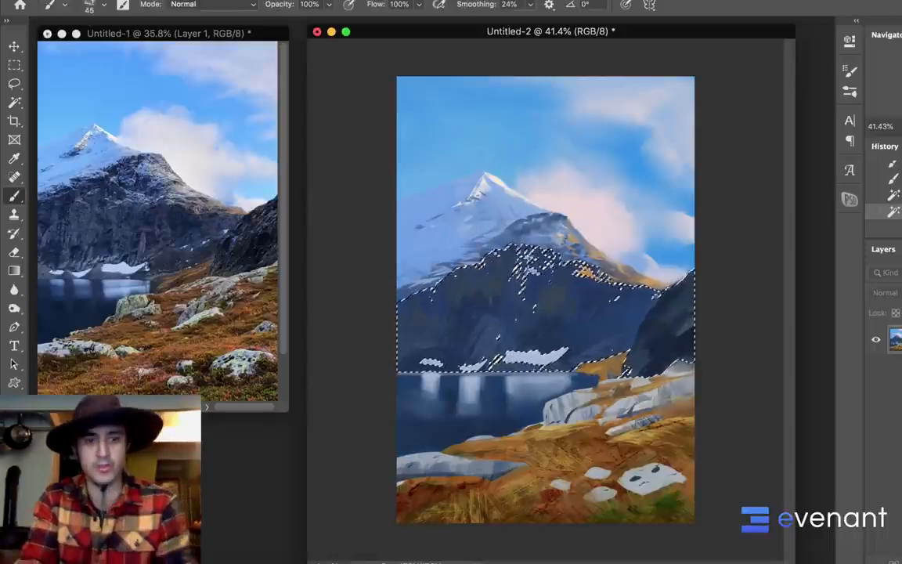
pyautogui.press(']')
pyautogui.press(']')
pyautogui.press(']')
pyautogui.press(']')
pyautogui.press(']')
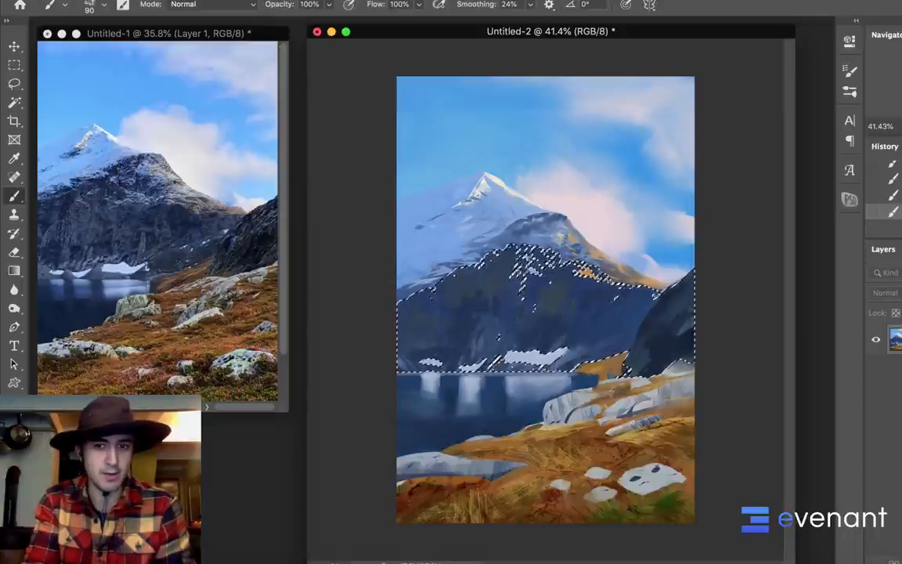
# Paint light streaks down the selected dark mountain face with the textured brush at 200 px and 700 px, and deselect
pyautogui.press(']')
pyautogui.press(']')
pyautogui.press(']')
pyautogui.press(']')
pyautogui.press(']')
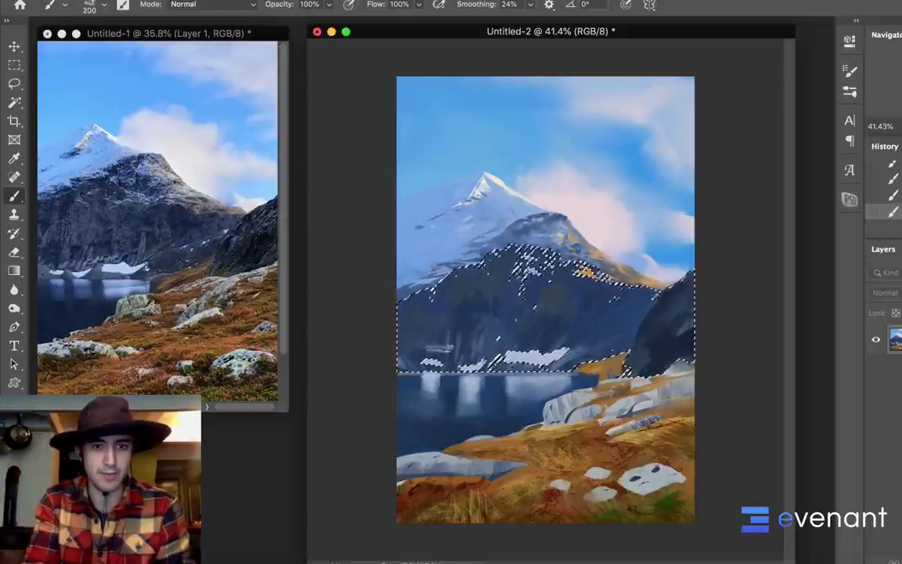
pyautogui.press(']')
pyautogui.press(']')
pyautogui.press(']')
pyautogui.press(']')
pyautogui.press(']')
pyautogui.press(']')
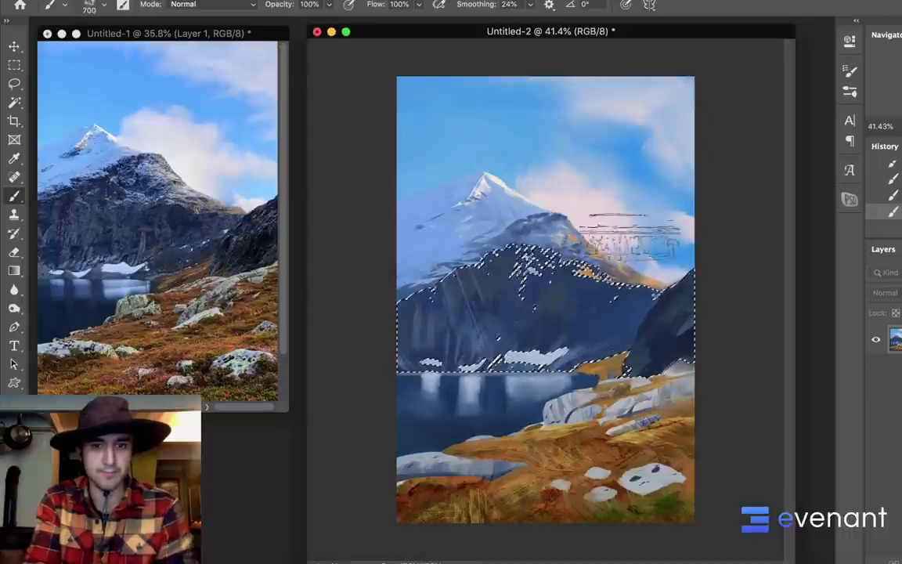
pyautogui.press('super+d')
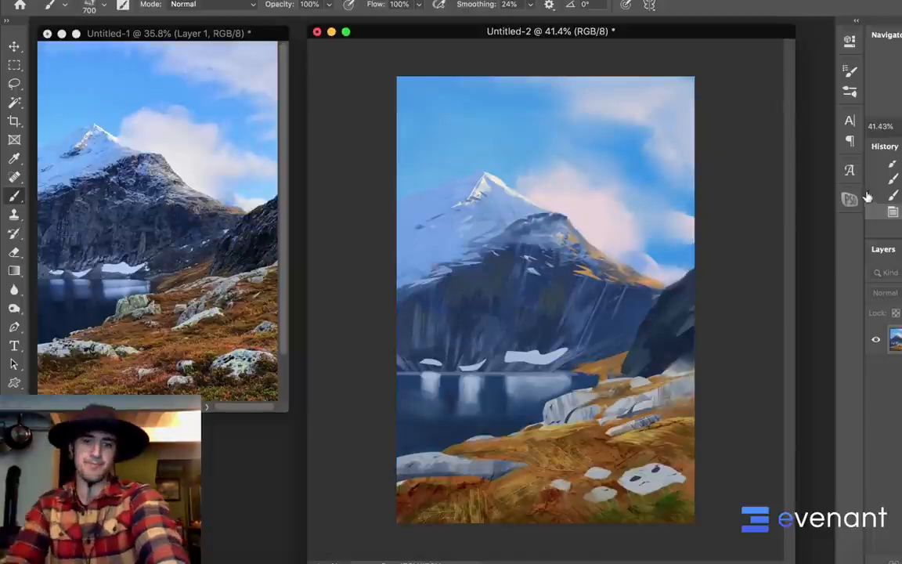
pyautogui.press('super+z')
pyautogui.press('super+d')
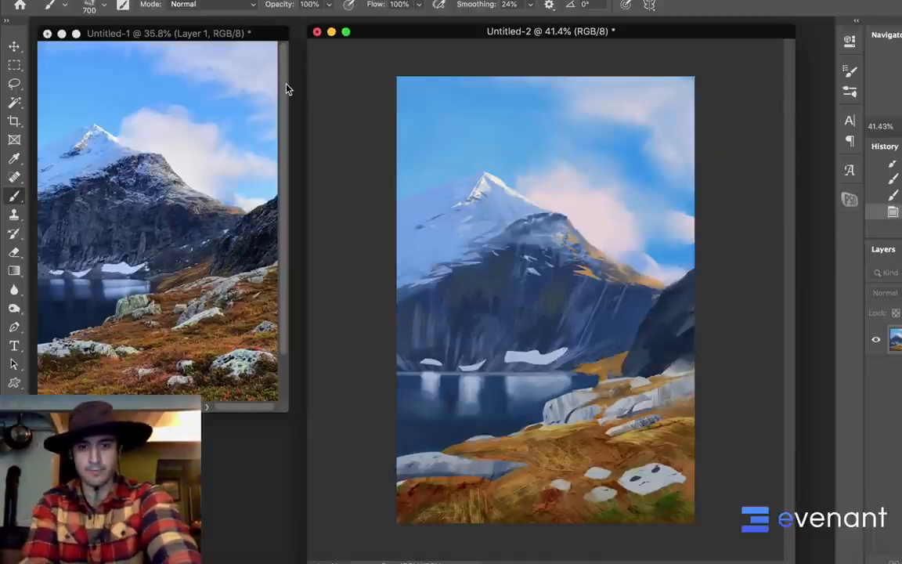
# Lasso the dark cliff at the painting's right edge, paint diagonal light streaks over it with the 700 px textured brush, and deselect
pyautogui.press('l')
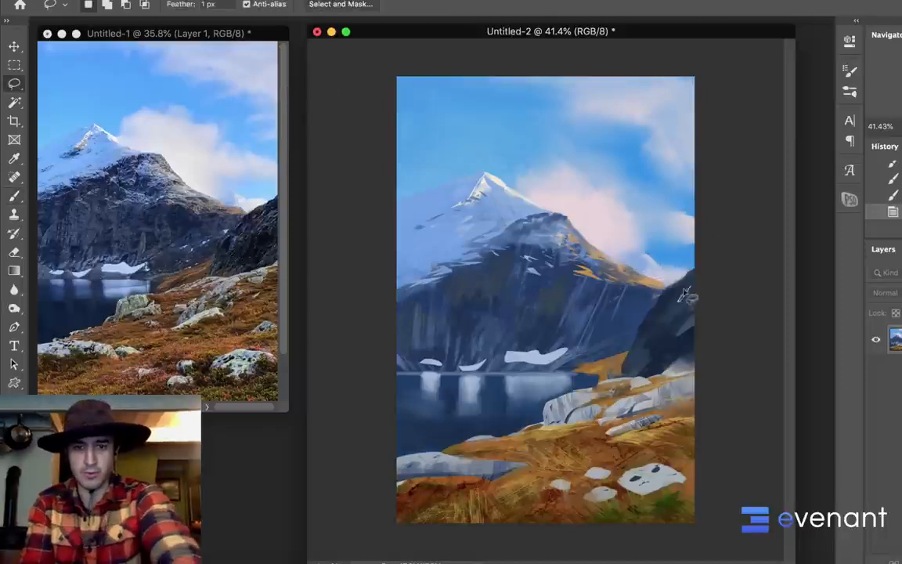
pyautogui.moveTo(684, 293); pyautogui.dragTo(662, 302)
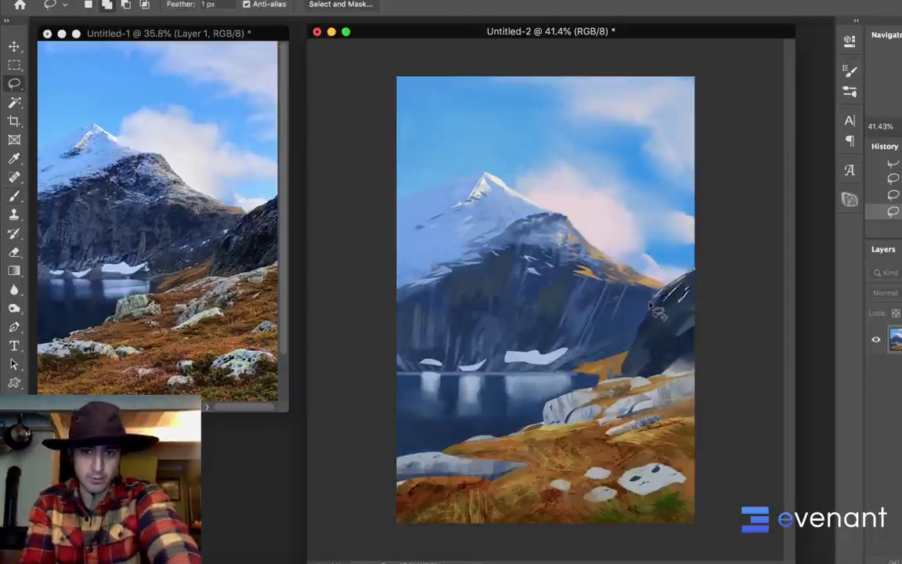
pyautogui.moveTo(626, 354); pyautogui.dragTo(617, 374)
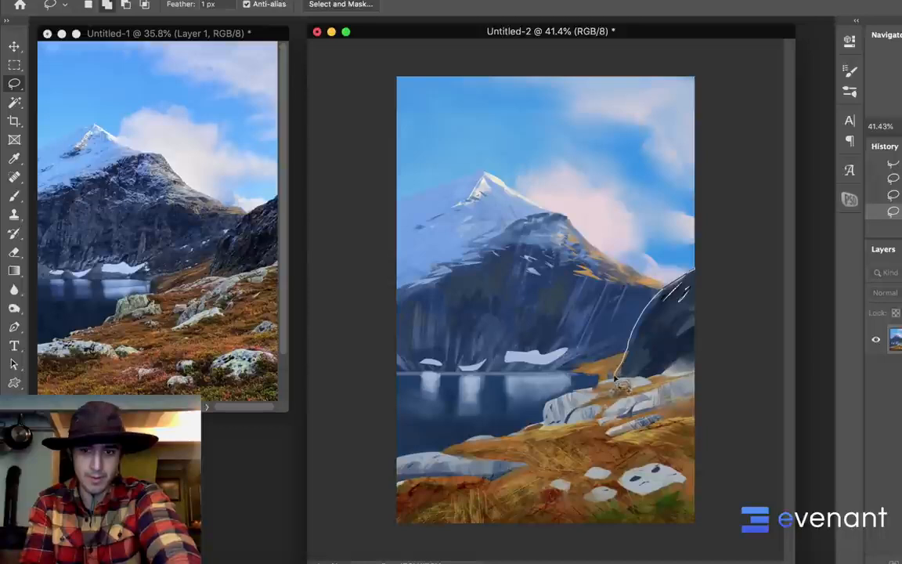
pyautogui.moveTo(692, 376); pyautogui.dragTo(725, 356)
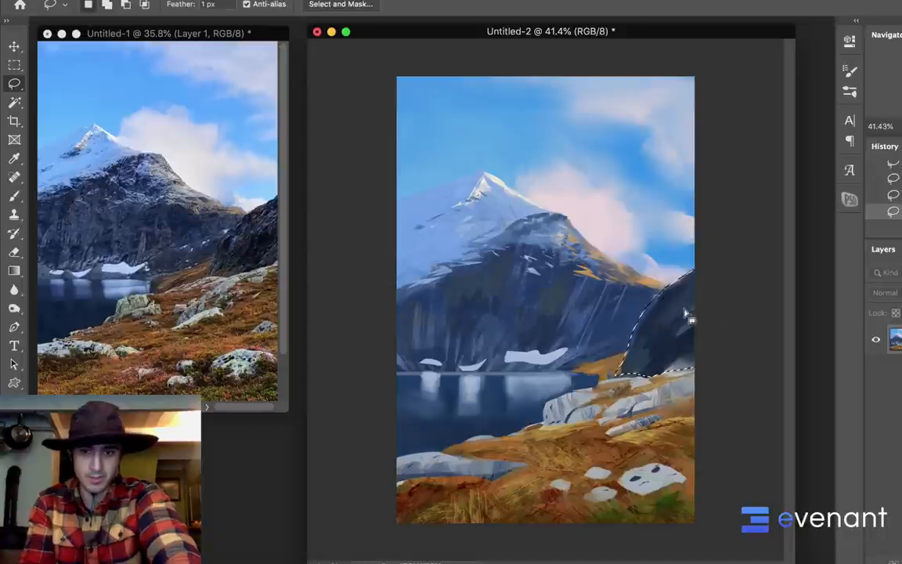
pyautogui.press('b')
pyautogui.moveTo(631, 363)
pyautogui.mouseDown()
pyautogui.moveTo(649, 322)
pyautogui.moveTo(727, 269)
pyautogui.mouseUp()
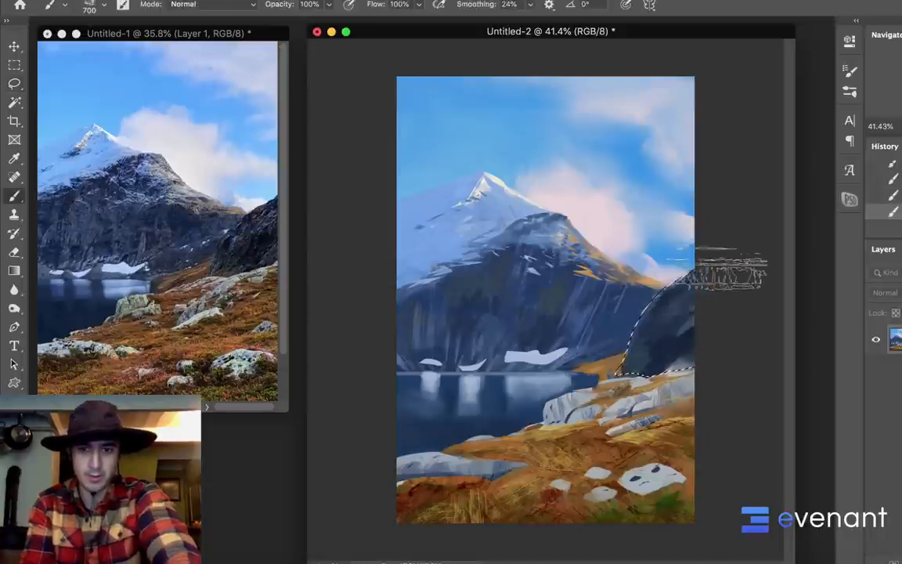
pyautogui.moveTo(667, 357); pyautogui.dragTo(705, 293)
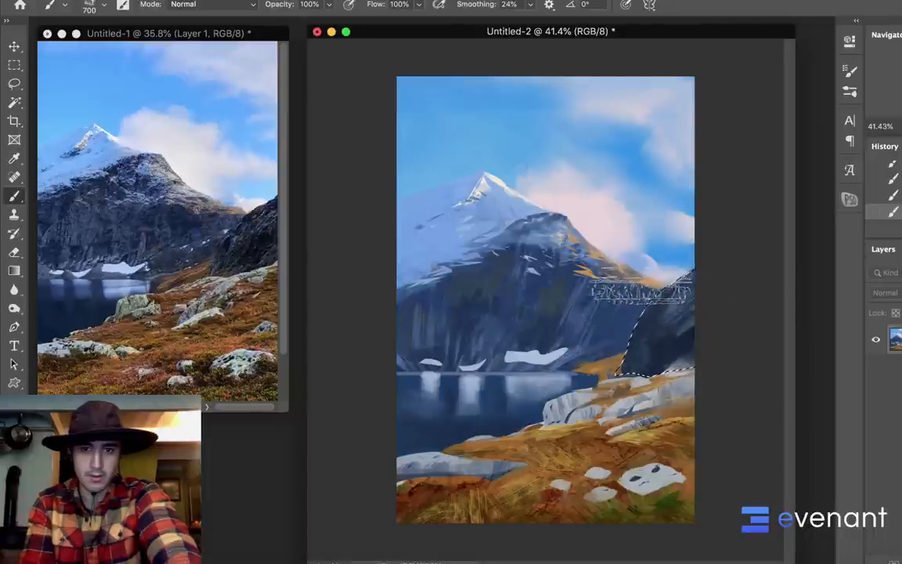
pyautogui.hotkey('ctrl', 'd')
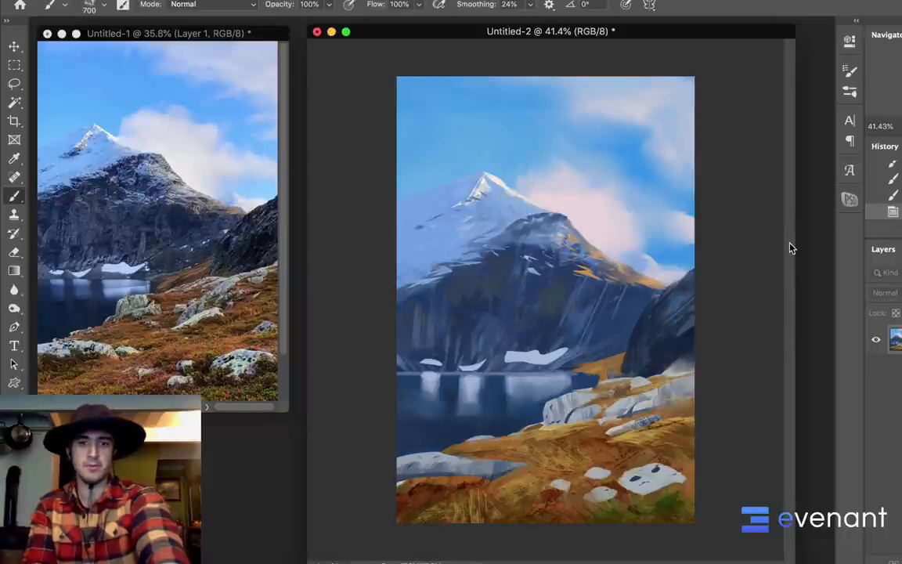
# Choose the soft 900 px round brush, set it to Multiply mode, enlarge it to 1500 px, and darken the cliff along the right edge
pyautogui.rightClick(720, 257)
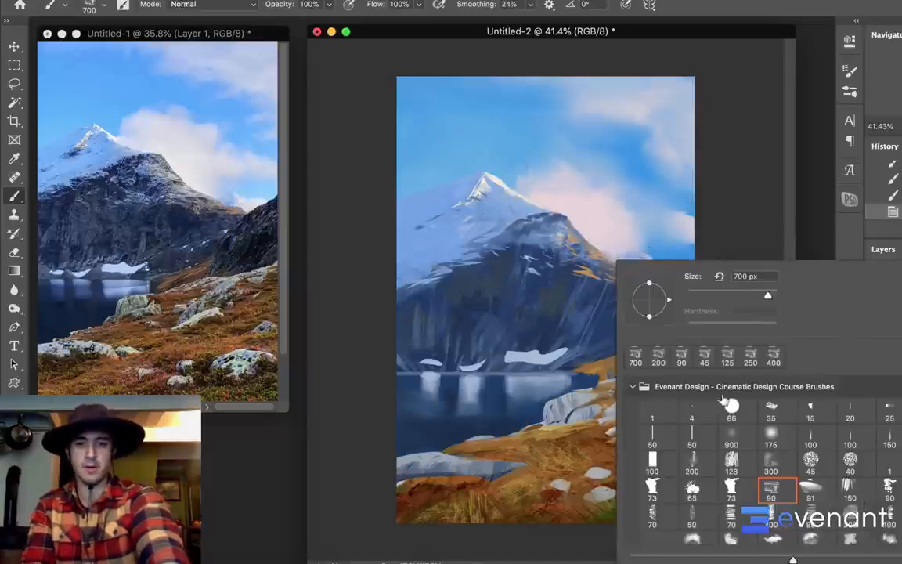
pyautogui.click(729, 430)
pyautogui.keyDown('alt'); pyautogui.click(533, 326); pyautogui.keyUp('alt')
pyautogui.keyDown('shift'); pyautogui.rightClick(552, 304); pyautogui.keyUp('shift')
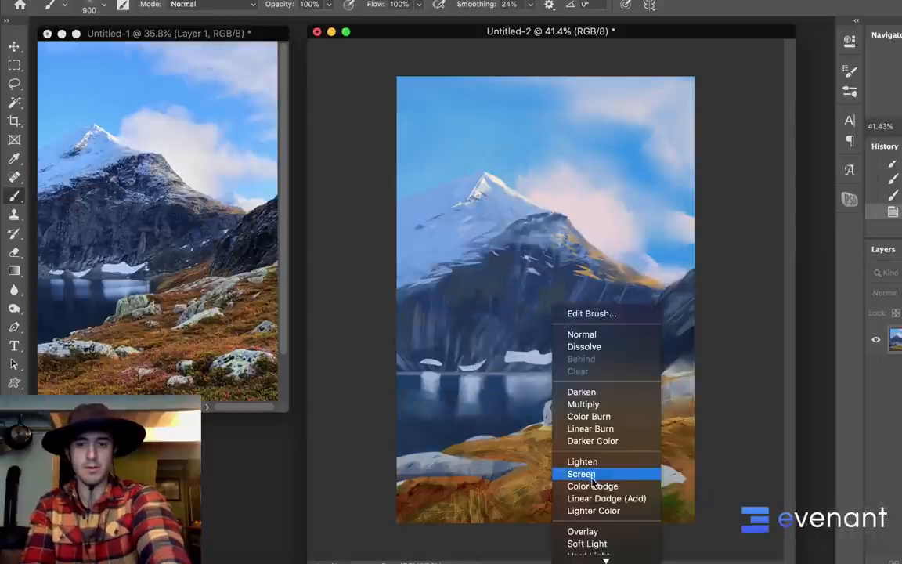
pyautogui.click(712, 350)
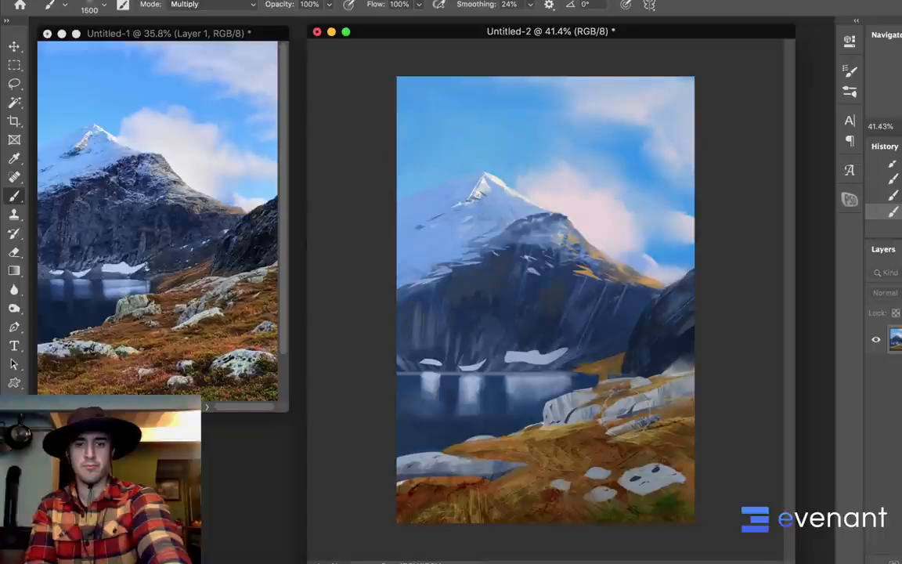
# Adjust the painting's Levels with a midtone value of 0.91 and a lowered white input level
pyautogui.hotkey('ctrl', 'l')
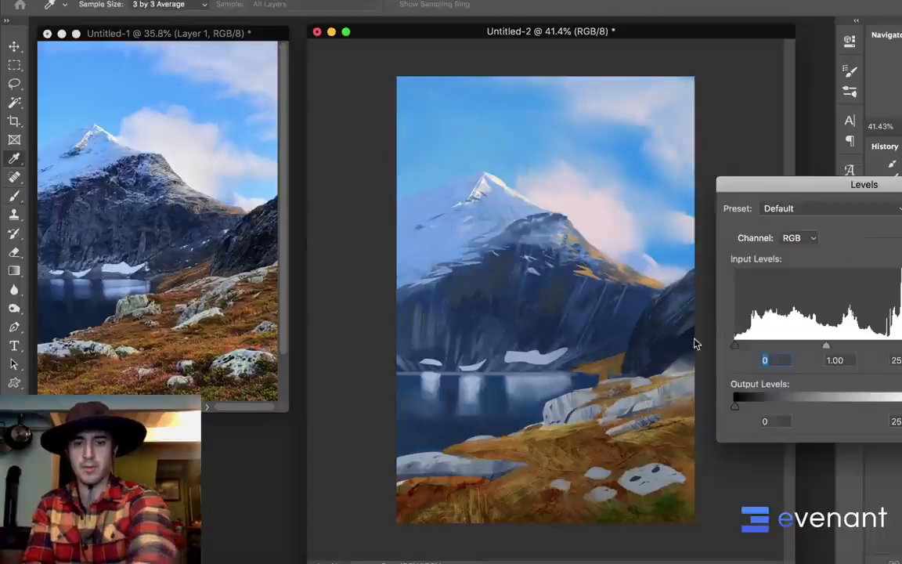
pyautogui.moveTo(819, 346); pyautogui.dragTo(834, 348)
pyautogui.press('Tab')
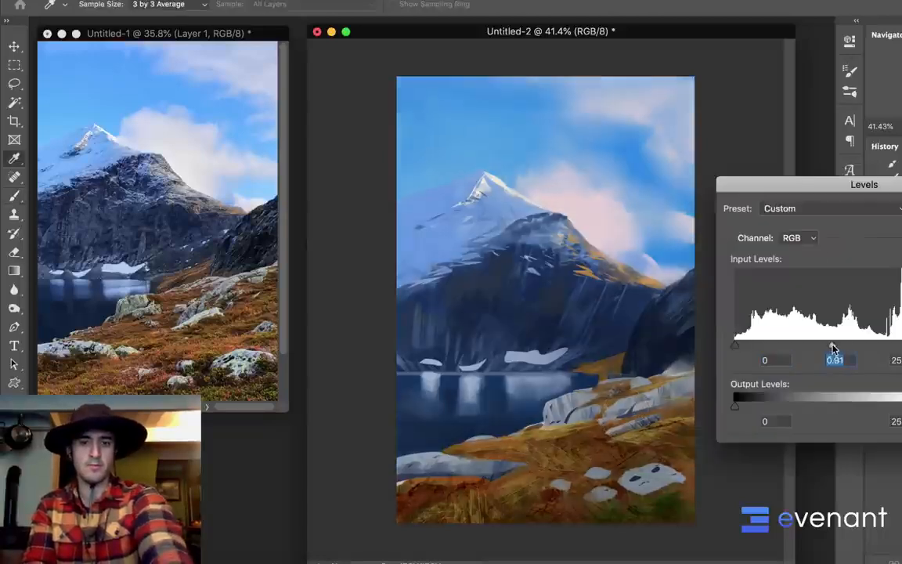
pyautogui.press('Tab')
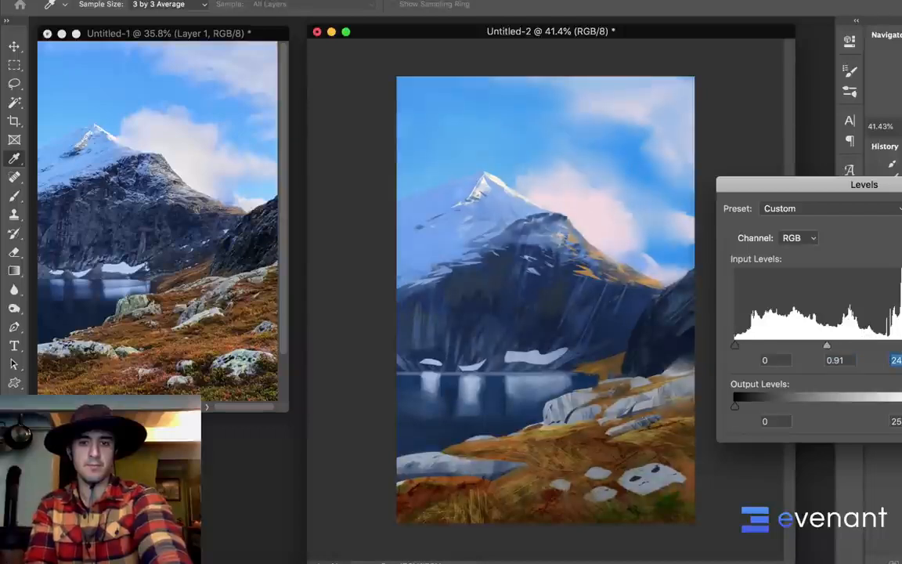
pyautogui.press('Return')
# Set the 1500 px soft brush to Screen mode, paint a soft glow around the right ridge and cliff, and undo the last stroke
pyautogui.press('b')
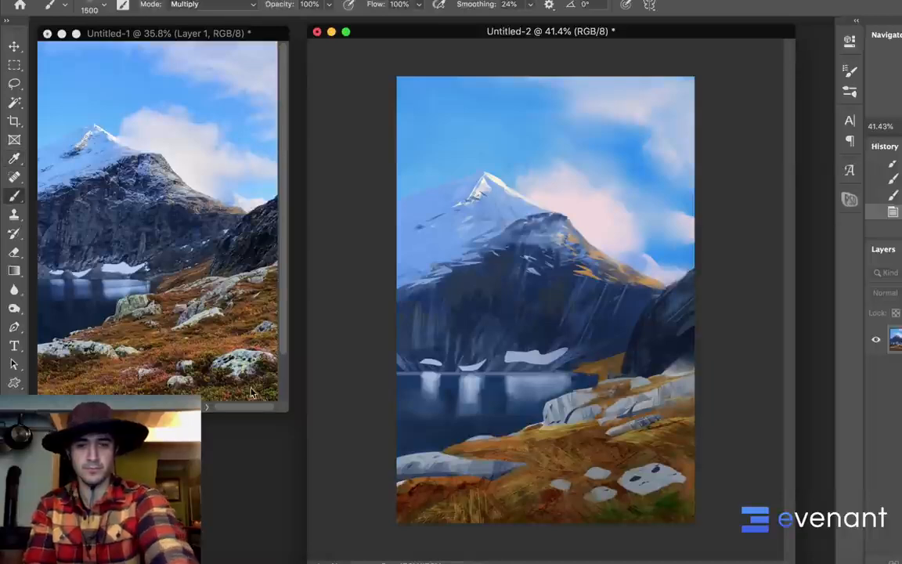
pyautogui.keyDown('shift'); pyautogui.rightClick(498, 235); pyautogui.keyUp('shift')
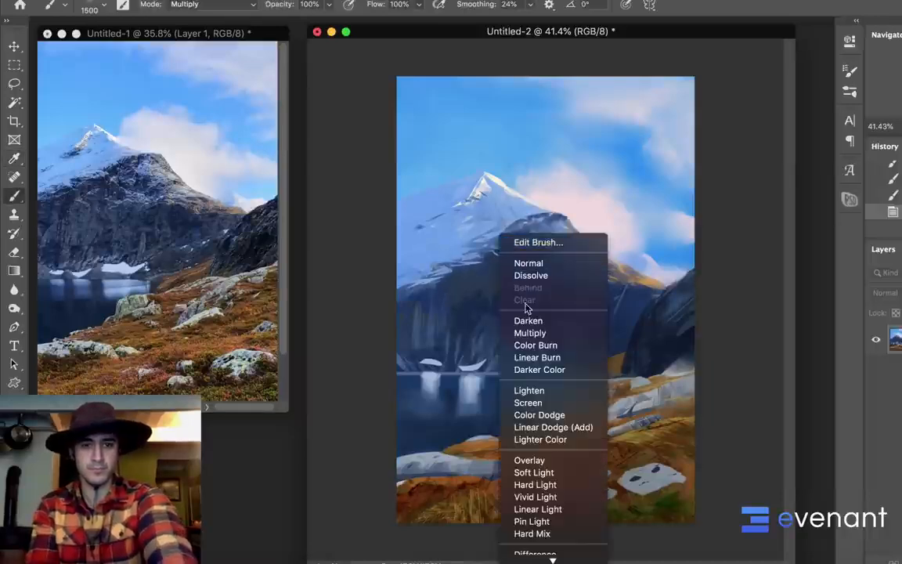
pyautogui.click(548, 402)
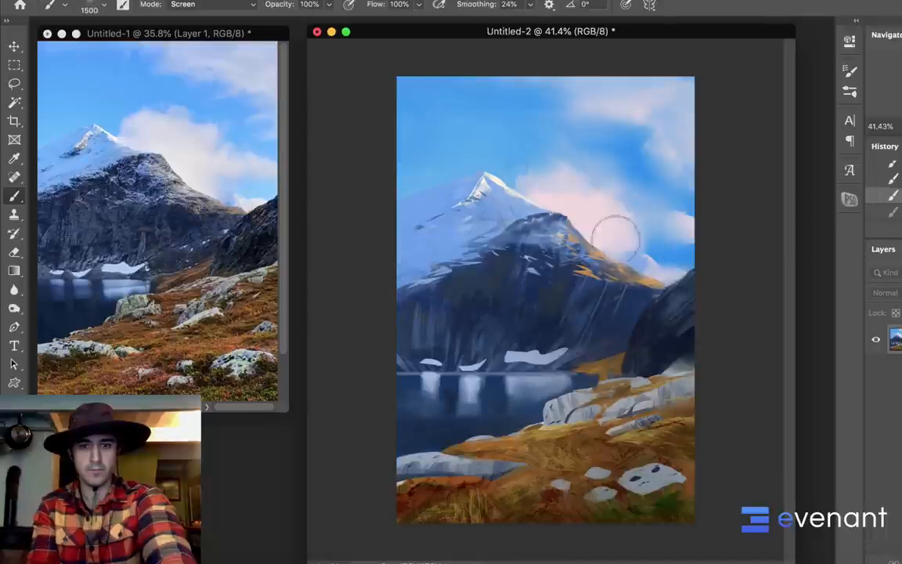
pyautogui.keyDown('alt'); pyautogui.click(639, 268); pyautogui.keyUp('alt')
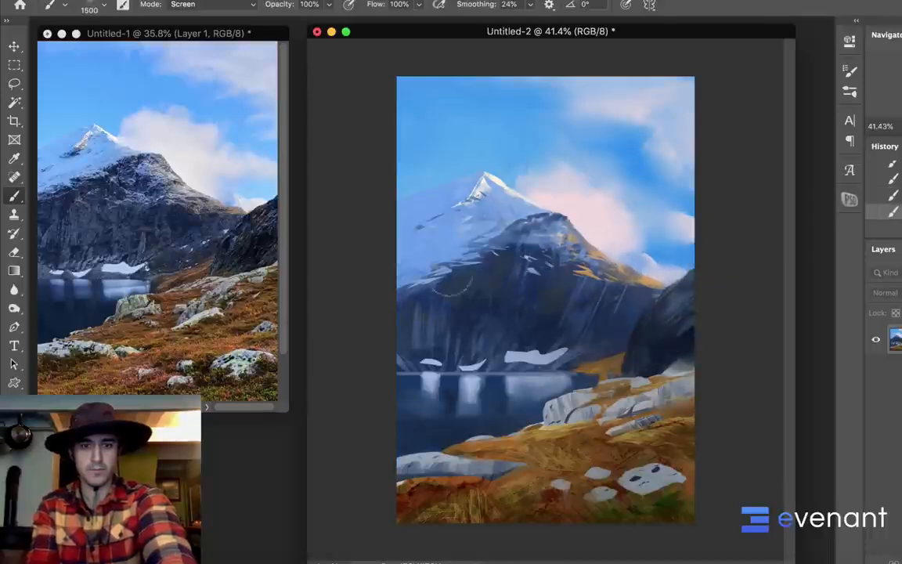
pyautogui.press('super+z')
pyautogui.press('super+shift+z')
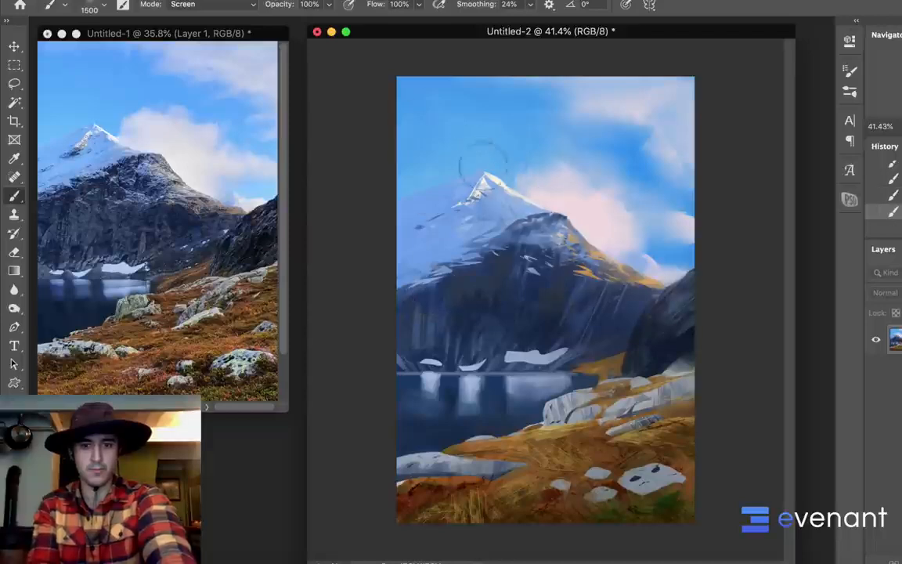
pyautogui.press('super+z')
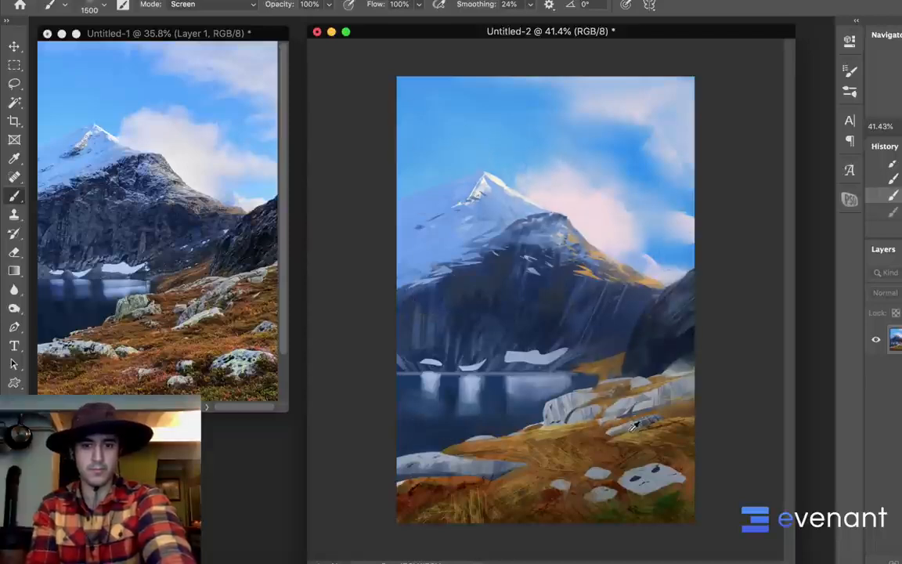
# Switch the 1500 px soft brush from Screen to Color Dodge mode and brighten the orange grass in the foreground with warm highlights
pyautogui.keyDown('alt'); pyautogui.click(624, 413); pyautogui.keyUp('alt')
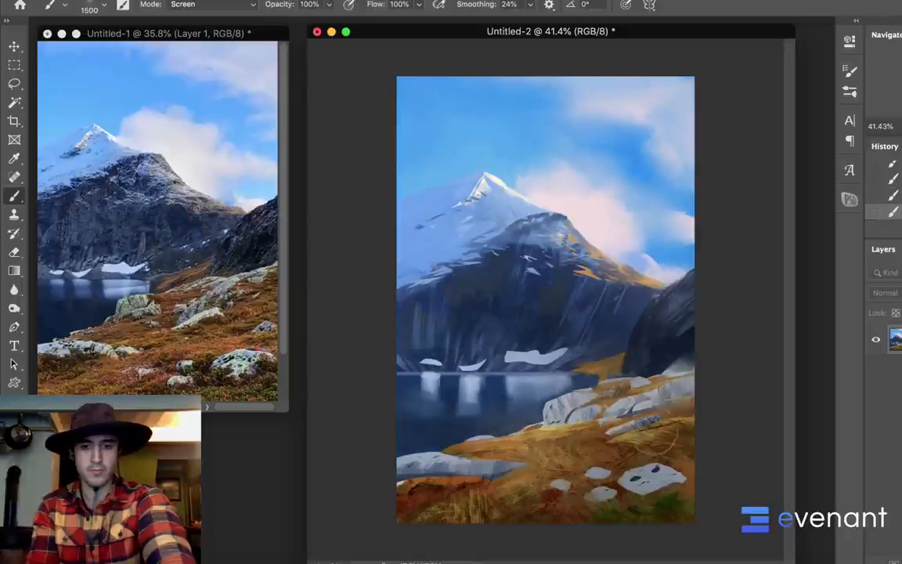
pyautogui.rightClick(583, 315)
pyautogui.click(629, 491)
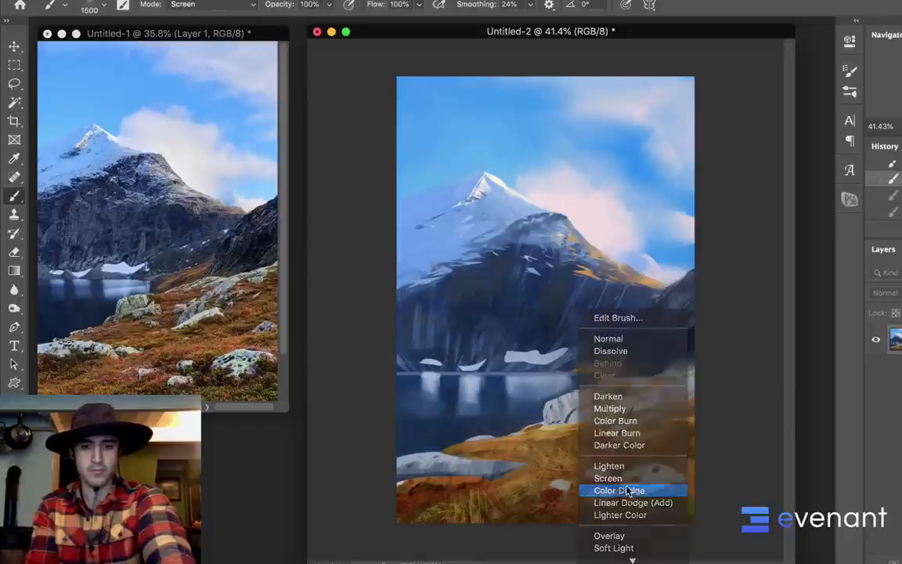
pyautogui.keyDown('shift'); pyautogui.rightClick(601, 374); pyautogui.keyUp('shift')
pyautogui.click(539, 419)
pyautogui.moveTo(567, 447); pyautogui.dragTo(654, 428)
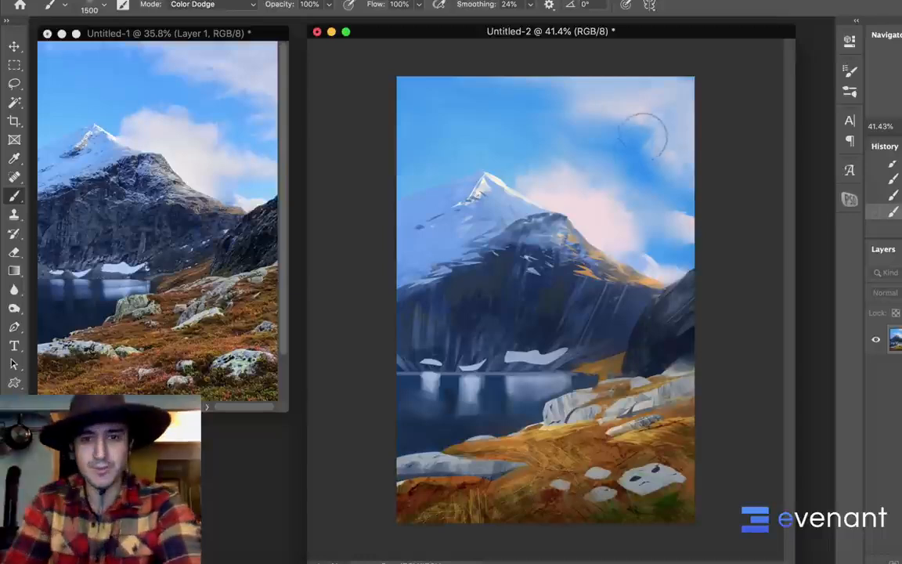
# Dock the floating painting document as a tab so it fills the workspace
pyautogui.scroll(2, 626, 175)
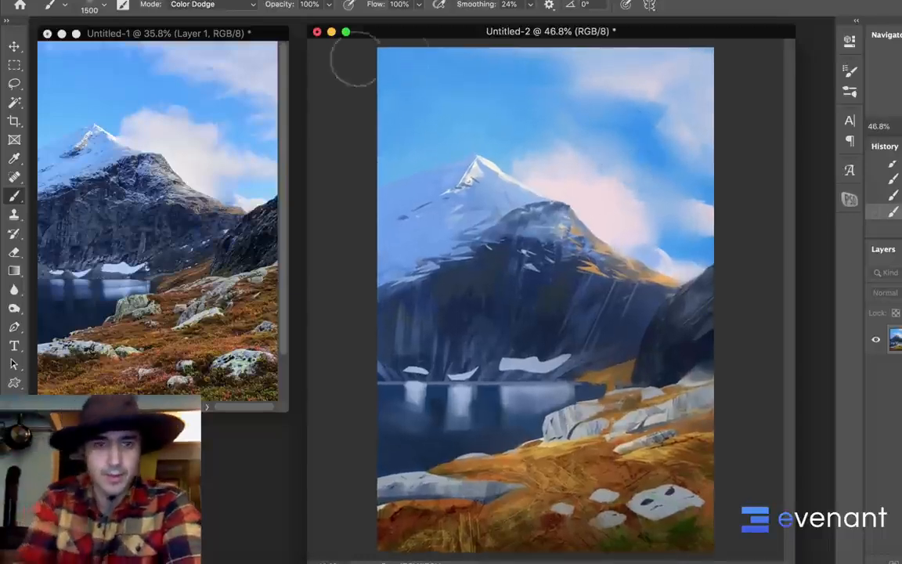
pyautogui.doubleClick(403, 35)
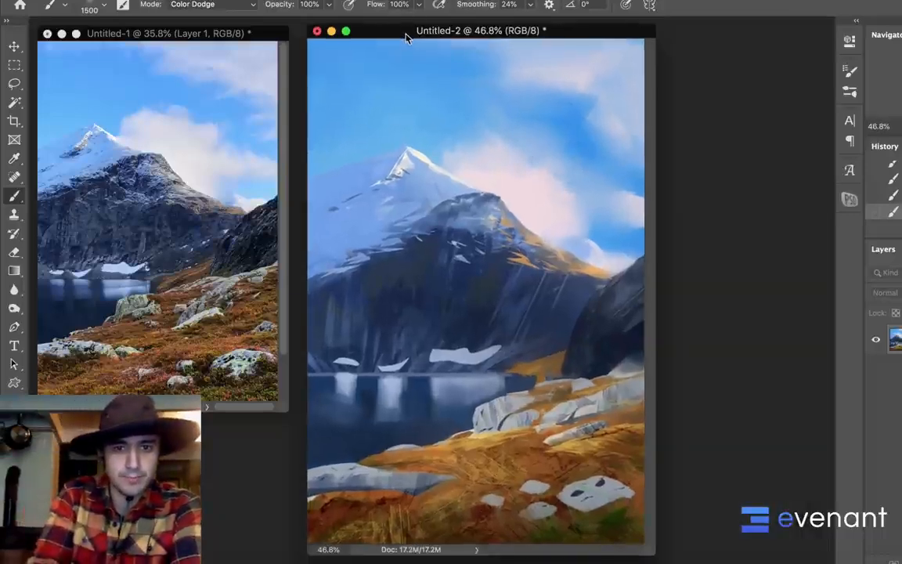
pyautogui.moveTo(406, 37); pyautogui.dragTo(407, 21)
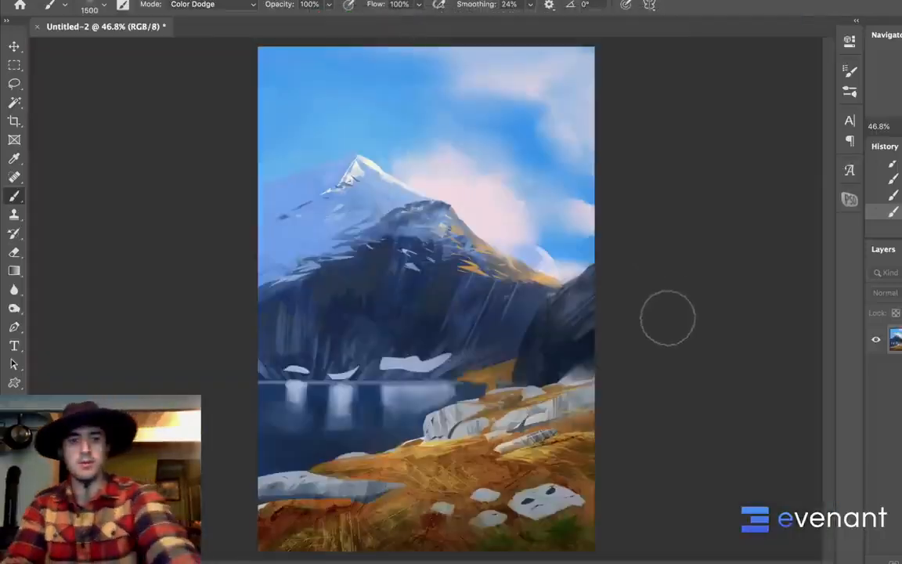
# Examine the painting's mountain, lake and foreground up close and the whole composition from a distance
pyautogui.scroll(3, 666, 317)
pyautogui.scroll(1, 677, 290)
pyautogui.moveTo(633, 470); pyautogui.dragTo(630, 284)
pyautogui.moveTo(664, 227); pyautogui.dragTo(665, 257)
pyautogui.scroll(5, 666, 267)
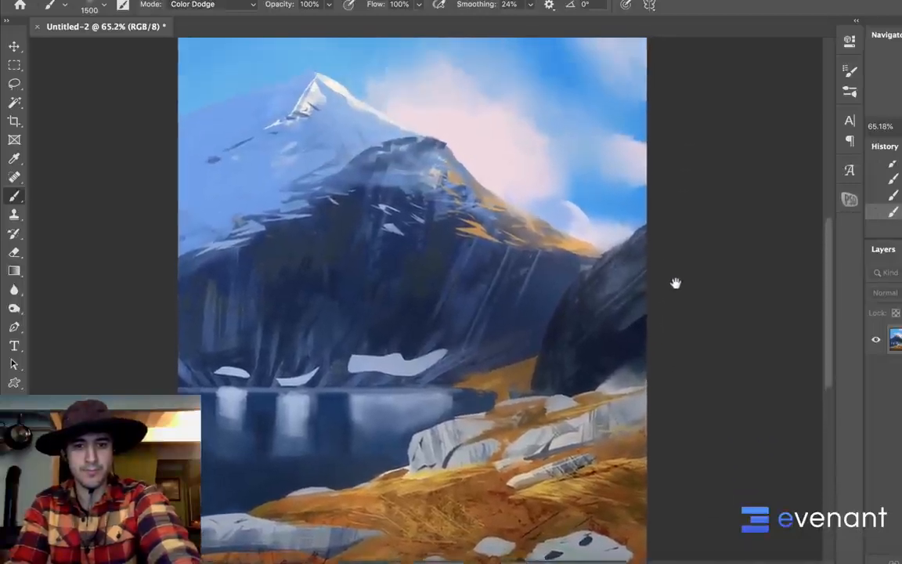
pyautogui.scroll(-5, 681, 298)
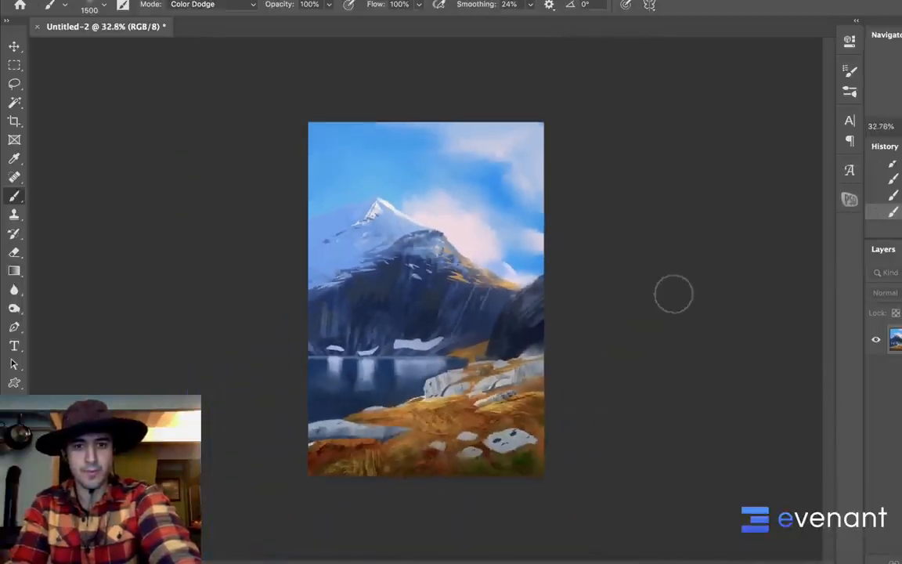
pyautogui.scroll(2, 673, 293)
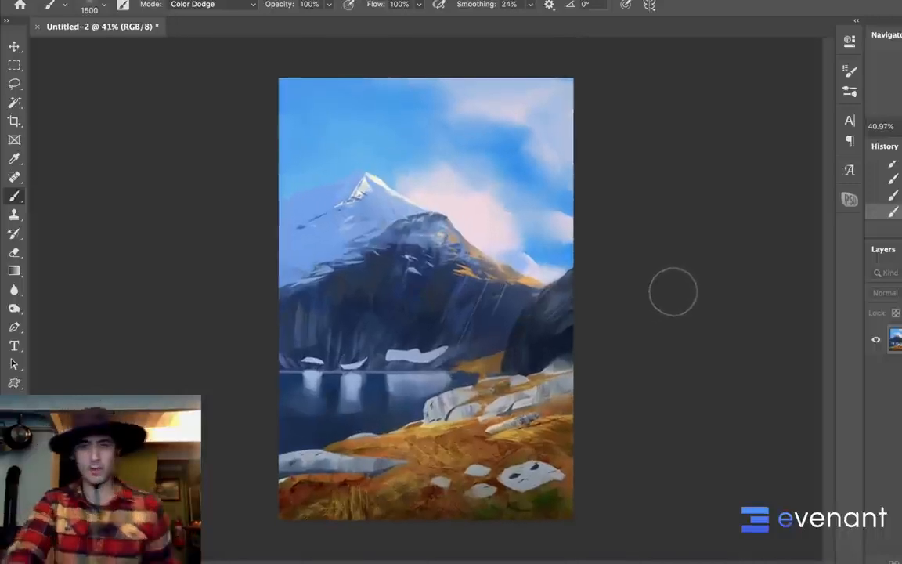